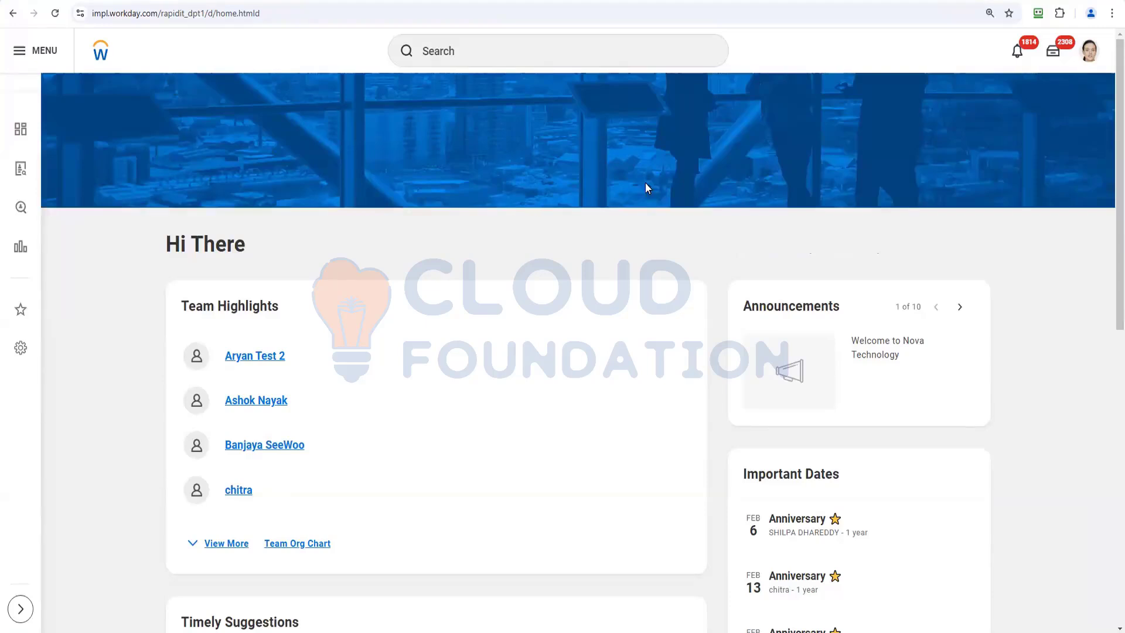
Search 'view cus rep' to launch View Custom Report and begin picking a report.
left_click(500, 50)
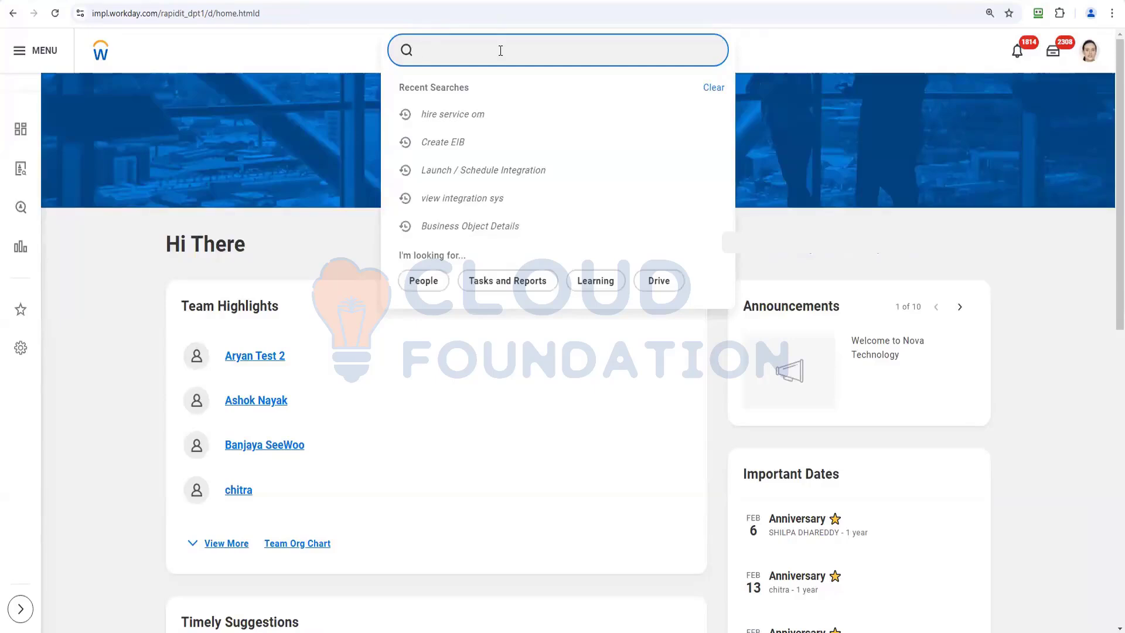
type("view cus rep")
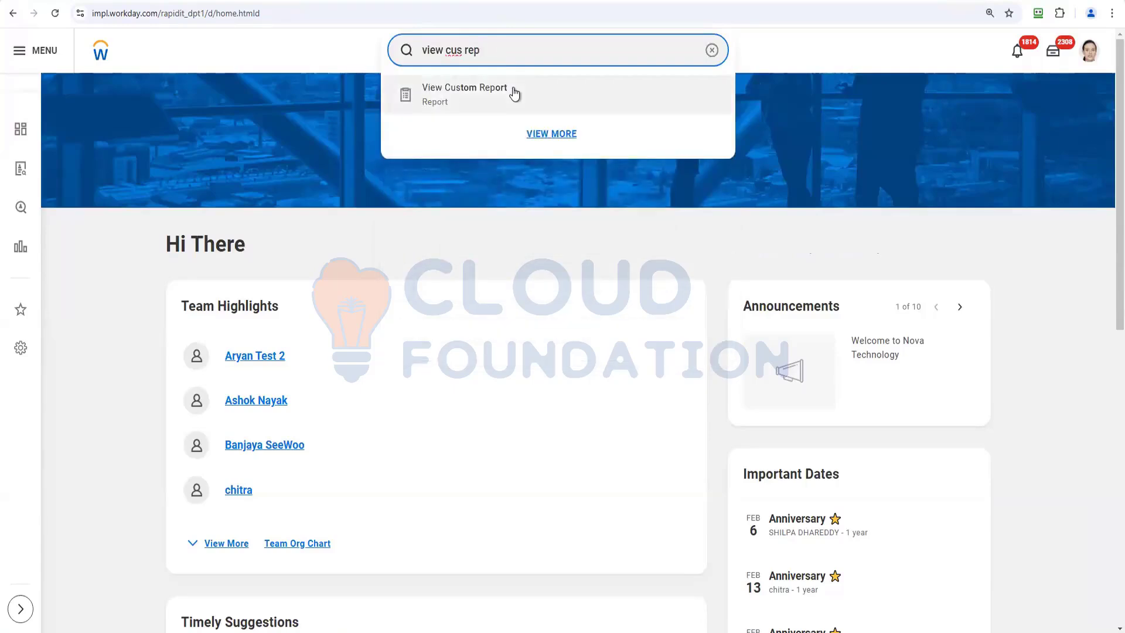
left_click(514, 94)
left_click(597, 182)
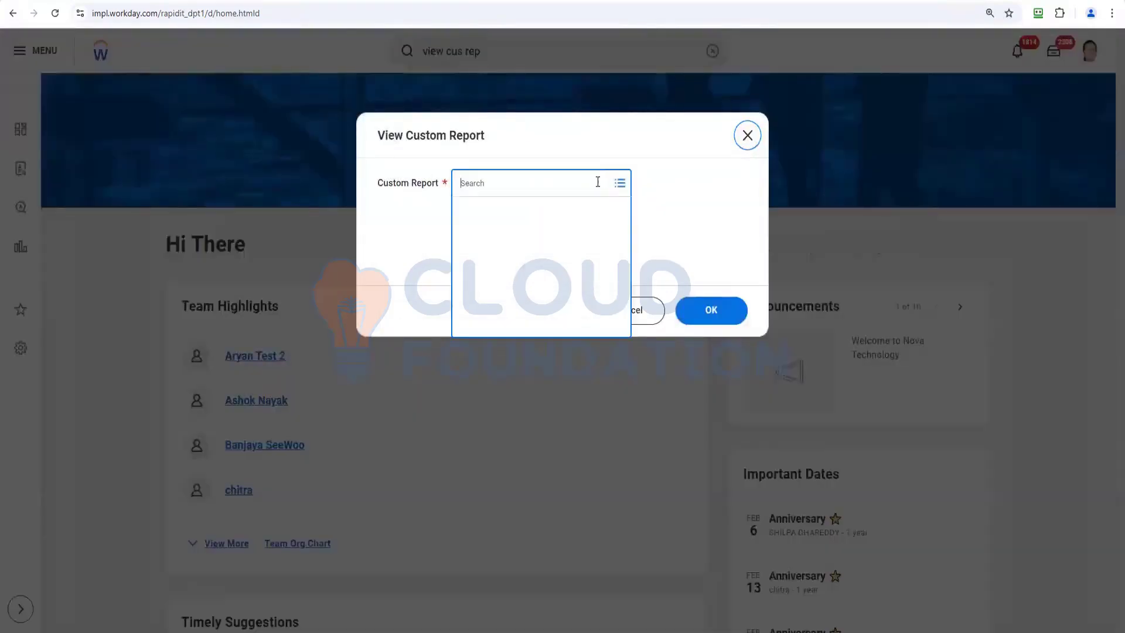
Search 'ganesh batch4' and open the Ganesh Batch4 Worker Data Simple Report definition.
type("ganesh batch4")
key("Return")
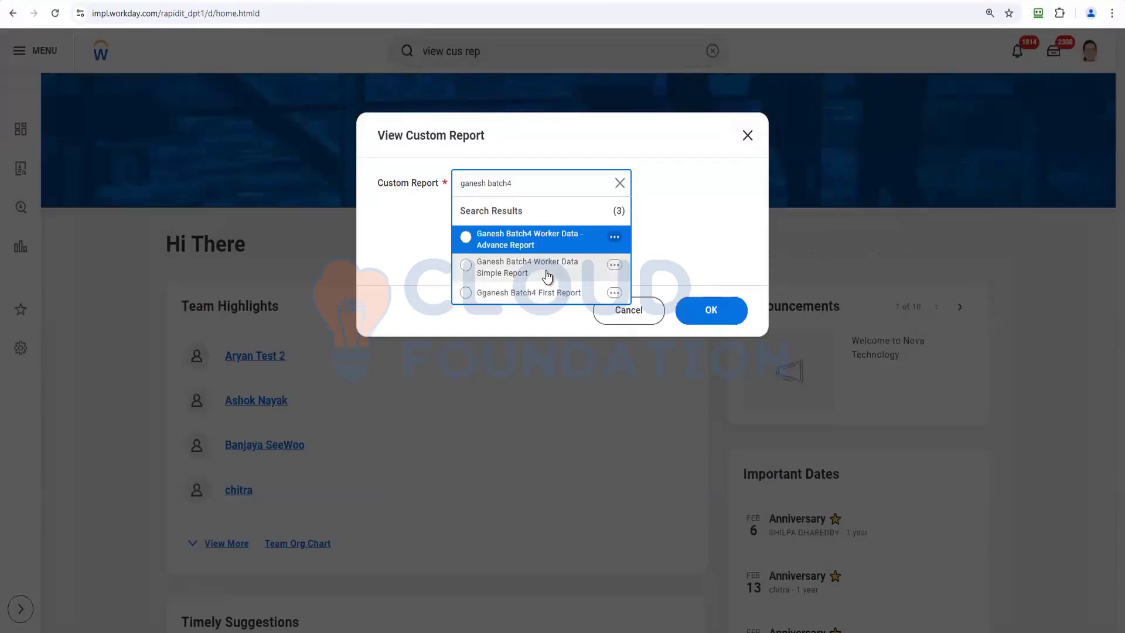
left_click(547, 275)
left_click(713, 310)
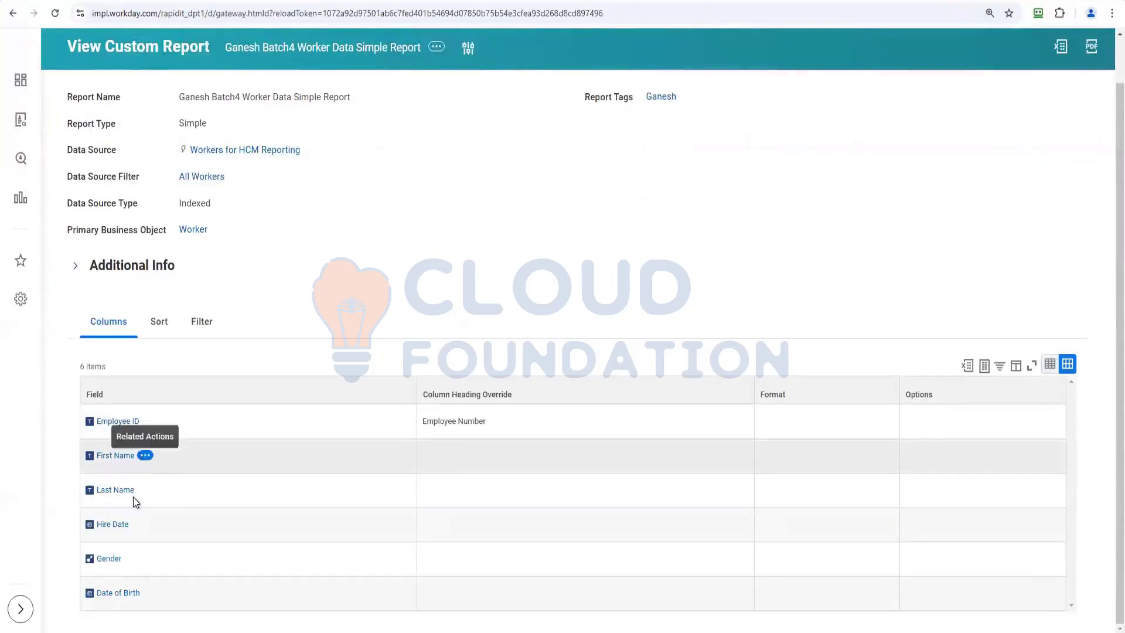
Review the report's Filter and Sort settings (Employee ID ascending), then switch to the notes.
left_click(207, 326)
left_click(159, 371)
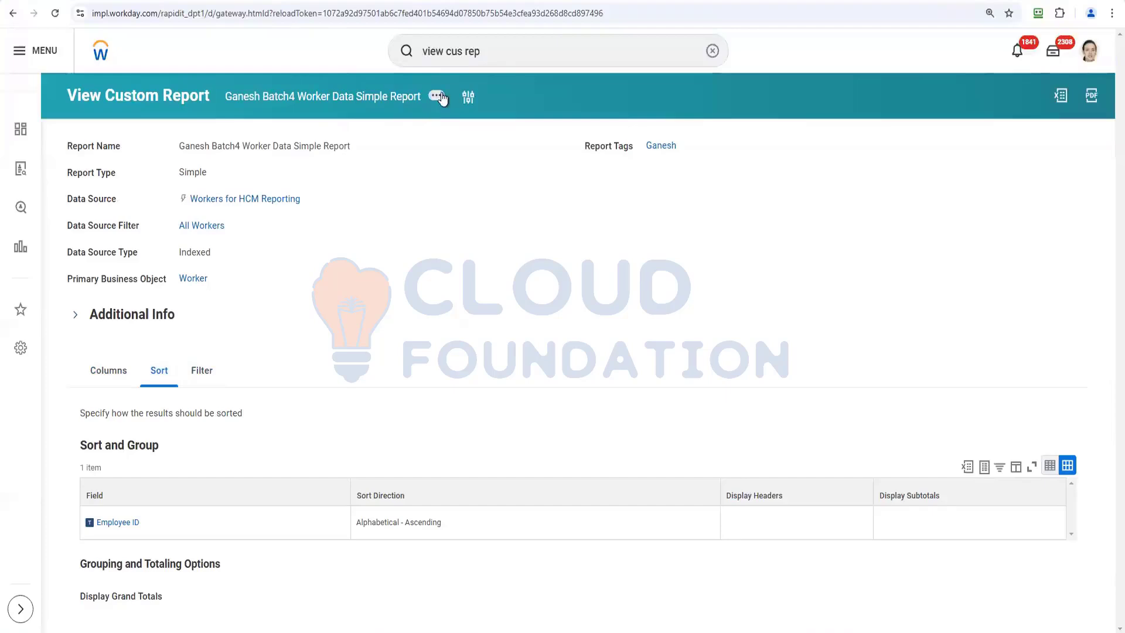
key("alt+Tab")
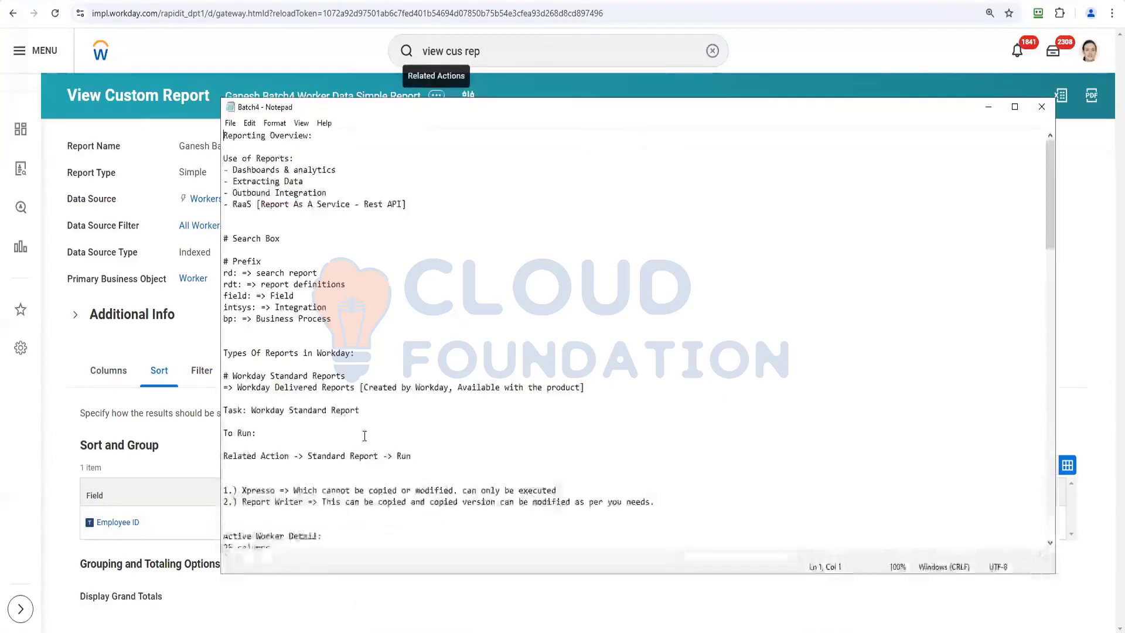
Append an underlined 'Day 5:' heading and 'Simple Report to Advance Report' to the Batch4 notes.
scroll(365, 436, "down", 8)
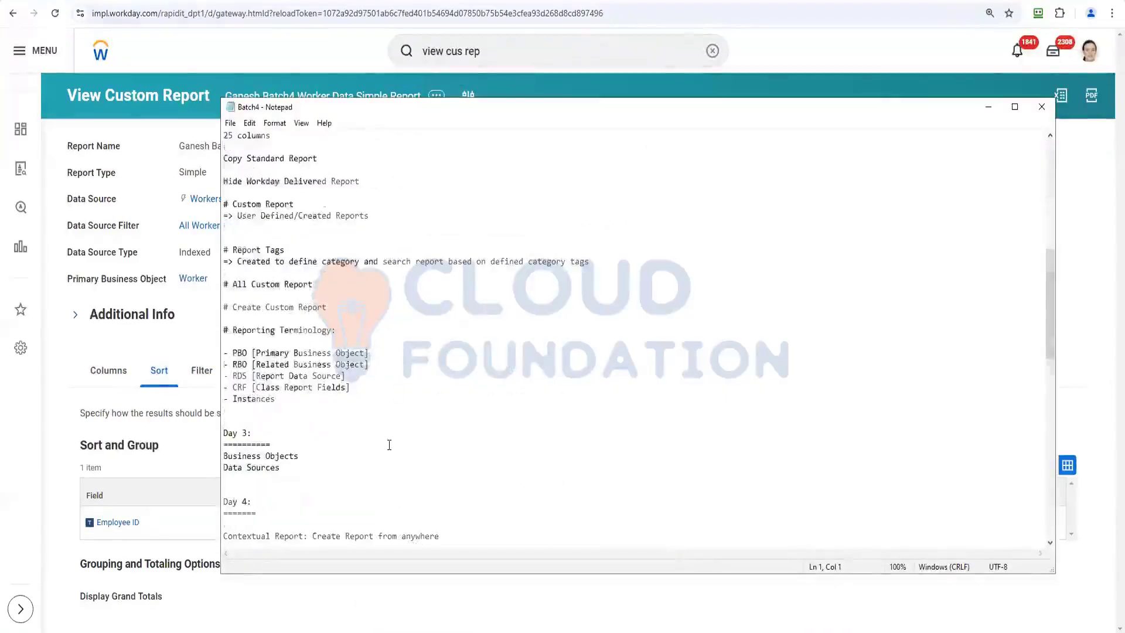
scroll(383, 452, "down", 7)
scroll(383, 451, "down", 9)
left_click(278, 353)
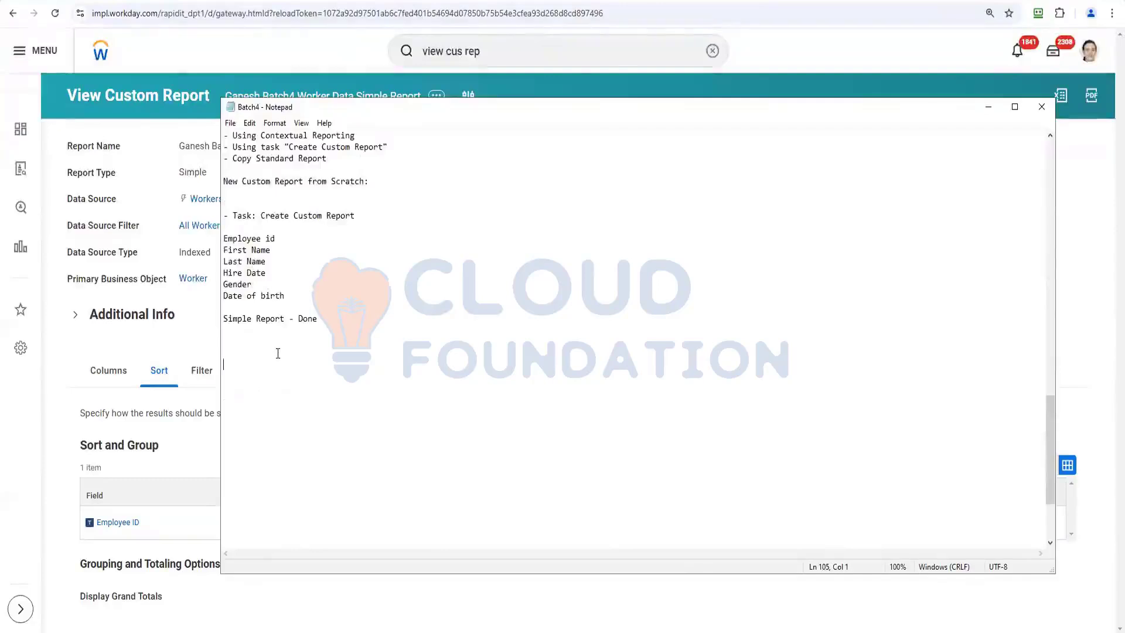
type("Day 4")
key("BackSpace")
key("BackSpace")
type("5: ")
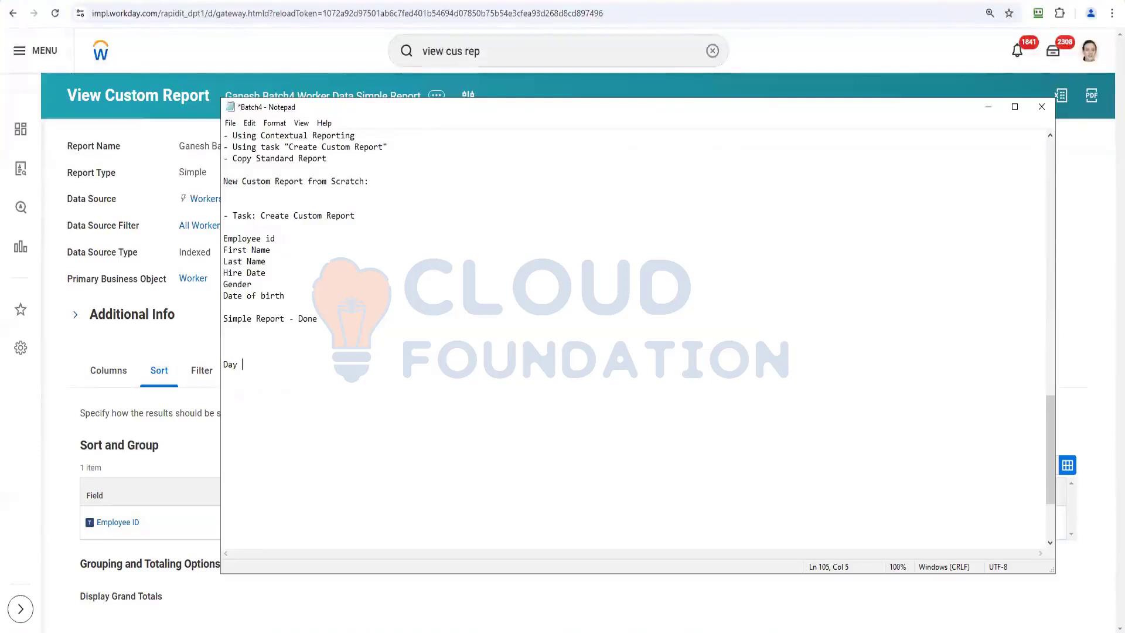
type("=========")
key("Return")
type("Simple Repo")
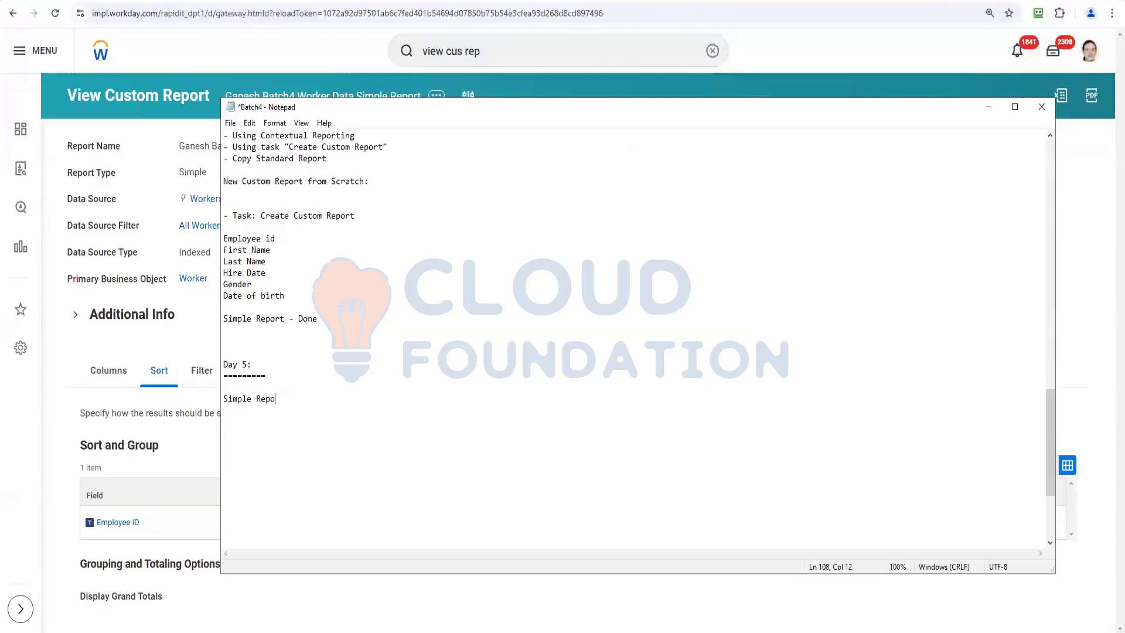
type("rt to Advance Report")
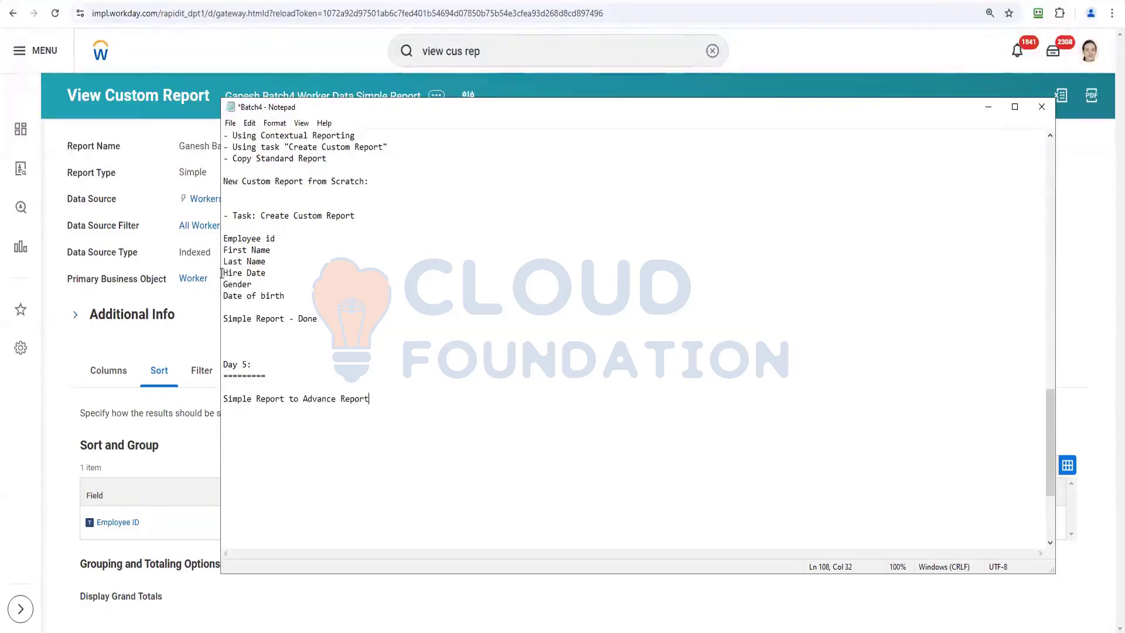
left_click(158, 155)
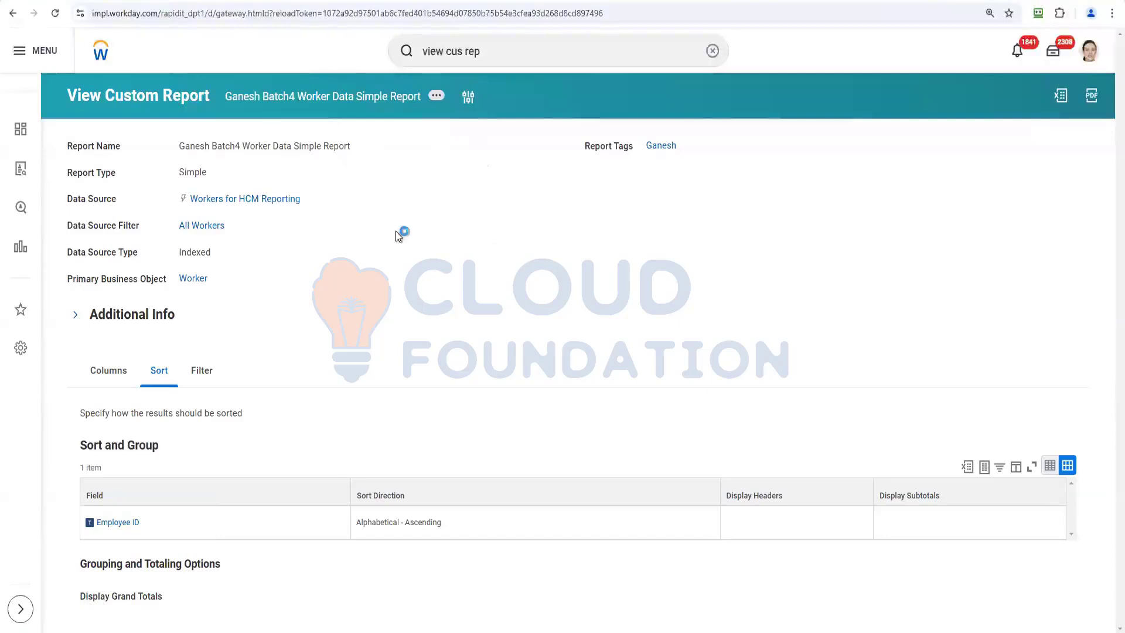
Apply Custom Report > Change to Advanced Report Type to the simple report and confirm.
mouse_move(503, 146)
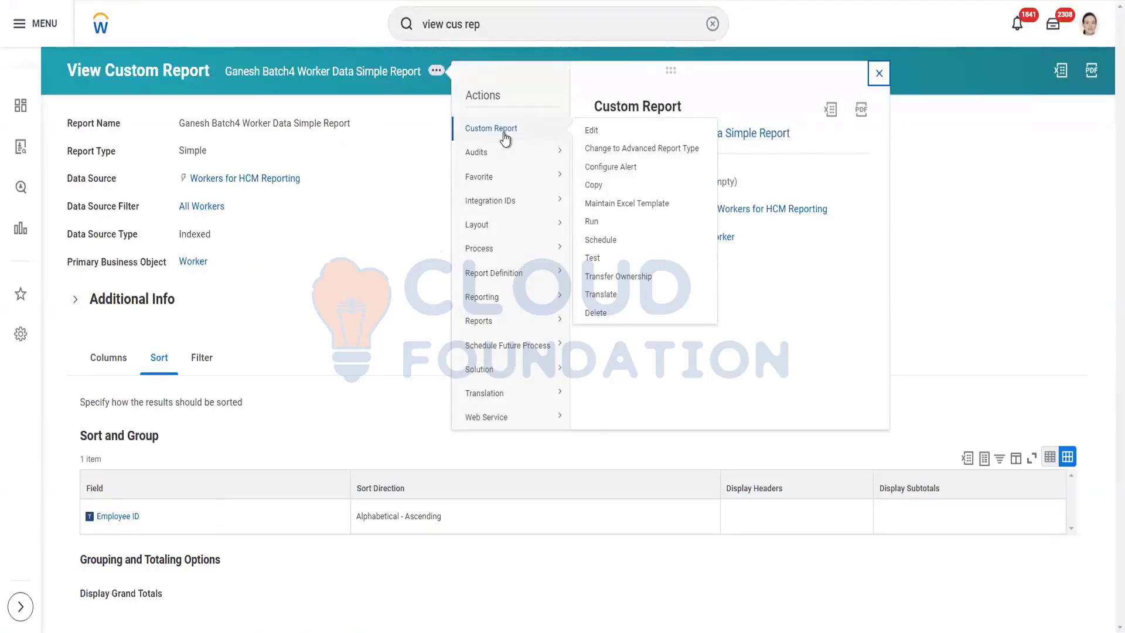
left_click(634, 151)
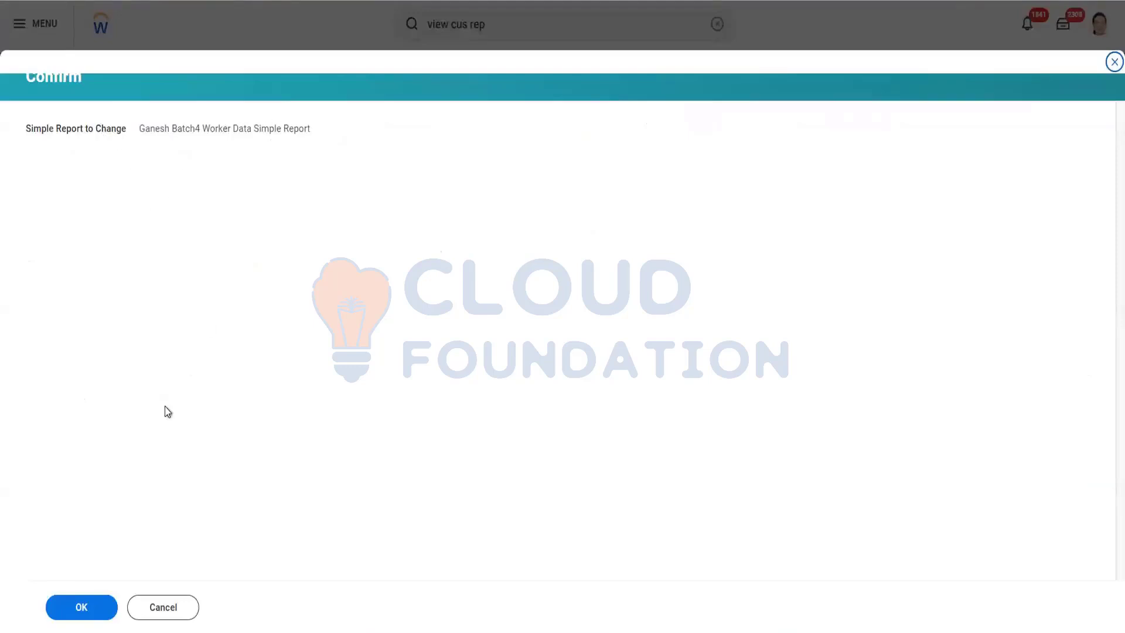
left_click(72, 611)
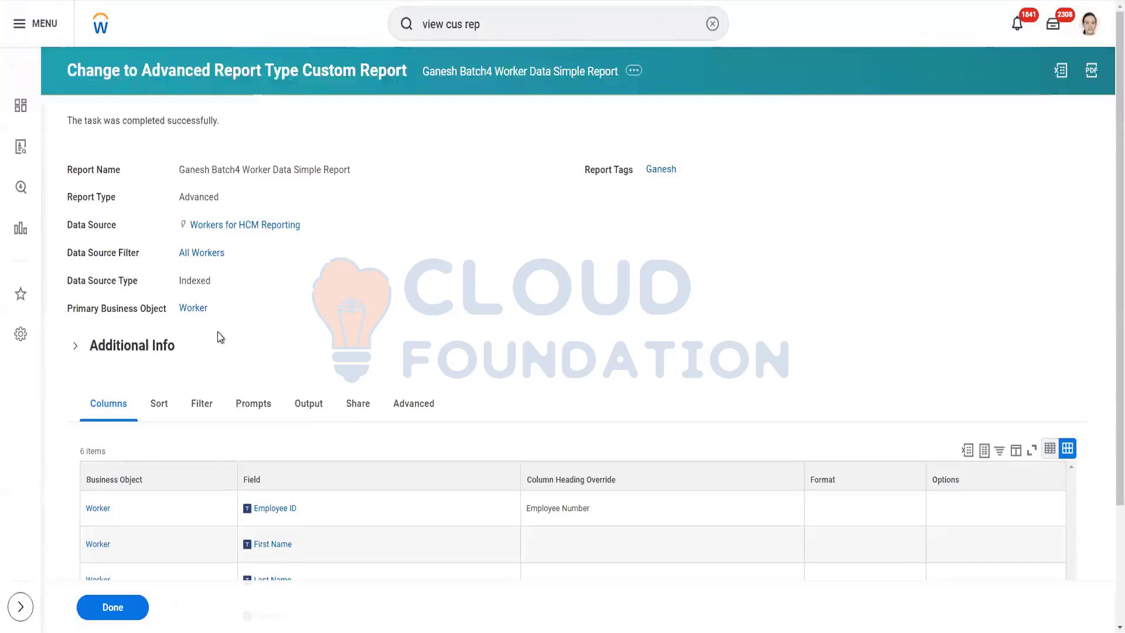
Scroll through the converted report's Columns tab to verify its six Worker fields.
scroll(242, 308, "down", 1)
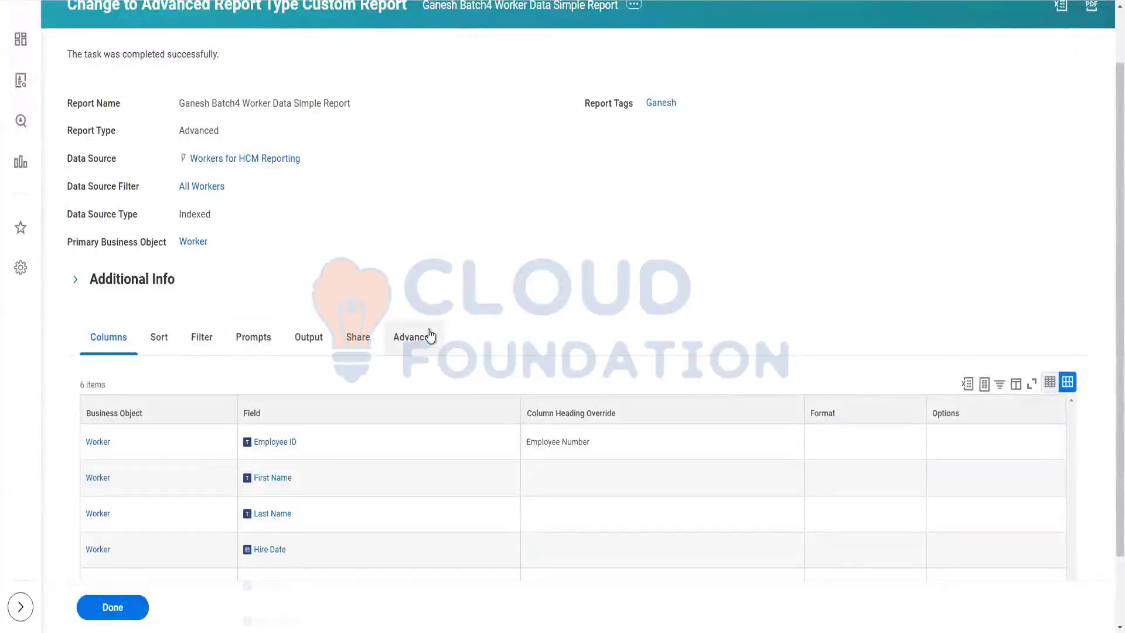
scroll(311, 340, "down", 1)
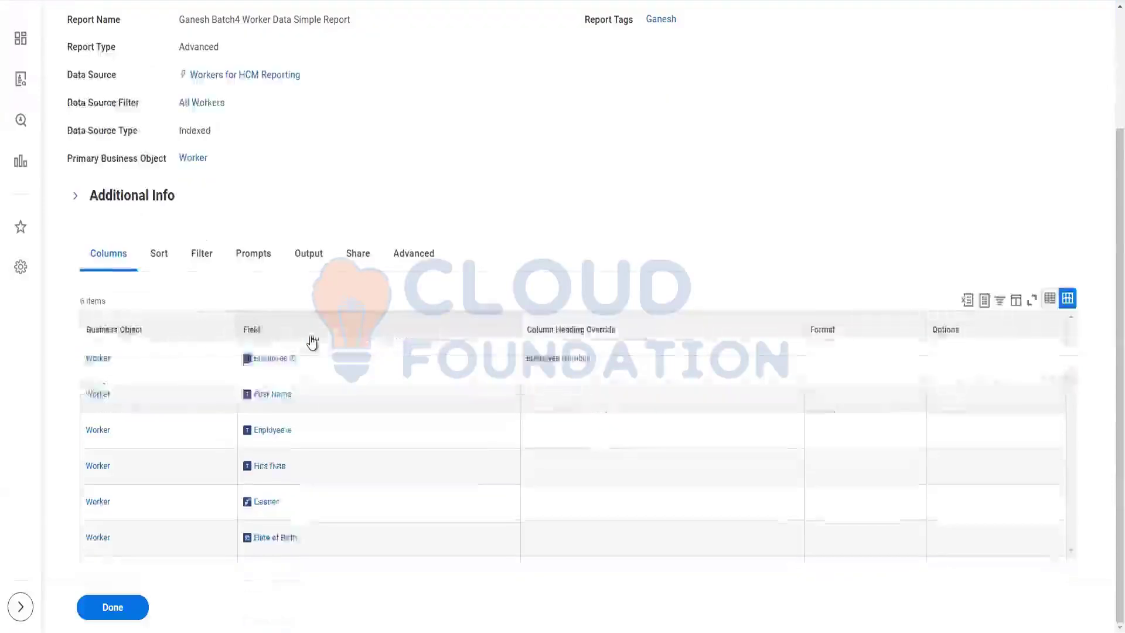
scroll(311, 341, "up", 2)
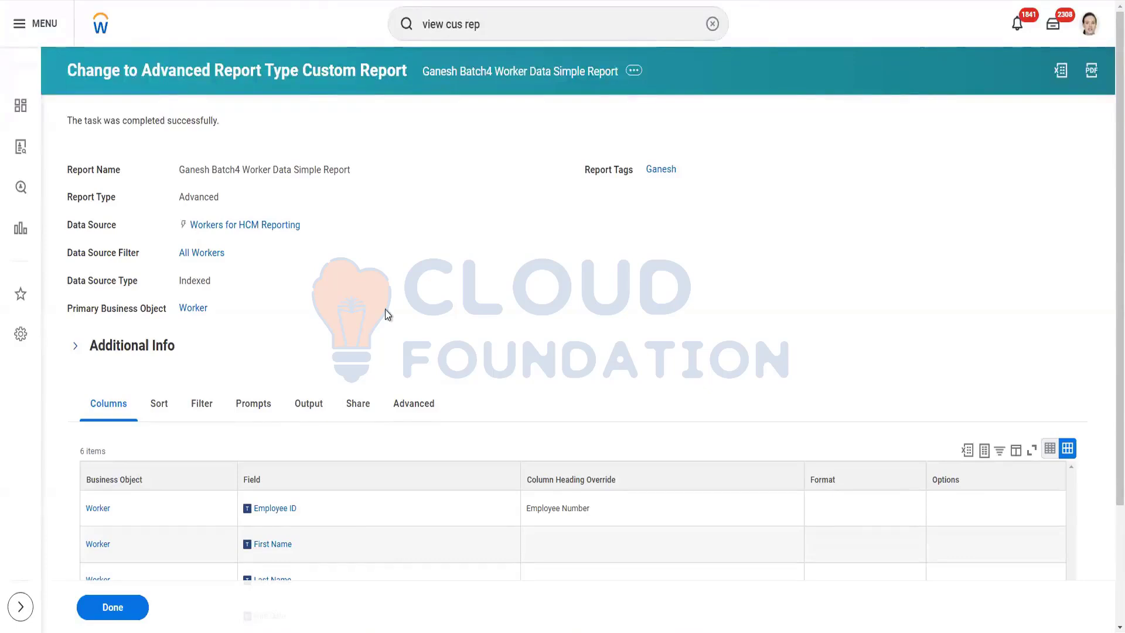
scroll(434, 280, "down", 3)
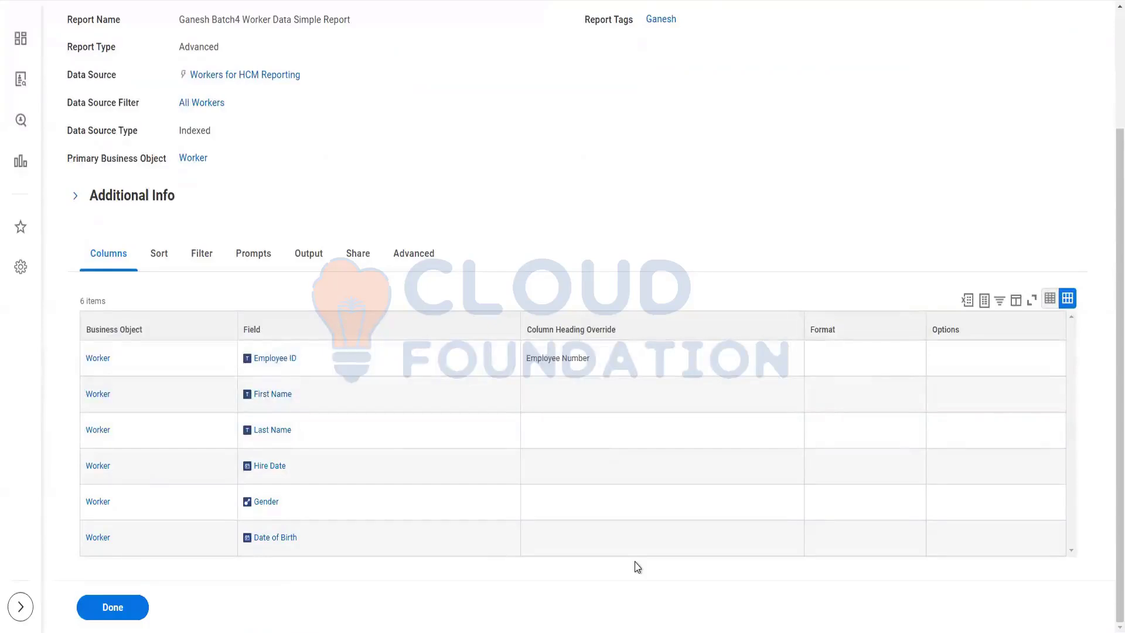
scroll(546, 212, "up", 3)
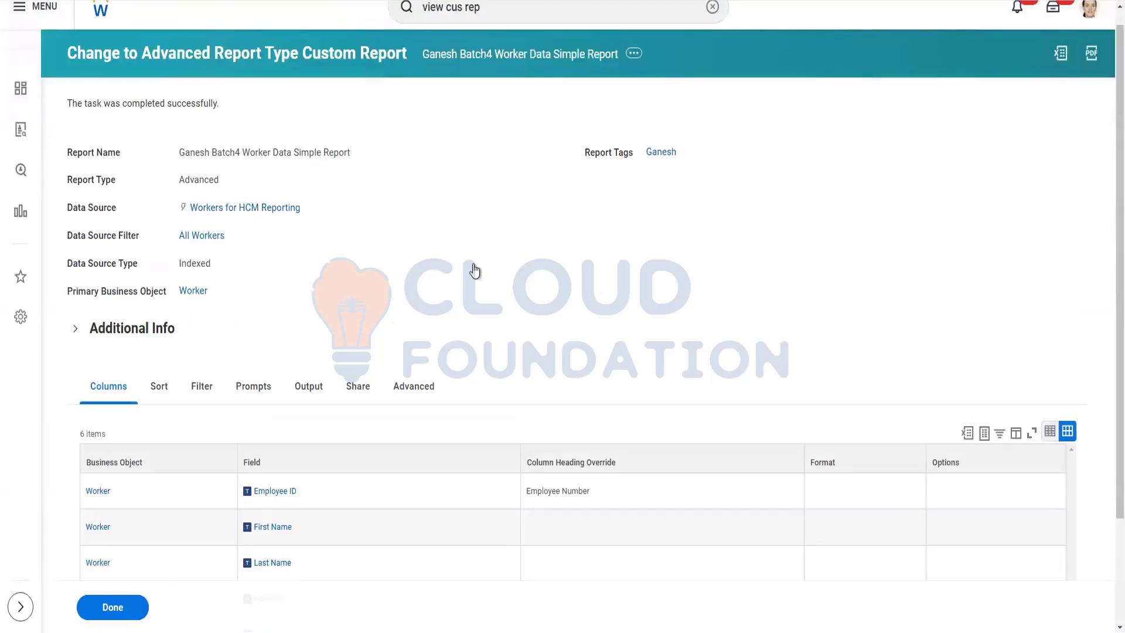
scroll(359, 269, "down", 3)
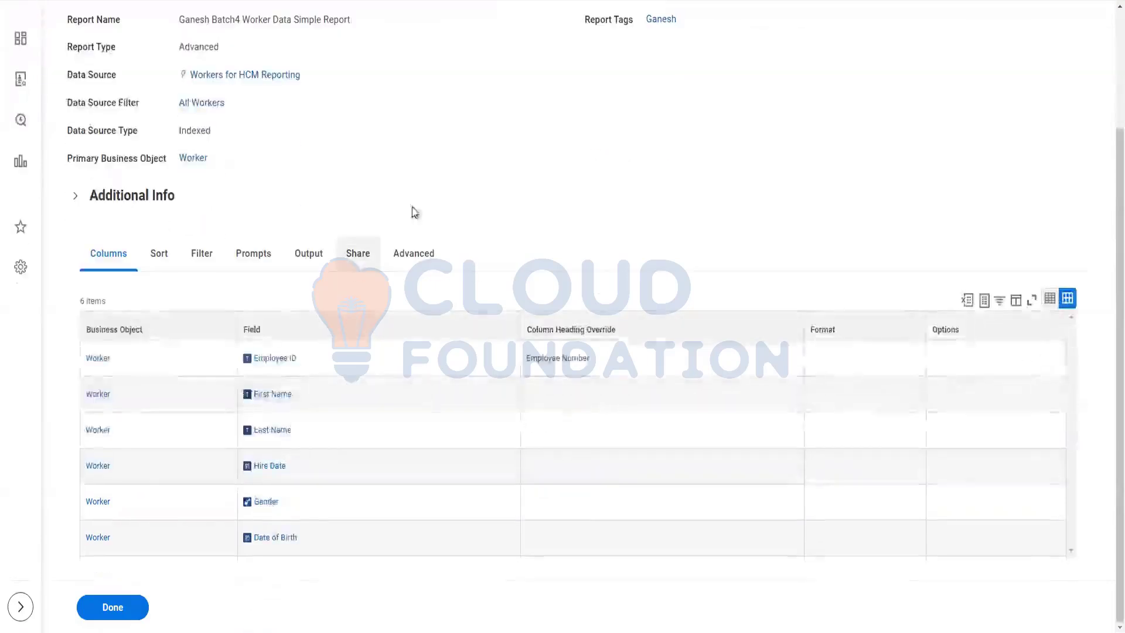
scroll(420, 195, "up", 3)
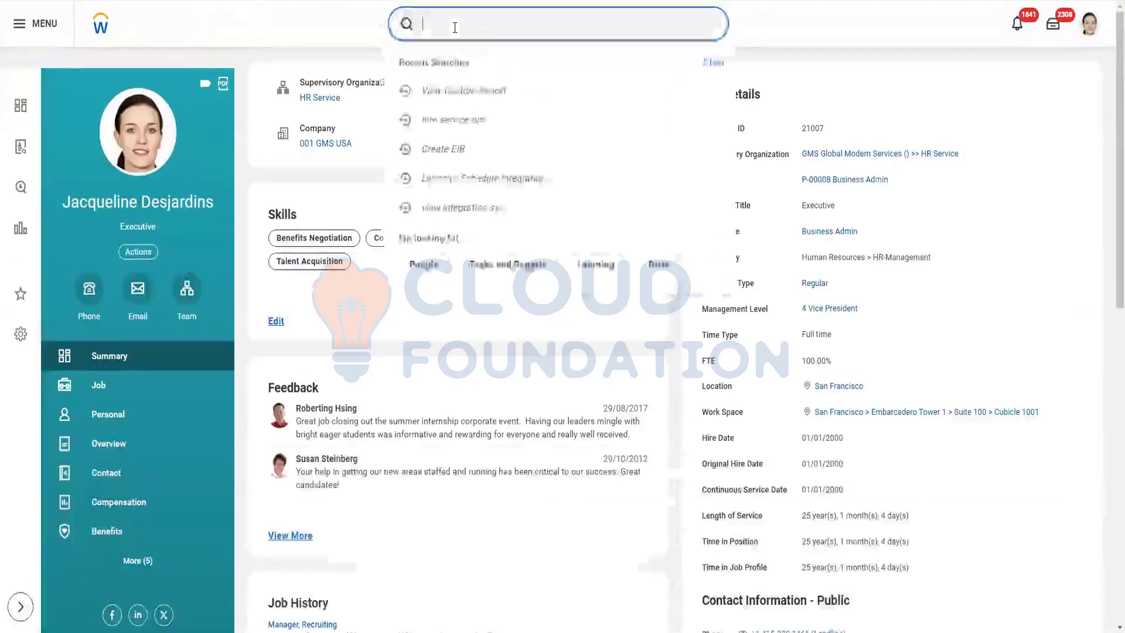
Run View Custom Report again and open 'Ganesh Batch4 Worker Data - Advance Report' via search 'ganesh batch4 adva'.
type("vie")
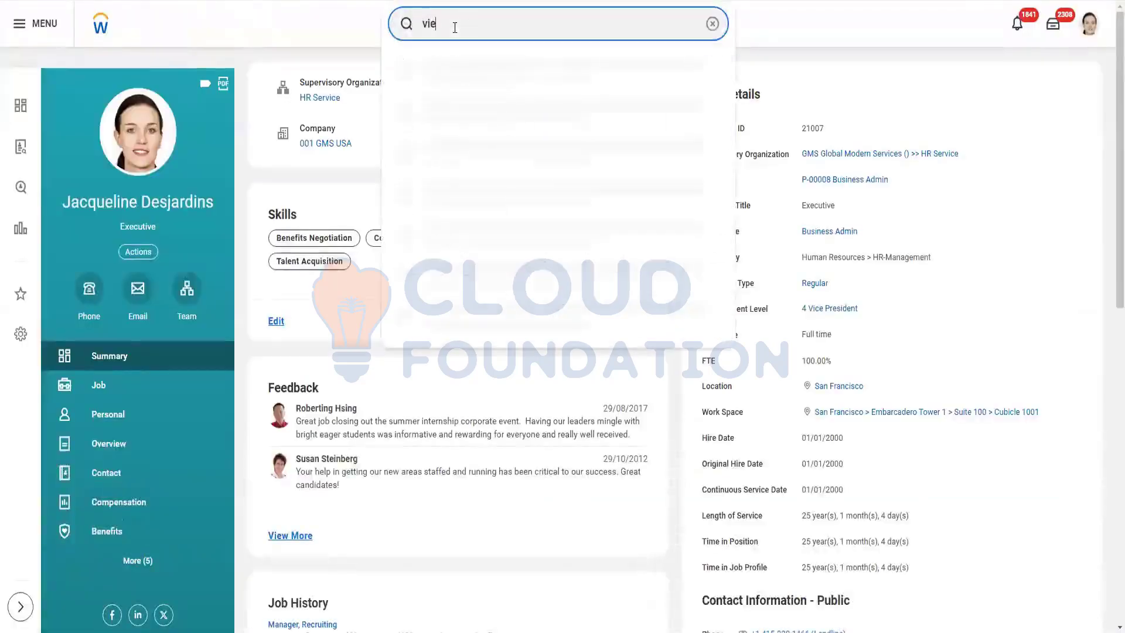
type("w cus rep")
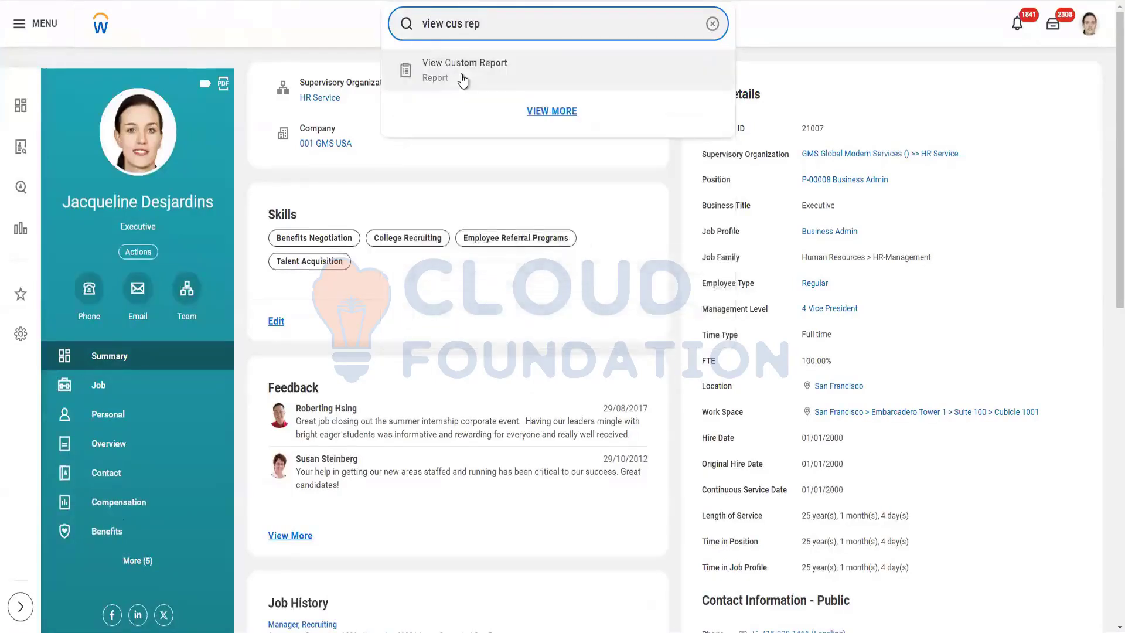
left_click(463, 74)
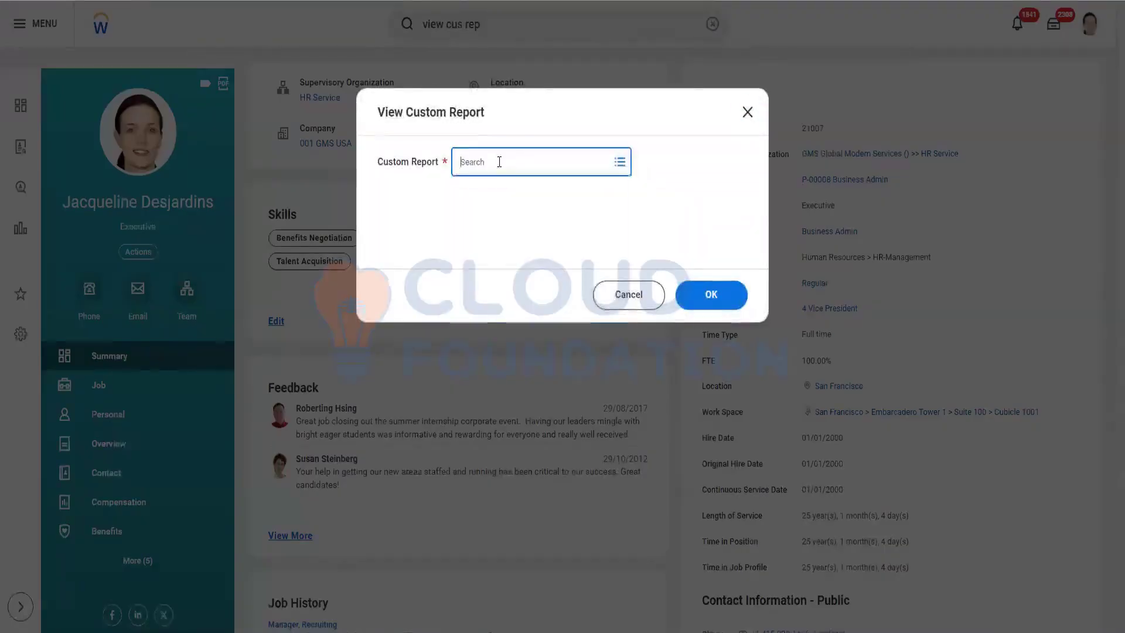
left_click(499, 162)
type("ganesh ")
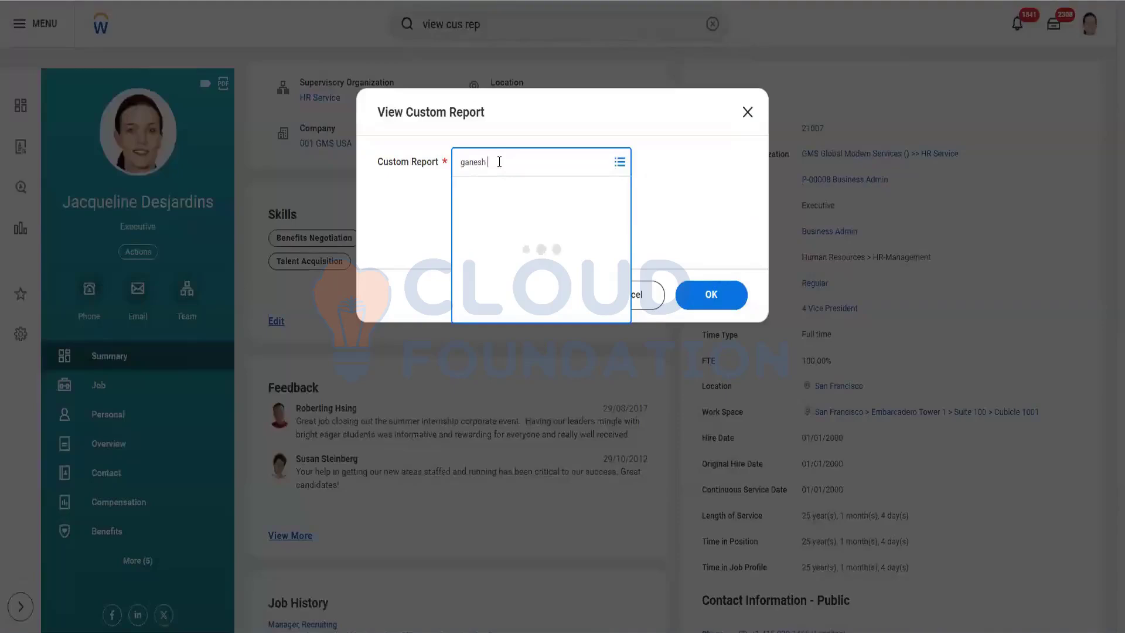
type("batch4")
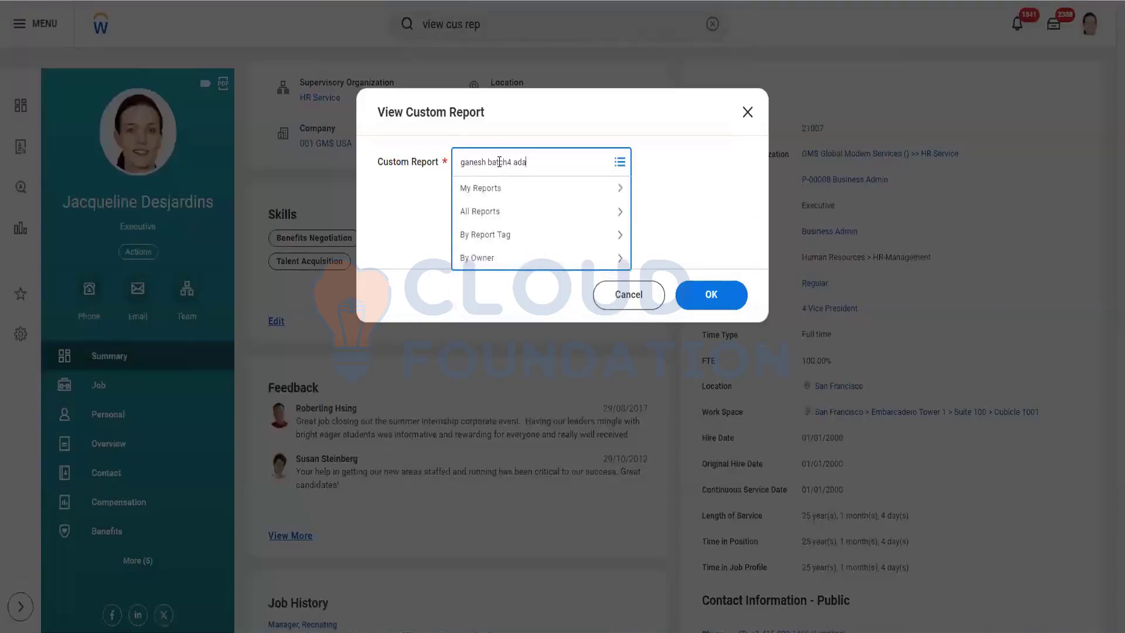
type(" adva")
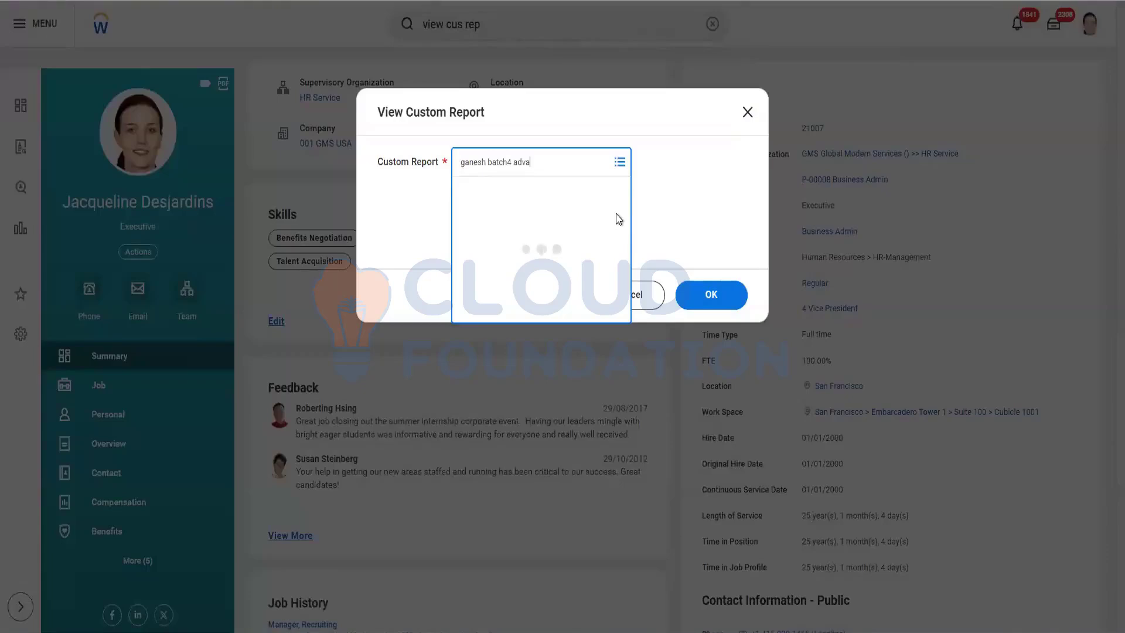
left_click(723, 302)
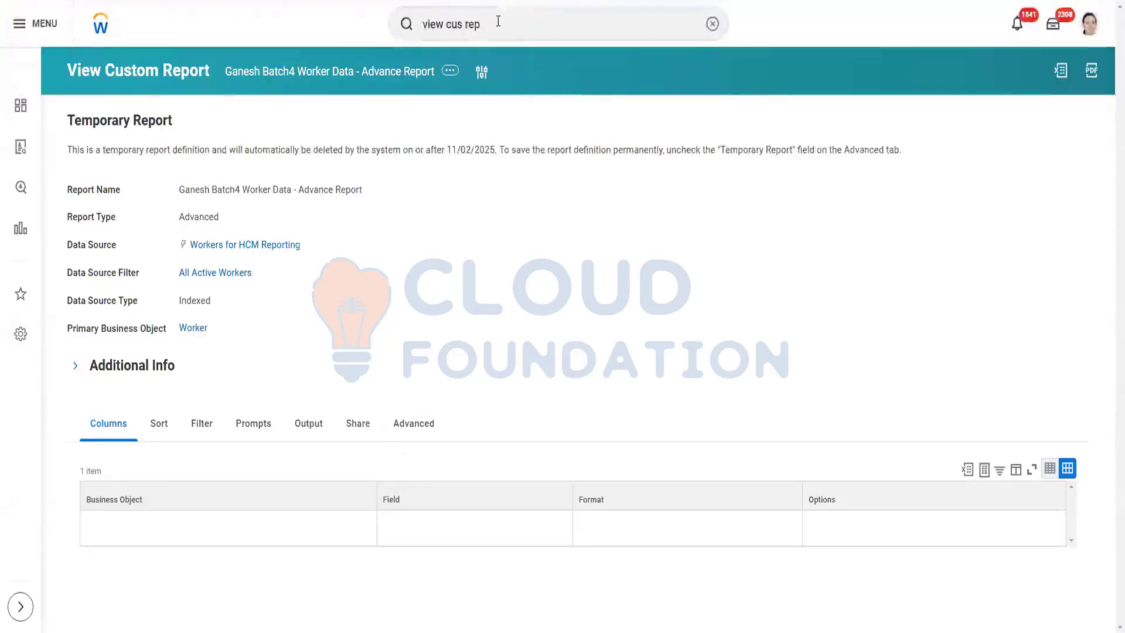
Choose Custom Report > Edit from the Advance Report's related actions.
mouse_move(192, 273)
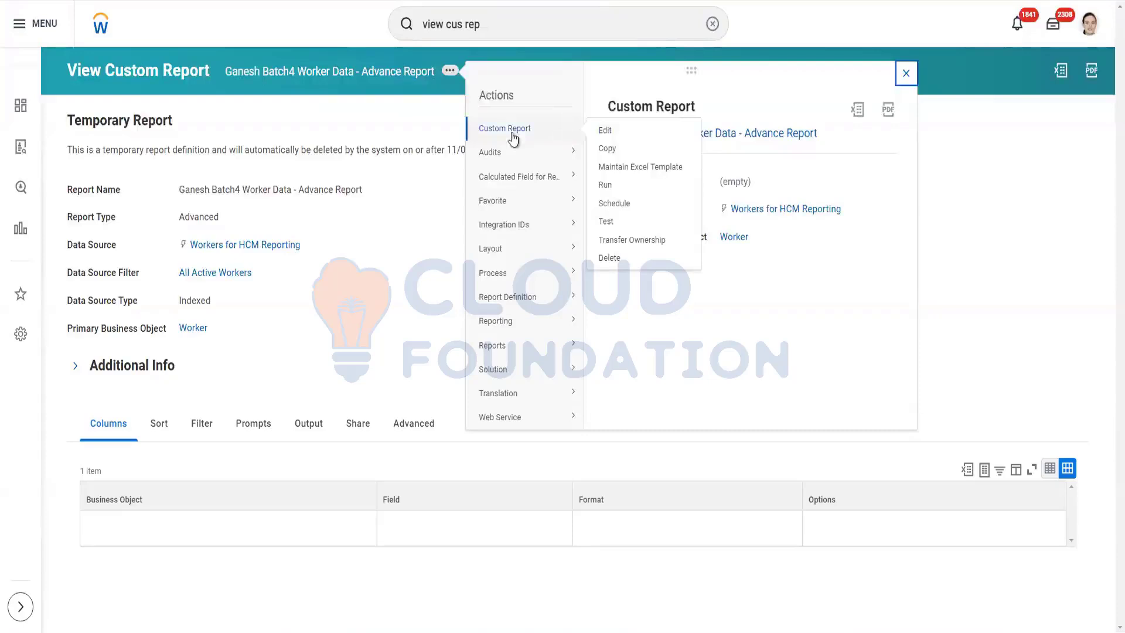
left_click(603, 133)
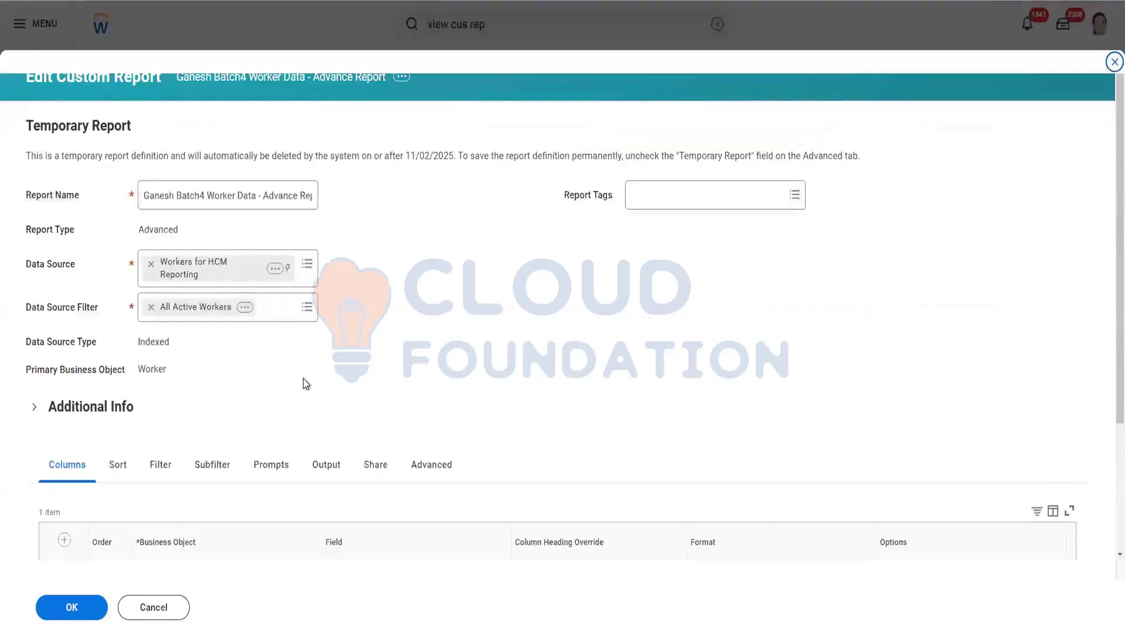
Add the report tag Ganesh to the Advance Report.
scroll(569, 240, "down", 2)
scroll(653, 191, "up", 2)
left_click(666, 104)
type("ganesh")
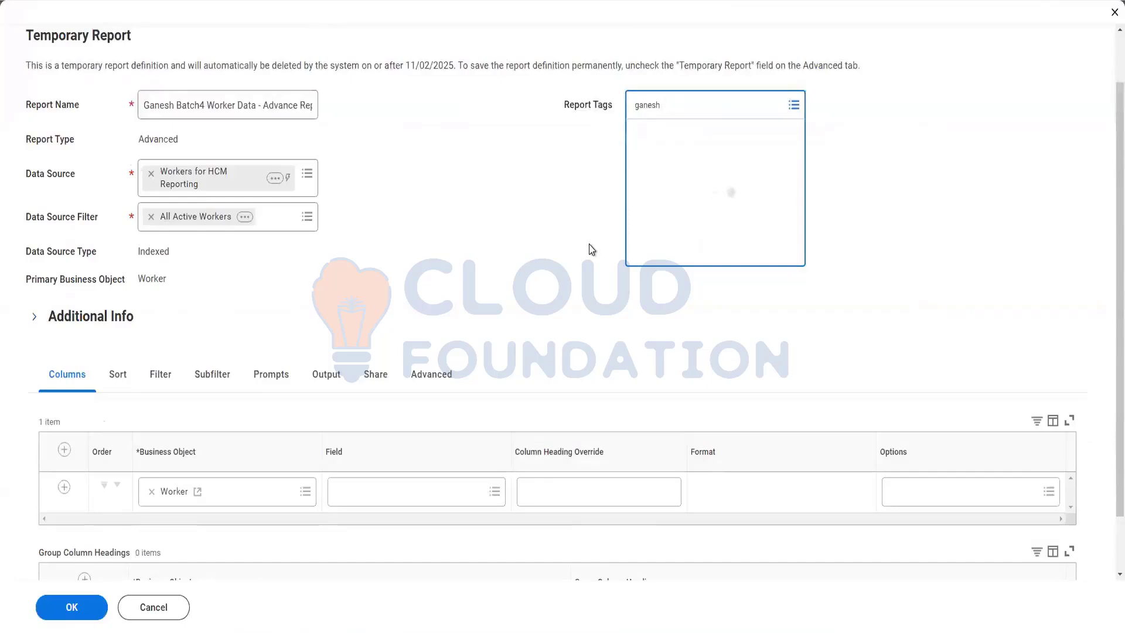
left_click(665, 168)
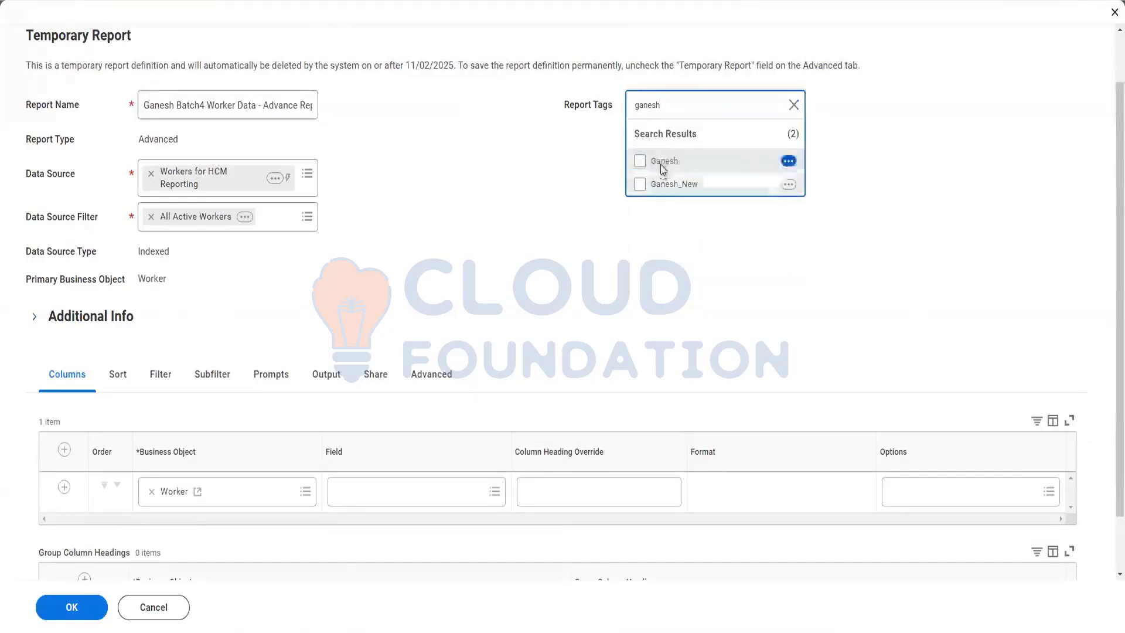
Add Employee ID and First Name as the first two Worker columns.
scroll(306, 305, "down", 2)
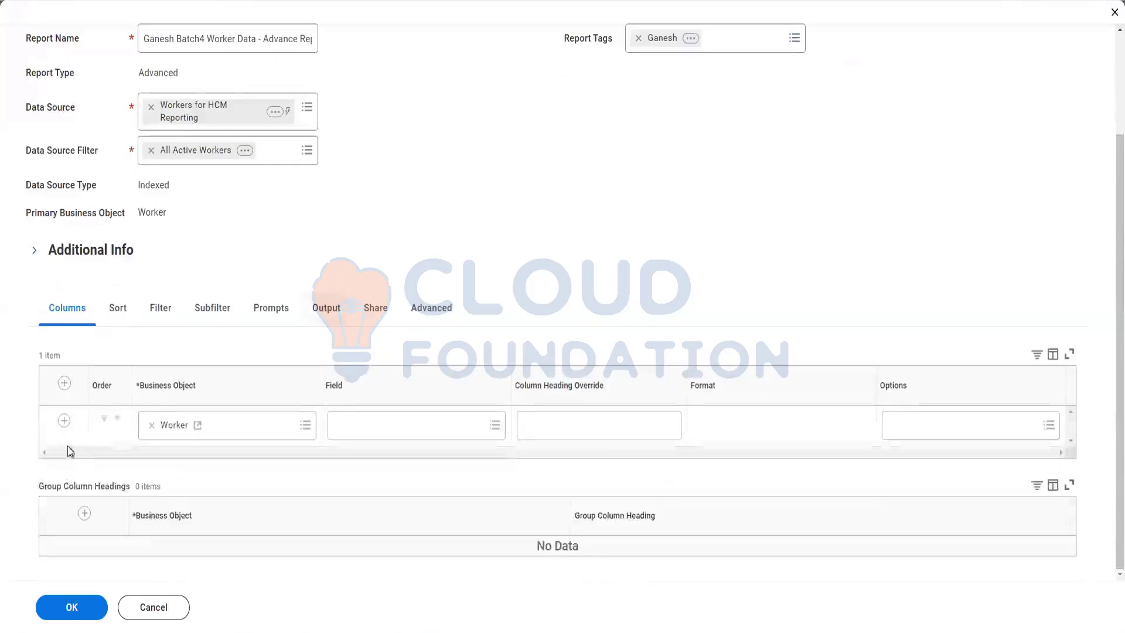
left_click(357, 432)
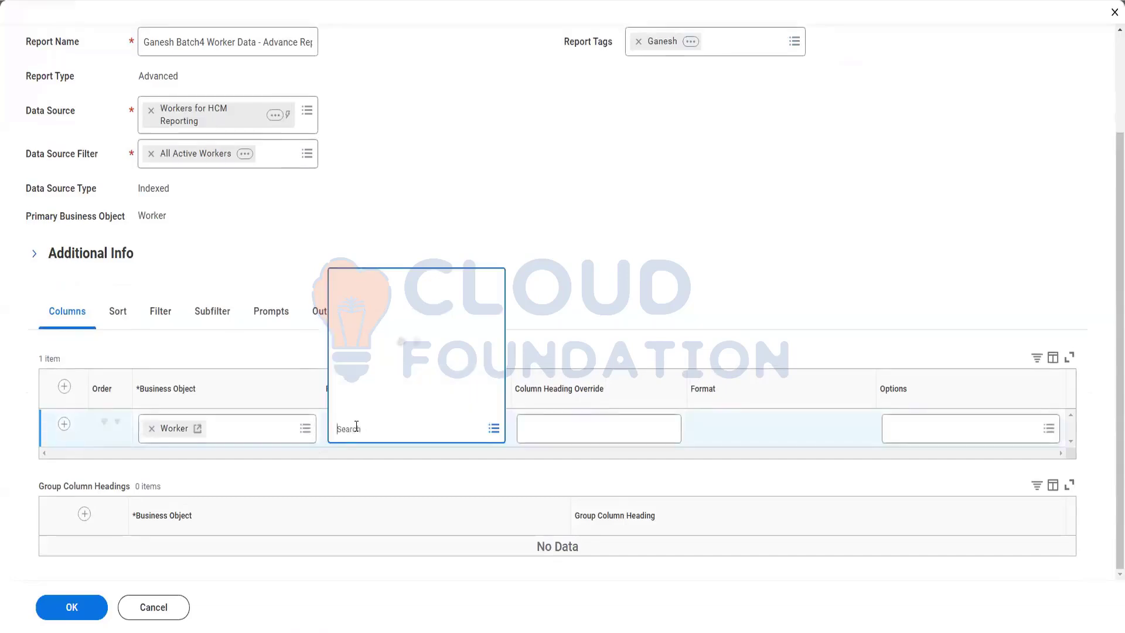
type("employee")
key("Return")
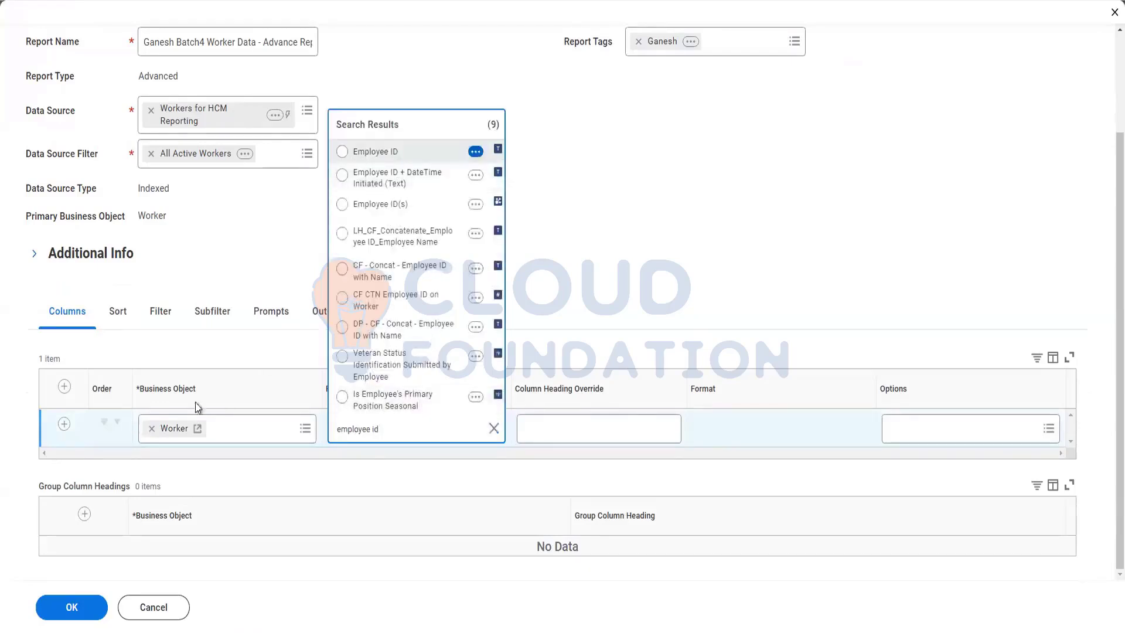
key("Return")
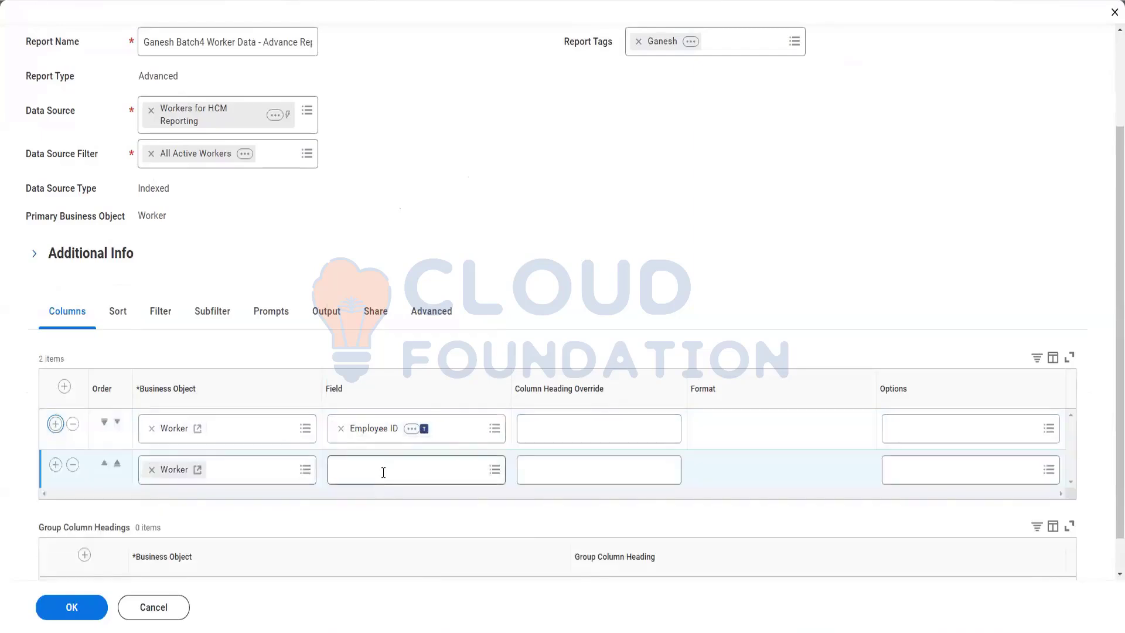
left_click(383, 472)
type("first name")
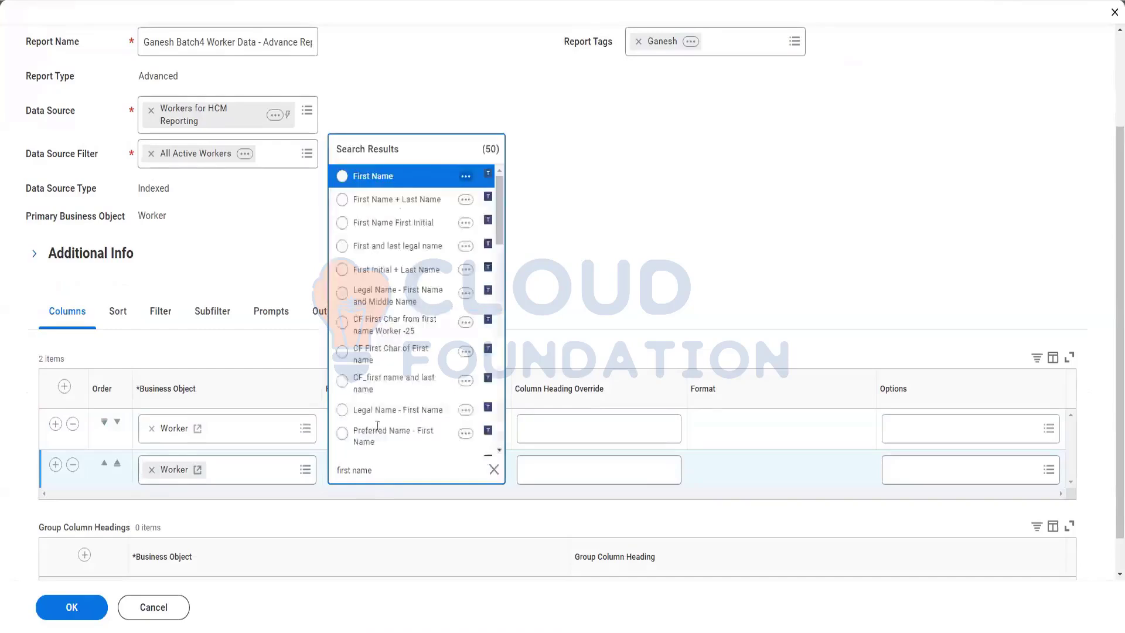
left_click(422, 178)
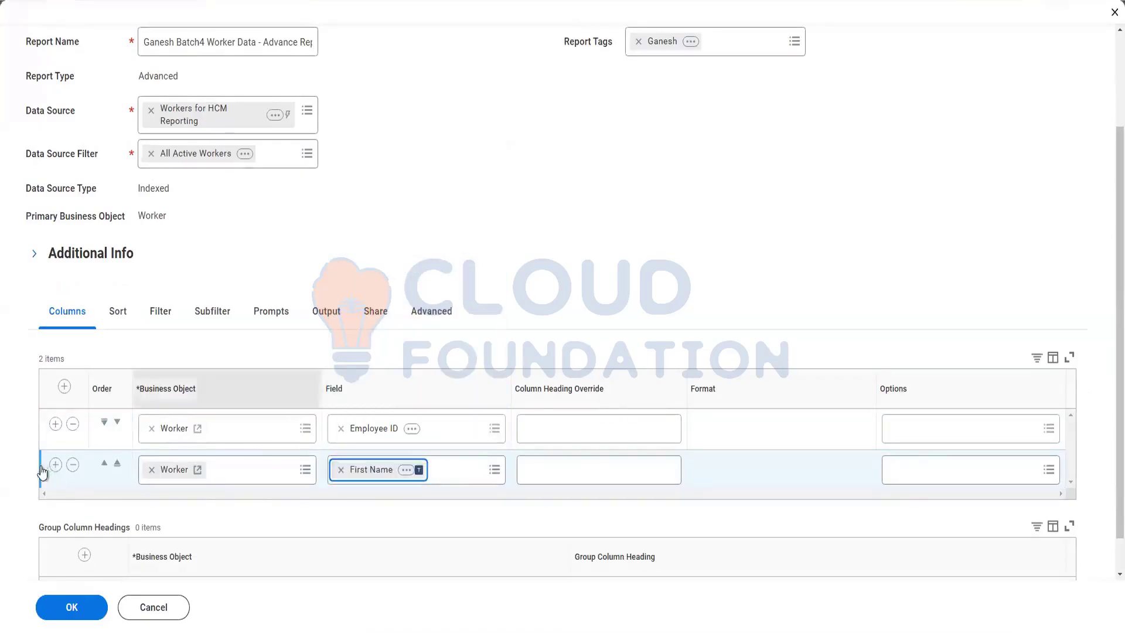
Add Last Name as the third column and insert a fourth column row.
scroll(403, 442, "down", 1)
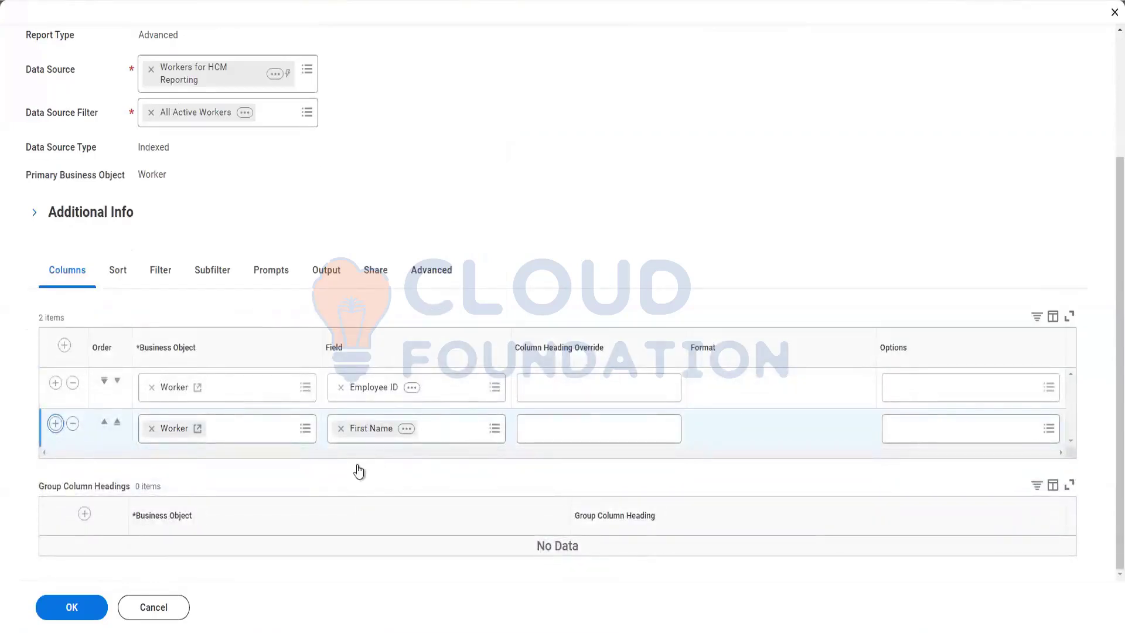
left_click(380, 467)
type("last name")
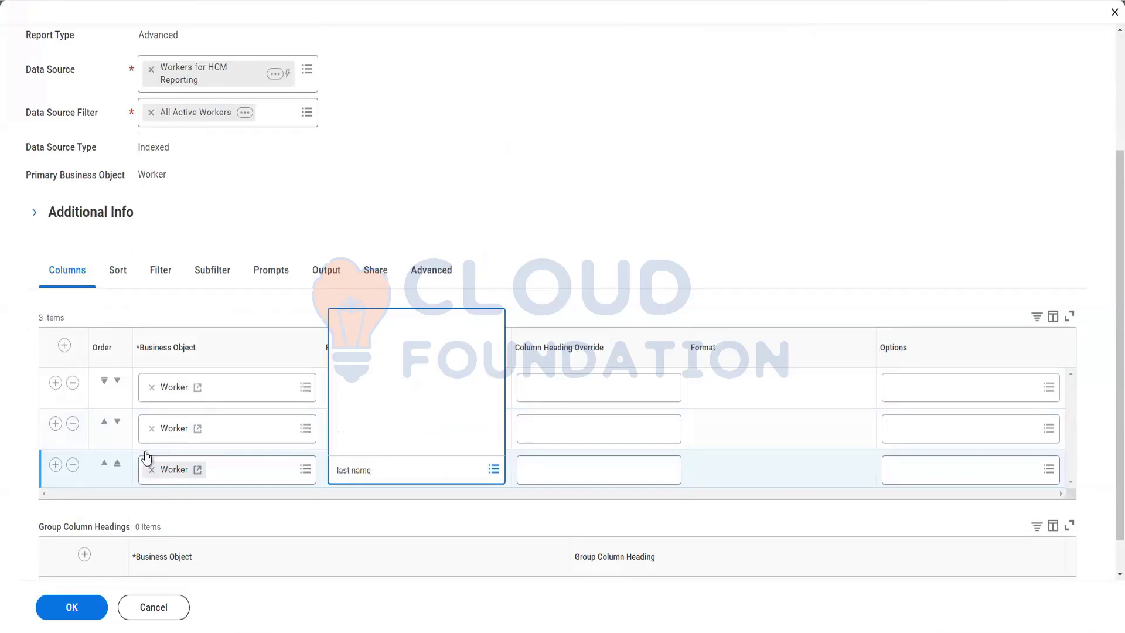
key("Return")
left_click(378, 178)
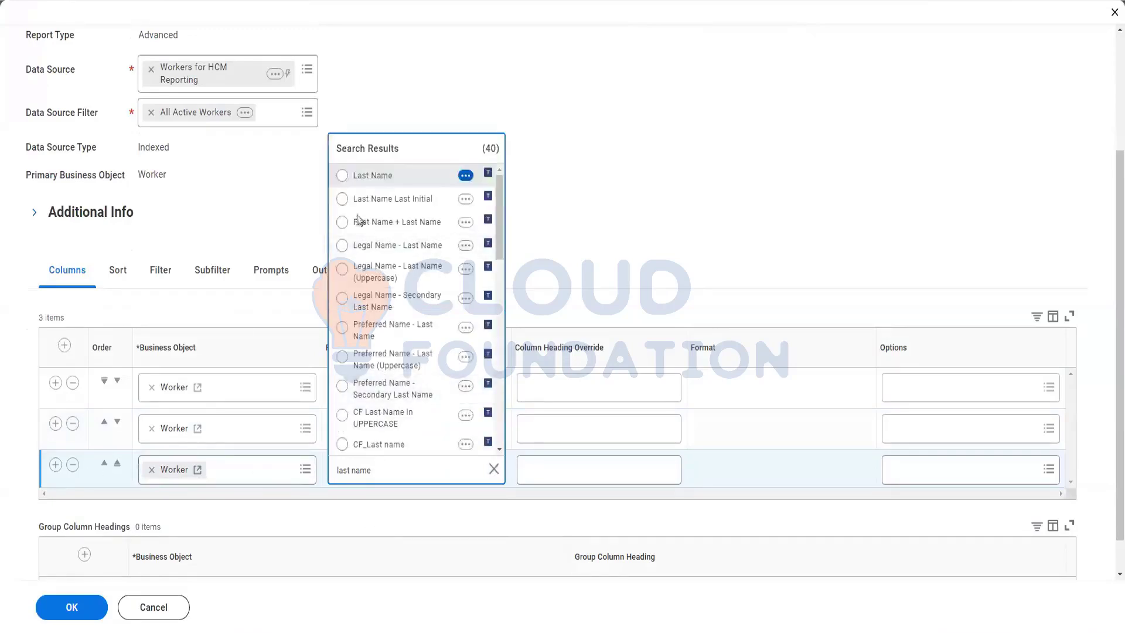
left_click(55, 466)
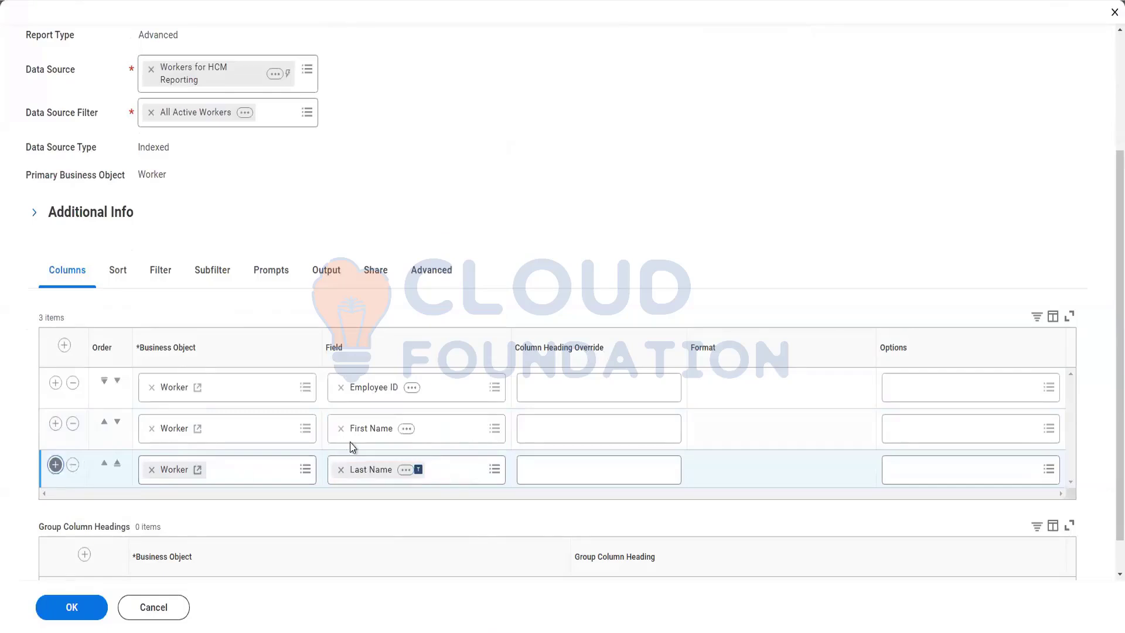
scroll(392, 484, "down", 1)
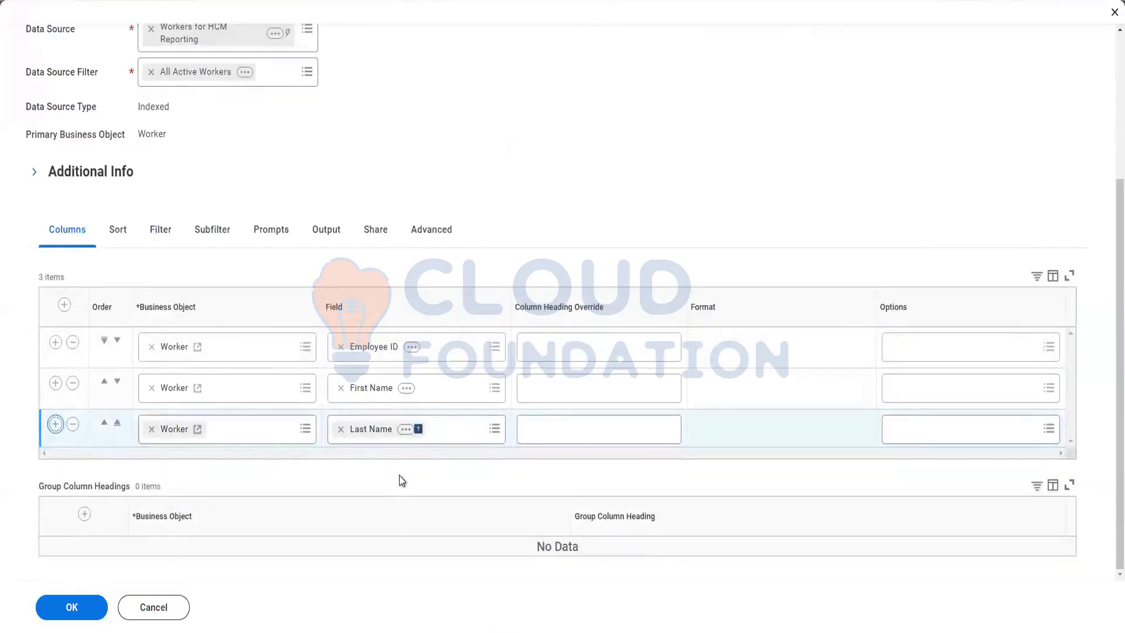
key("Return")
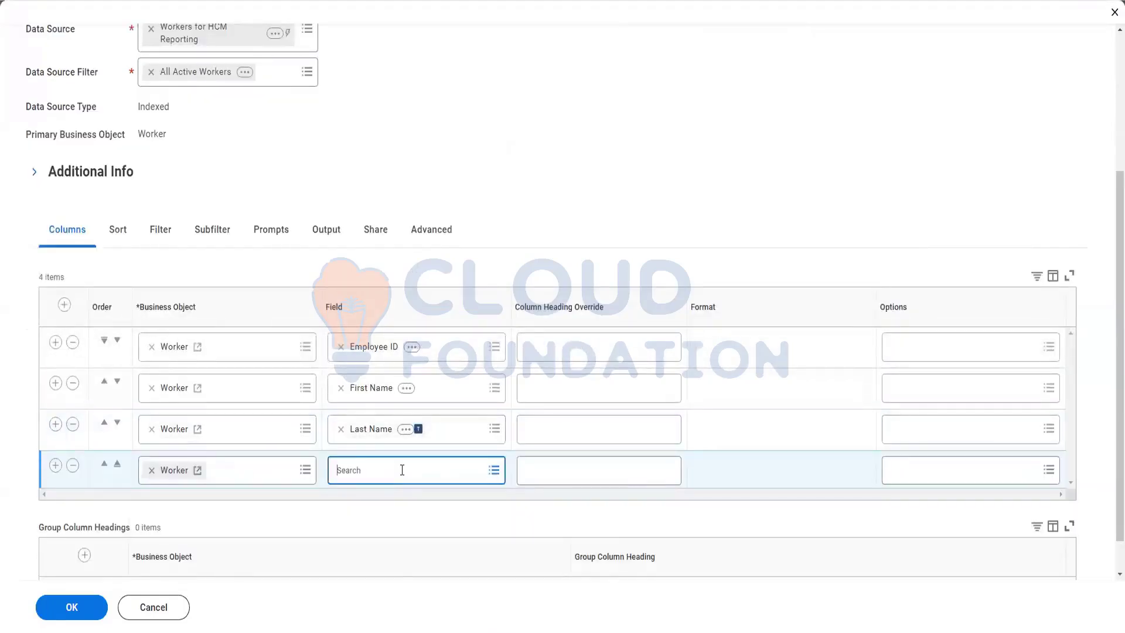
Set the fourth and fifth columns to Hire Date and Gender.
type("hire date")
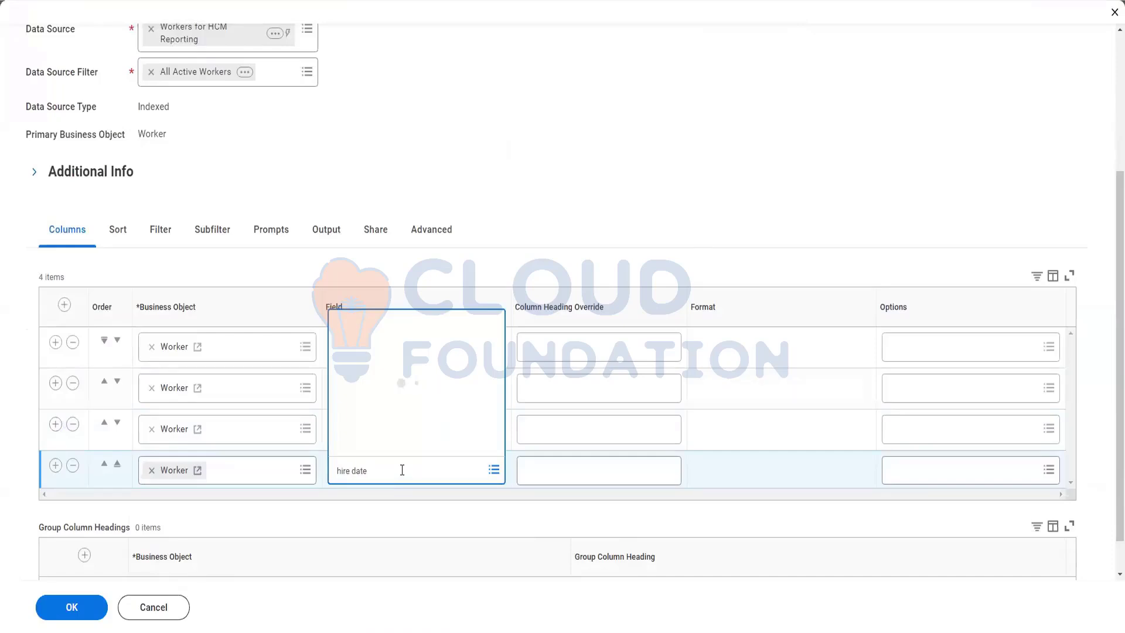
left_click(371, 202)
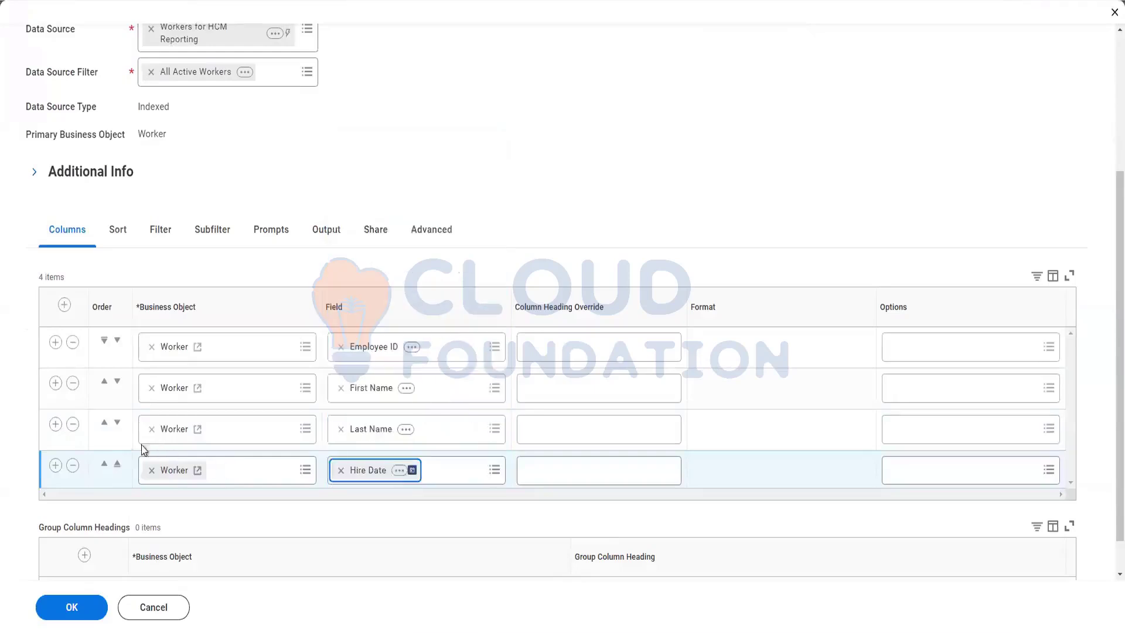
left_click(55, 465)
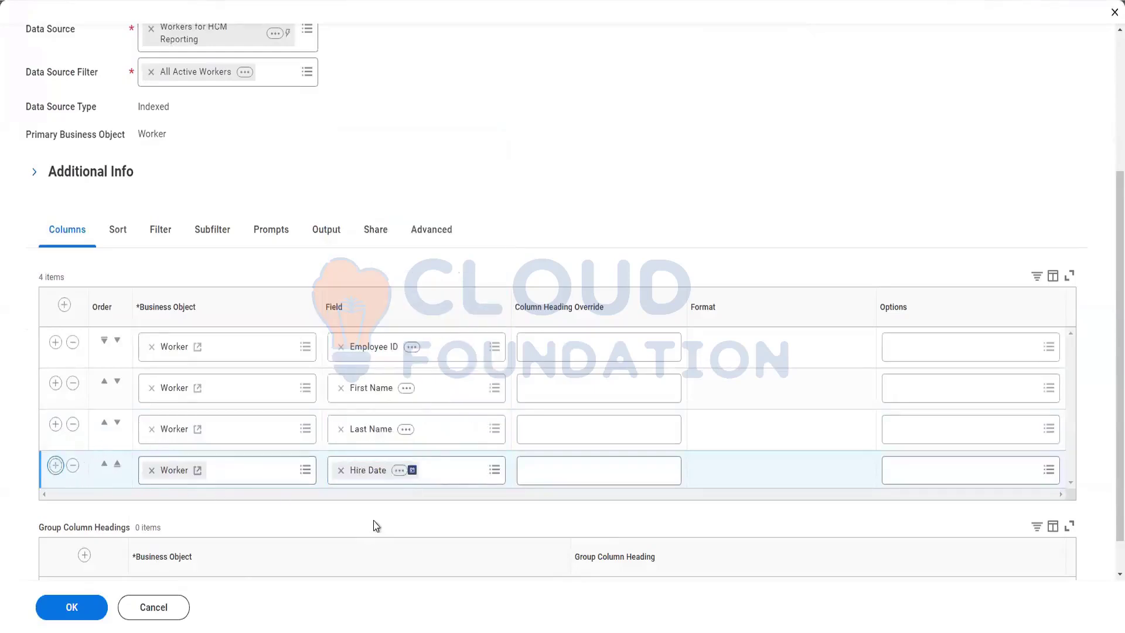
scroll(375, 523, "down", 1)
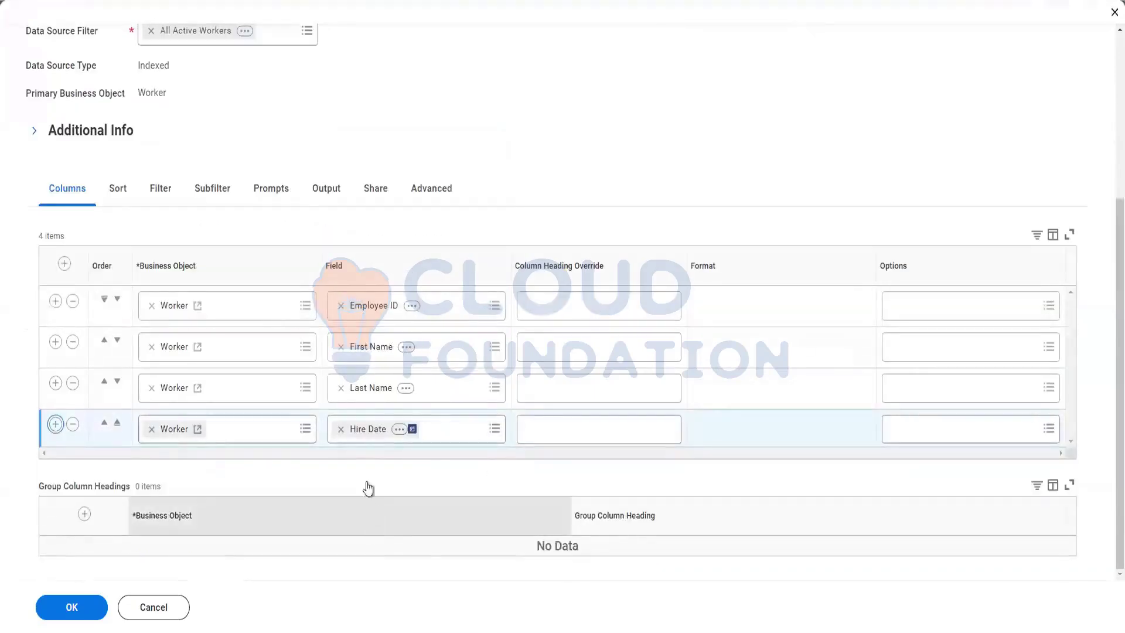
left_click(384, 467)
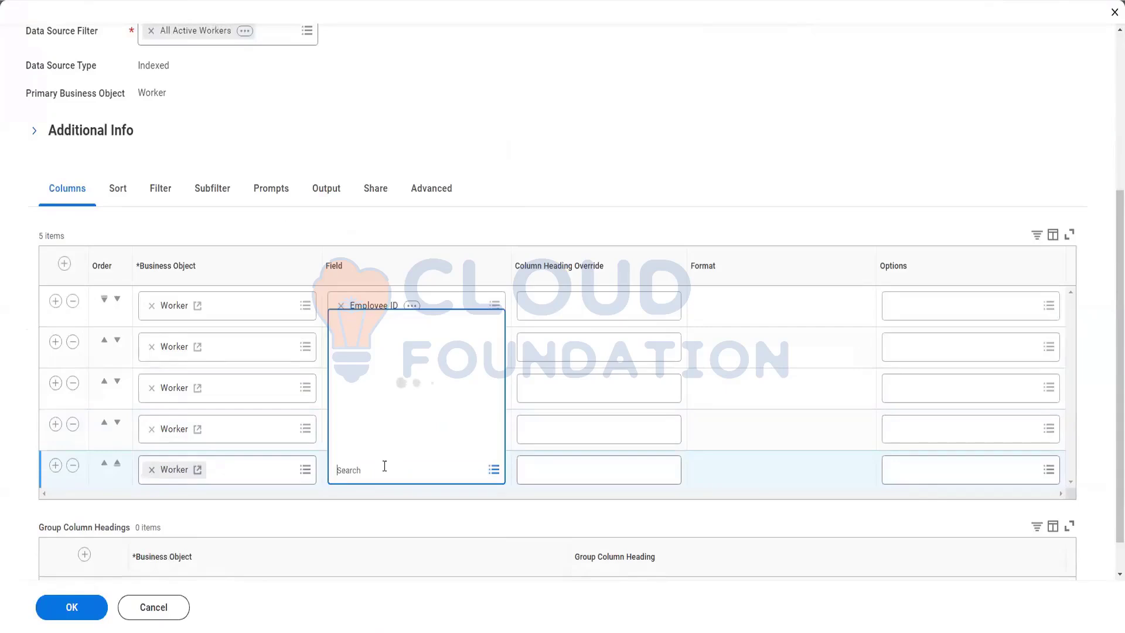
type("gender")
key("Return")
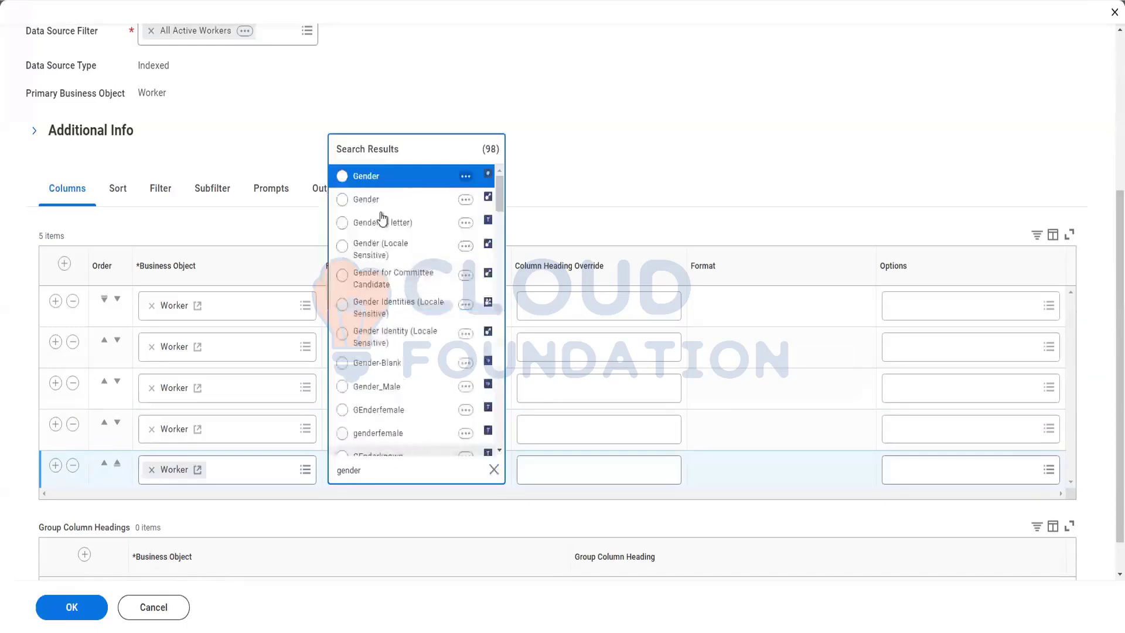
left_click(384, 202)
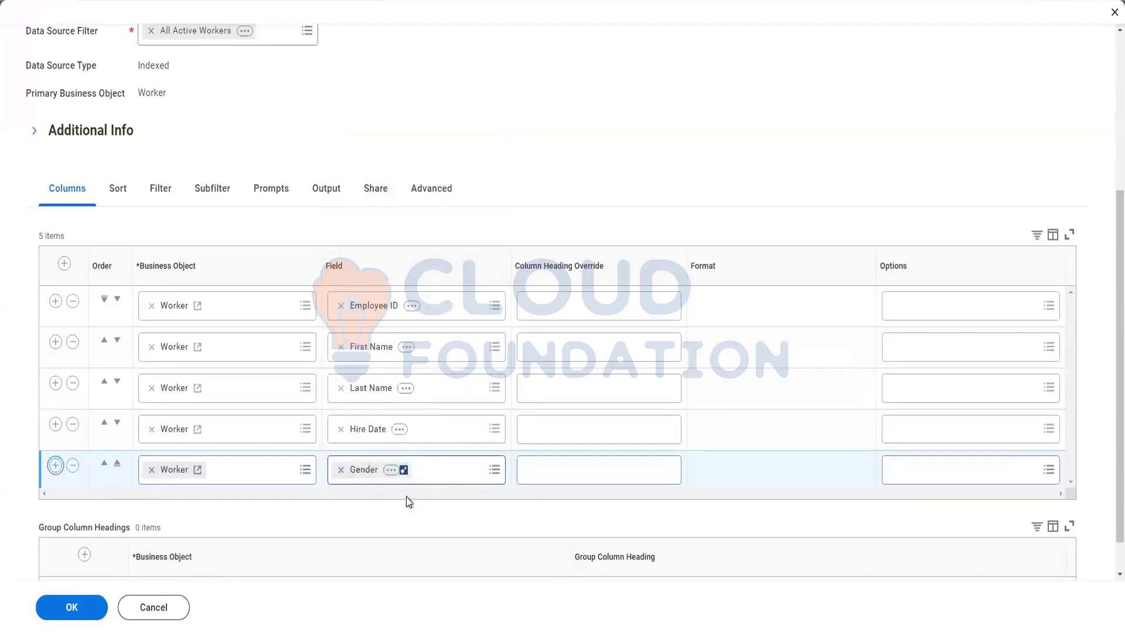
Add Date of Birth as the sixth column and save the report definition.
scroll(418, 490, "down", 1)
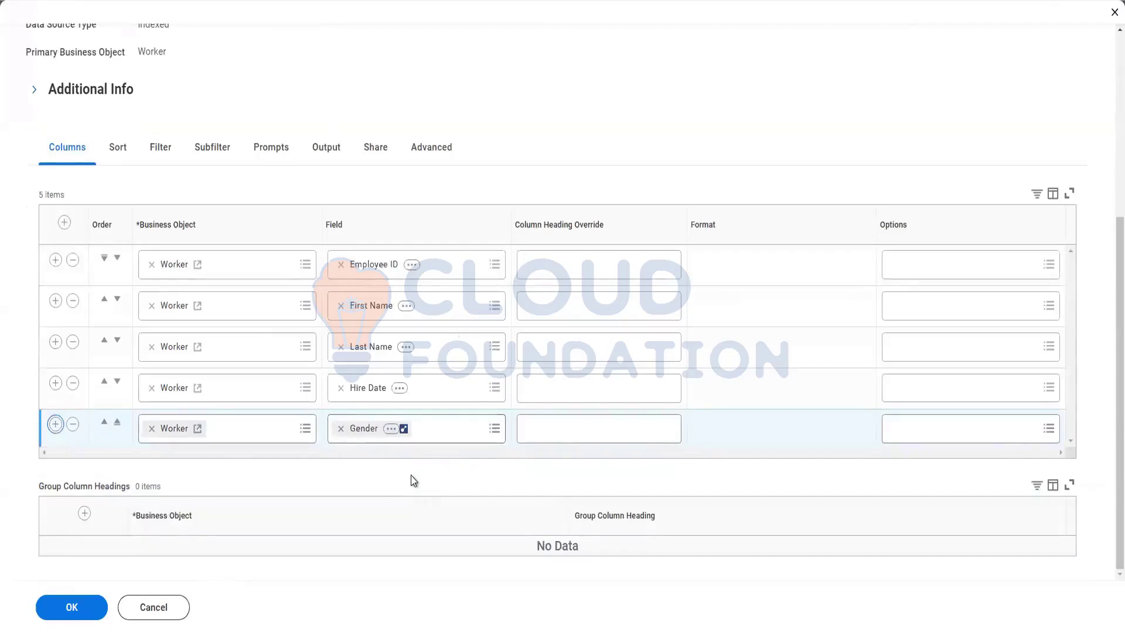
left_click(384, 467)
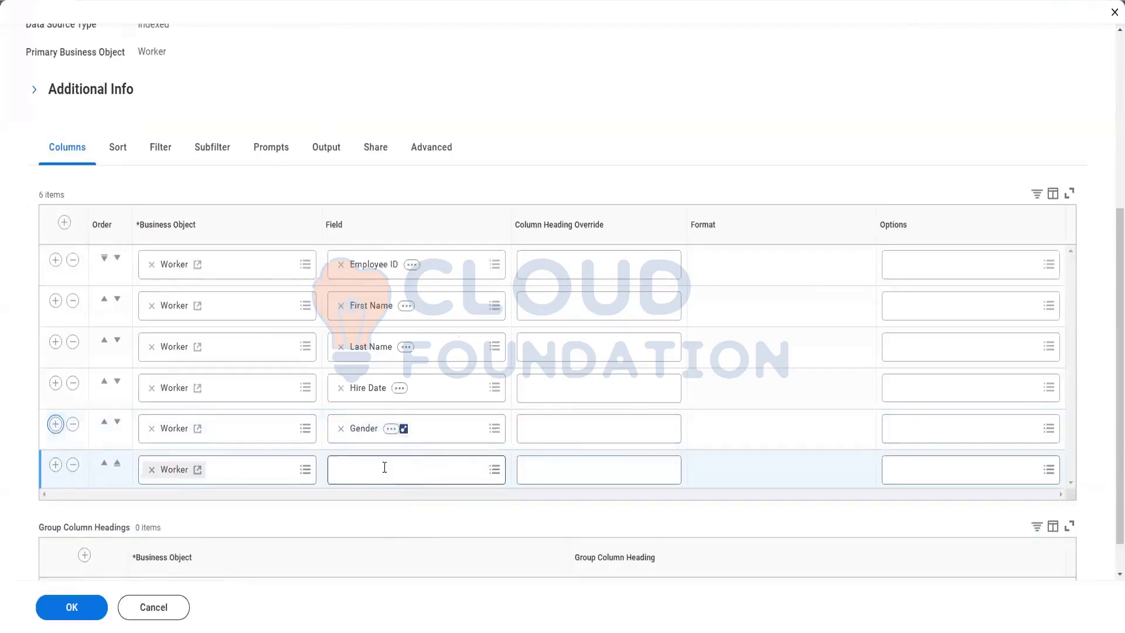
type("Date")
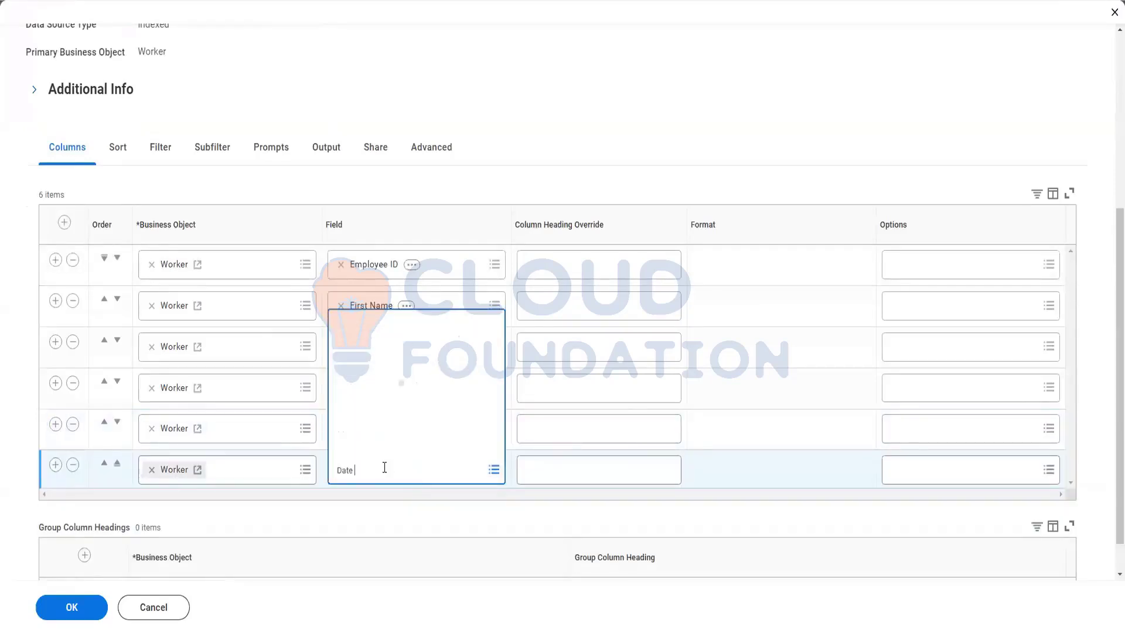
type(" of birth")
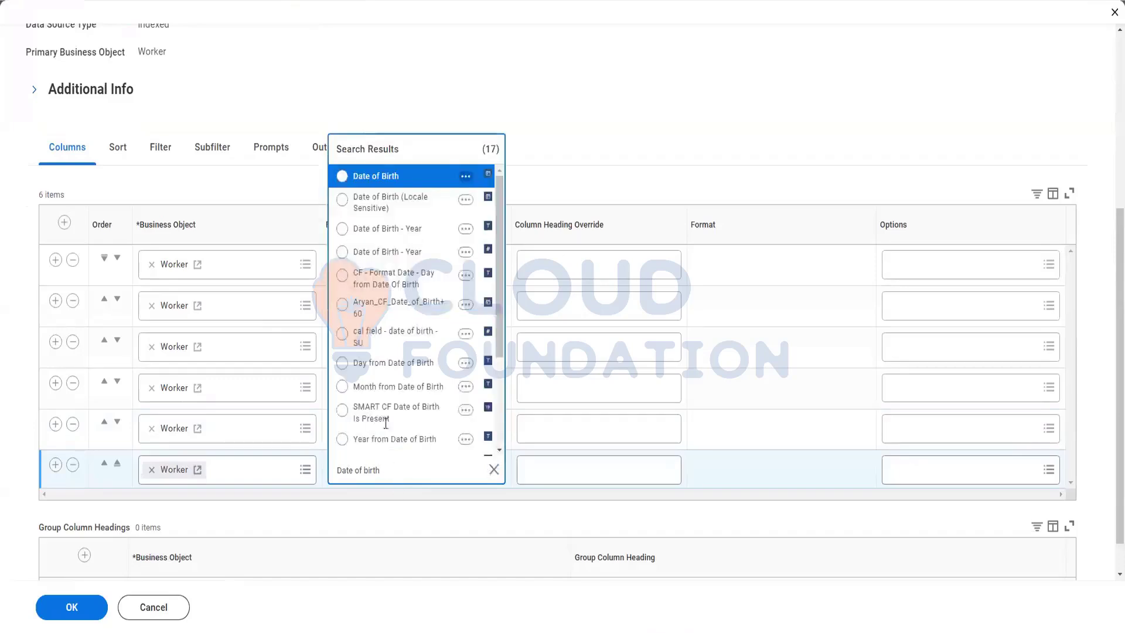
key("Return")
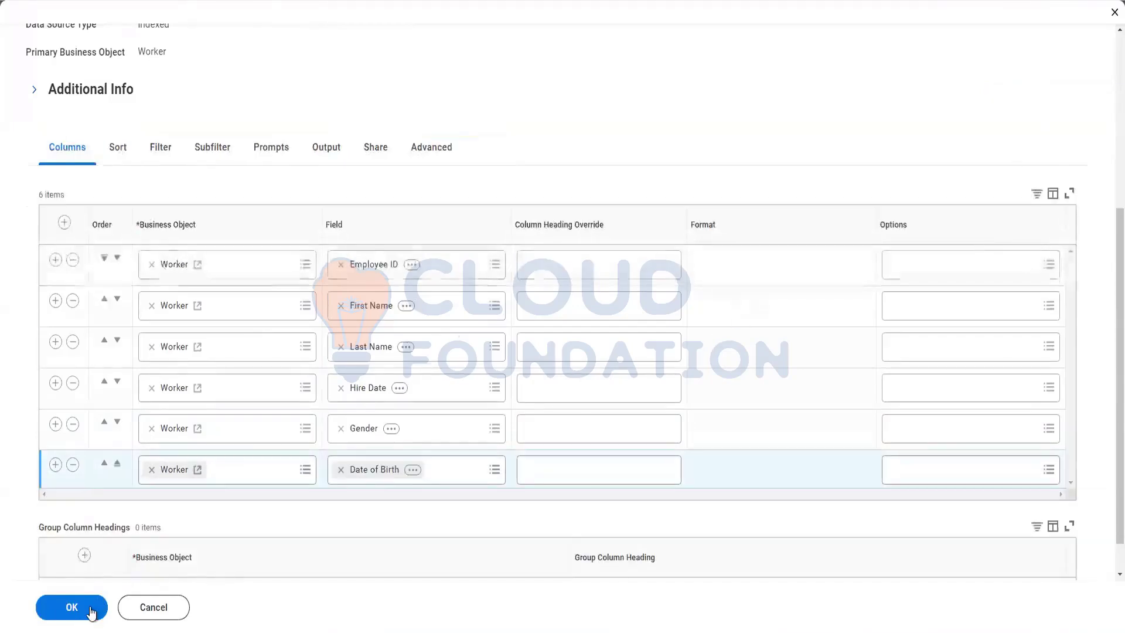
left_click(91, 613)
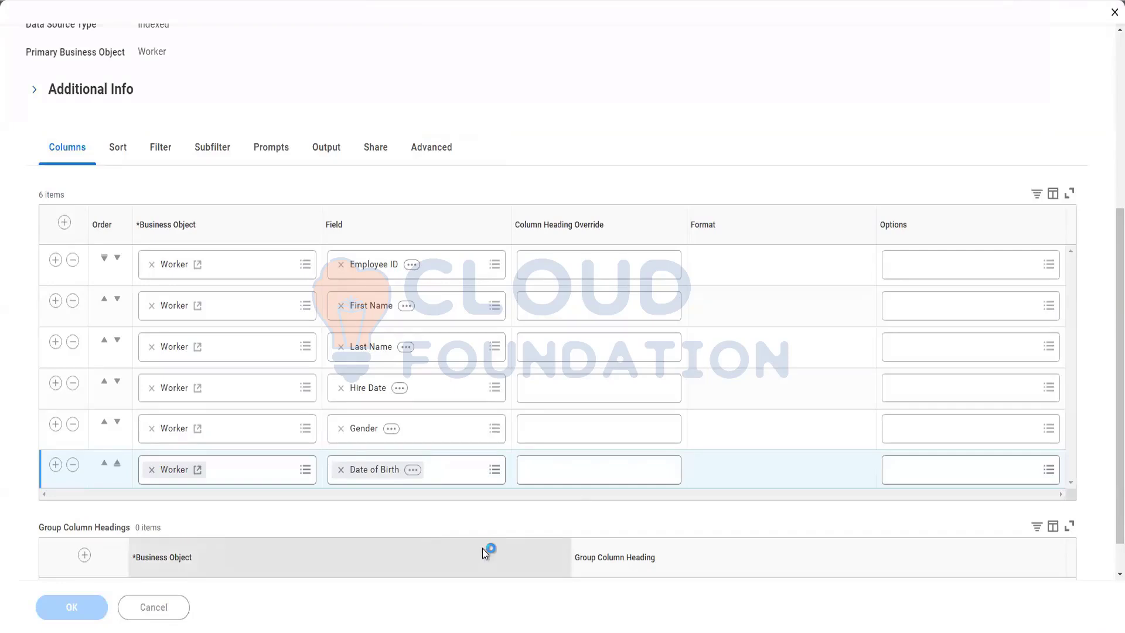
View the First Name column's field details: Workday Delivered Text field, Recruiting category.
scroll(359, 403, "down", 4)
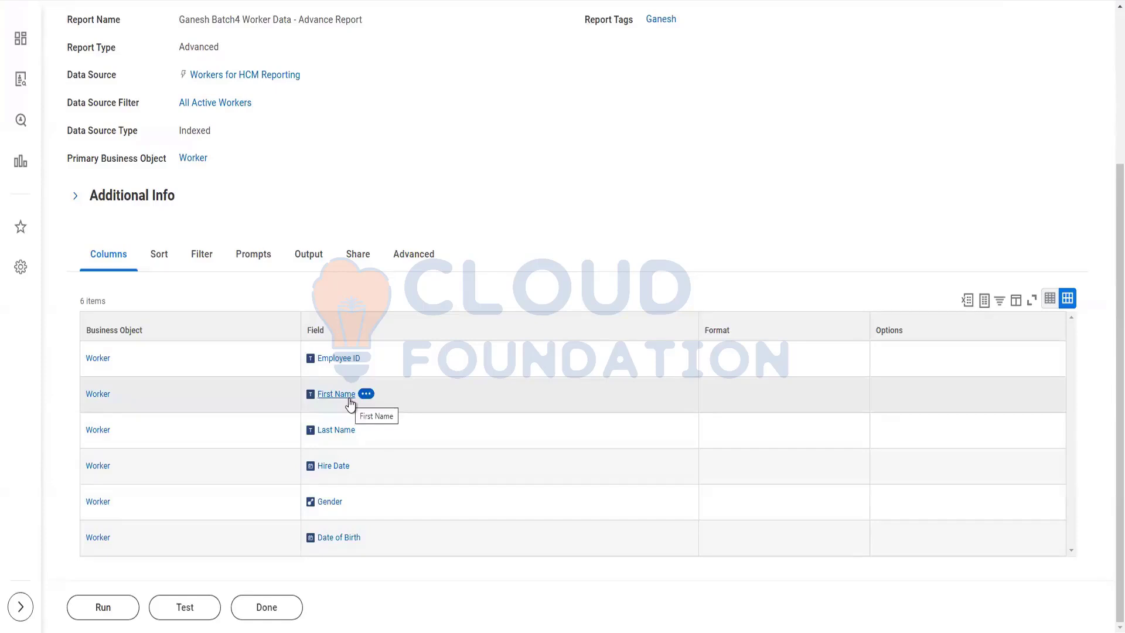
left_click(349, 399)
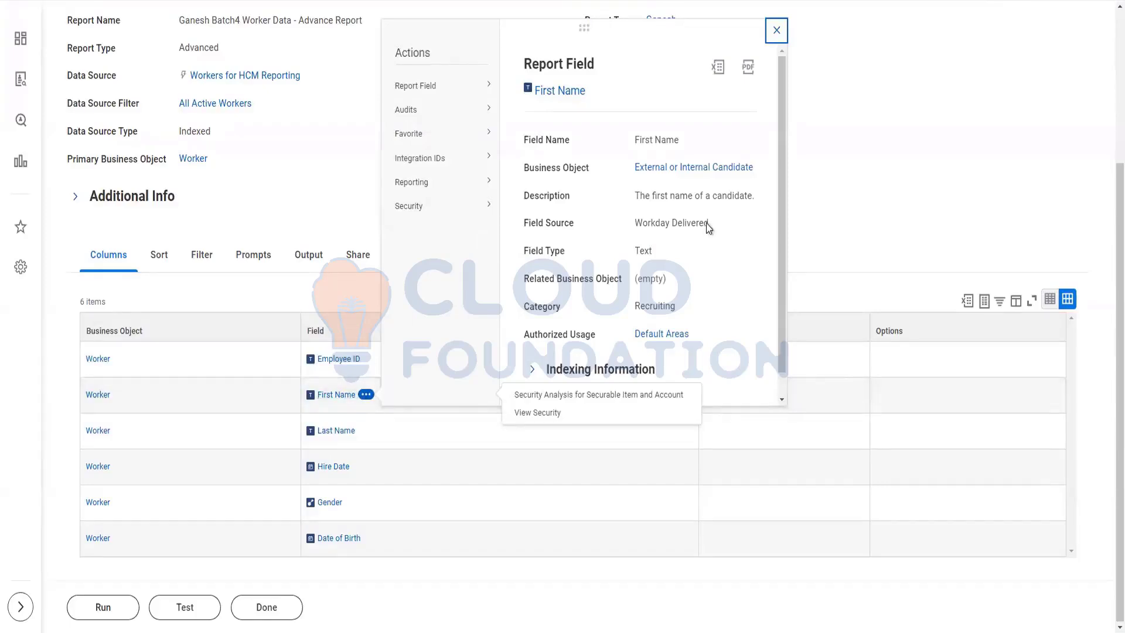
Check the First Name field's source in the Report Field details, then open File Explorer.
left_click_drag(709, 223, 526, 224)
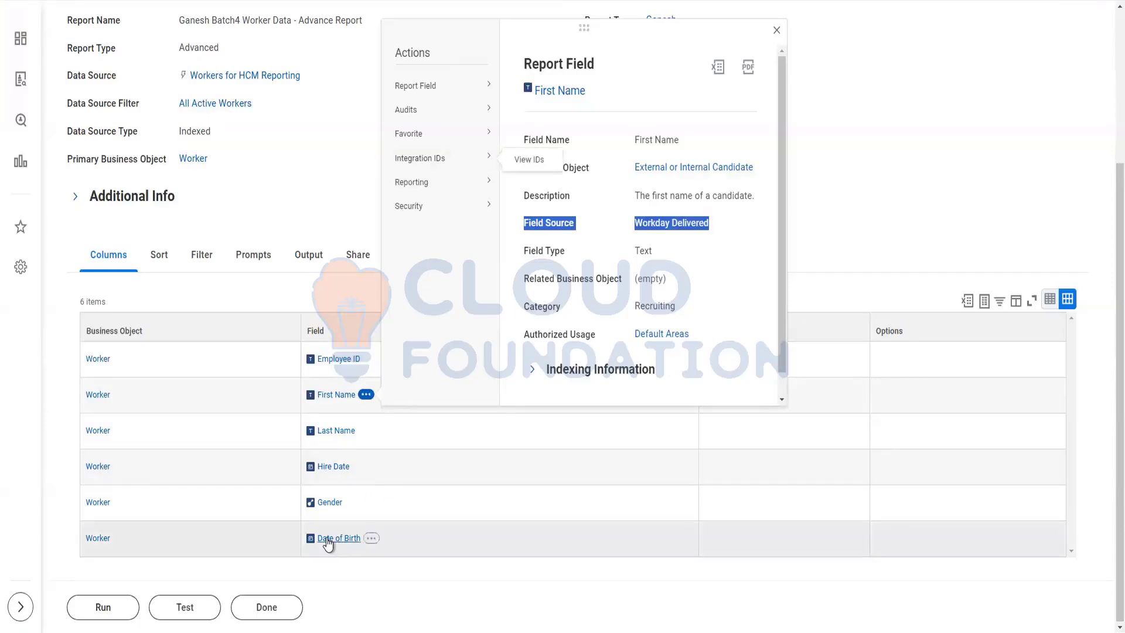
left_click(131, 598)
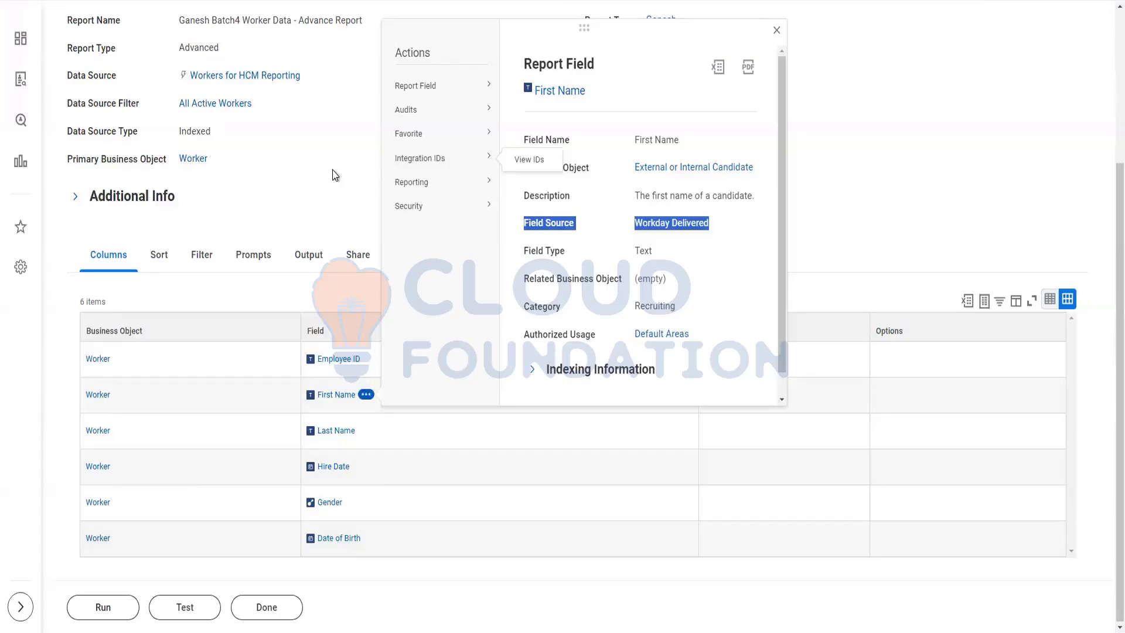
left_click(329, 287)
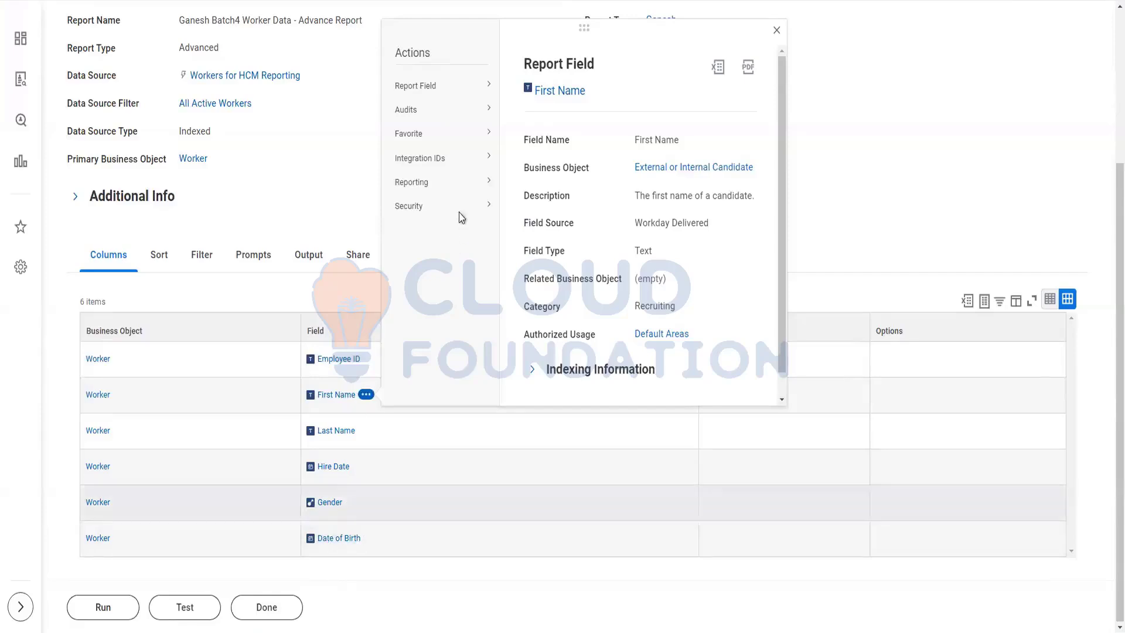
key("super+e")
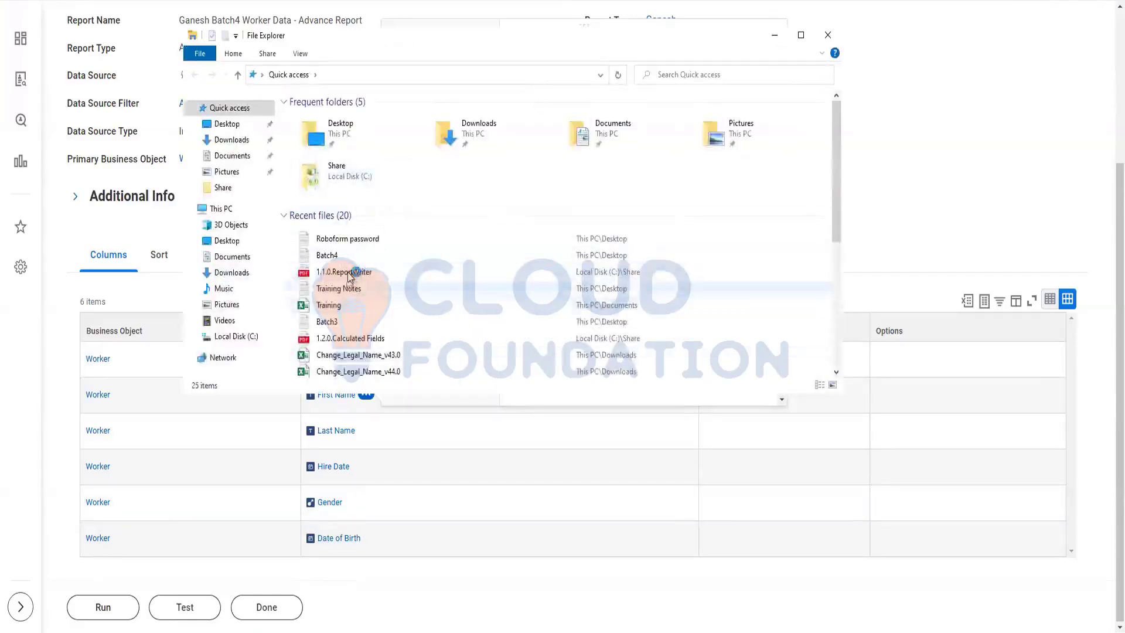
Open the 1.1.0.ReportWriter PDF from recent files and scroll back to the Report Writer Top 10 section.
left_click(352, 273)
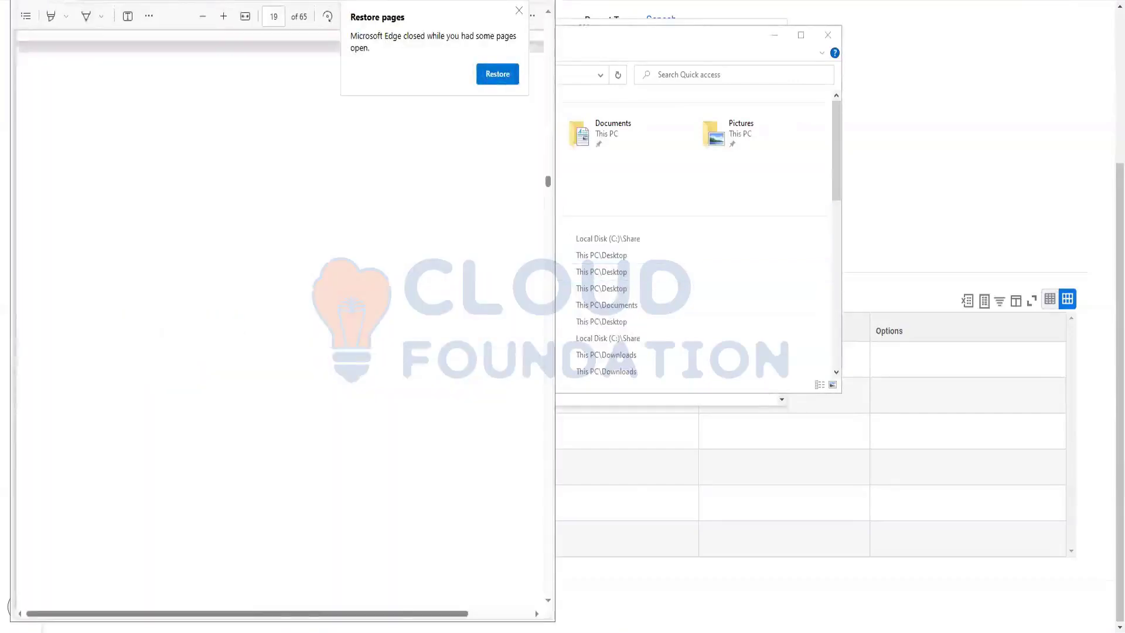
scroll(403, 254, "up", 10)
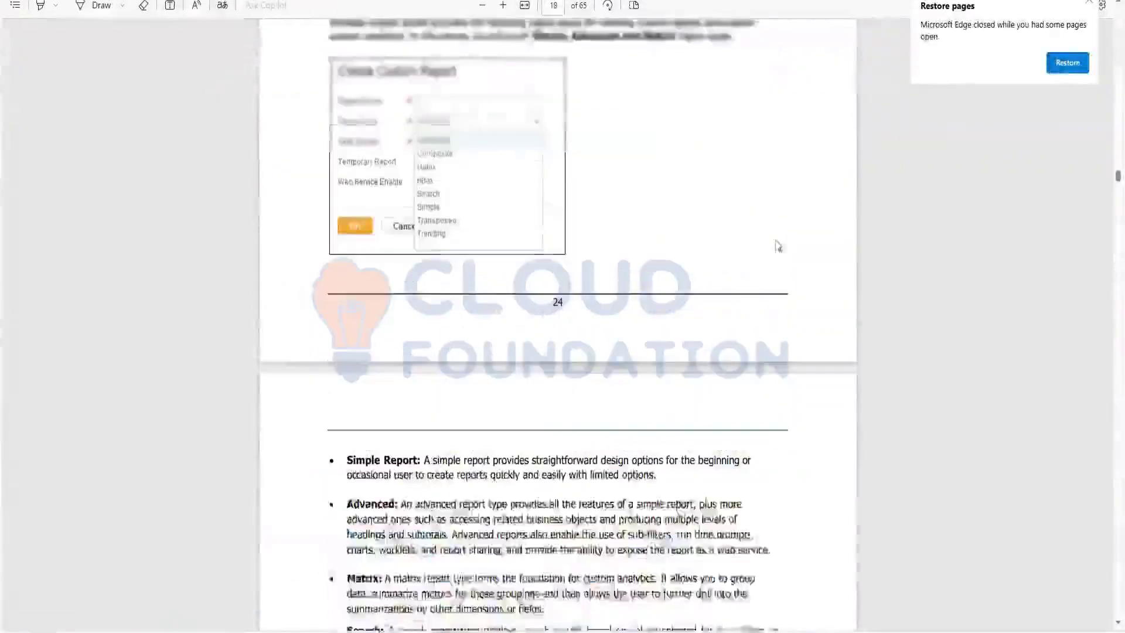
scroll(403, 256, "up", 15)
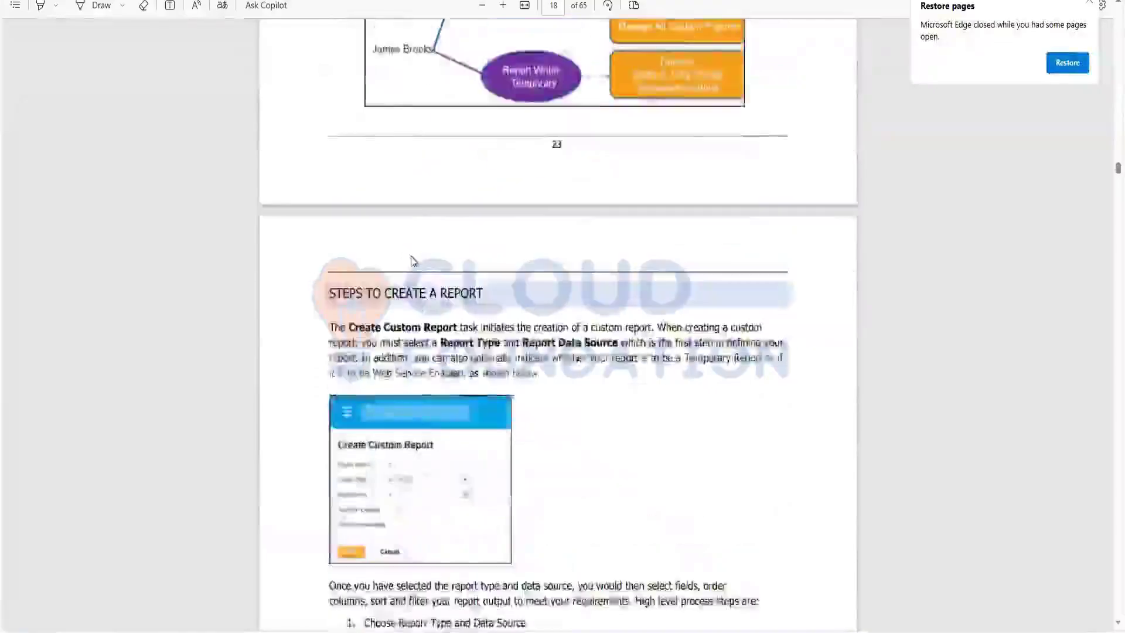
scroll(414, 263, "up", 15)
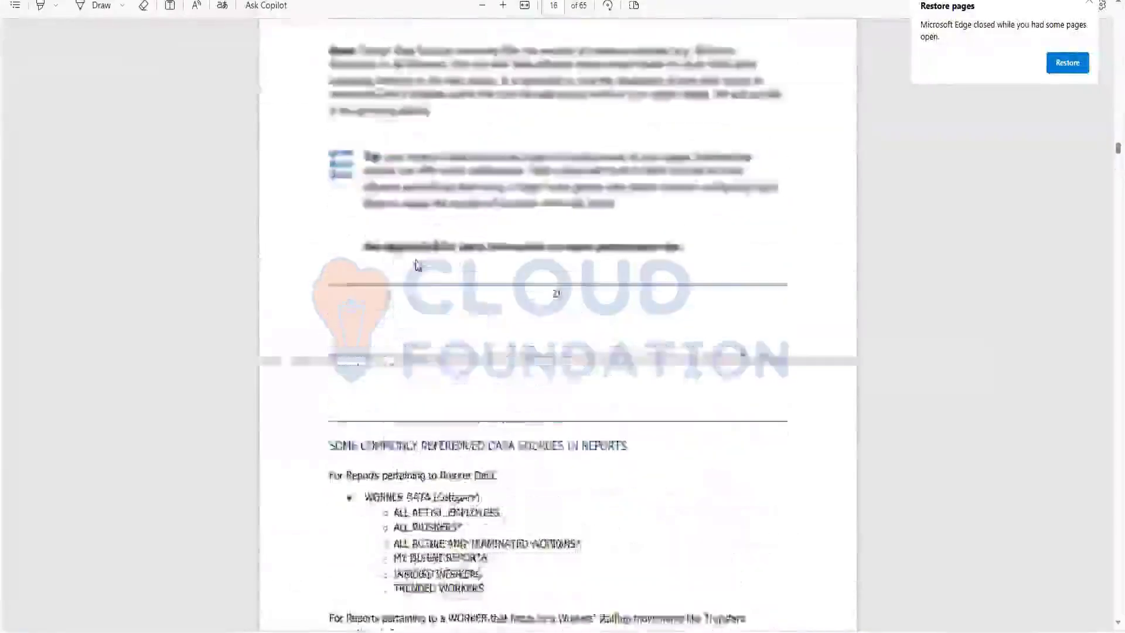
scroll(423, 258, "up", 15)
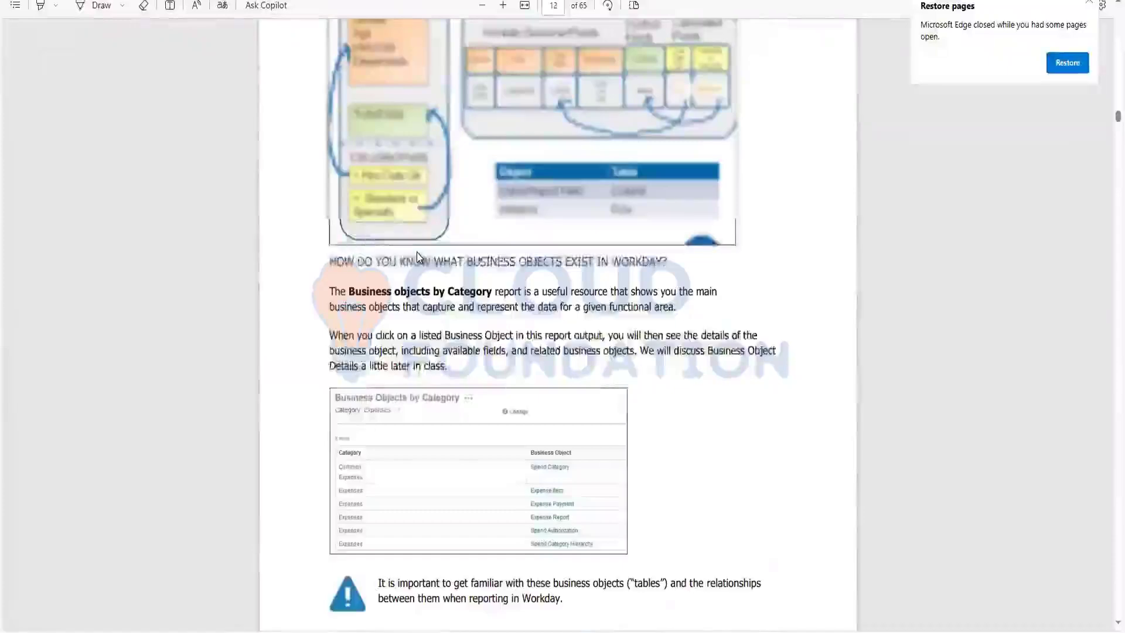
scroll(417, 252, "up", 7)
scroll(420, 252, "up", 15)
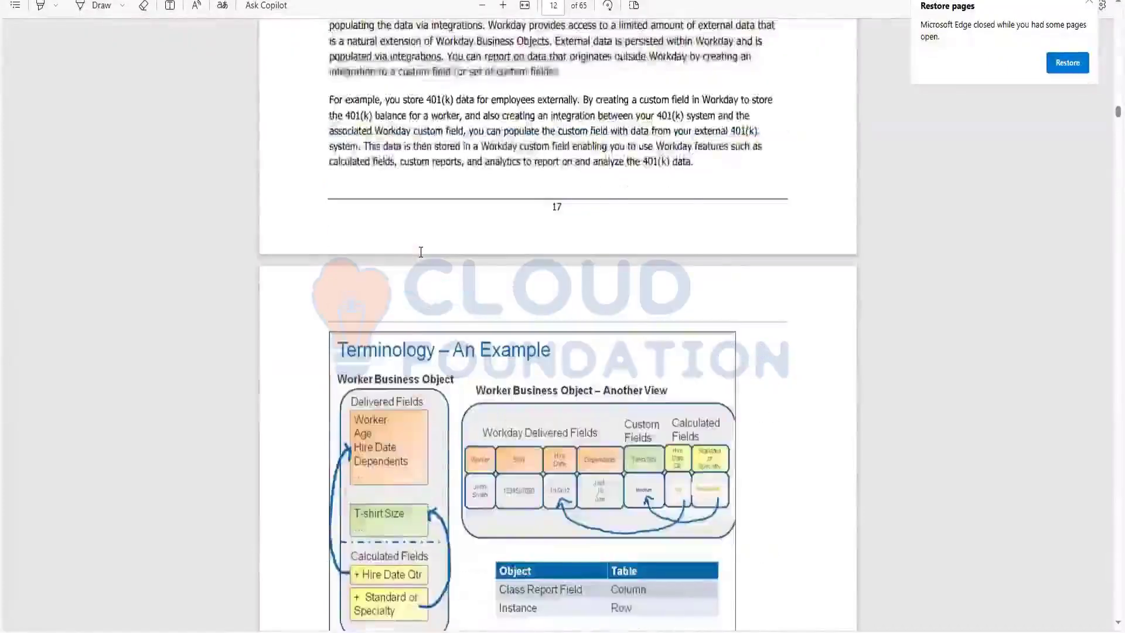
scroll(420, 252, "up", 15)
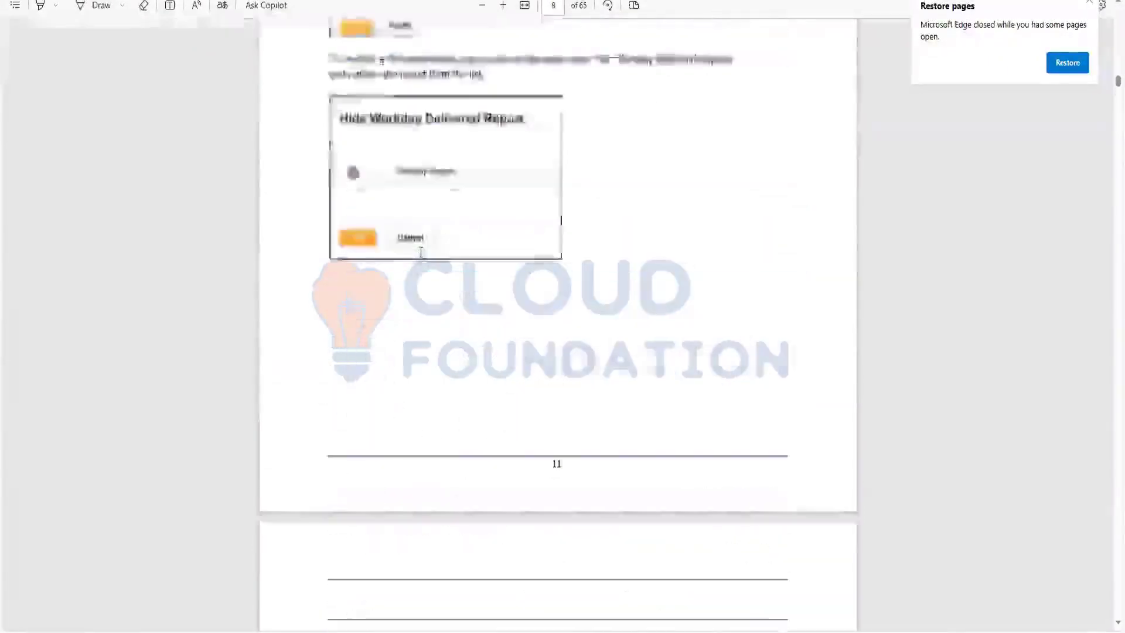
scroll(420, 252, "up", 15)
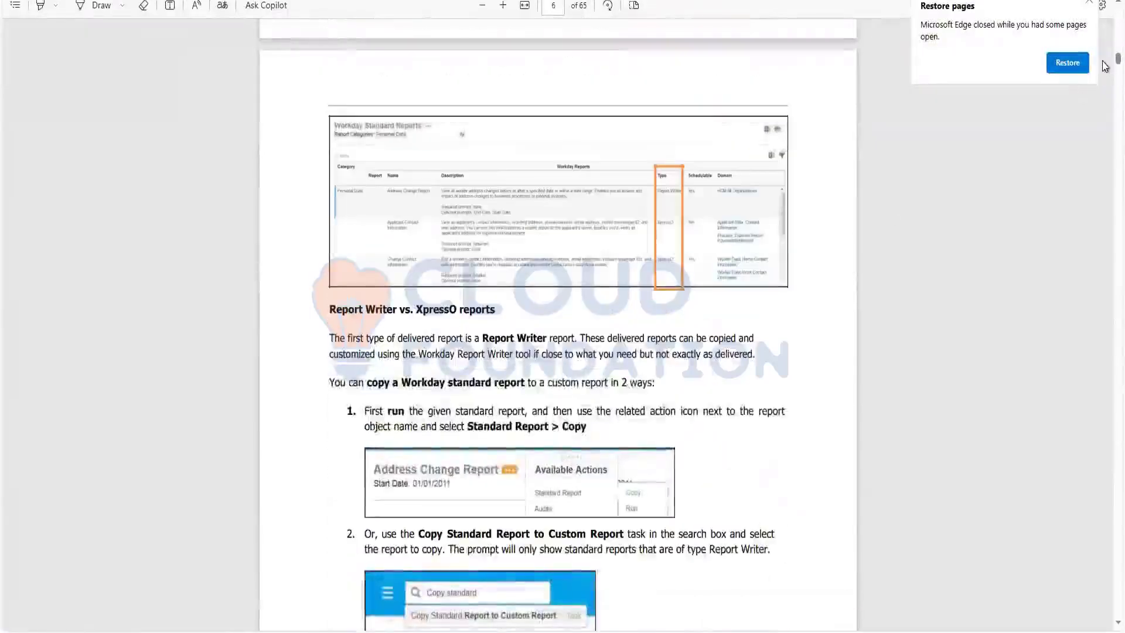
scroll(1106, 65, "up", 5)
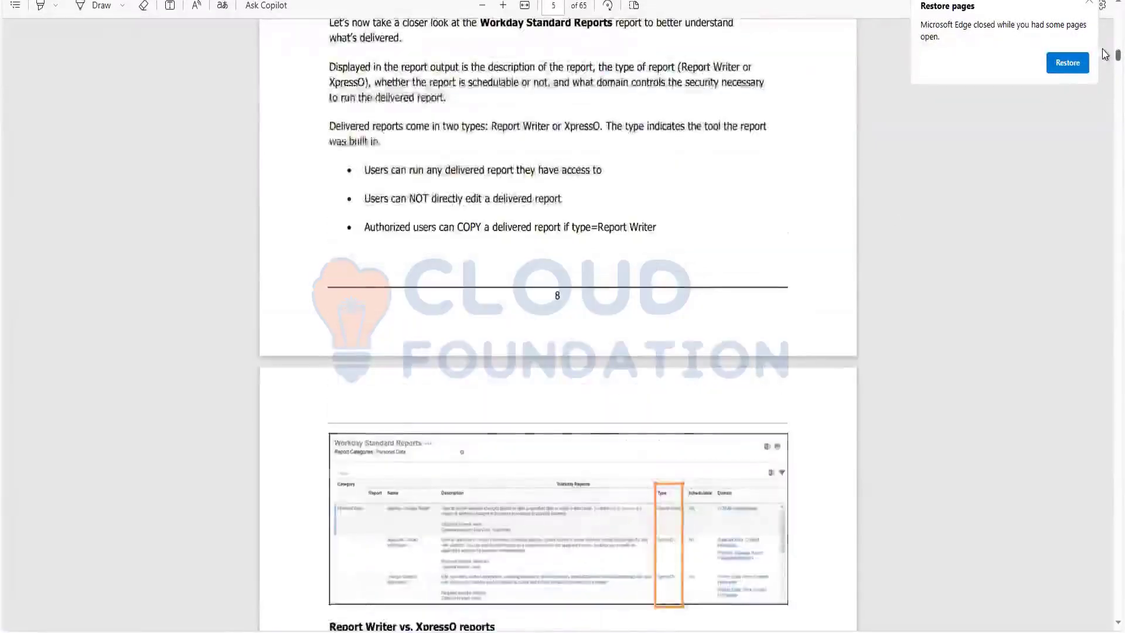
scroll(1106, 58, "up", 5)
scroll(1105, 48, "up", 10)
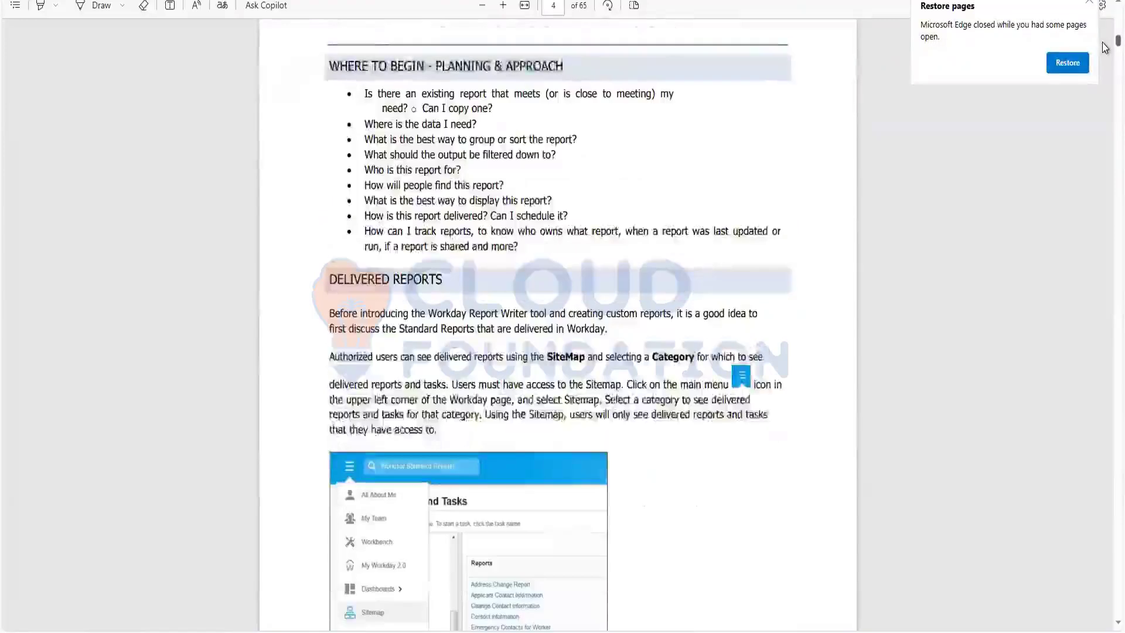
scroll(1105, 44, "up", 15)
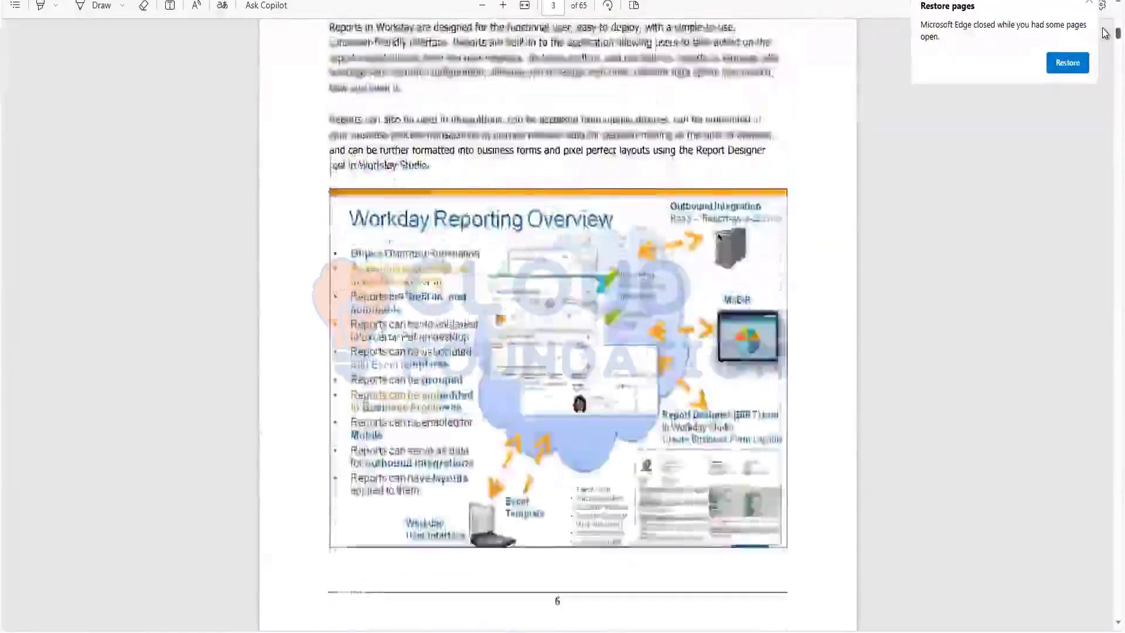
scroll(1105, 26, "up", 10)
scroll(1105, 35, "down", 12)
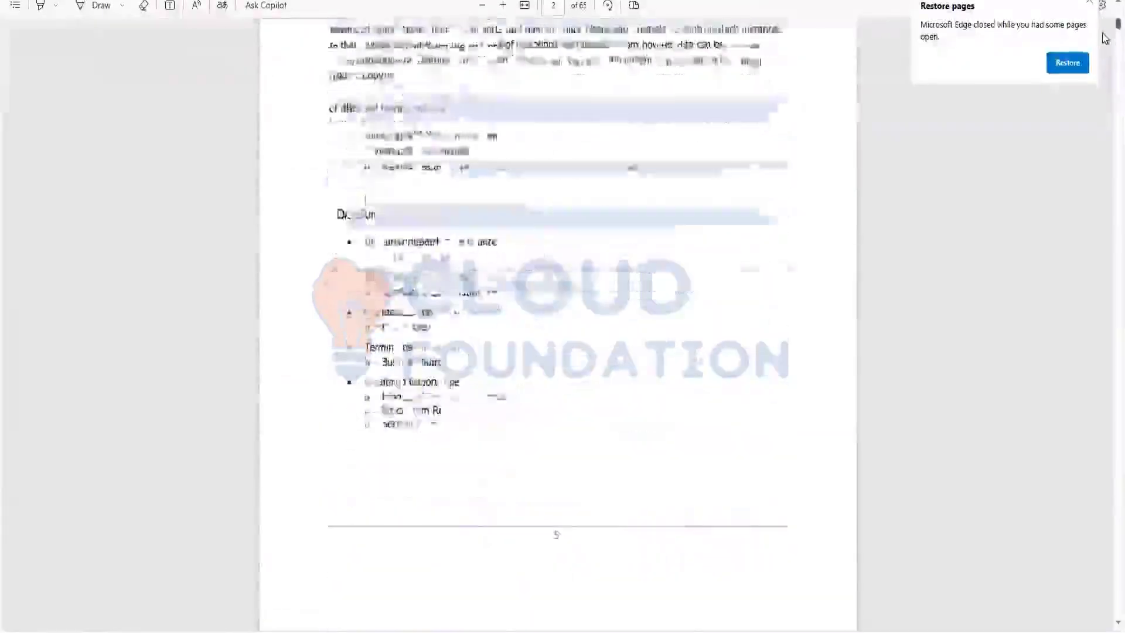
scroll(1105, 44, "down", 10)
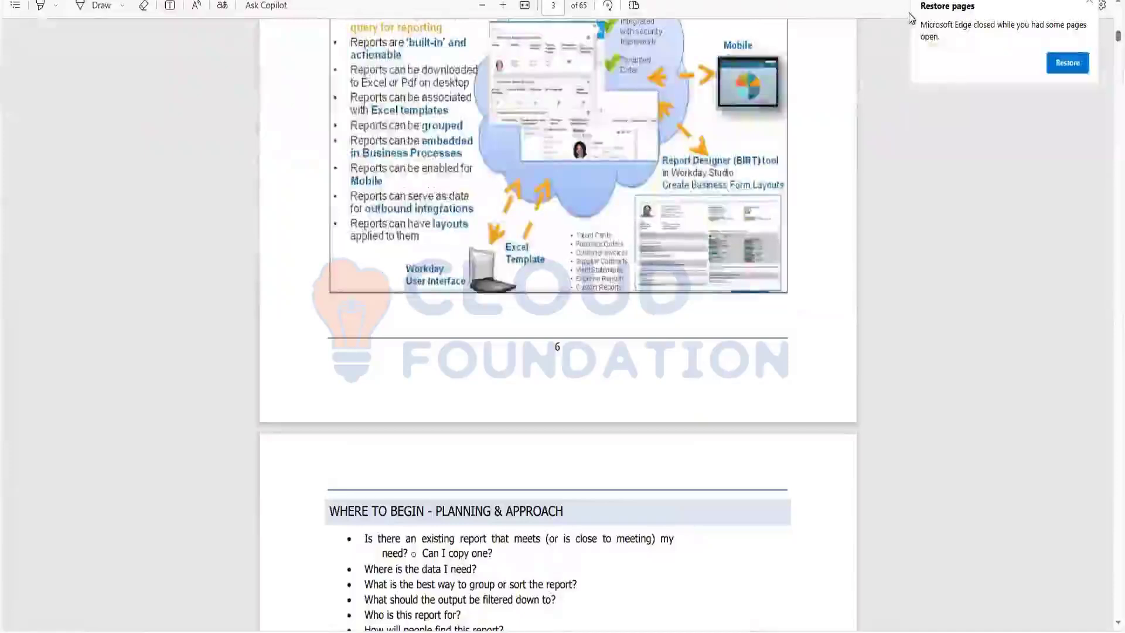
Search the PDF for 'fields' and scroll down to the Activity – Create Custom Report page.
key("ctrl+f")
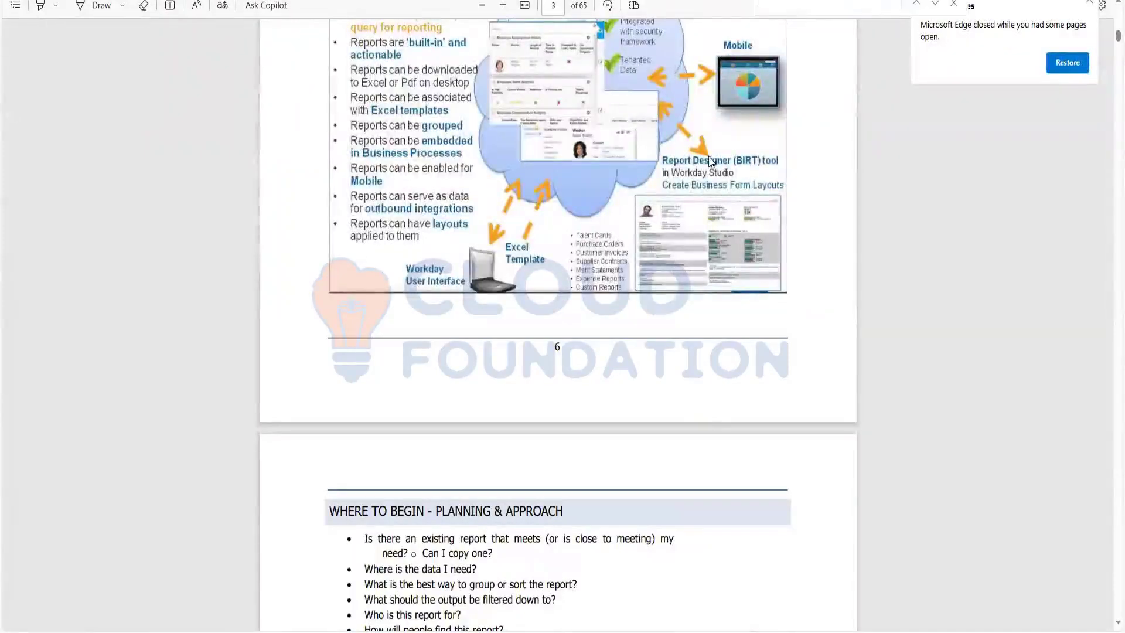
type("field")
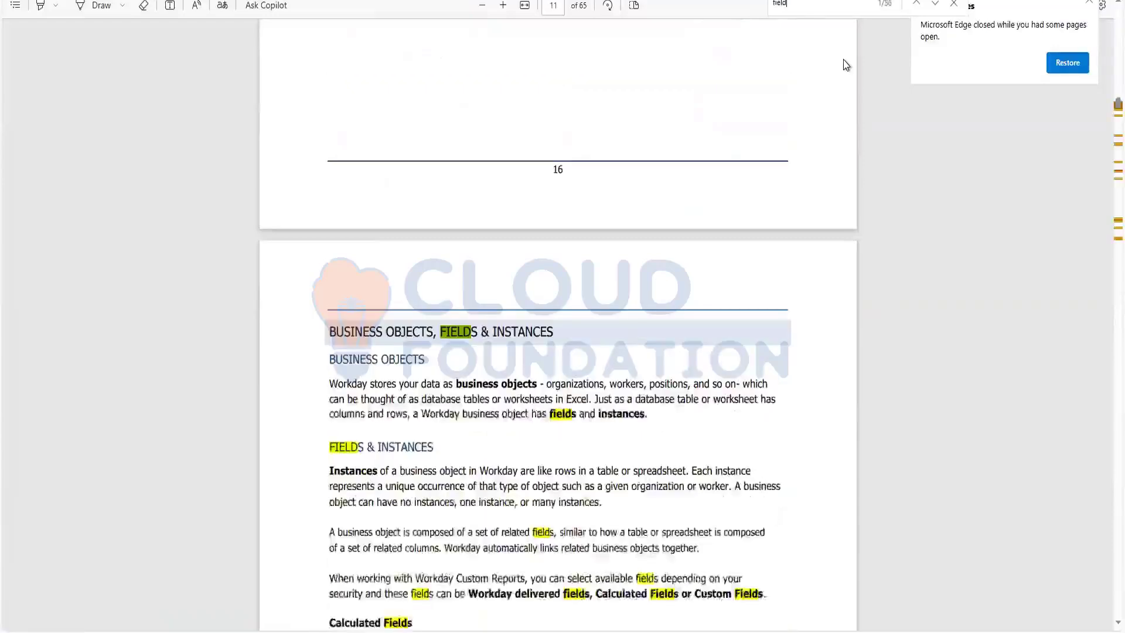
type("s")
scroll(674, 380, "down", 5)
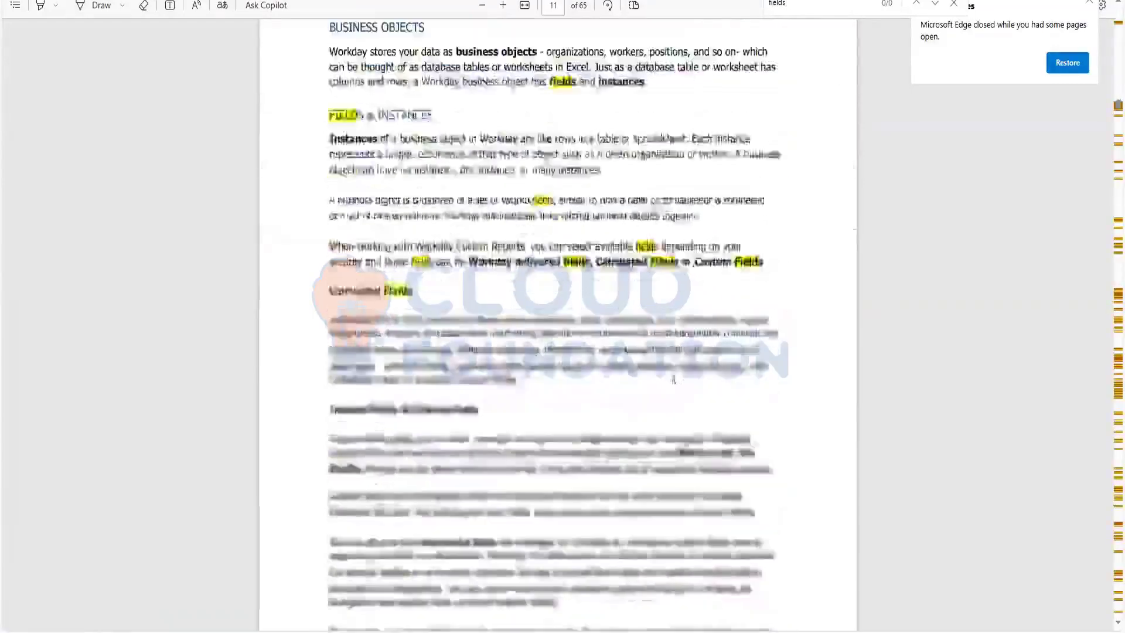
scroll(674, 380, "down", 15)
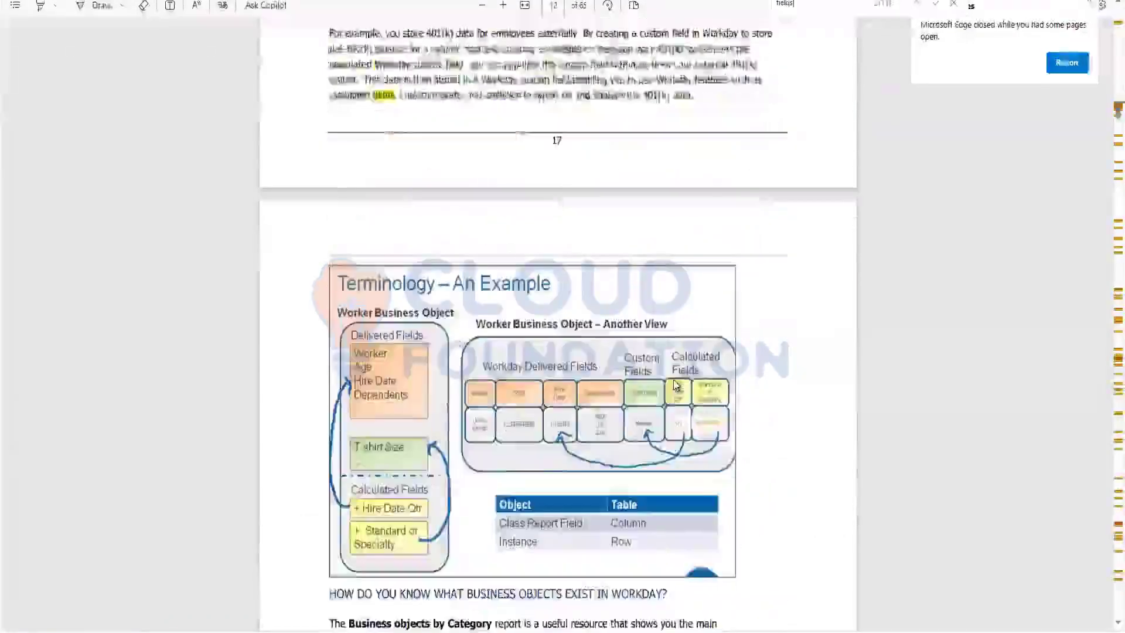
scroll(677, 385, "down", 12)
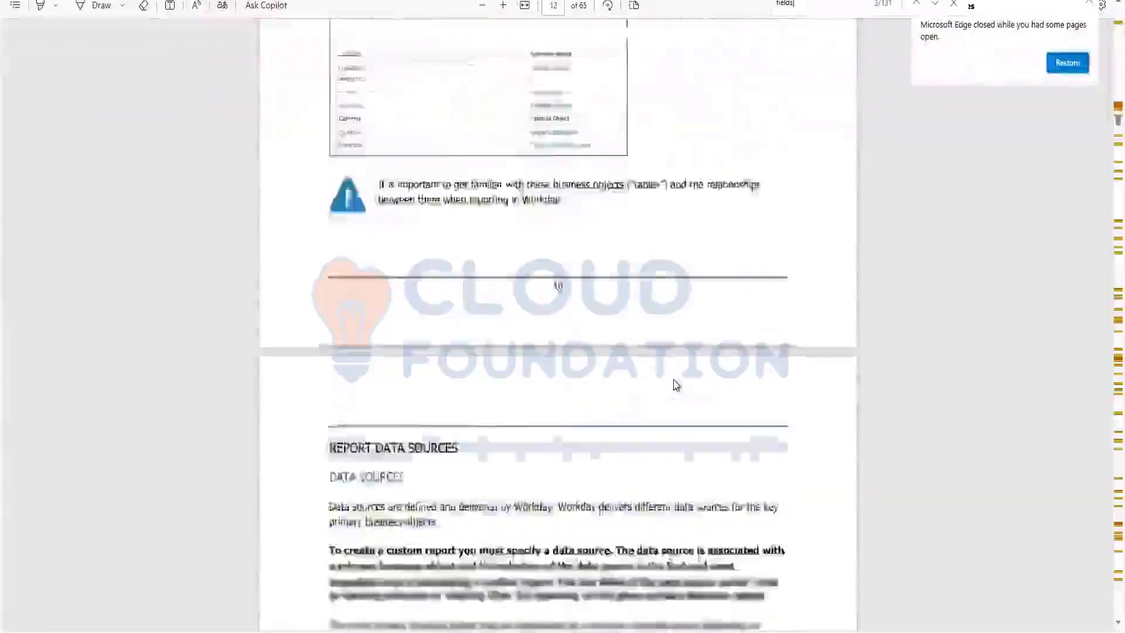
scroll(677, 385, "down", 15)
scroll(677, 385, "down", 15)
scroll(676, 386, "down", 15)
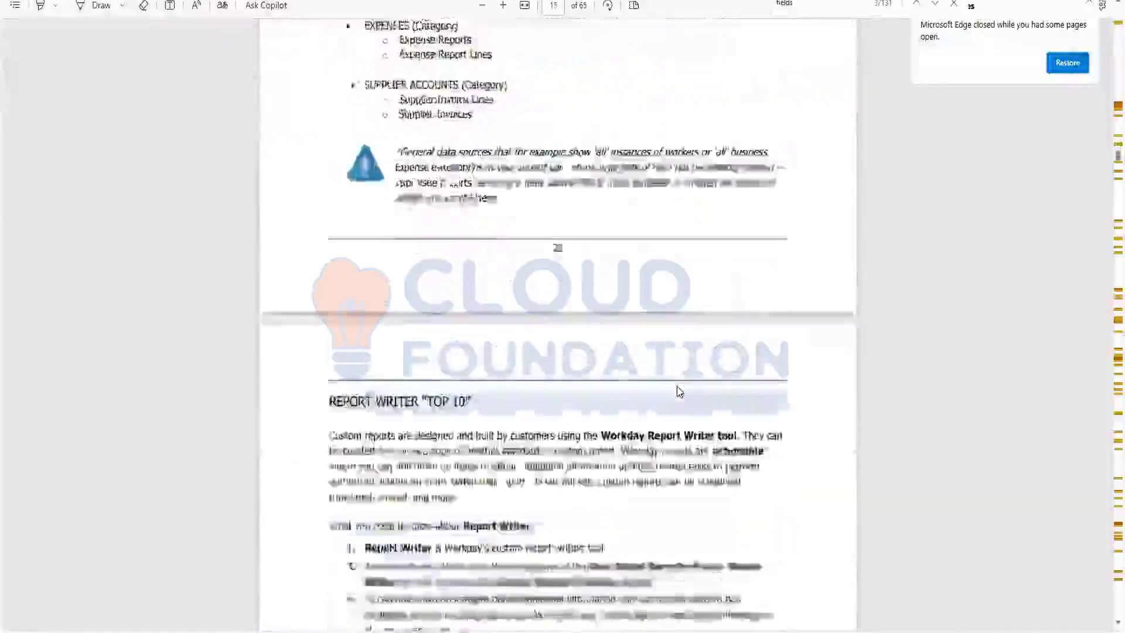
scroll(677, 391, "down", 15)
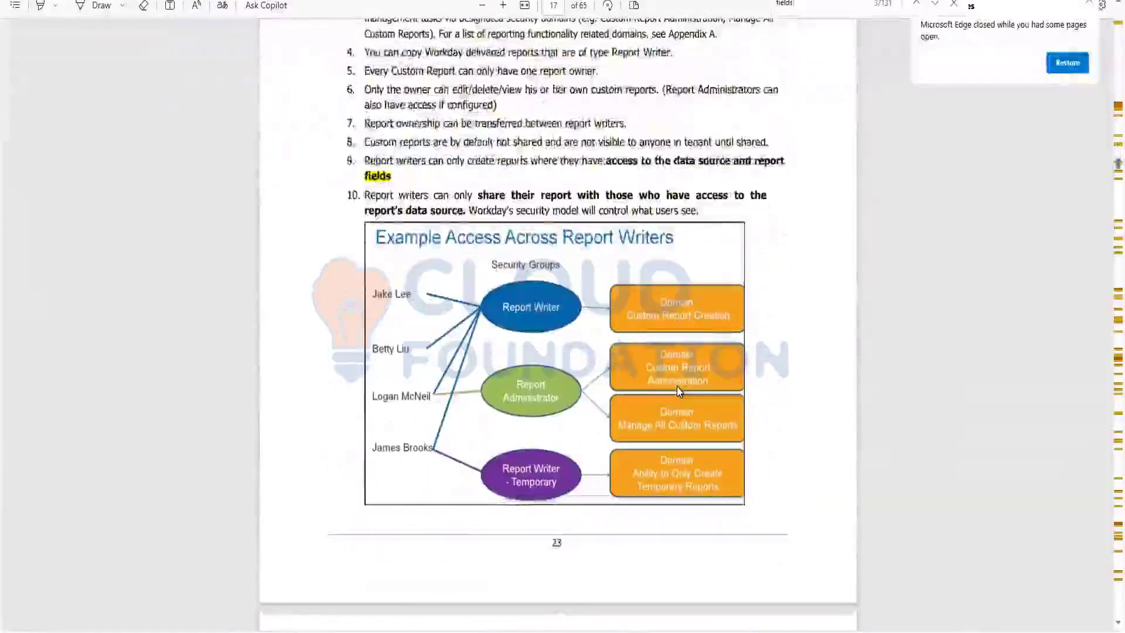
scroll(677, 386, "up", 3)
scroll(678, 378, "down", 8)
scroll(678, 374, "up", 6)
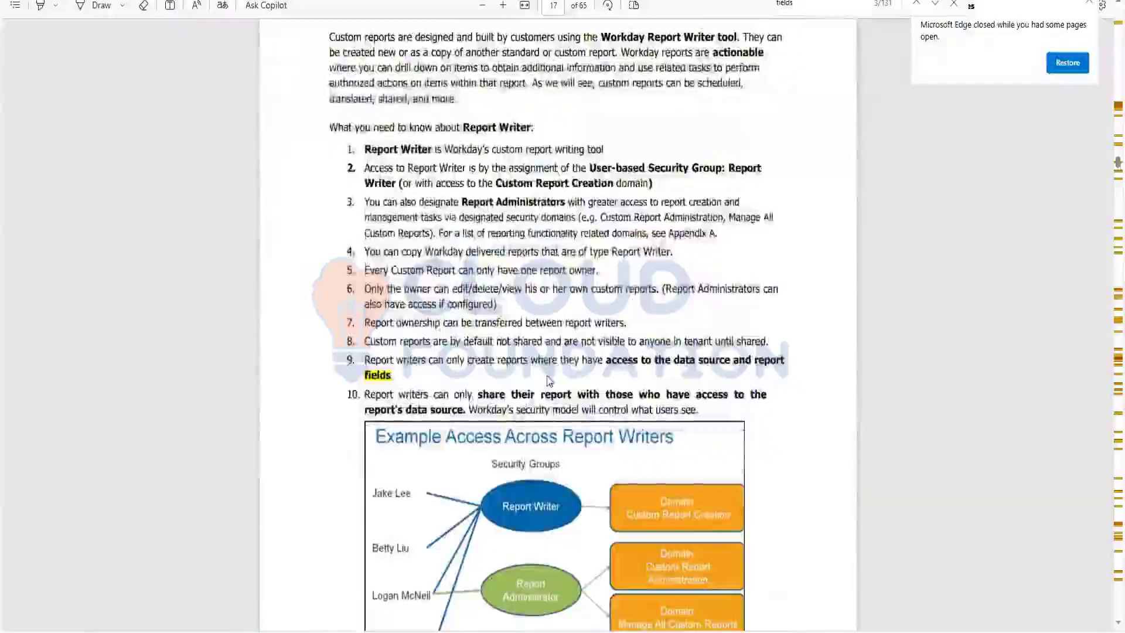
scroll(549, 380, "down", 8)
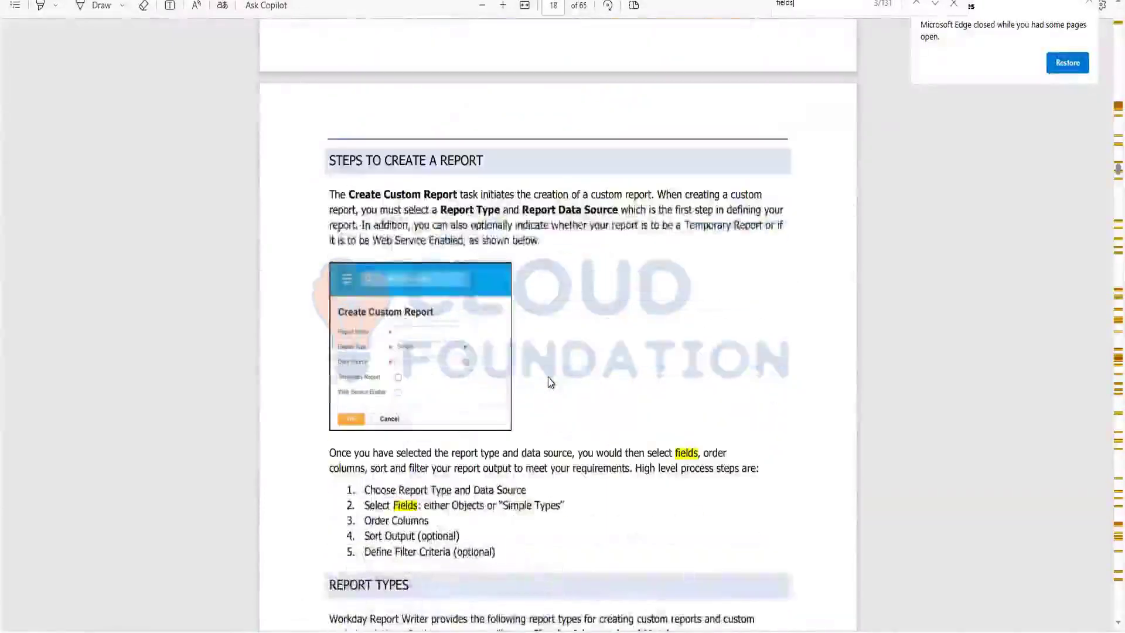
scroll(550, 377, "down", 1)
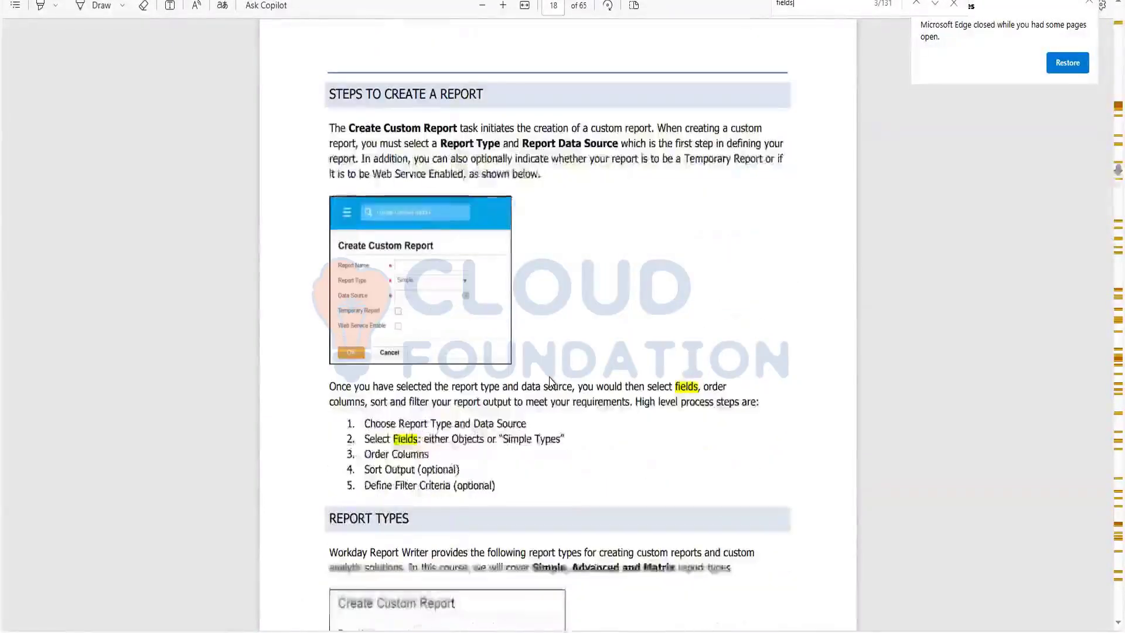
scroll(549, 382, "down", 13)
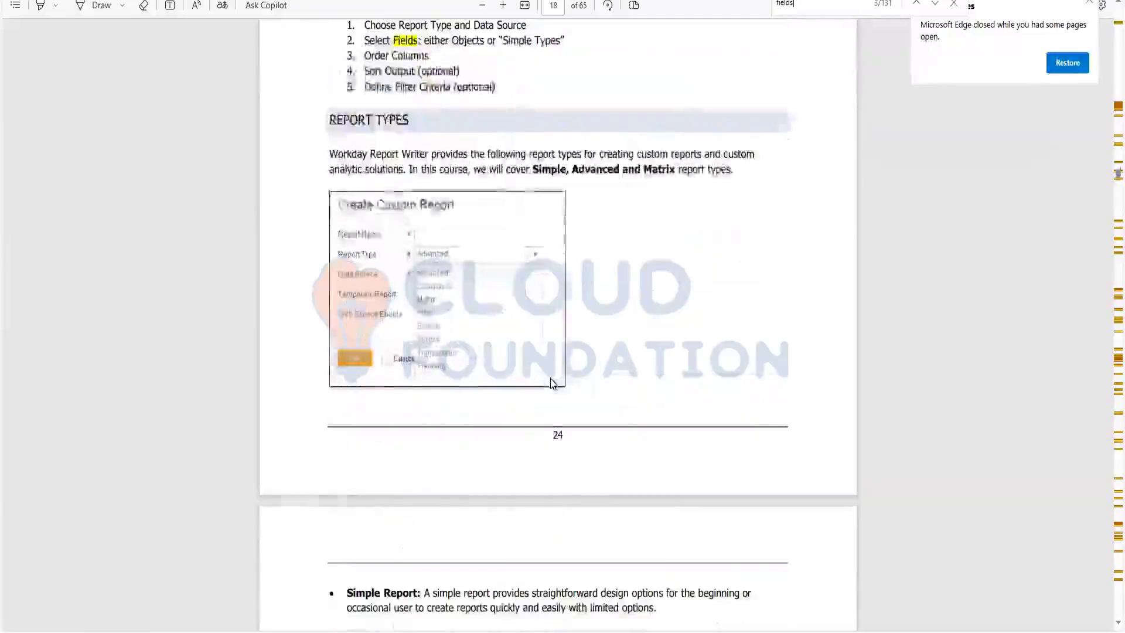
scroll(550, 379, "down", 15)
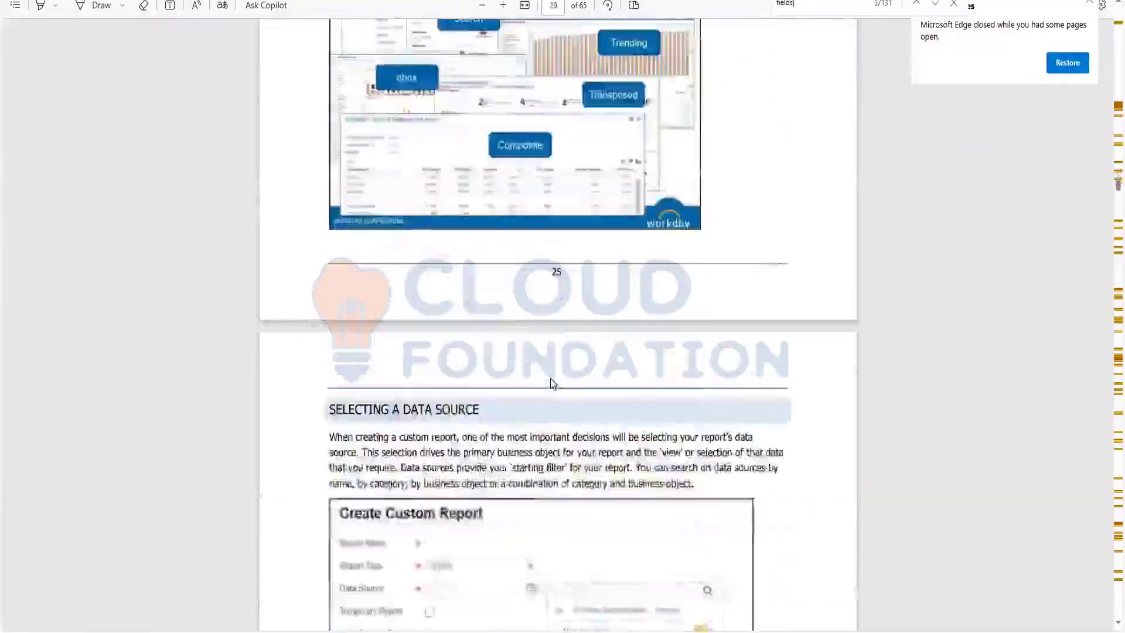
scroll(550, 383, "down", 15)
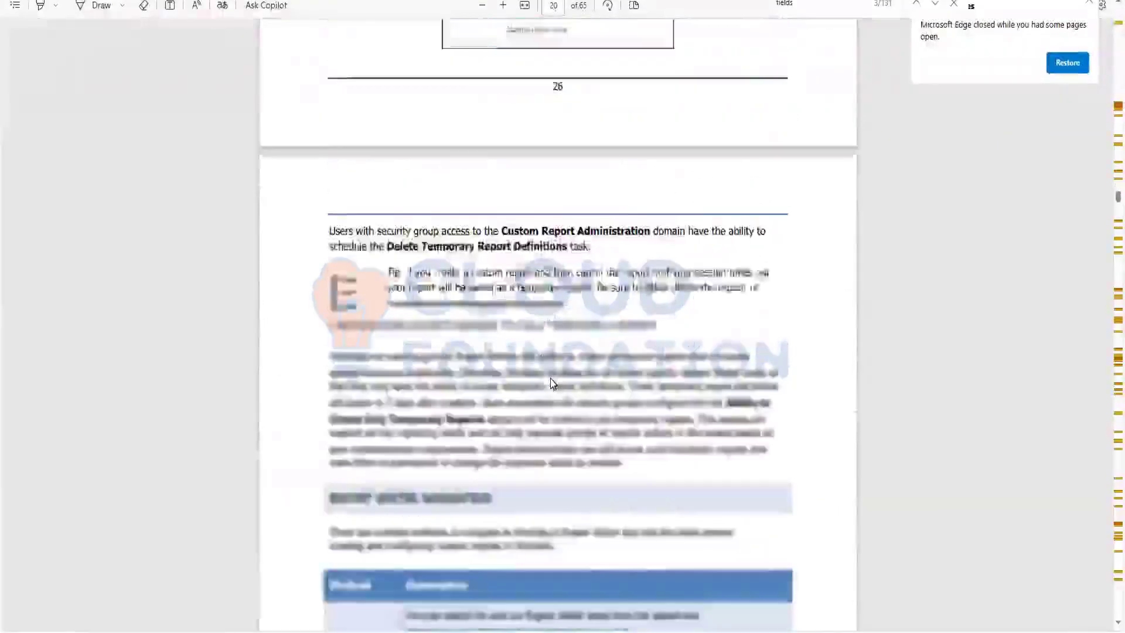
scroll(551, 383, "down", 10)
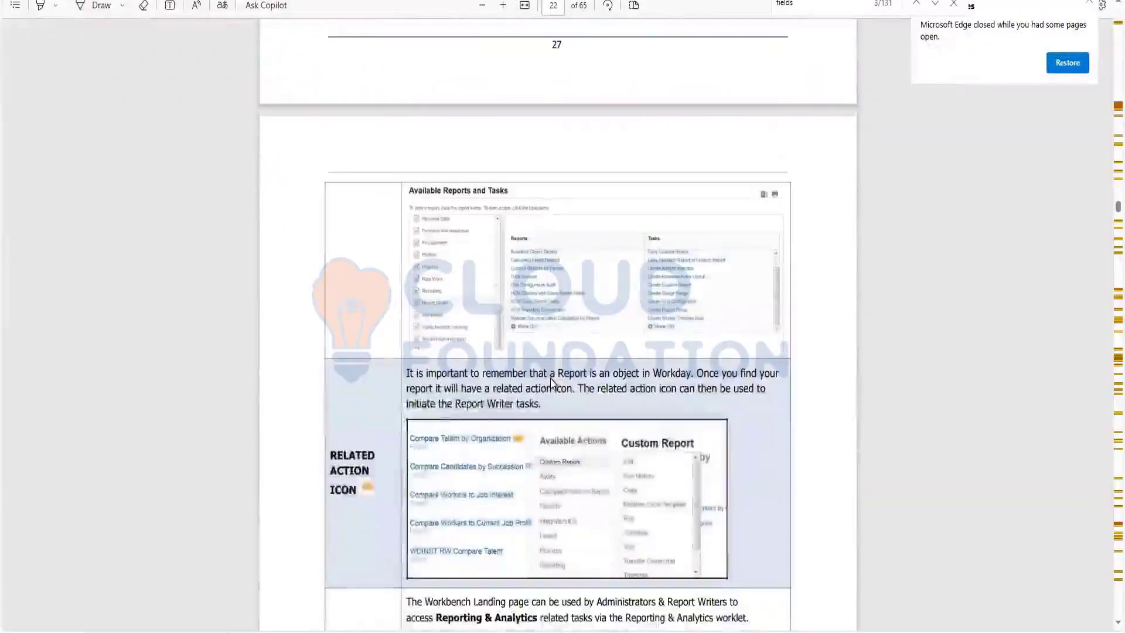
scroll(552, 383, "down", 15)
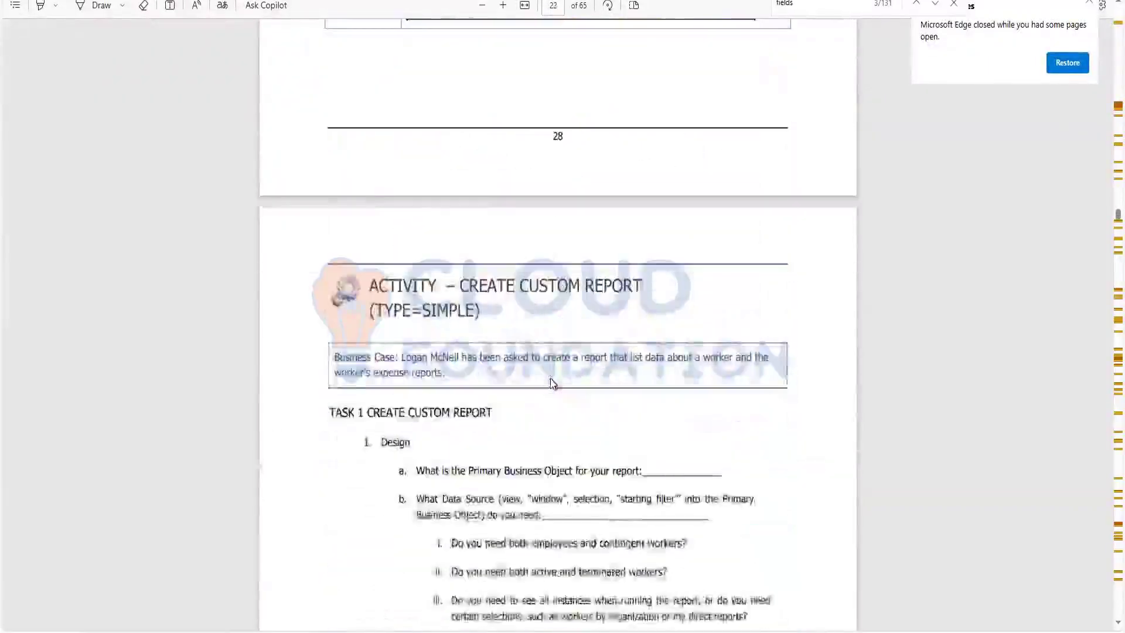
scroll(630, 324, "up", 4)
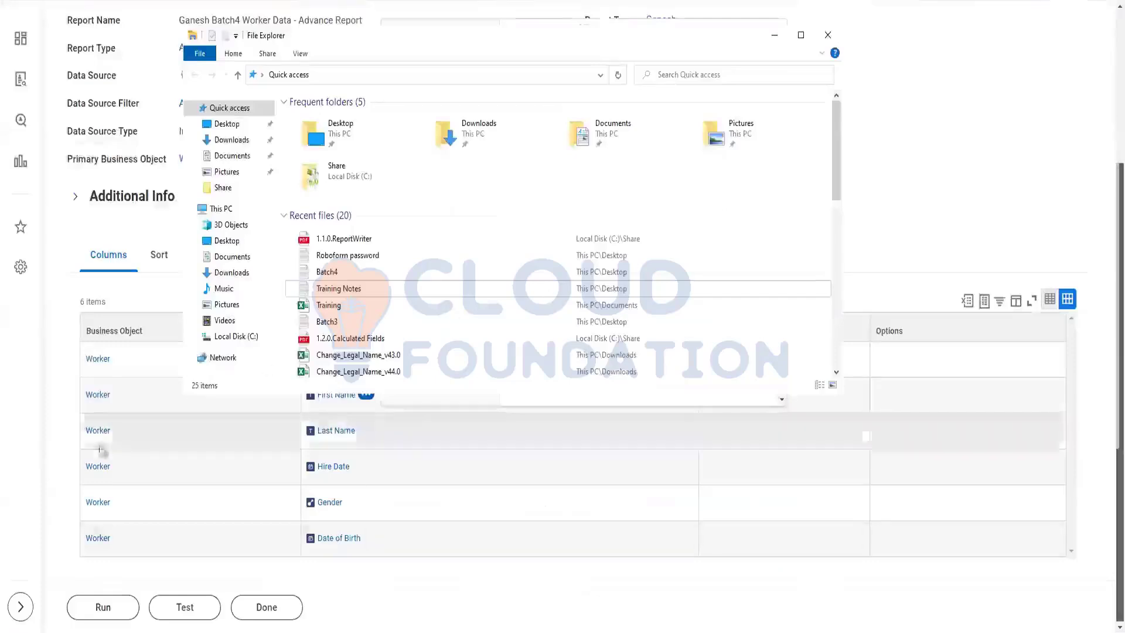
Close File Explorer and the field popup, open the report via Custom Report > Edit, and bring up the Batch4 notes.
left_click(777, 37)
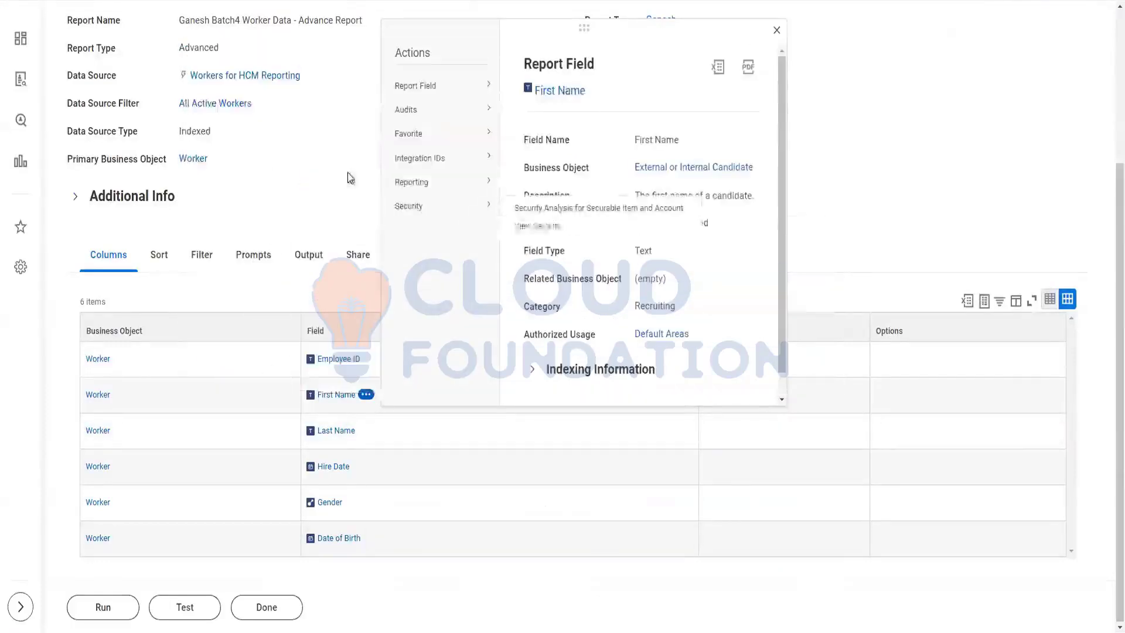
scroll(538, 195, "up", 4)
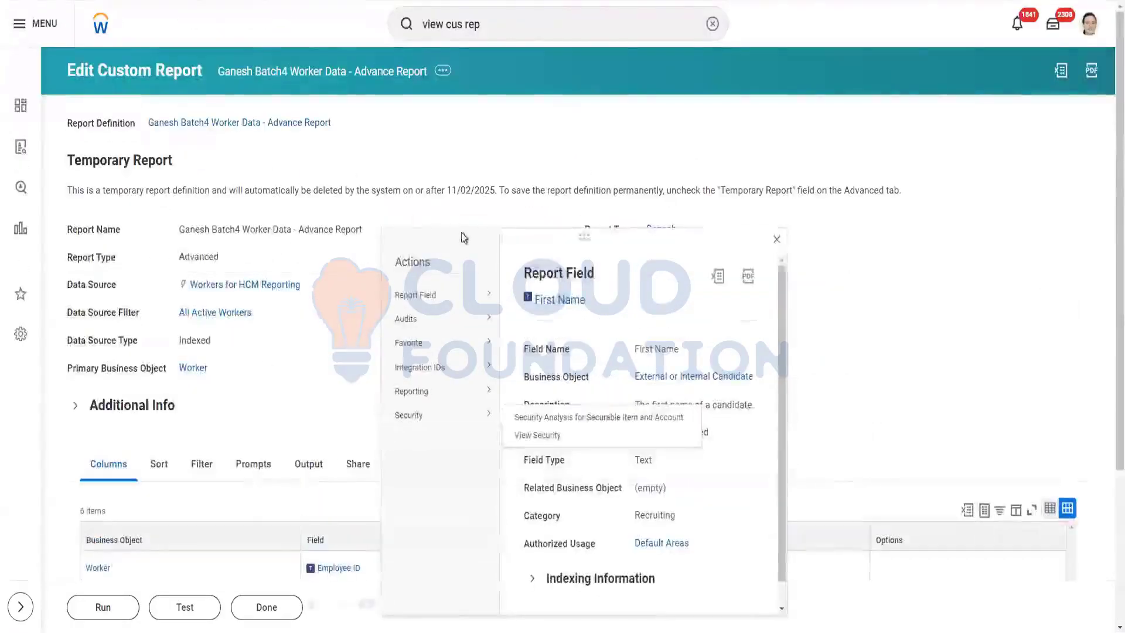
left_click(777, 241)
scroll(341, 348, "down", 2)
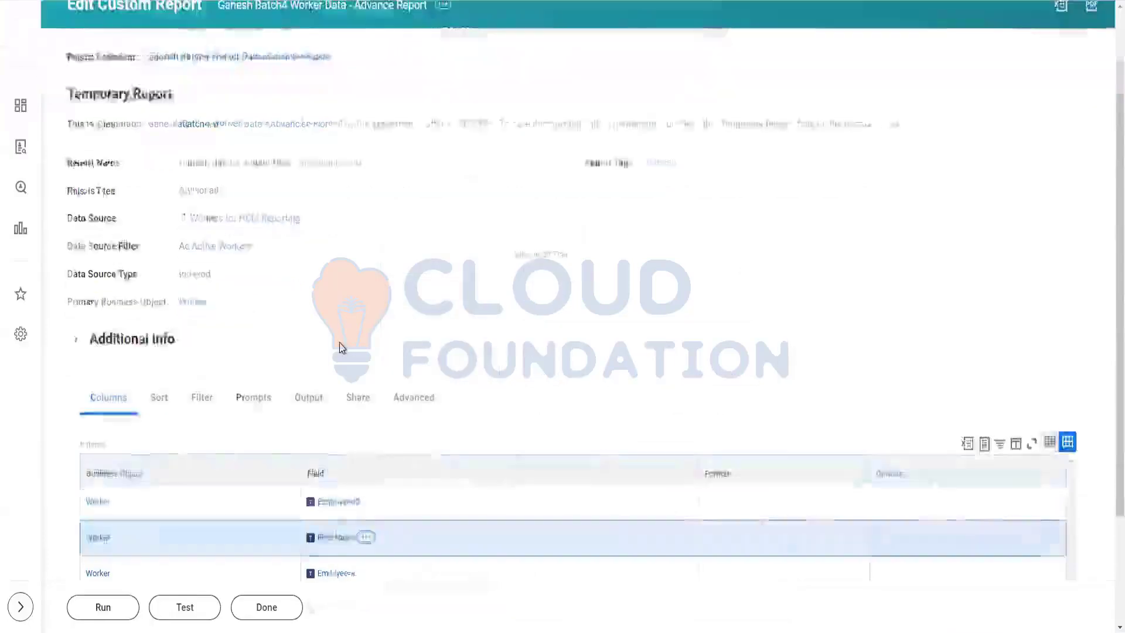
scroll(331, 190, "up", 2)
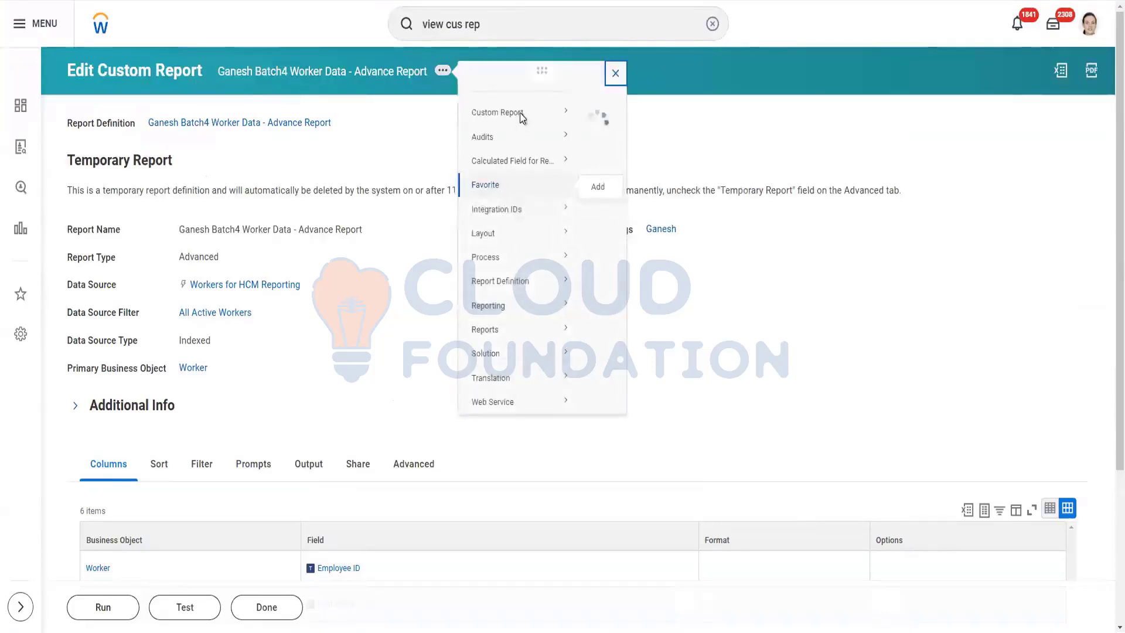
mouse_move(573, 131)
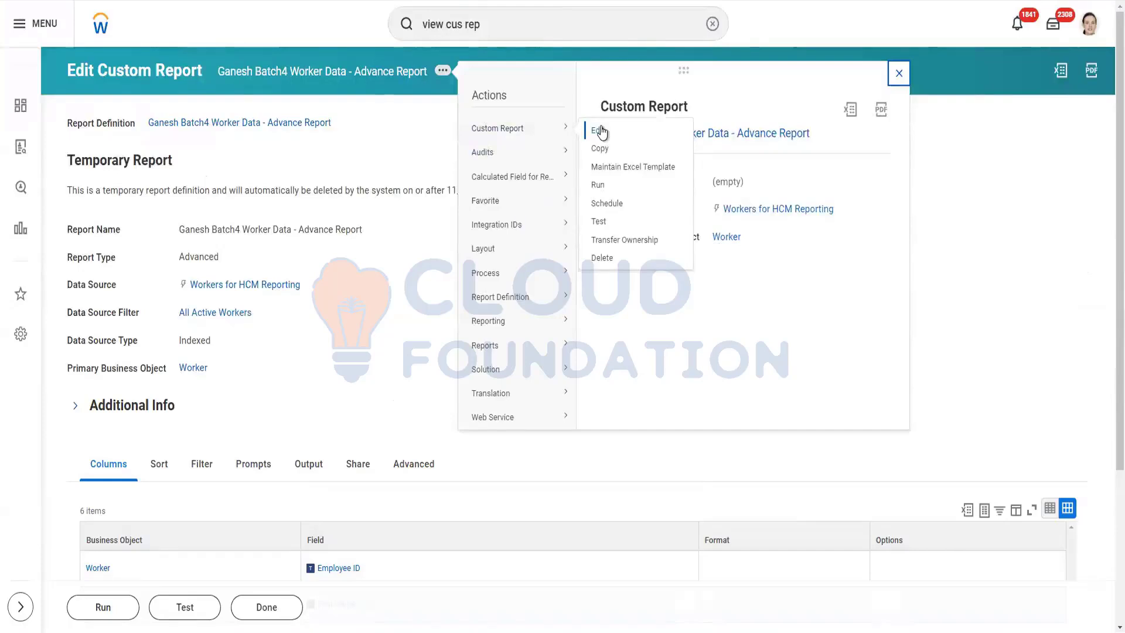
left_click(599, 130)
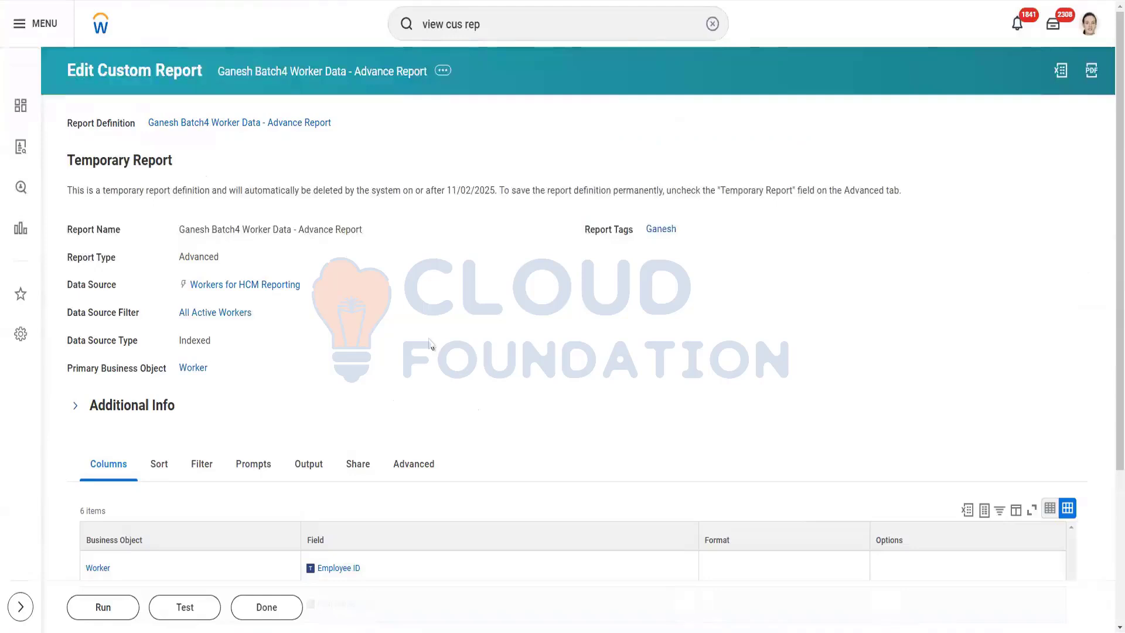
key("alt+Tab")
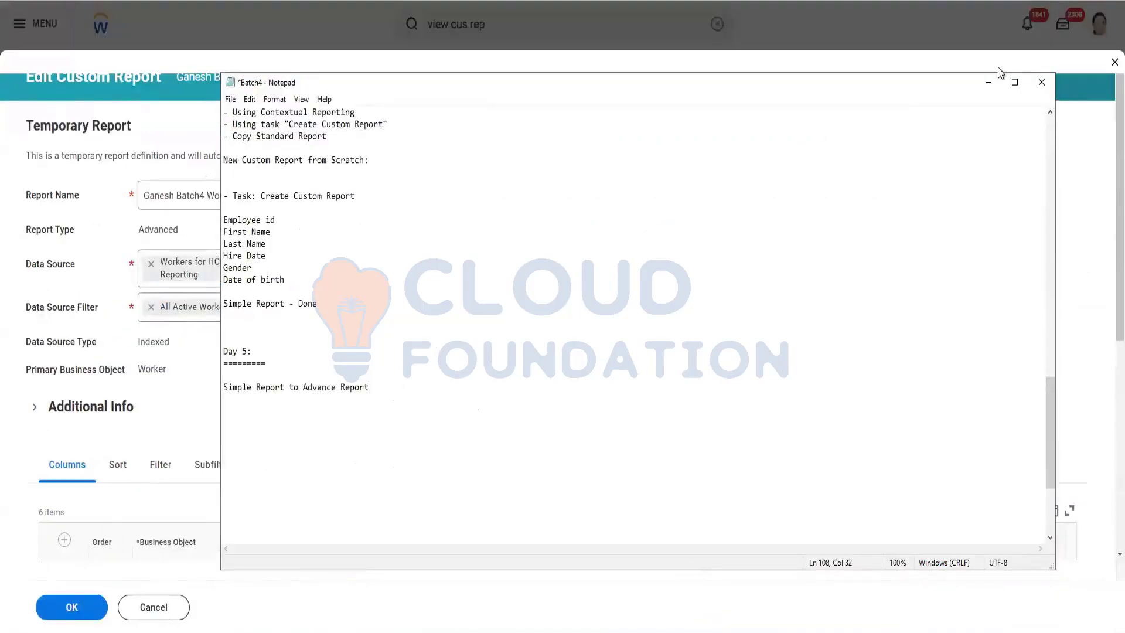
Hide the notes and insert a new empty Worker column row below Date of Birth.
left_click(989, 86)
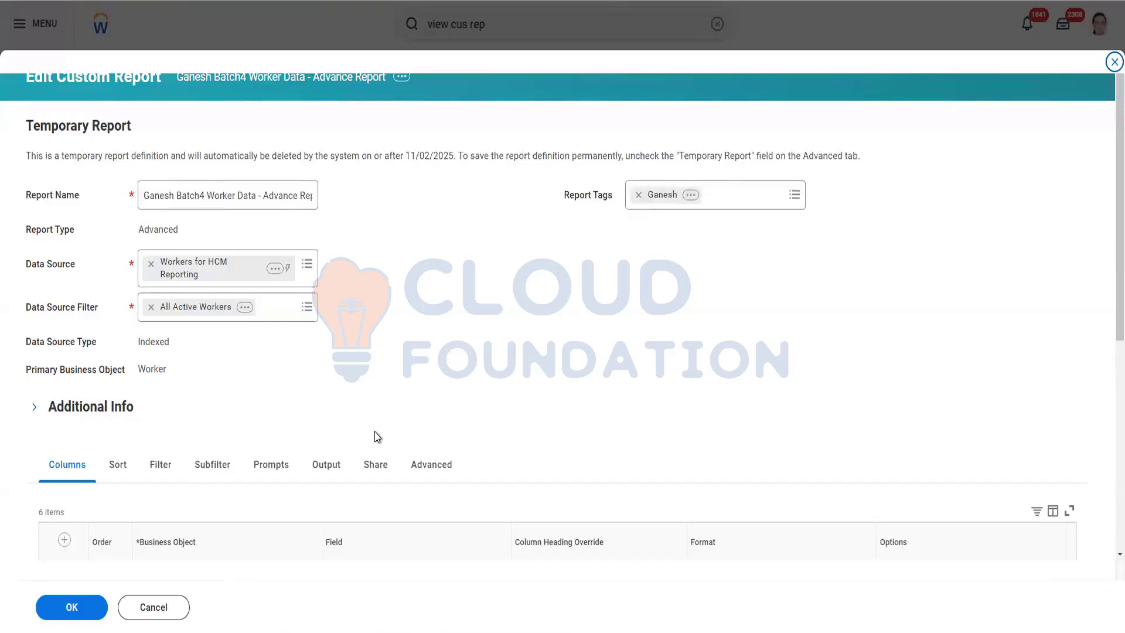
scroll(467, 412, "down", 5)
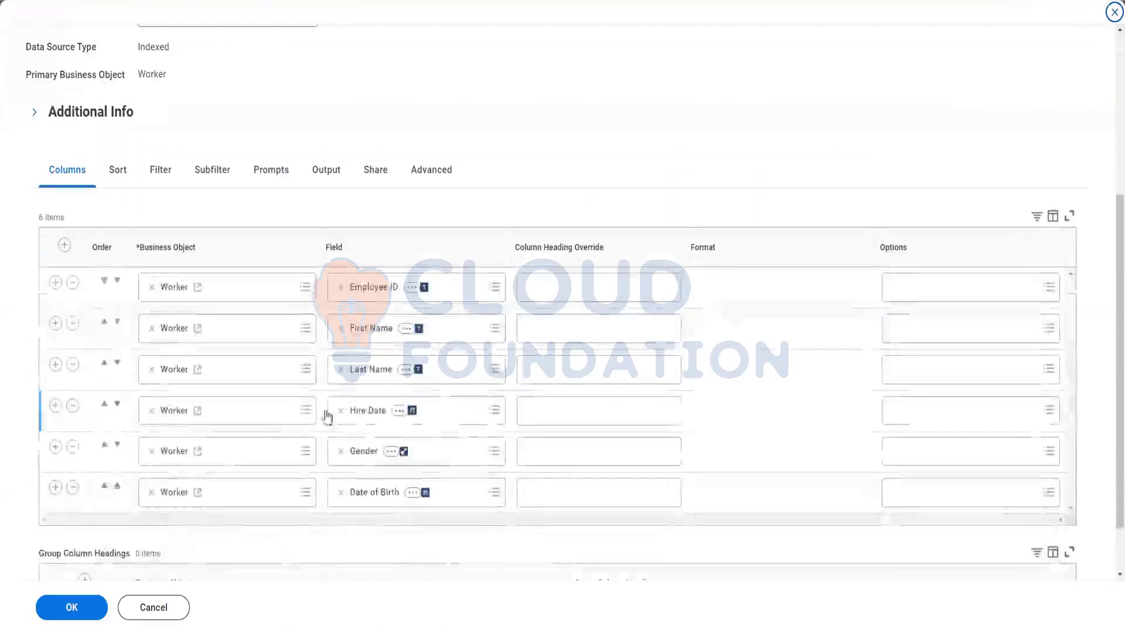
left_click(54, 494)
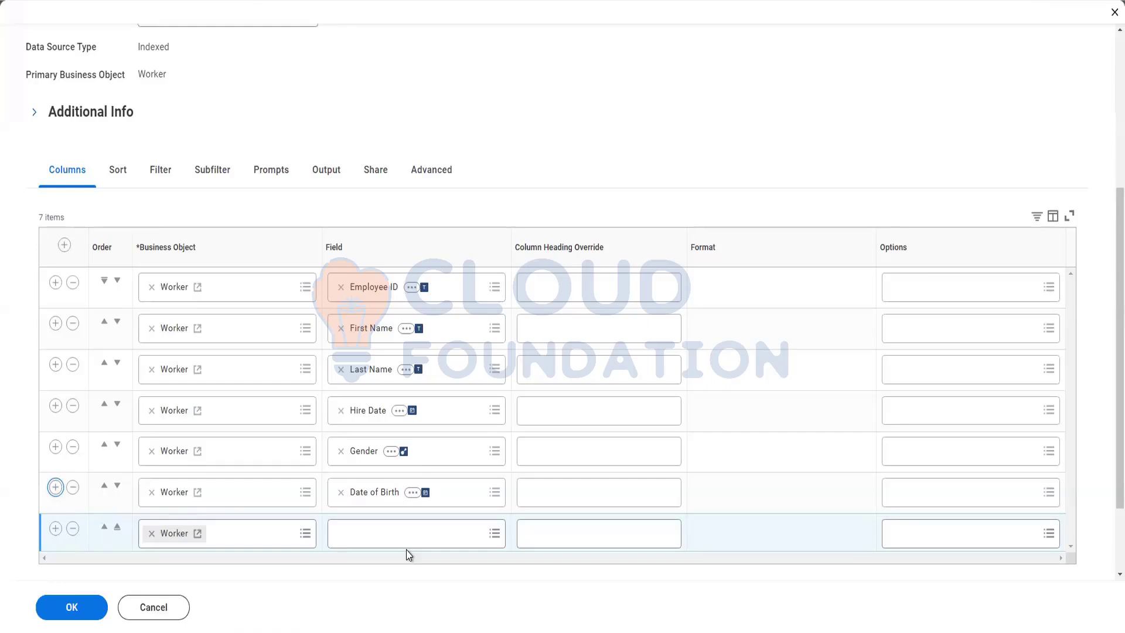
Open and dismiss the new row's Field prompt without picking a field, then reopen it.
scroll(350, 128, "up", 1)
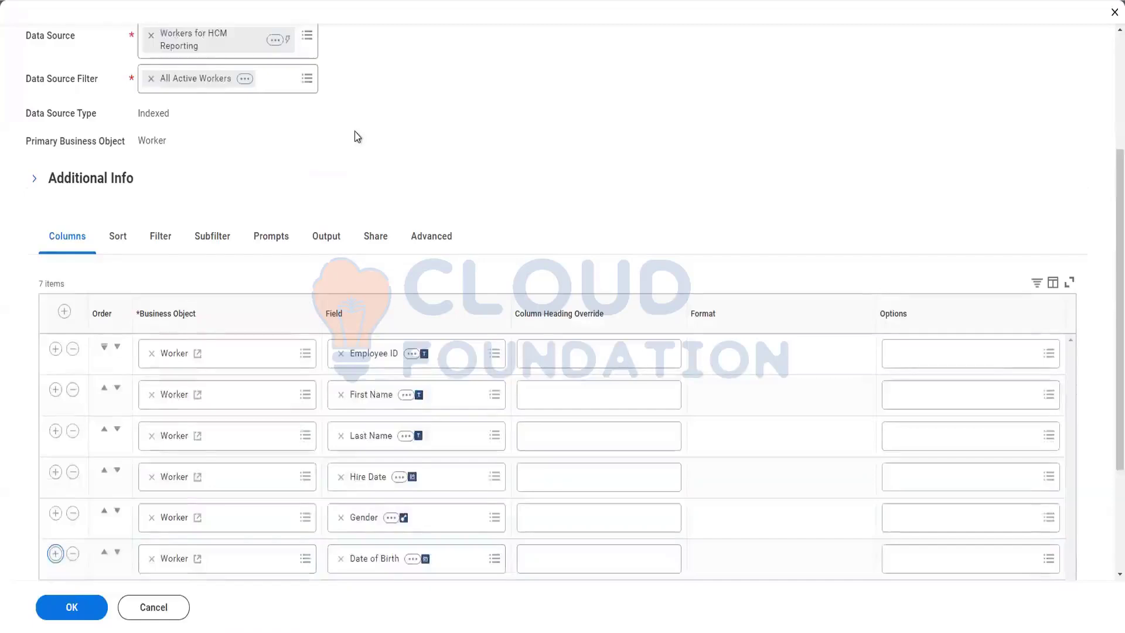
scroll(354, 133, "down", 2)
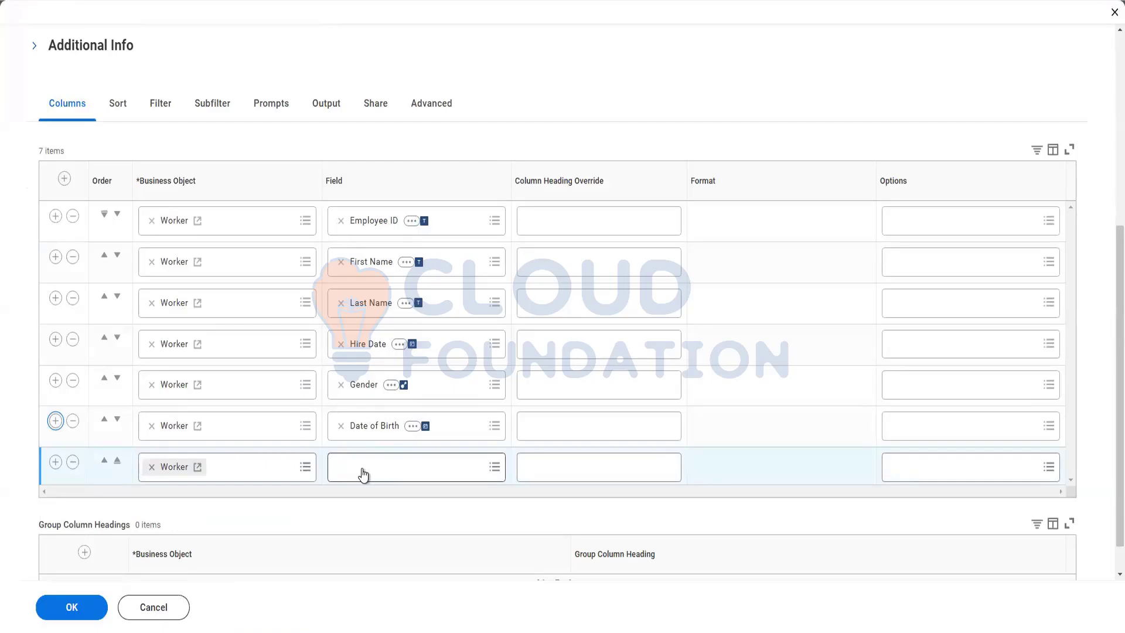
left_click(371, 469)
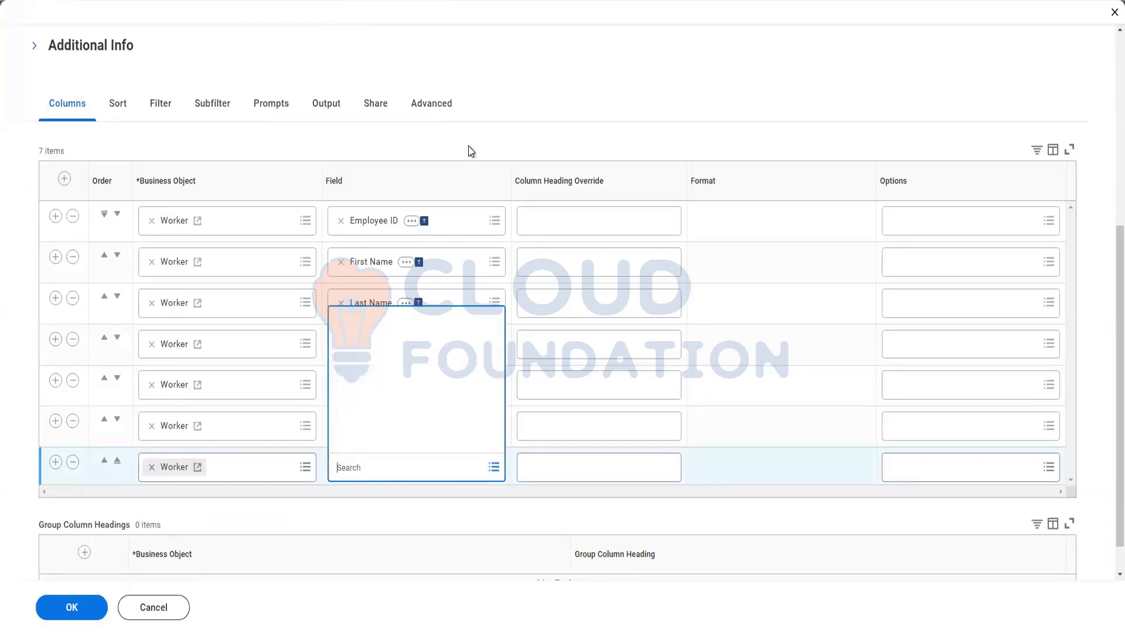
left_click(428, 231)
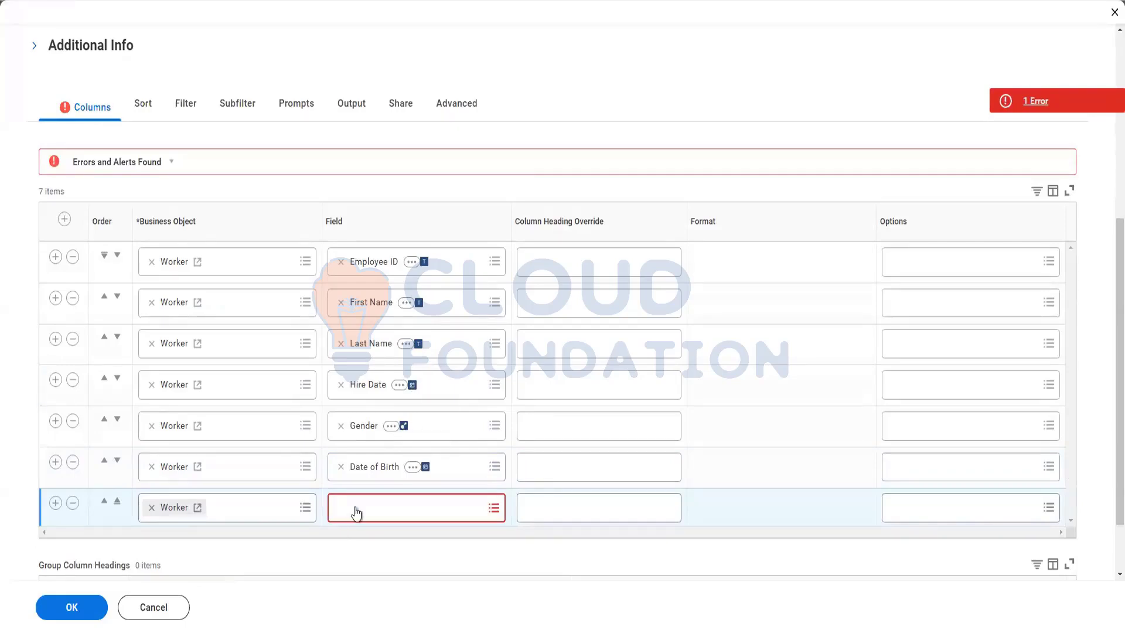
left_click(356, 514)
Search the Field prompt for 'depe', then remove the empty seventh column row.
type("depen")
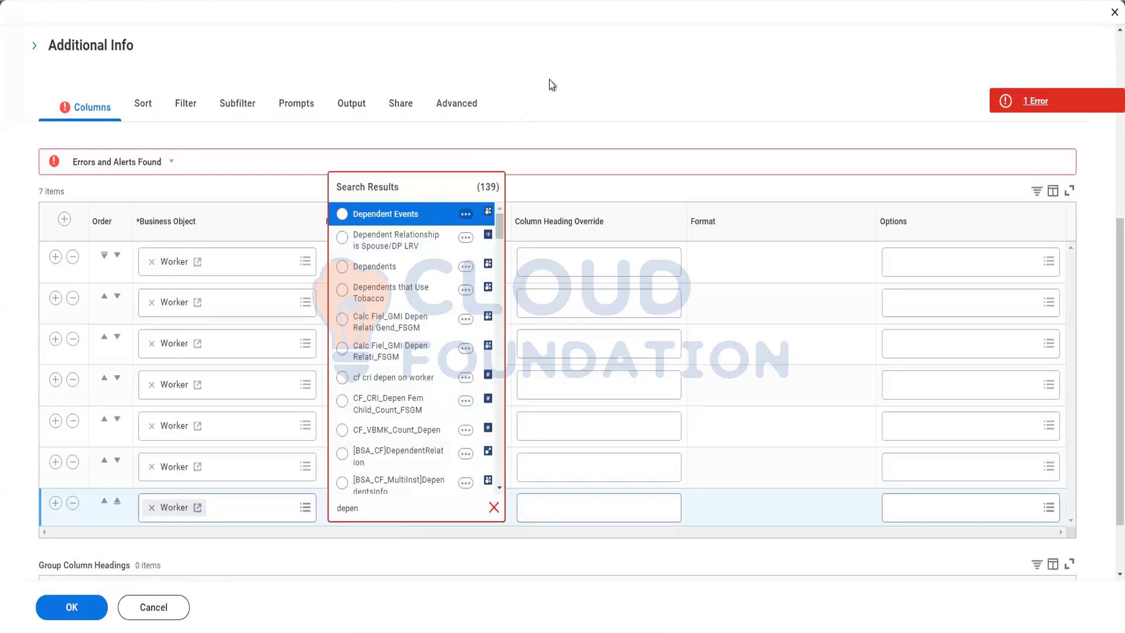
left_click(72, 503)
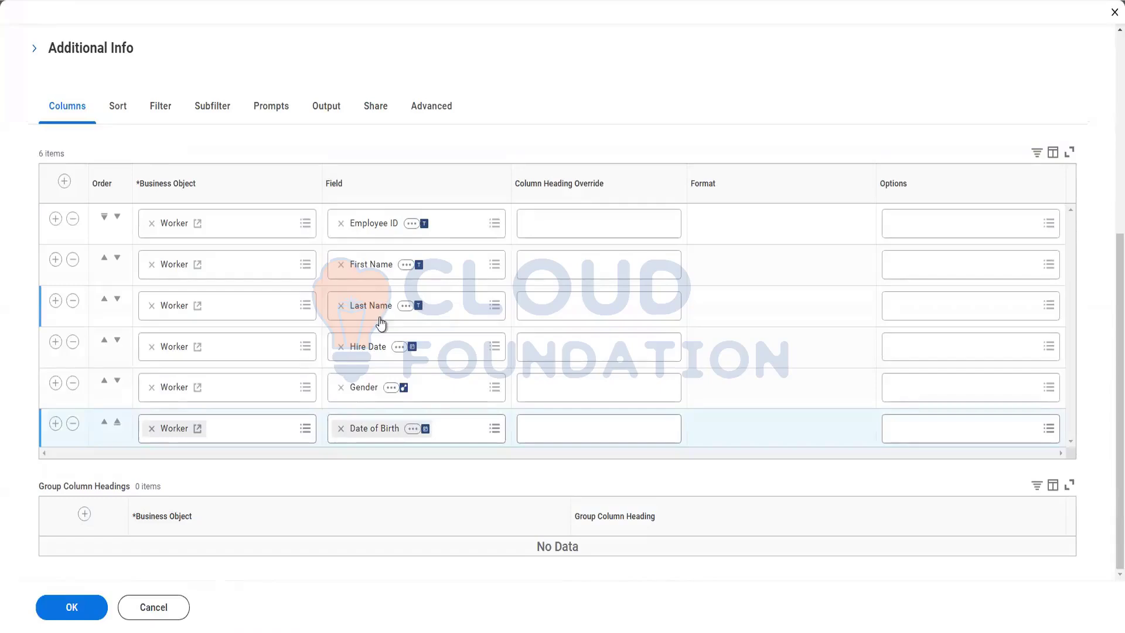
scroll(304, 173, "up", 5)
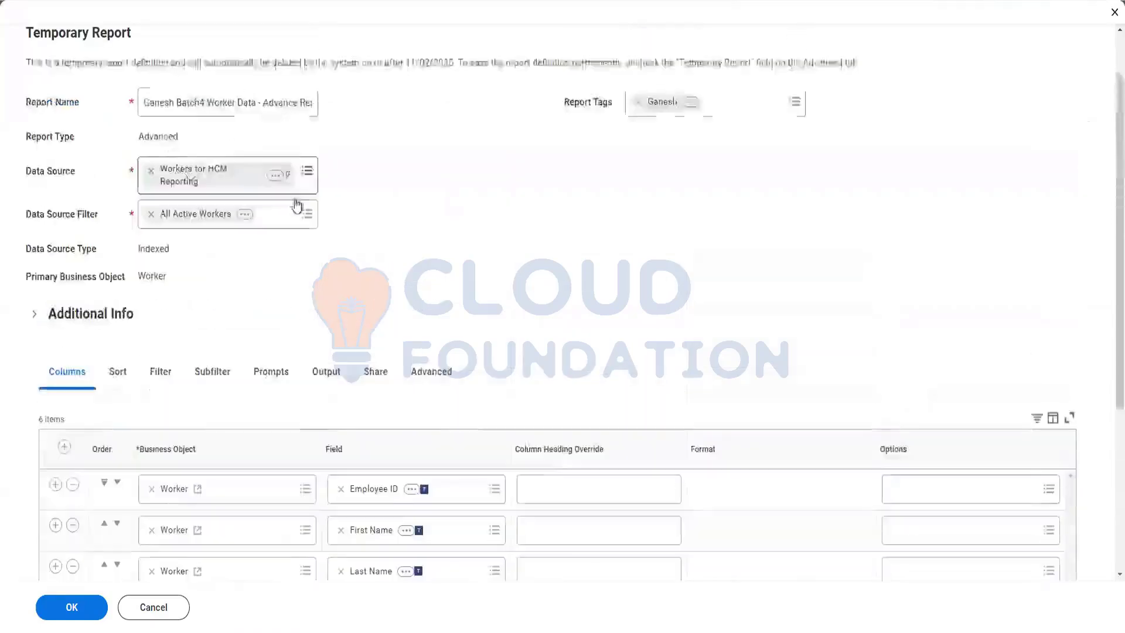
scroll(297, 206, "down", 2)
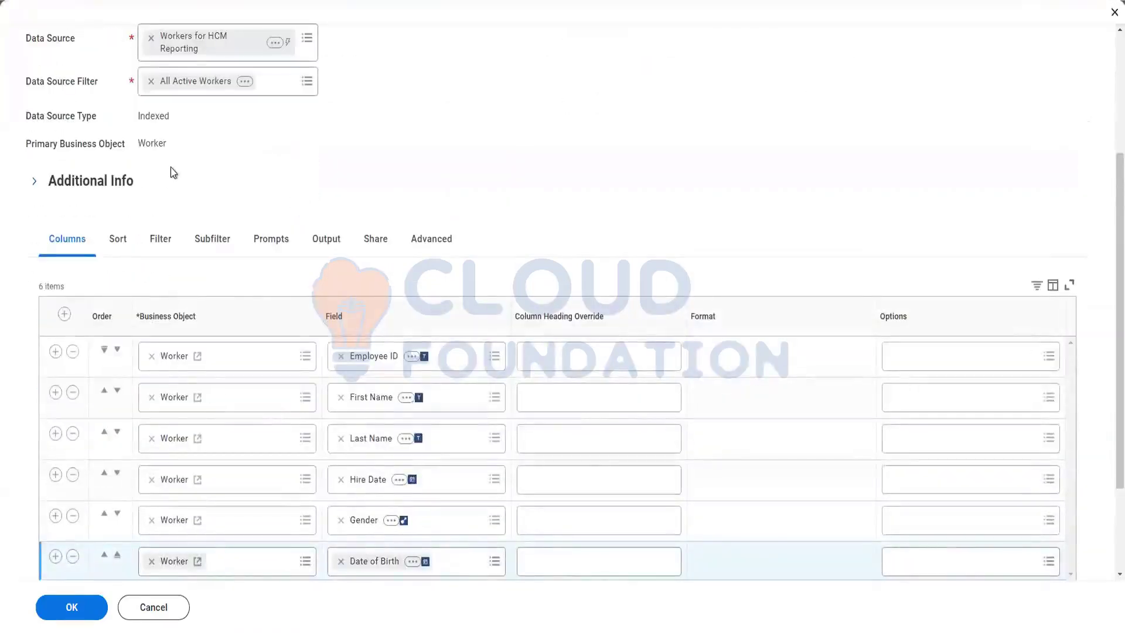
scroll(172, 169, "down", 1)
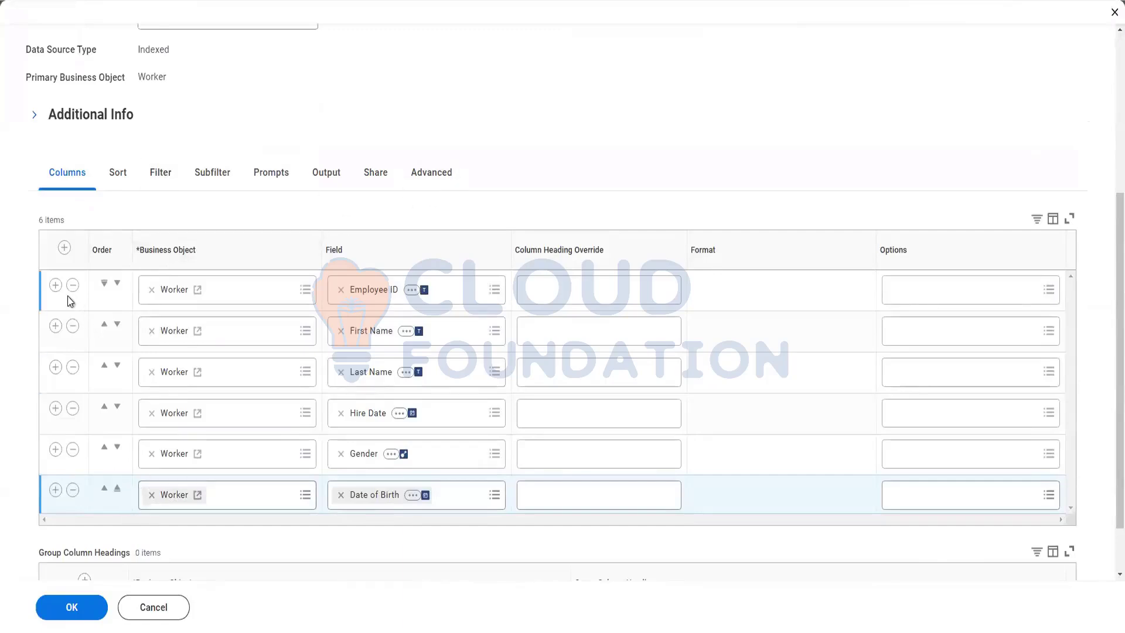
scroll(163, 329, "down", 1)
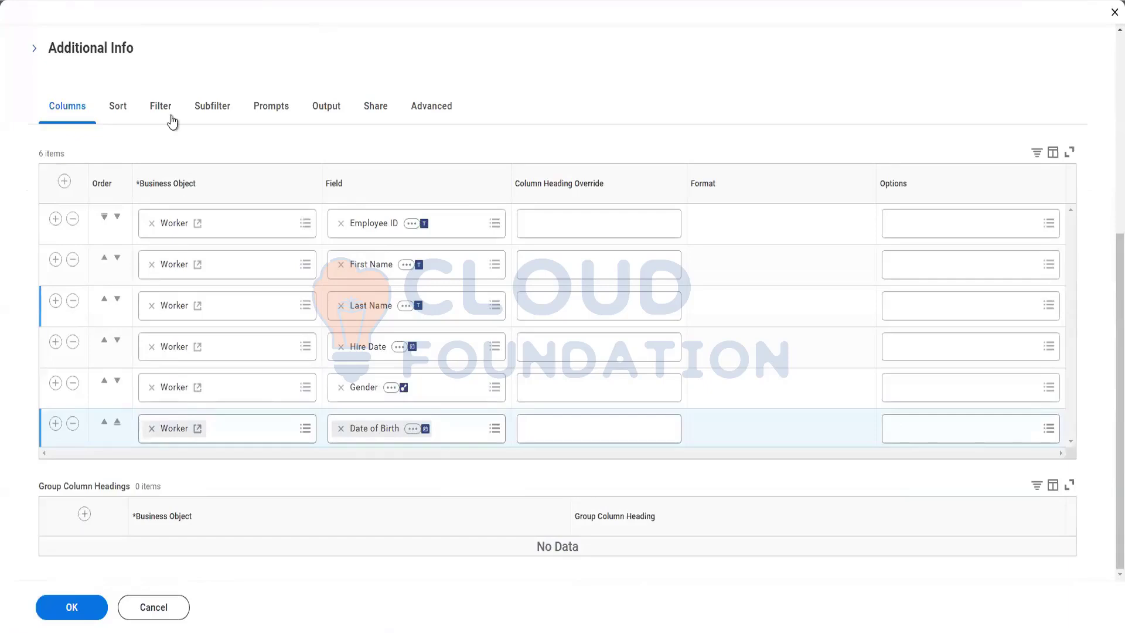
scroll(176, 115, "up", 1)
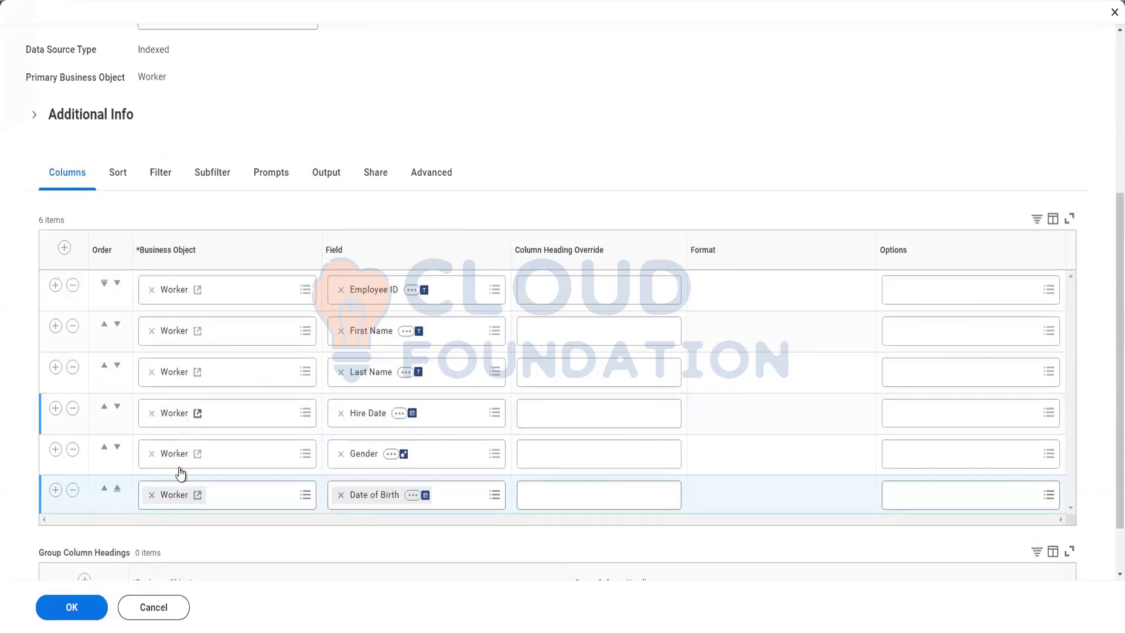
left_click(365, 625)
key("Return")
key("Return")
key("Return")
Note under Simple that primary business object fields go in columns, and under Advance that PBO and RBO fields do.
type("Simp")
key("Return")
key("Return")
key("Return")
type("Advance:")
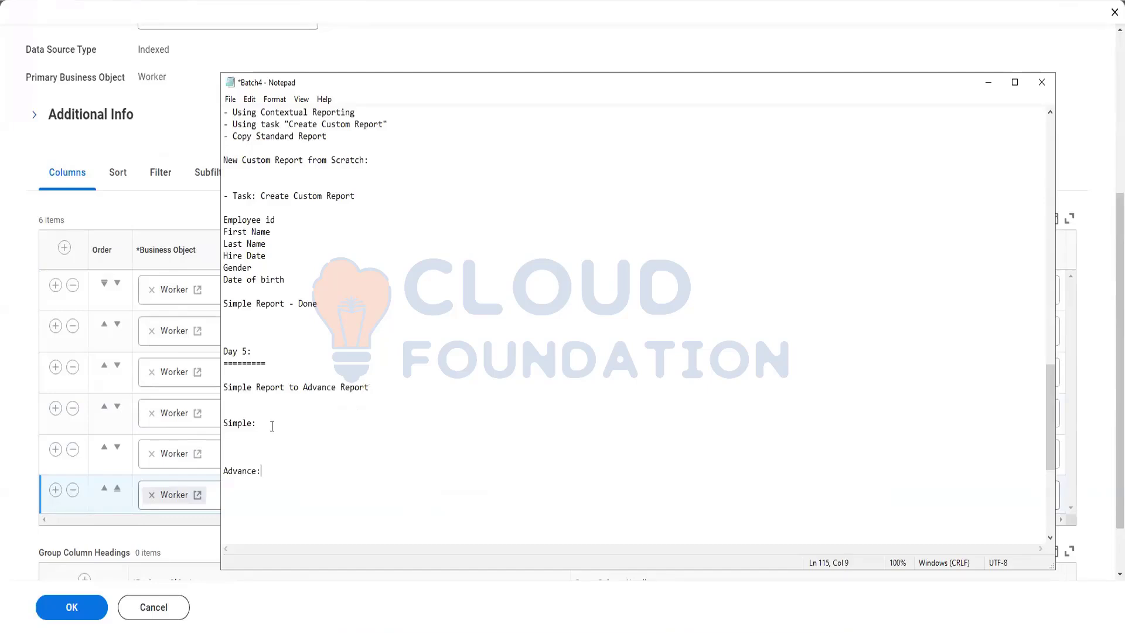
key("Return")
type("- Field")
key("BackSpace")
type("s from")
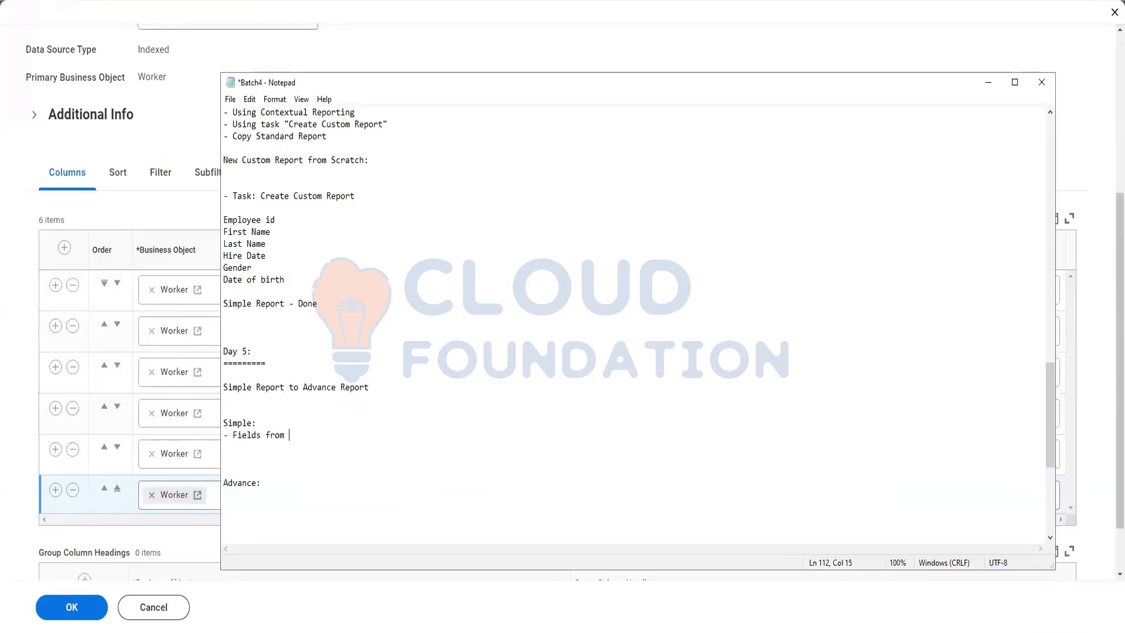
type(" PR")
key("BackSpace")
type("r")
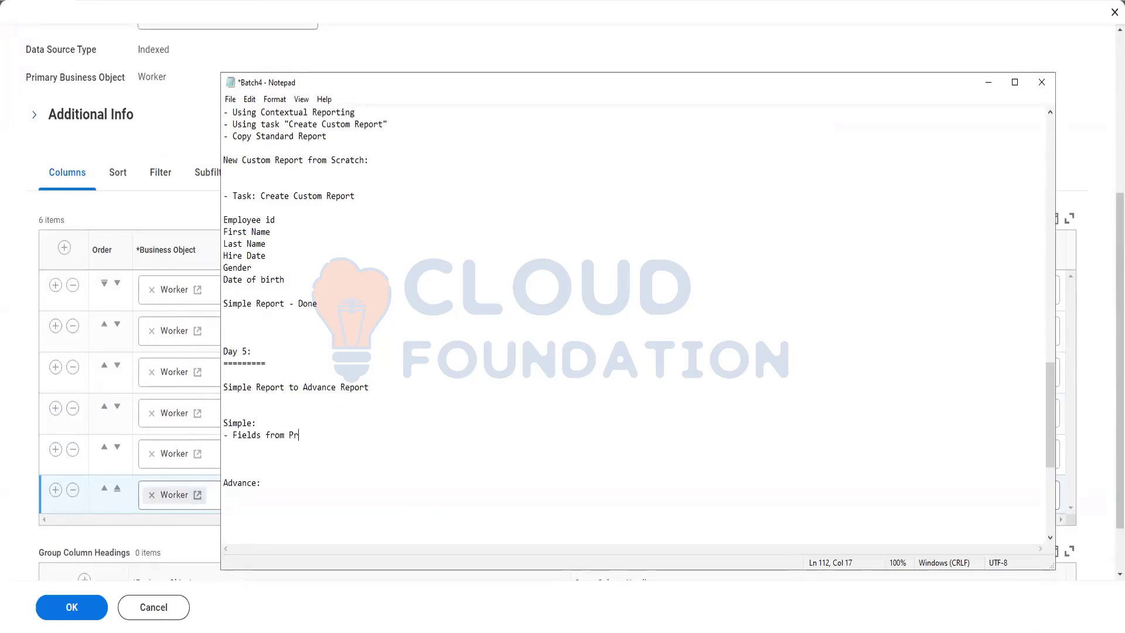
type("imary busine")
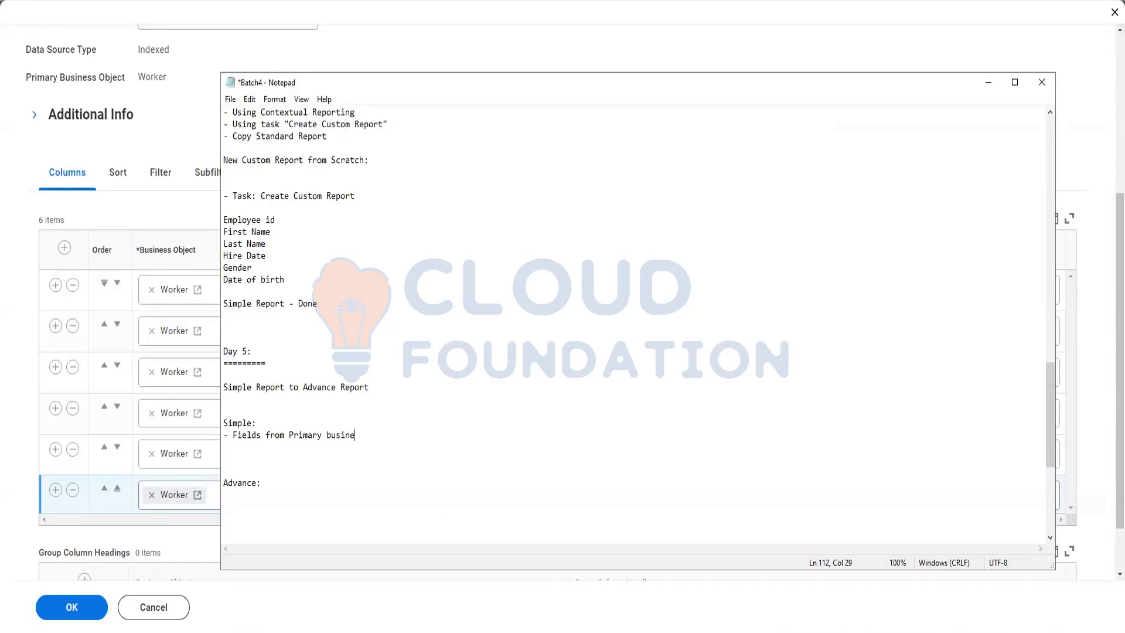
type("ss object can be added")
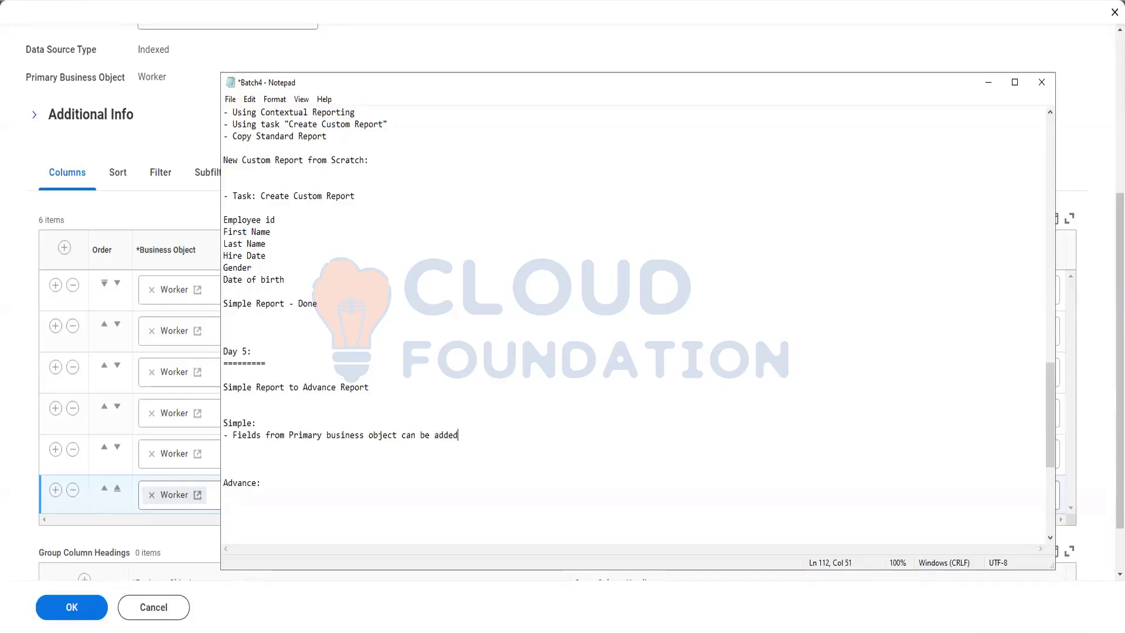
type(" in column")
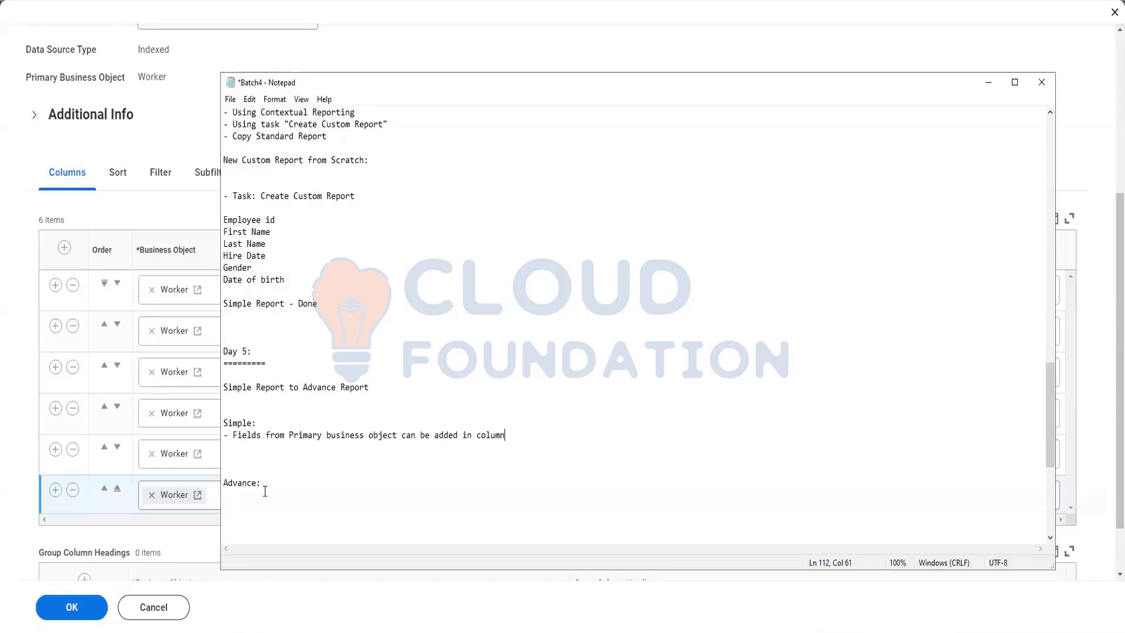
type("    Advance: - Fields from ")
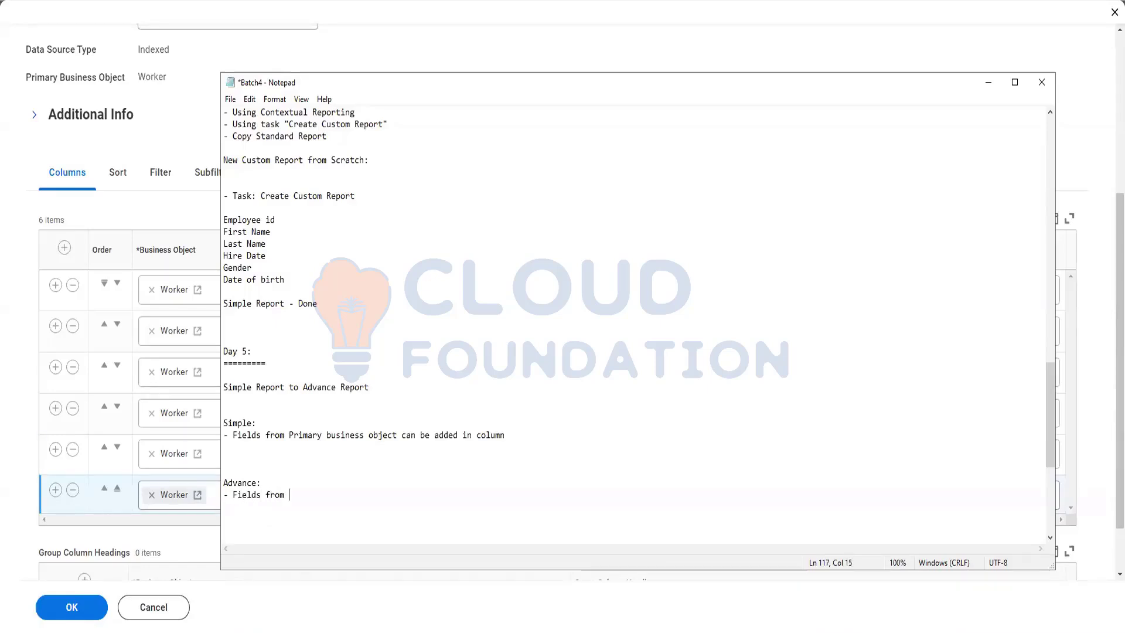
type("Prima")
key("BackSpace")
key("BackSpace")
type("and RBO")
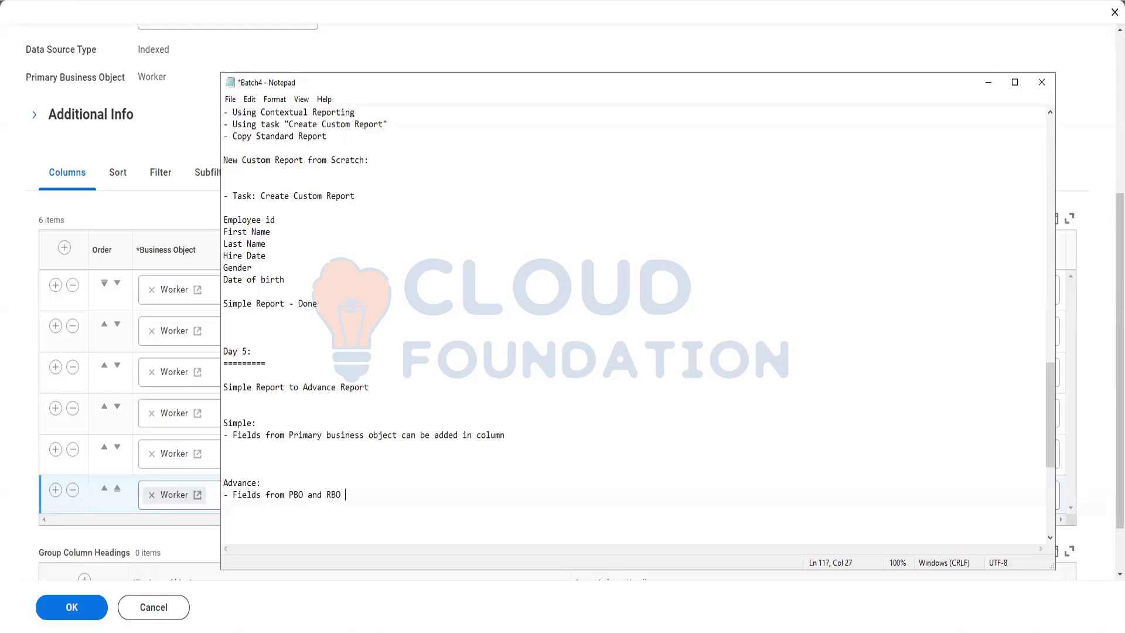
type(" can be added in column")
left_click(21, 436)
scroll(299, 127, "up", 5)
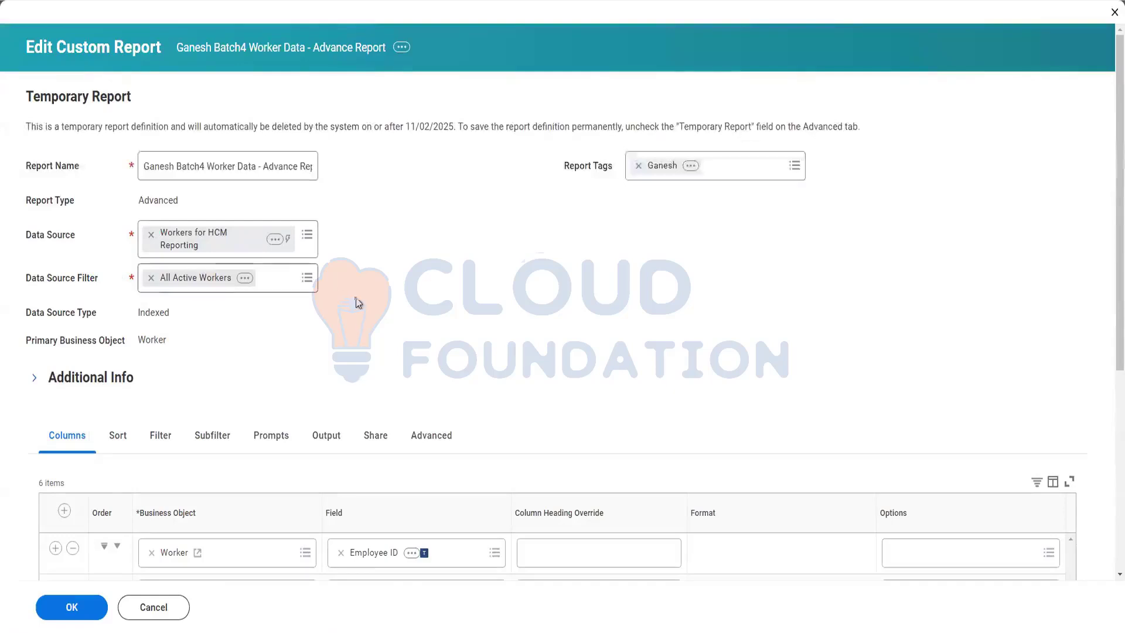
scroll(88, 293, "down", 1)
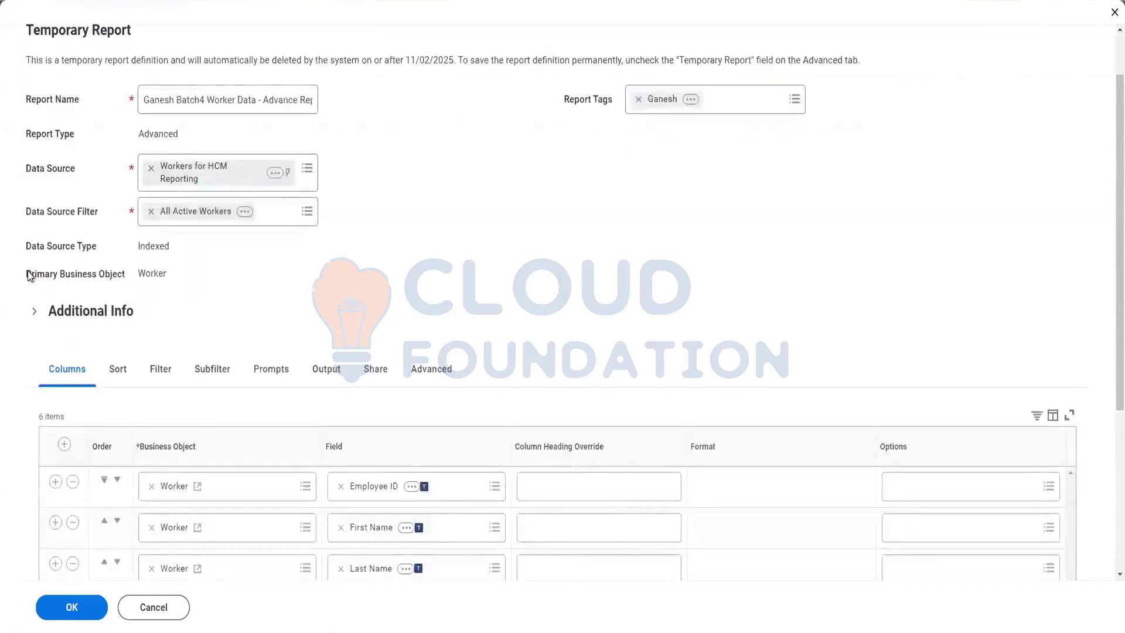
left_click_drag(26, 273, 169, 275)
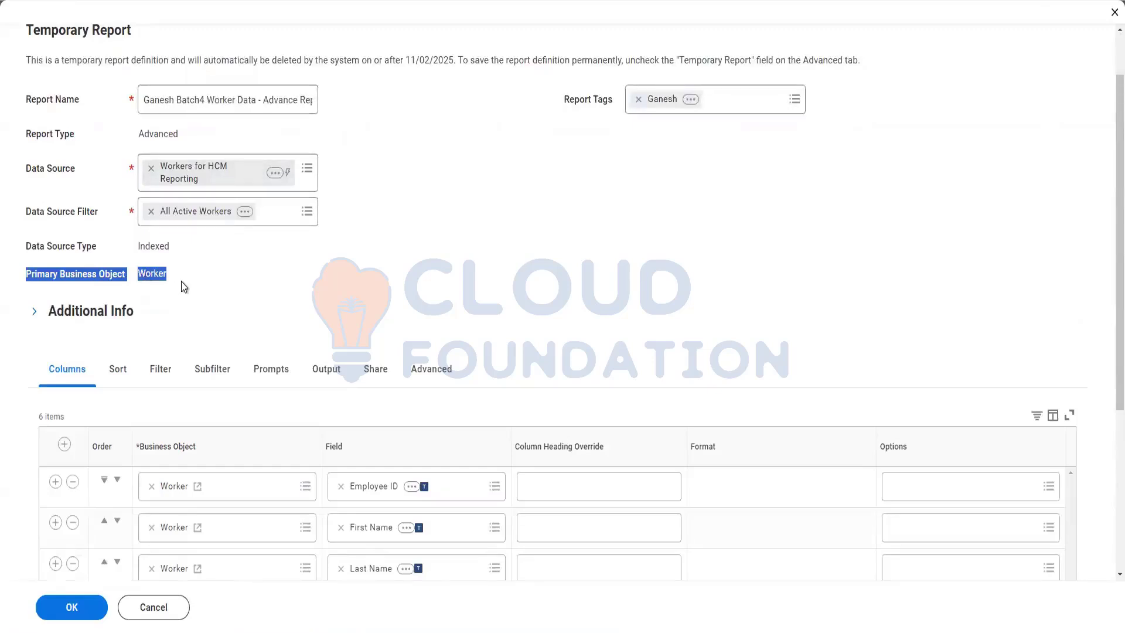
left_click_drag(94, 275, 26, 97)
left_click_drag(131, 275, 213, 283)
left_click(213, 282)
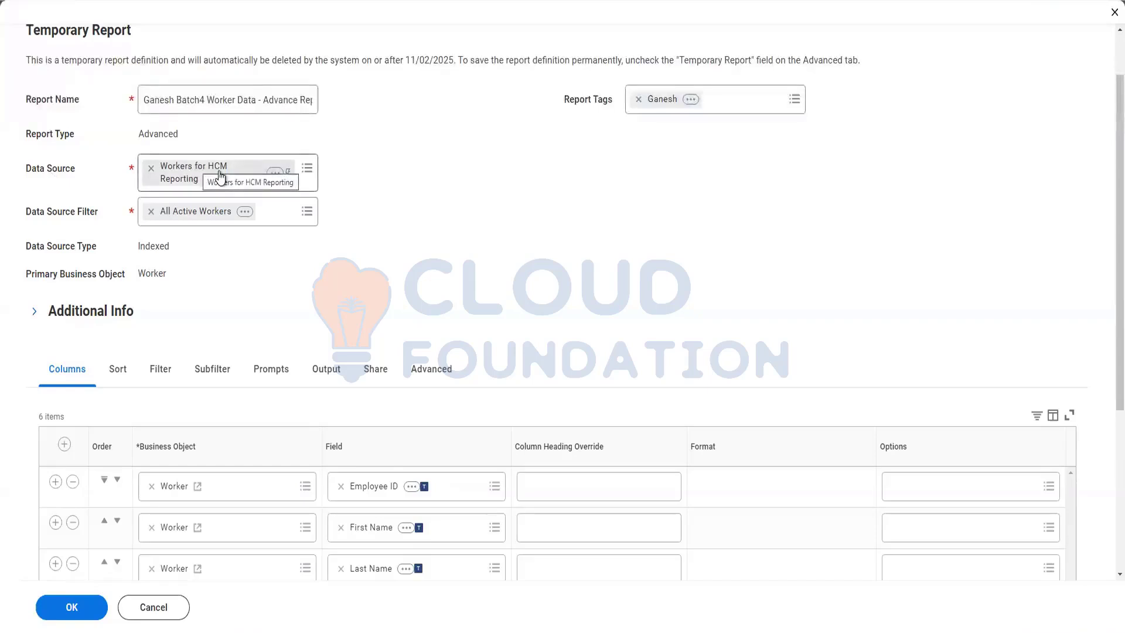
scroll(221, 175, "down", 5)
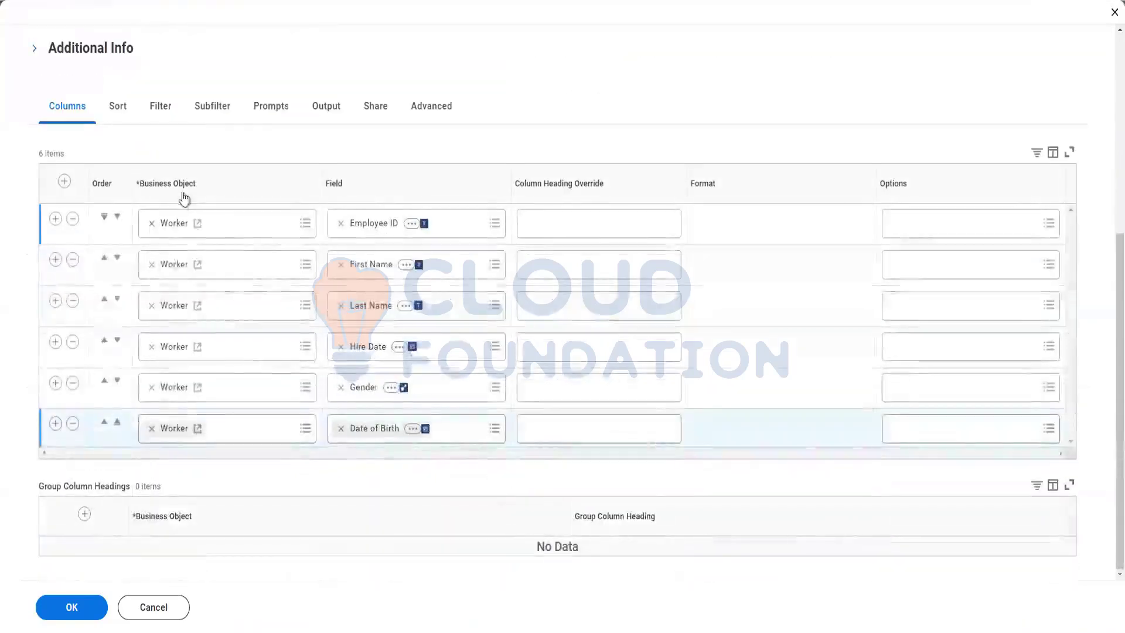
scroll(178, 176, "up", 3)
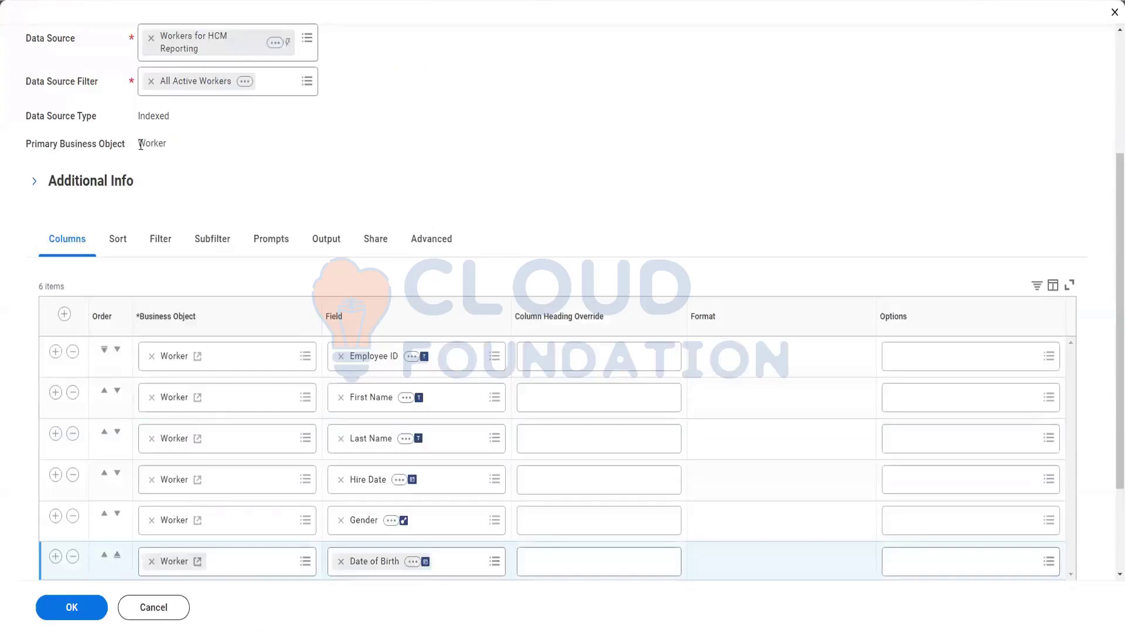
left_click_drag(160, 144, 139, 144)
scroll(208, 296, "down", 1)
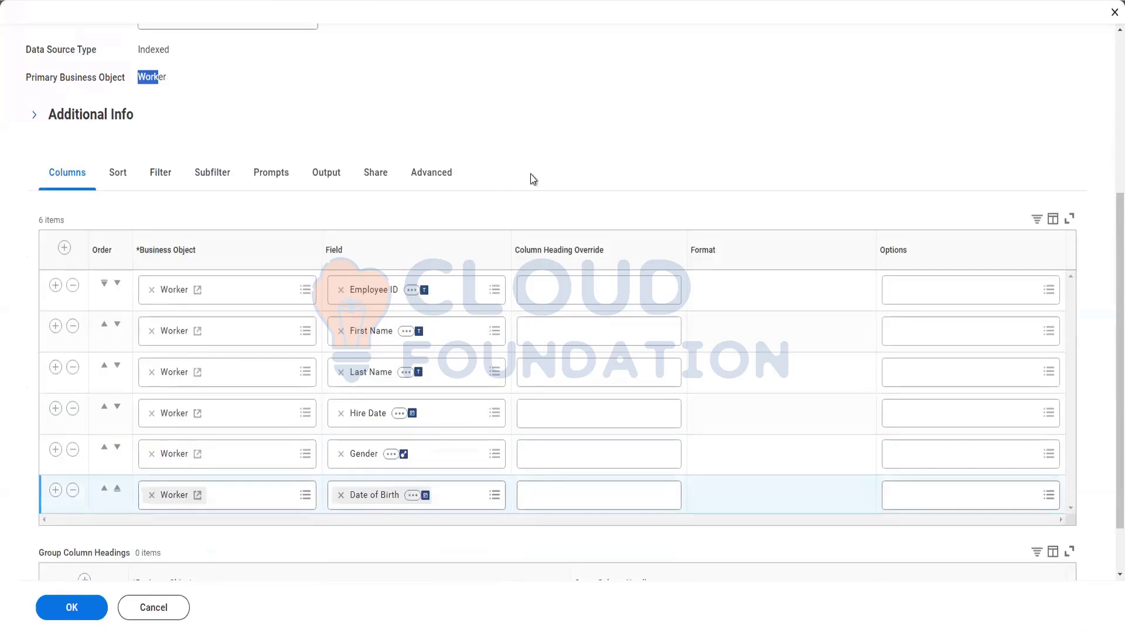
scroll(532, 179, "down", 1)
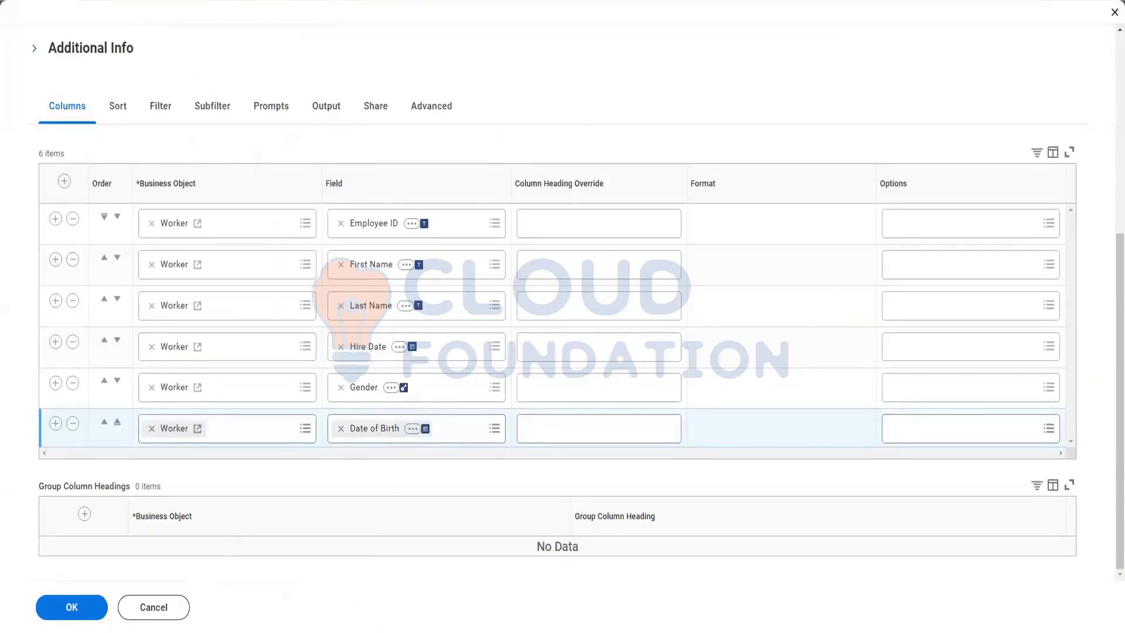
left_click(97, 632)
Launch Excel, open the recovered Training workbook maximised, and close the blank Book1.
type("ex")
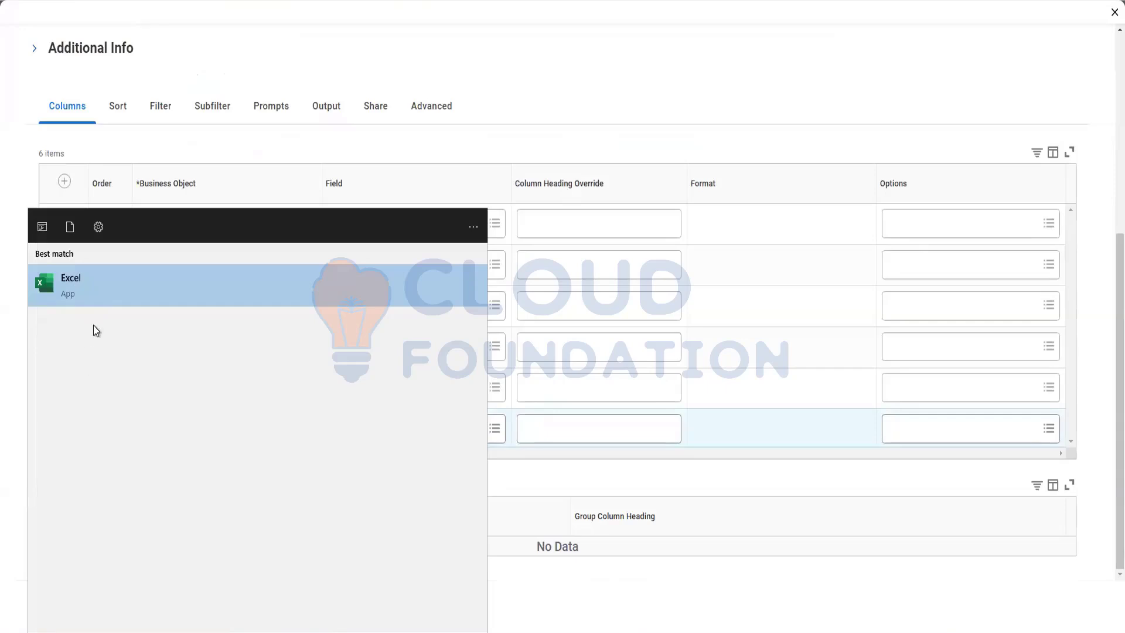
left_click(103, 282)
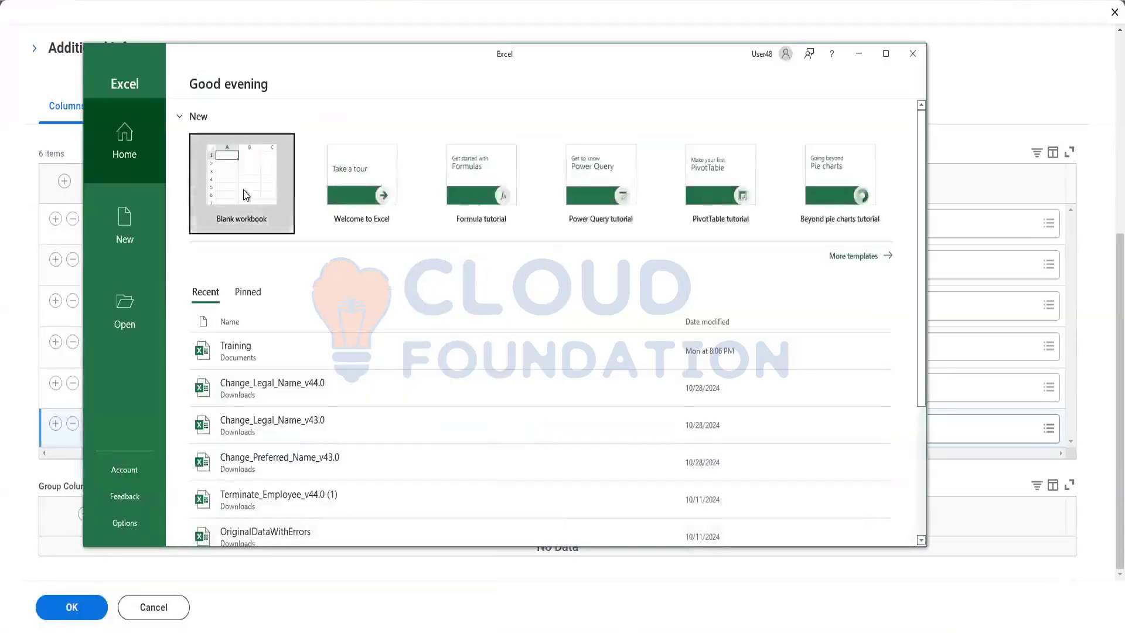
left_click(244, 195)
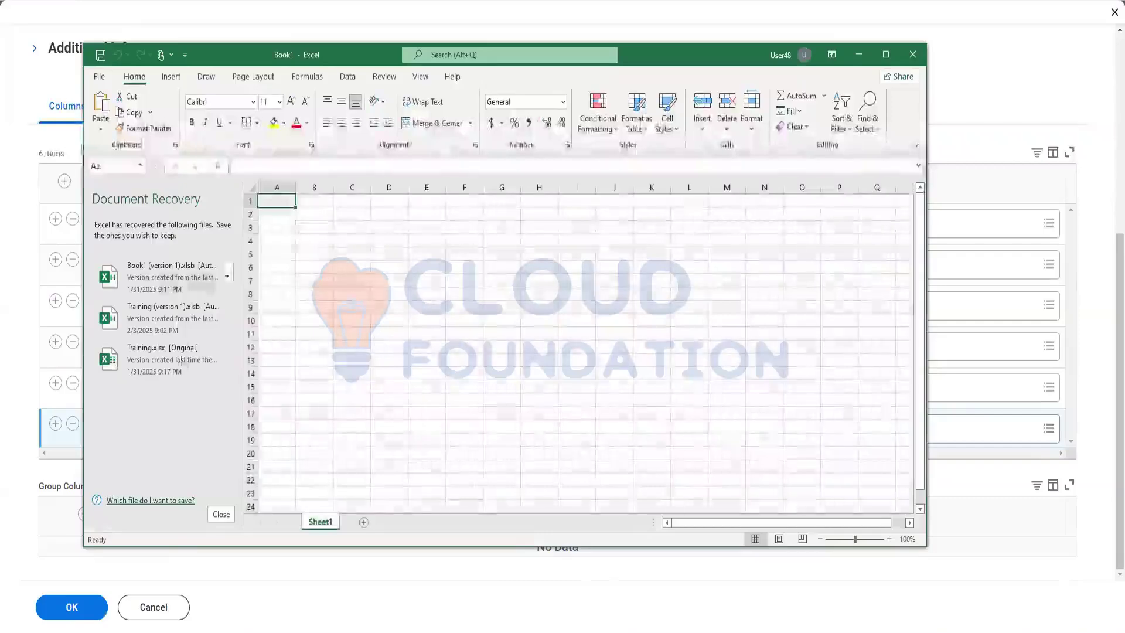
left_click(180, 347)
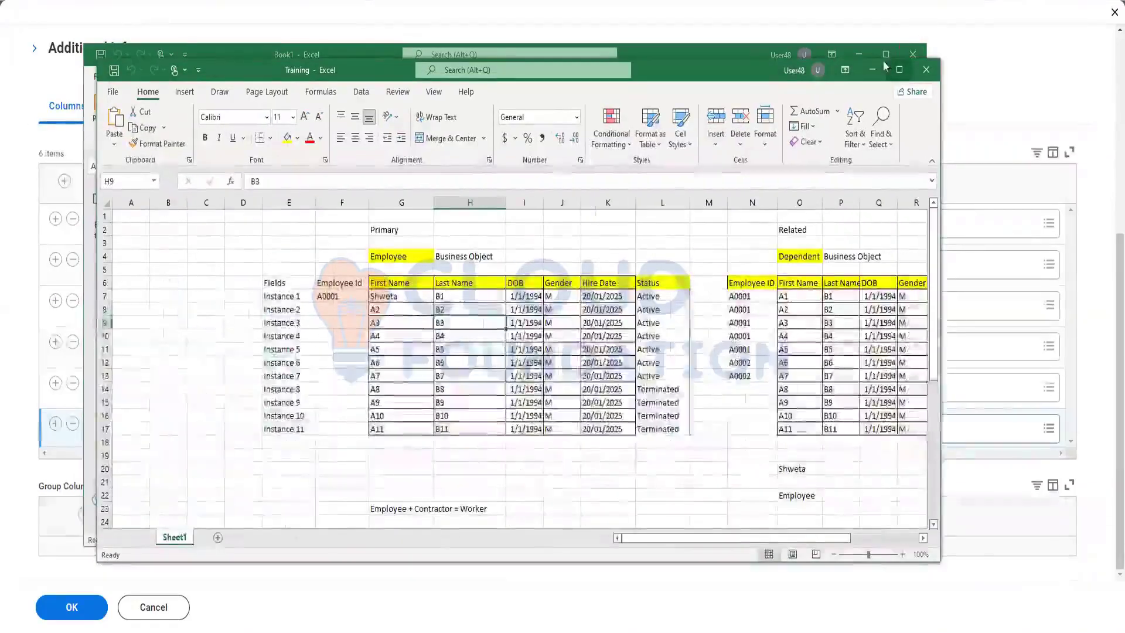
left_click(913, 55)
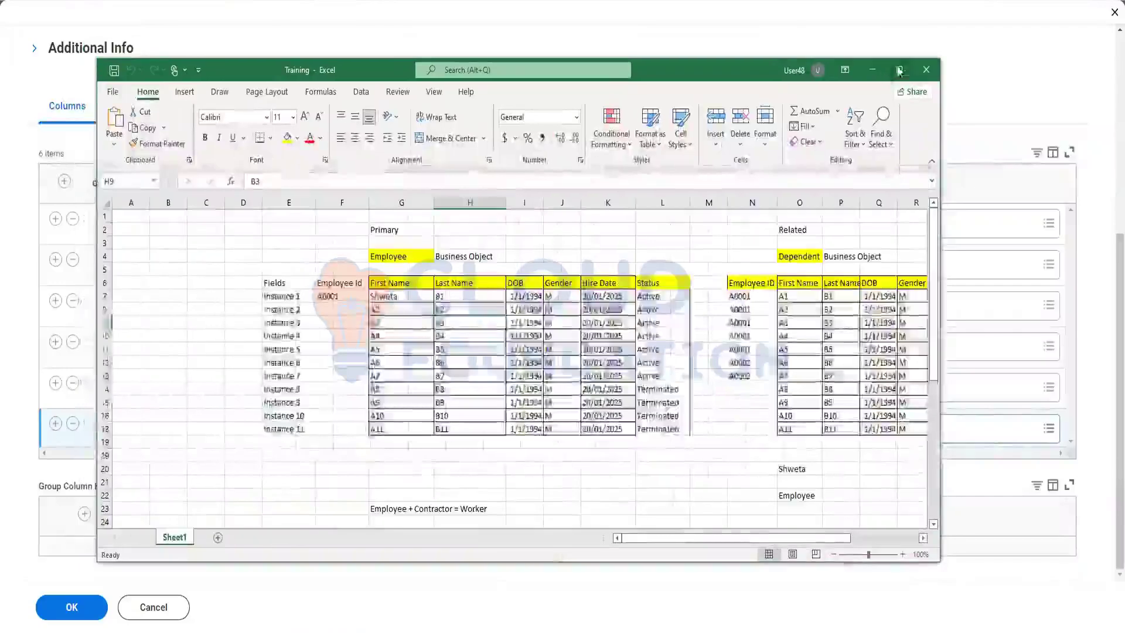
left_click(899, 71)
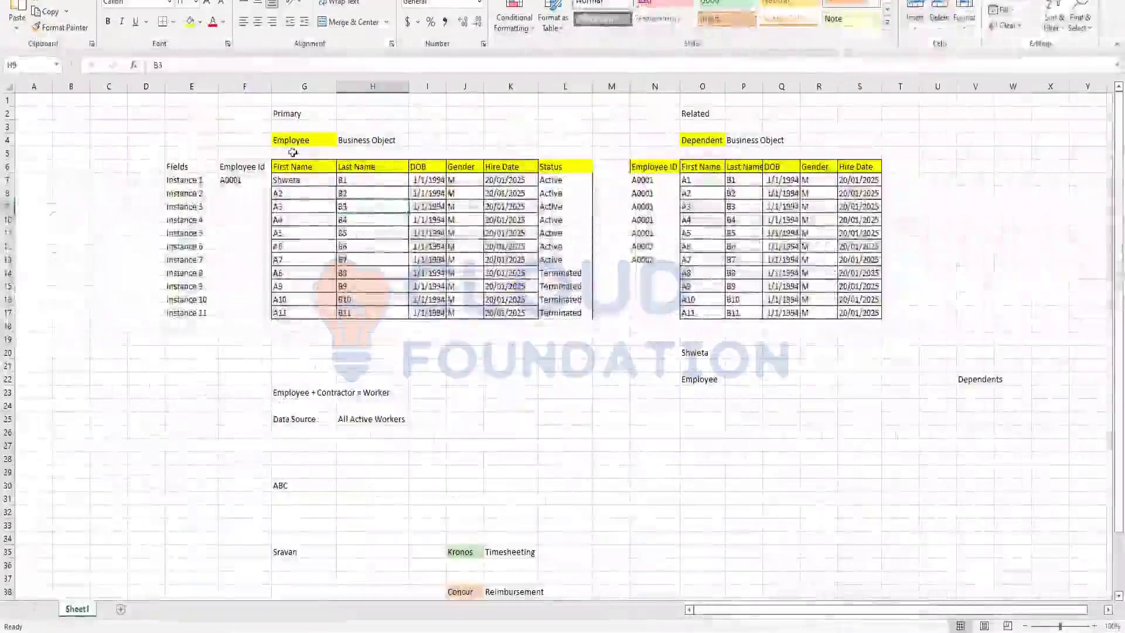
Review the Employee and Dependent tables, then relabel G4 from Employee to Worker.
left_click(293, 141)
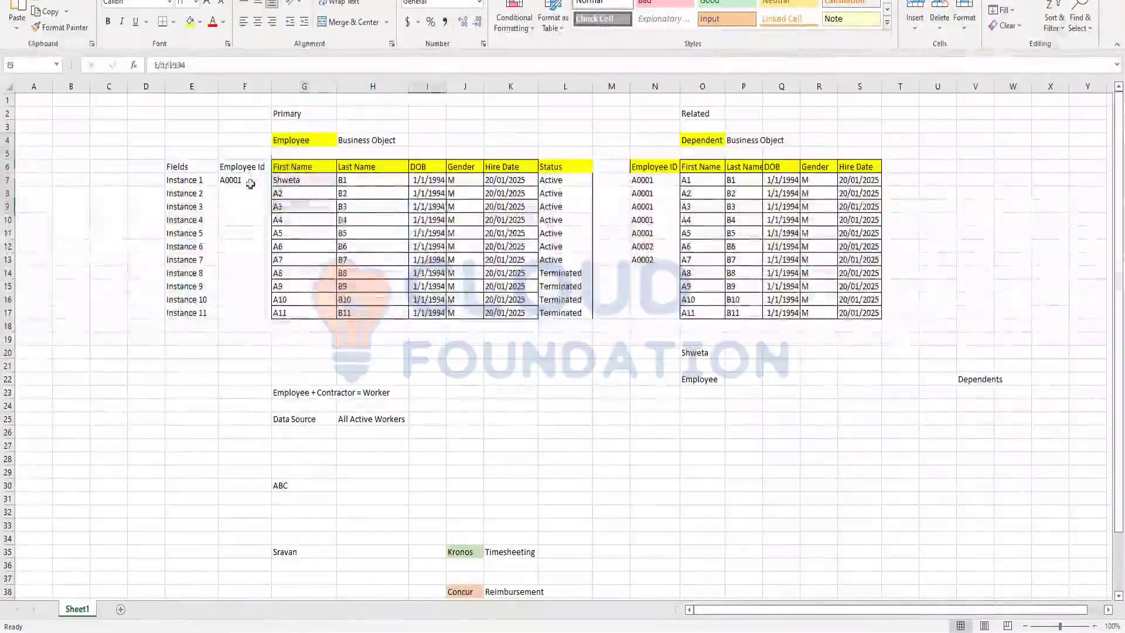
left_click_drag(244, 143, 482, 332)
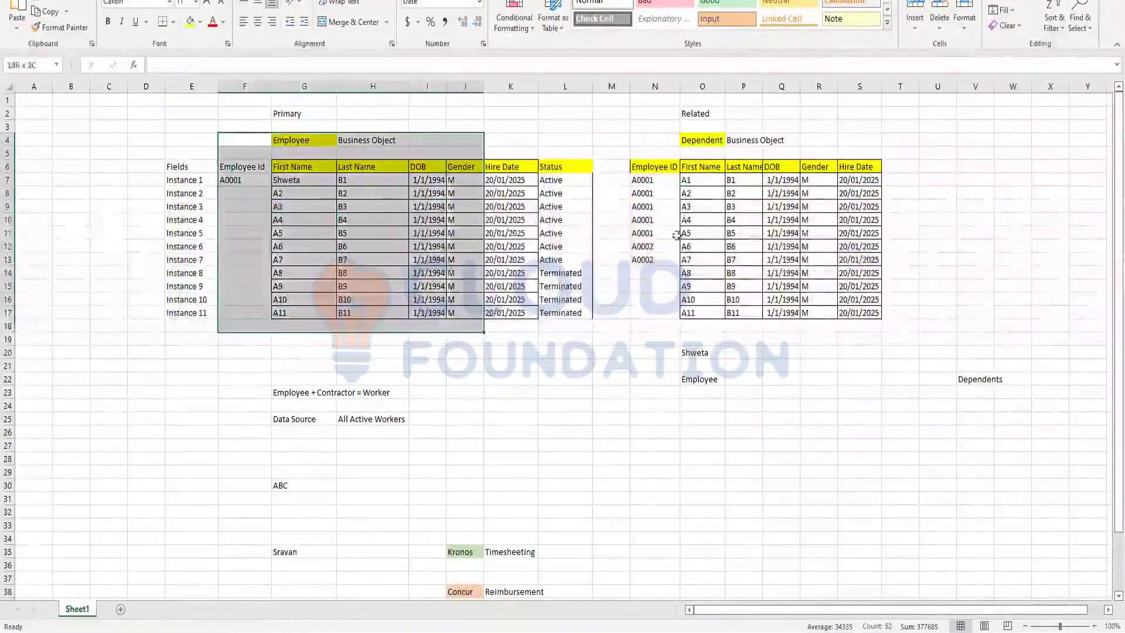
left_click(658, 151)
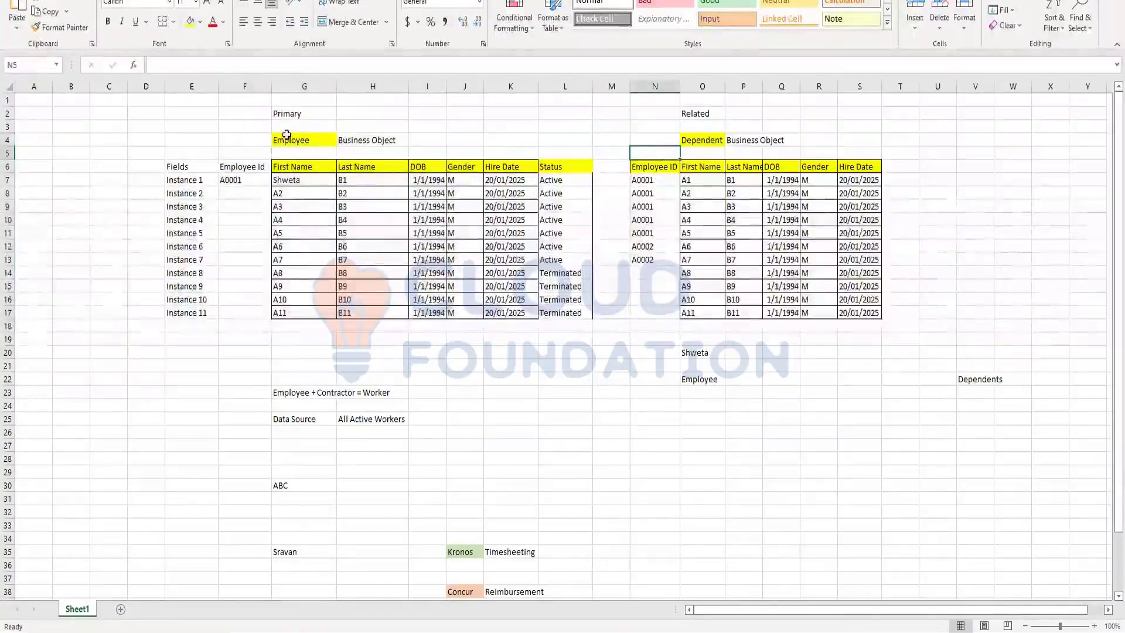
left_click(715, 145)
left_click_drag(661, 167, 671, 247)
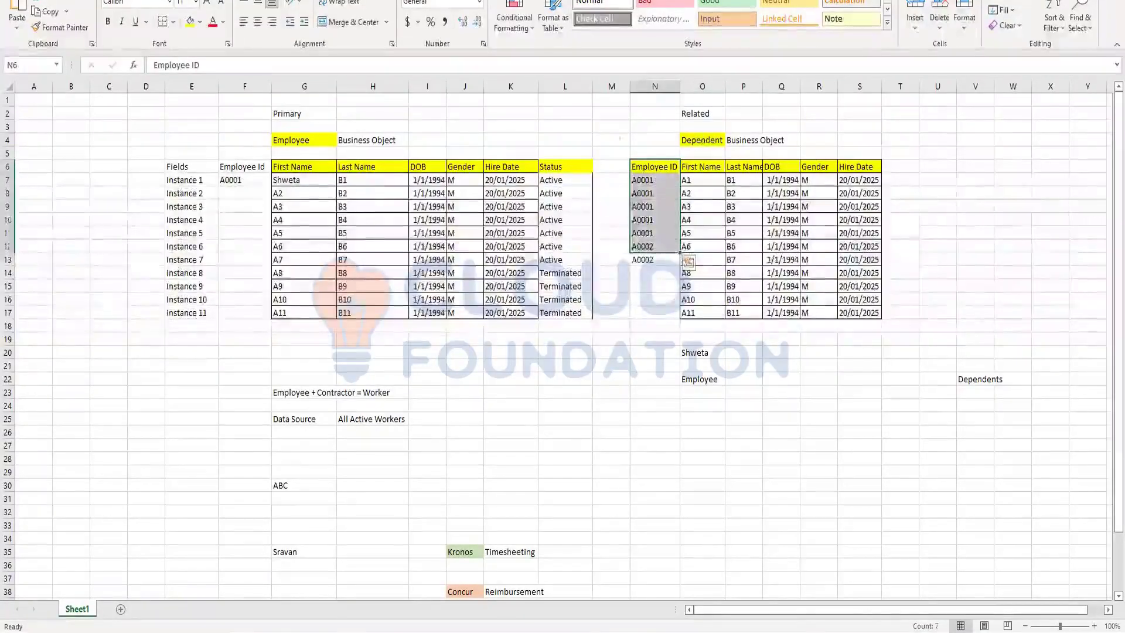
left_click(702, 139)
left_click(293, 140)
left_click(245, 136)
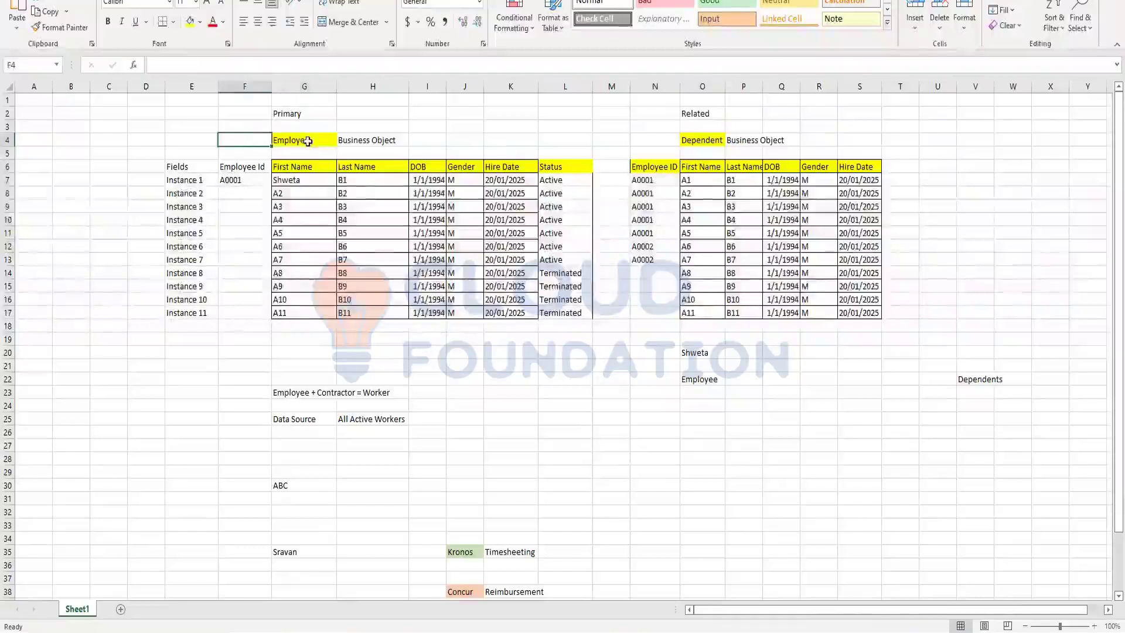
left_click(306, 140)
type("W")
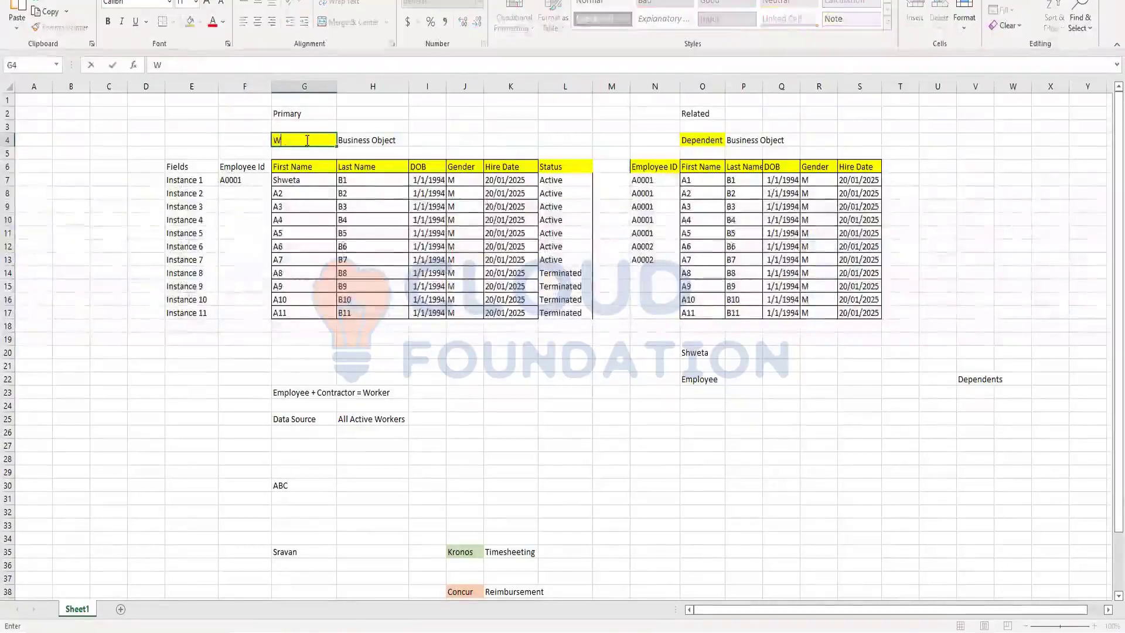
type("orker")
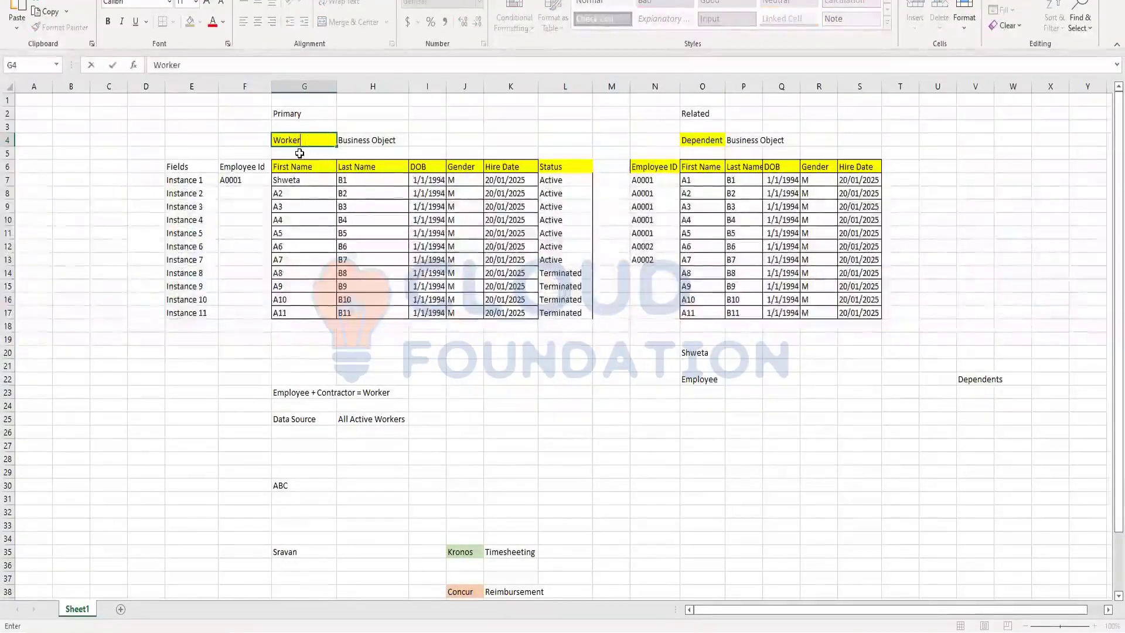
key("Return")
left_click(311, 141)
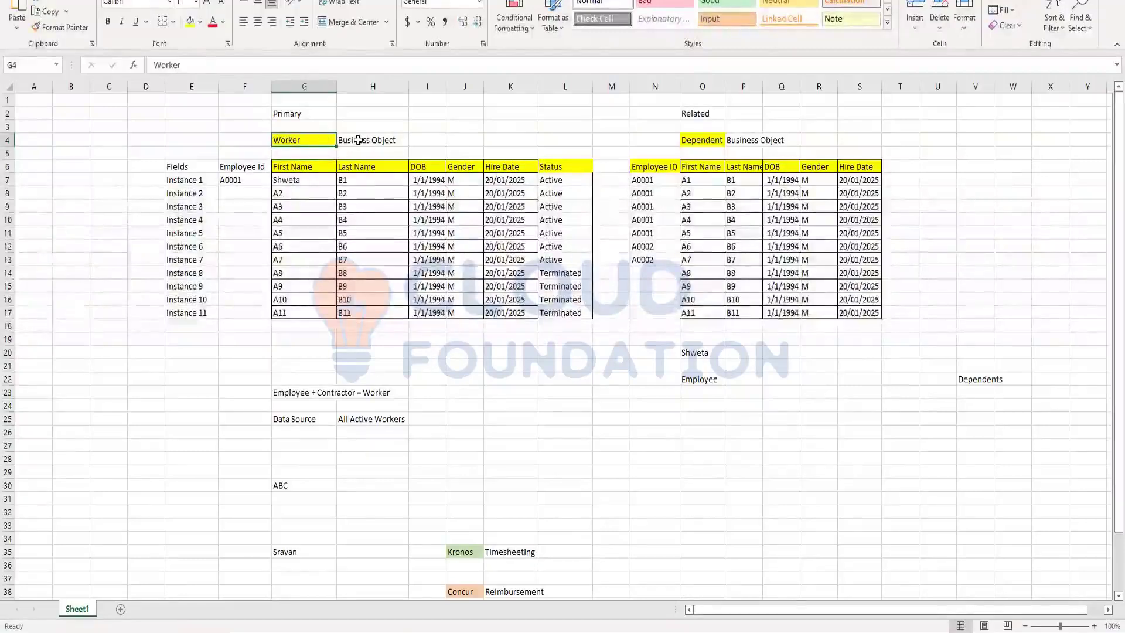
left_click(358, 140)
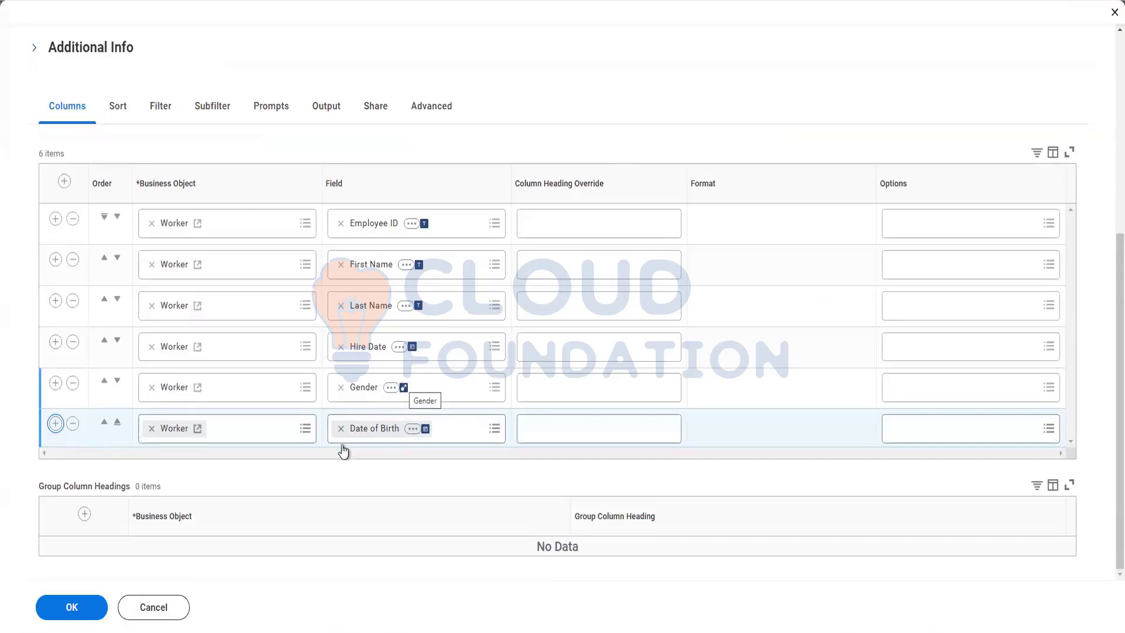
Search 'Depend', set the seventh column's field to Dependents, and confirm with OK.
left_click(353, 469)
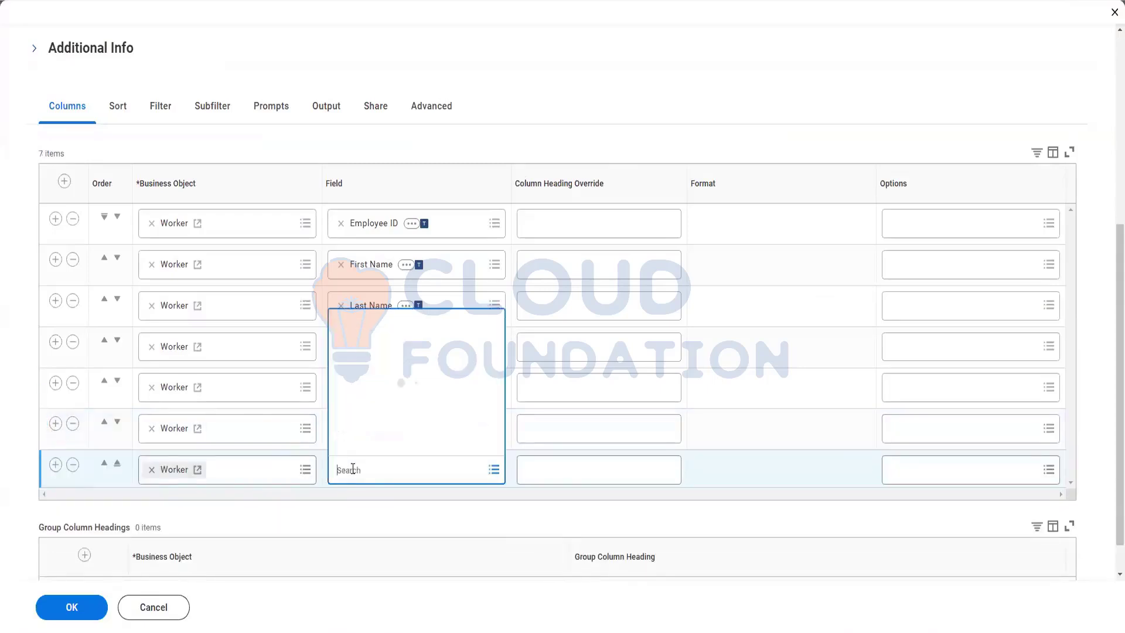
type("Dependents")
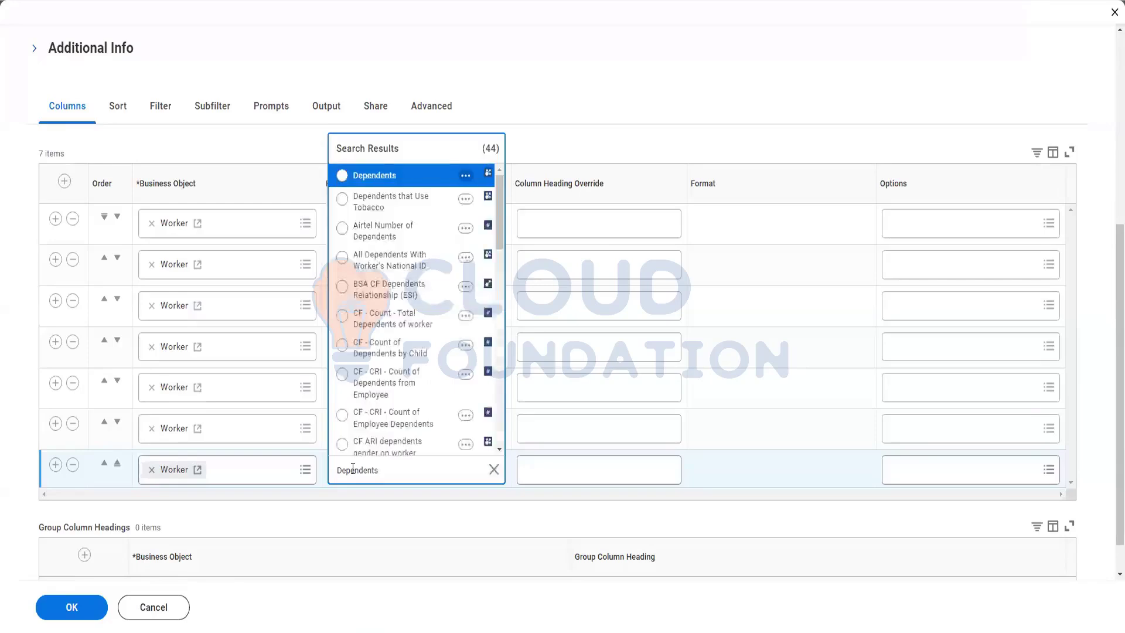
left_click(417, 176)
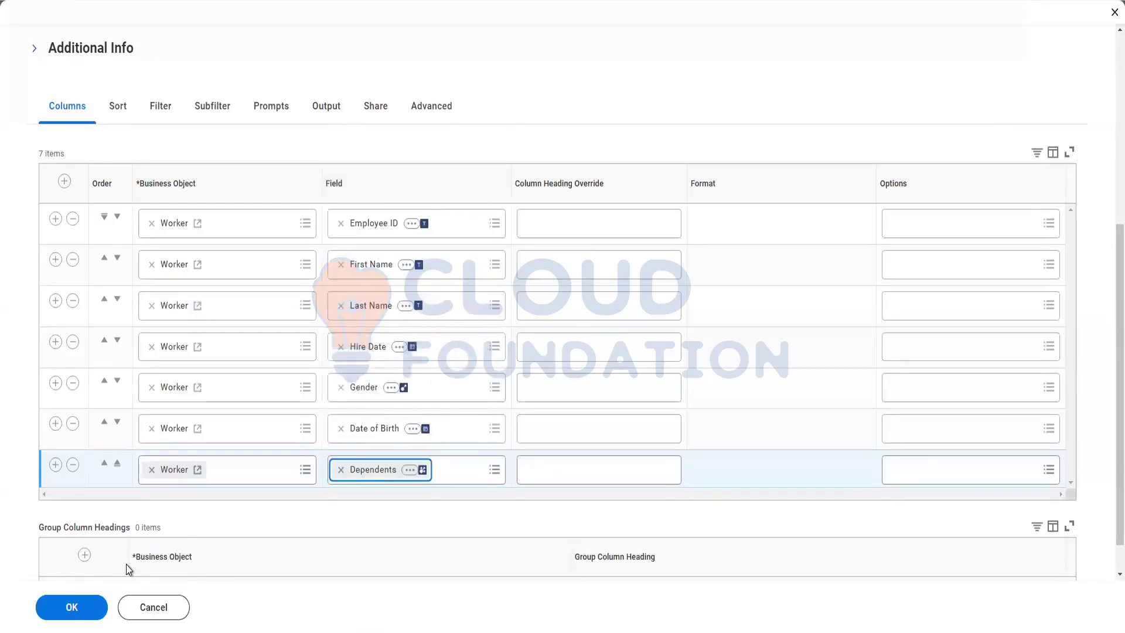
left_click(76, 610)
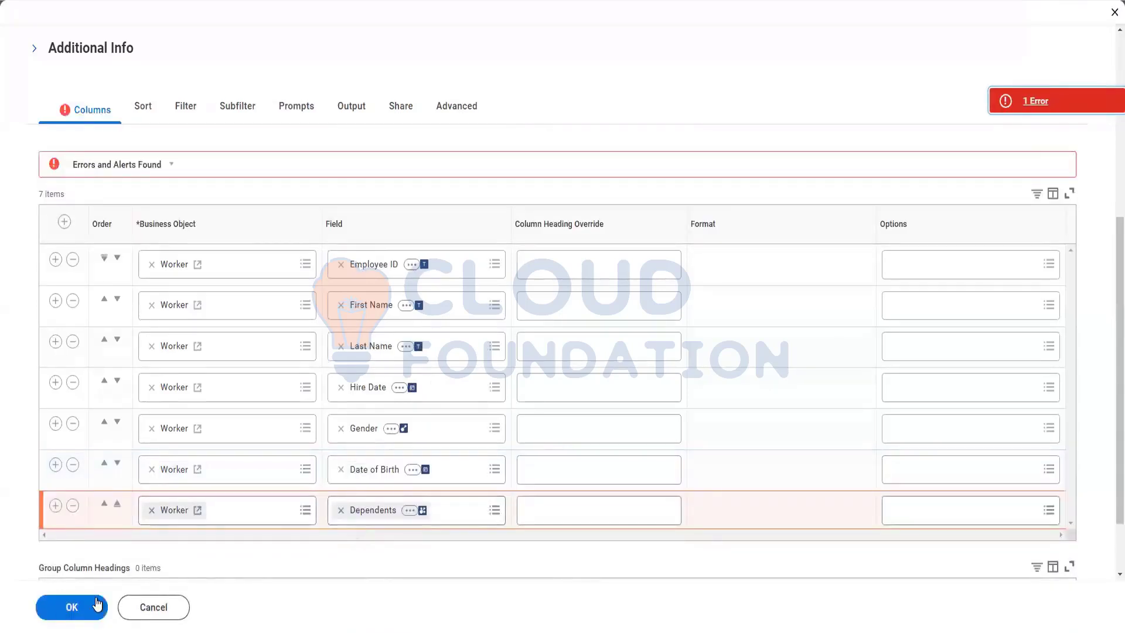
Run a test of the edited Advance Report, confirming the test prompt.
scroll(3, 463, "down", 2)
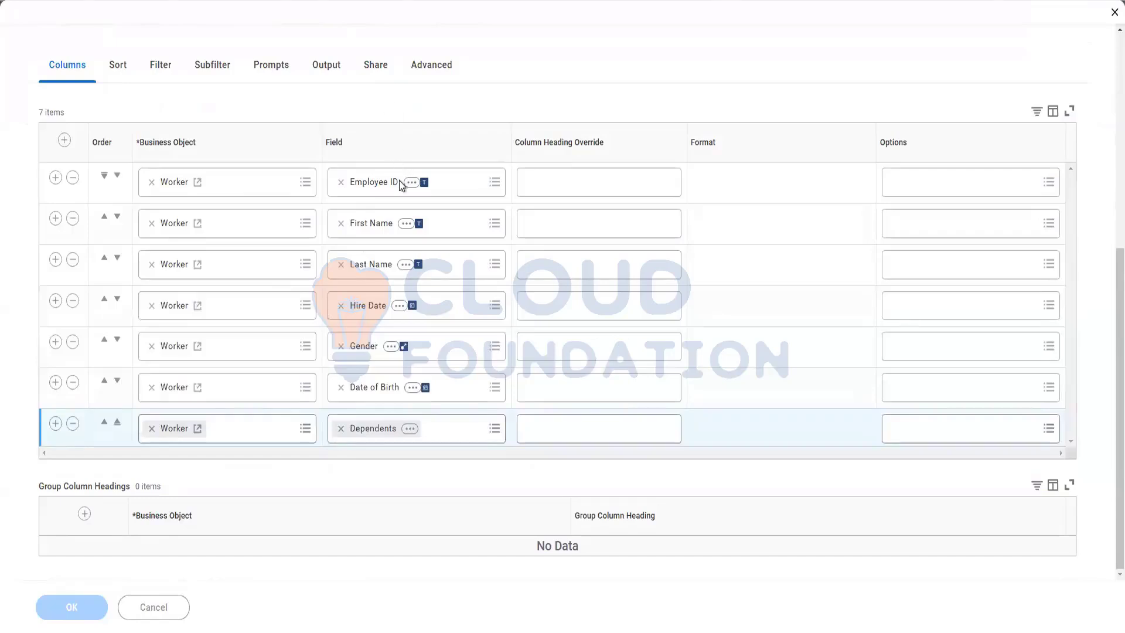
scroll(296, 410, "down", 4)
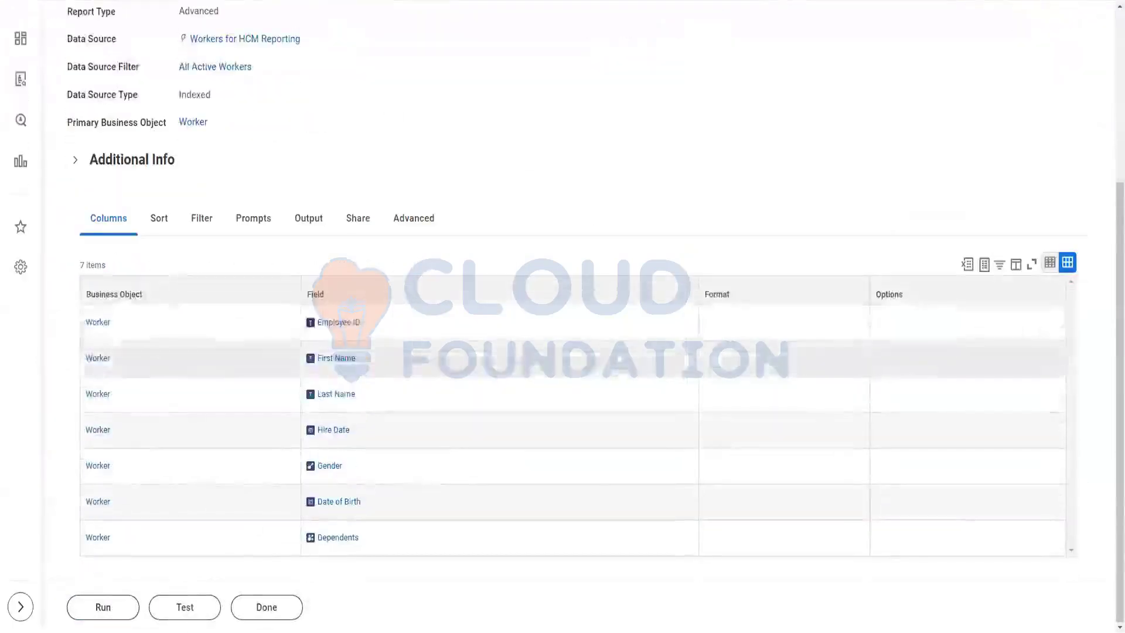
left_click(196, 609)
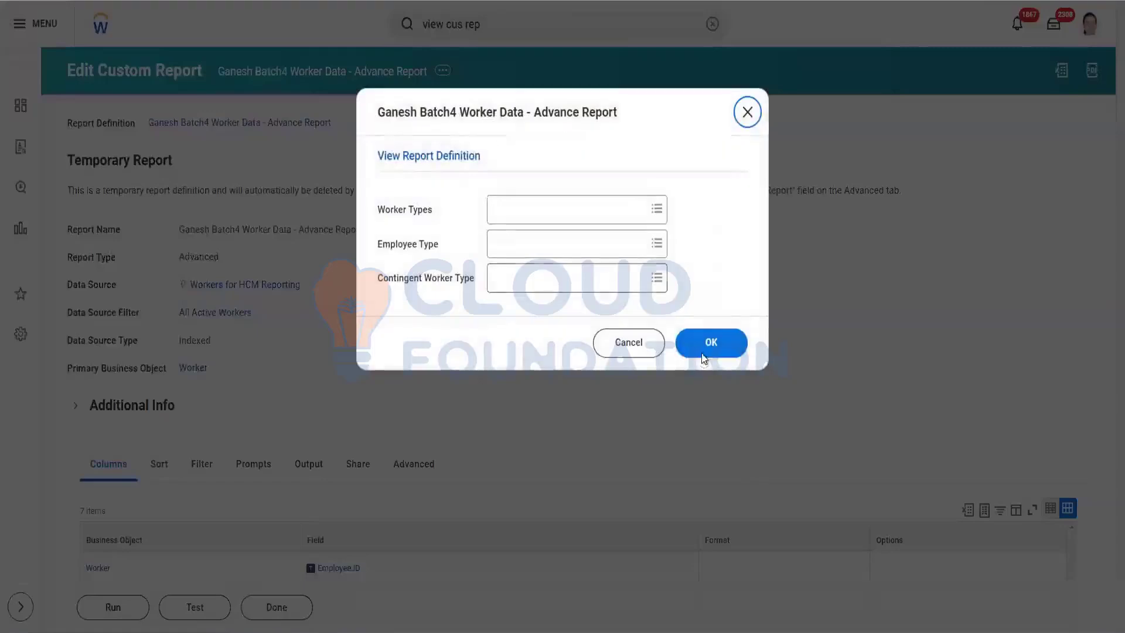
left_click(703, 355)
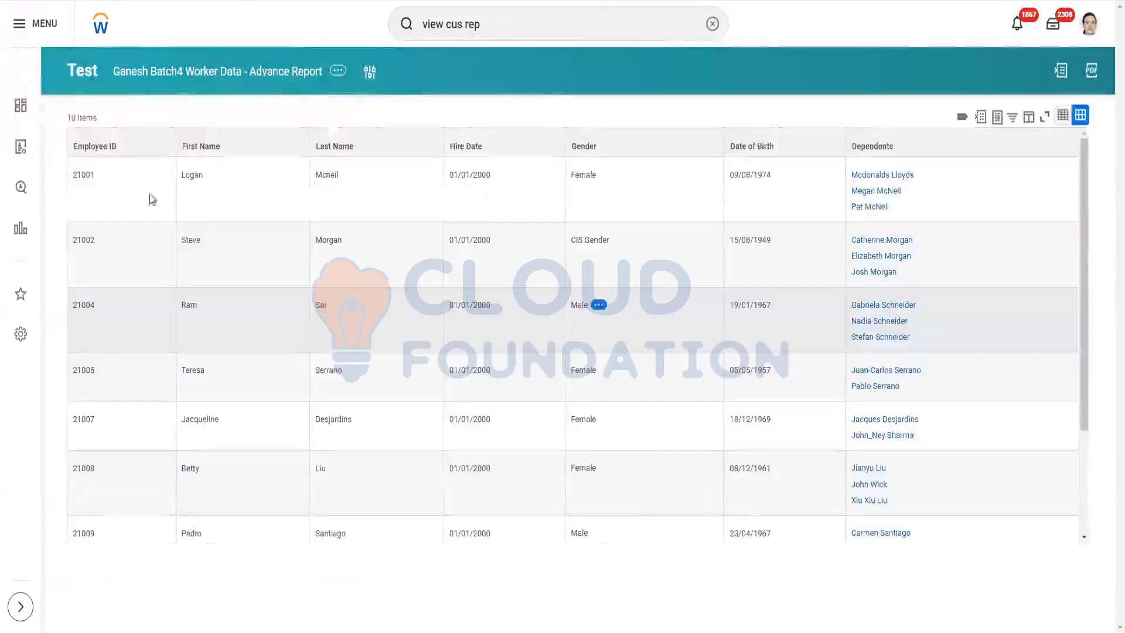
Inspect worker 21001 in the results, highlighting the employee ID and the Female gender value.
left_click_drag(83, 176, 100, 178)
left_click(325, 179)
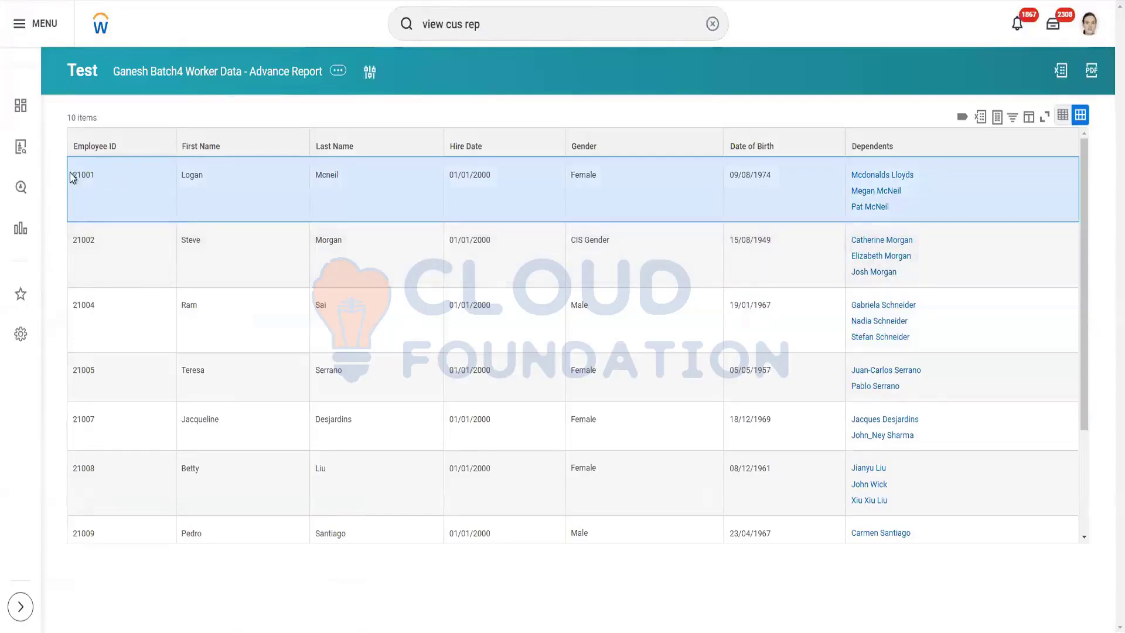
double_click(91, 177)
mouse_move(592, 180)
left_click_drag(574, 176, 597, 176)
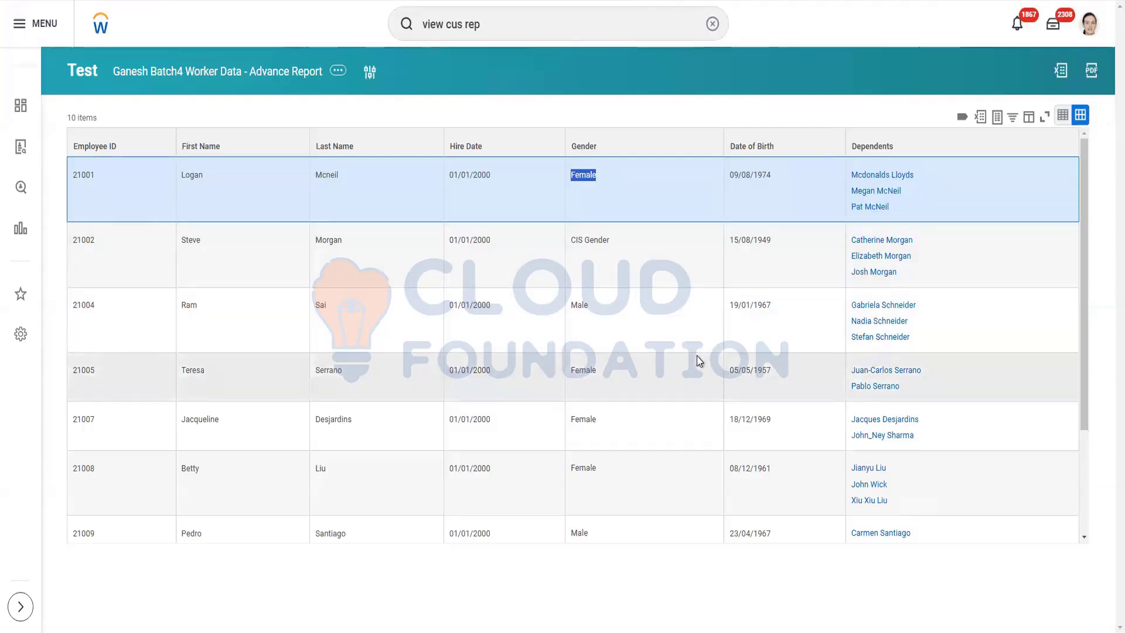
key("alt+Tab")
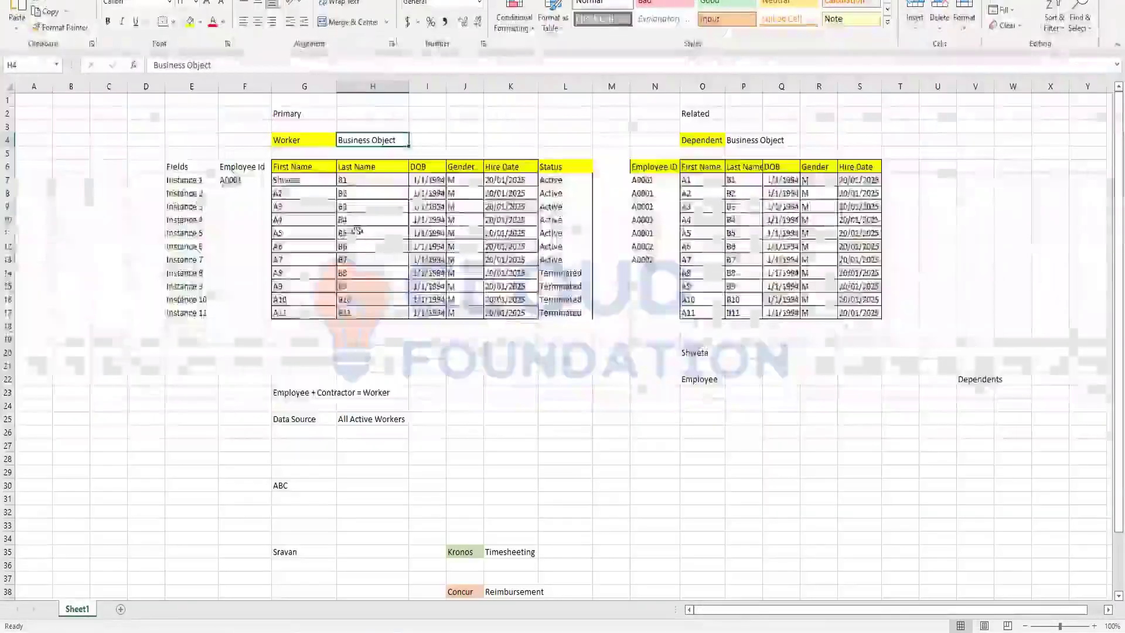
left_click_drag(244, 179, 566, 181)
left_click_drag(645, 180, 820, 249)
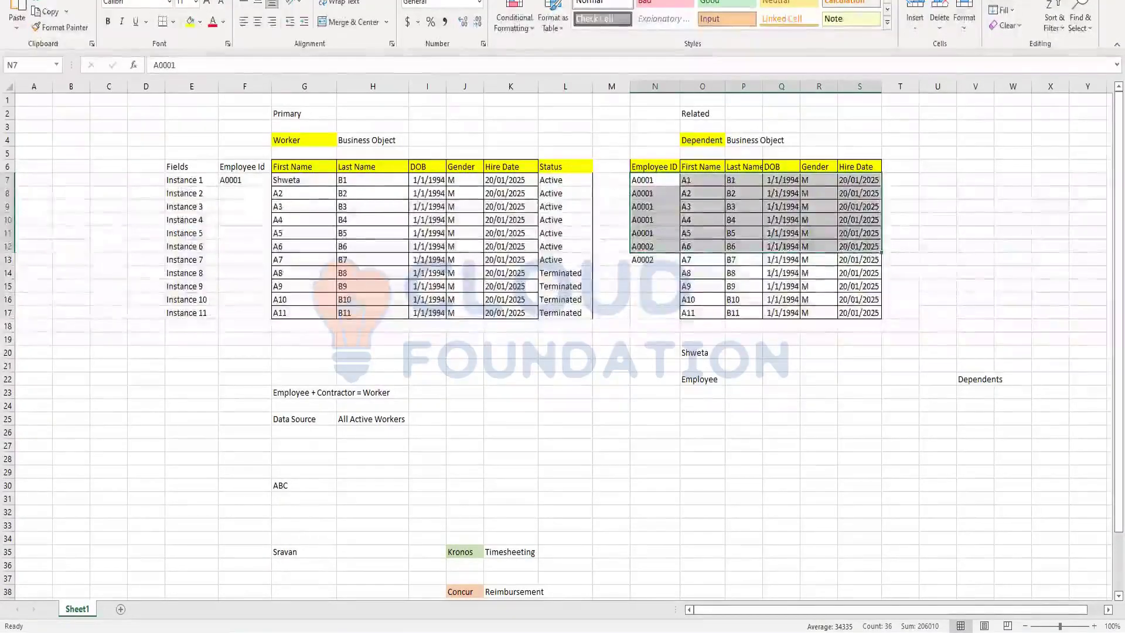
key("alt+Tab")
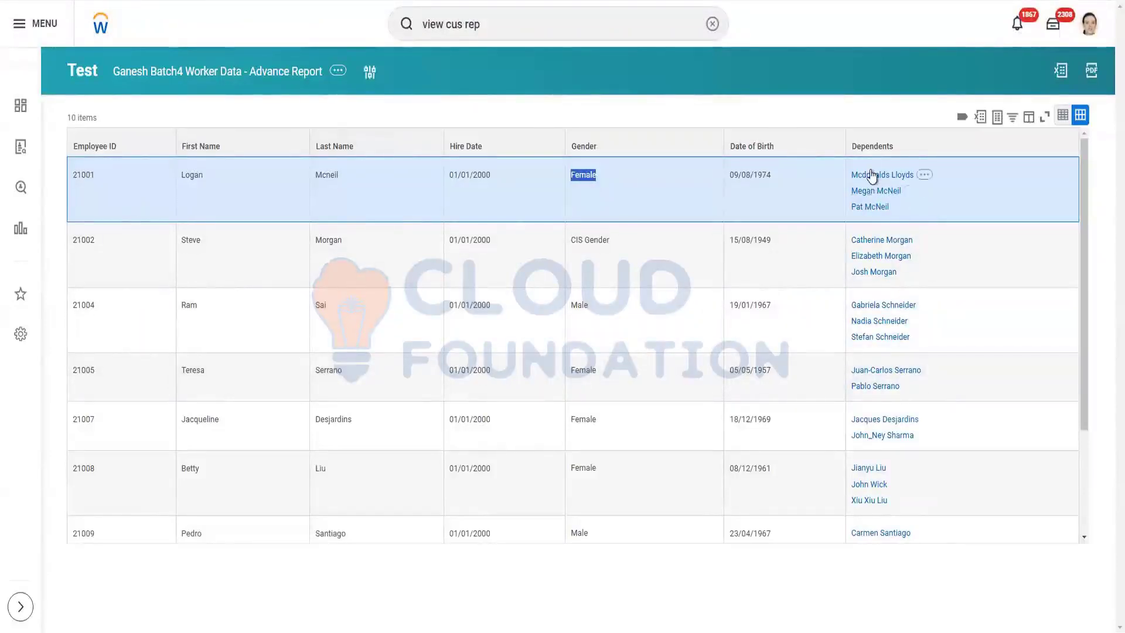
Open Ganesh Batch4 Worker Data - Advance Report for editing from Related Actions > Custom Report > Edit.
mouse_move(882, 211)
mouse_move(885, 182)
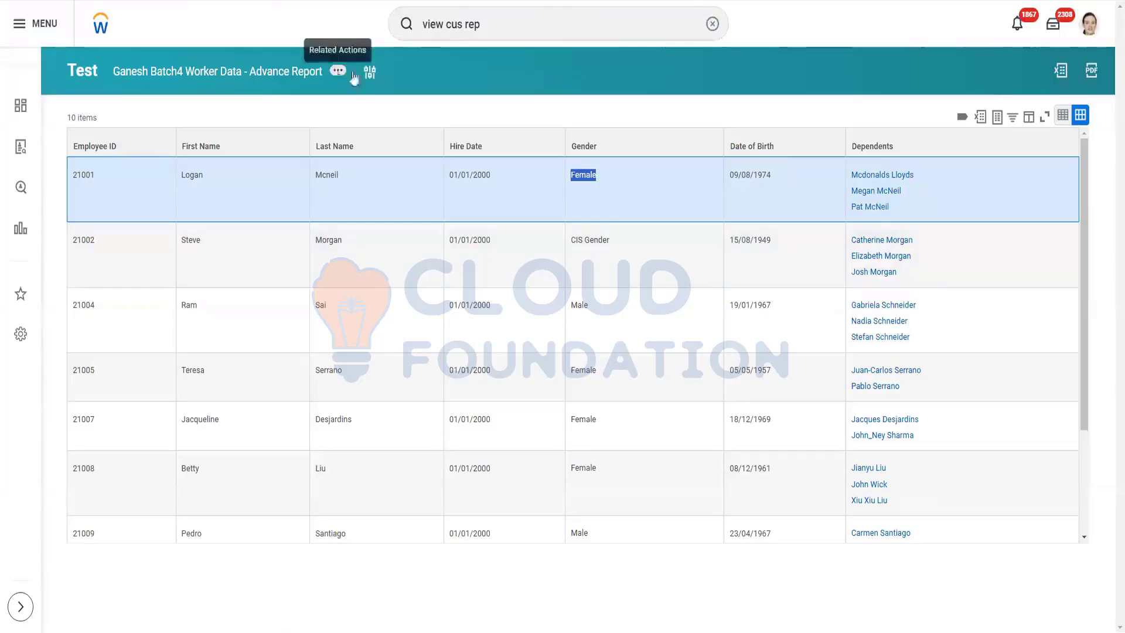
left_click(396, 154)
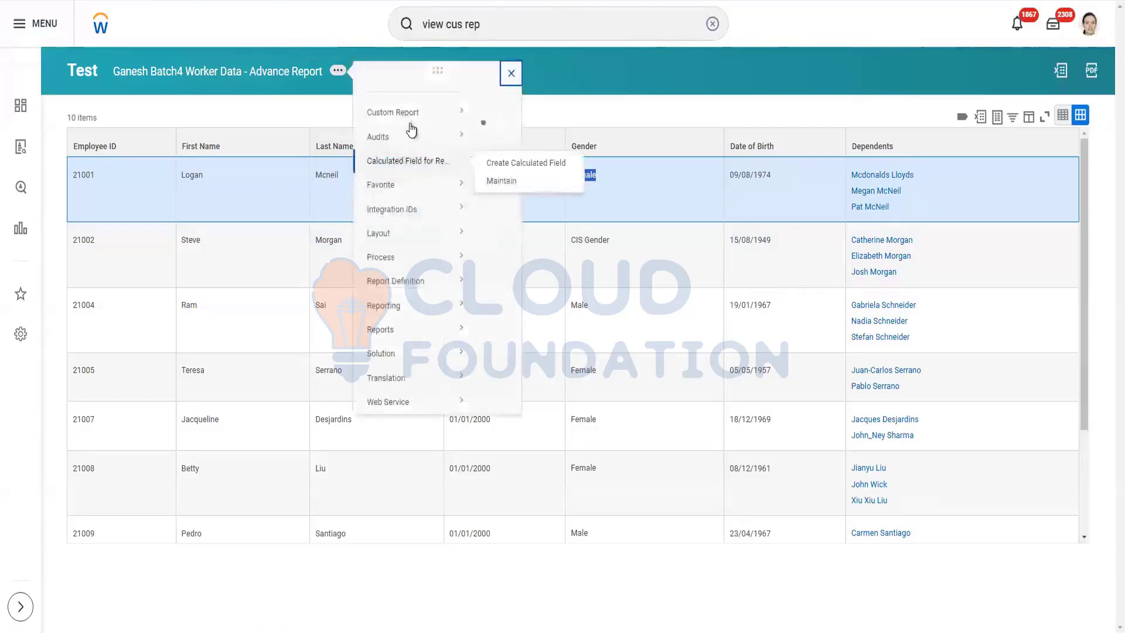
mouse_move(414, 126)
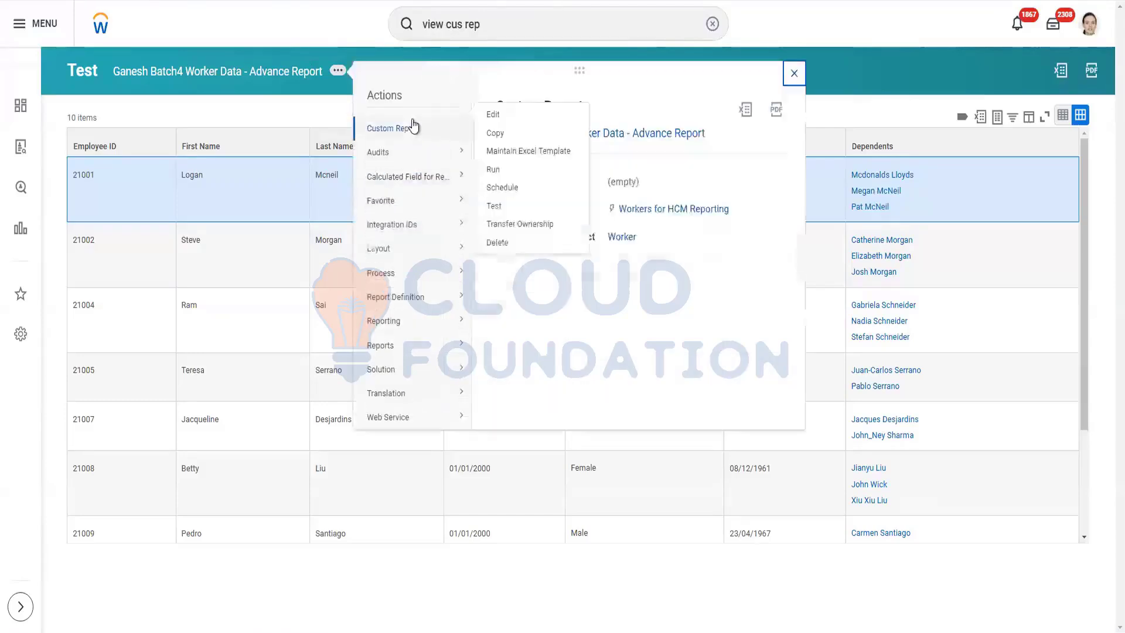
left_click(491, 116)
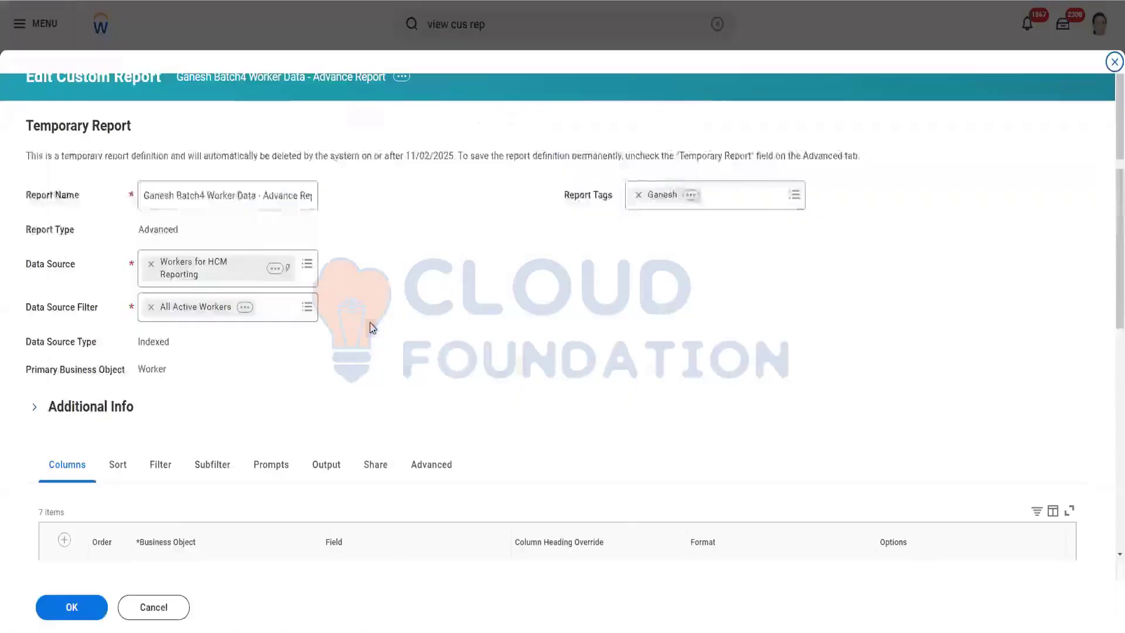
Add an eighth column from the Dependents business object showing Legal Name - First Name.
scroll(377, 335, "down", 3)
scroll(380, 343, "down", 5)
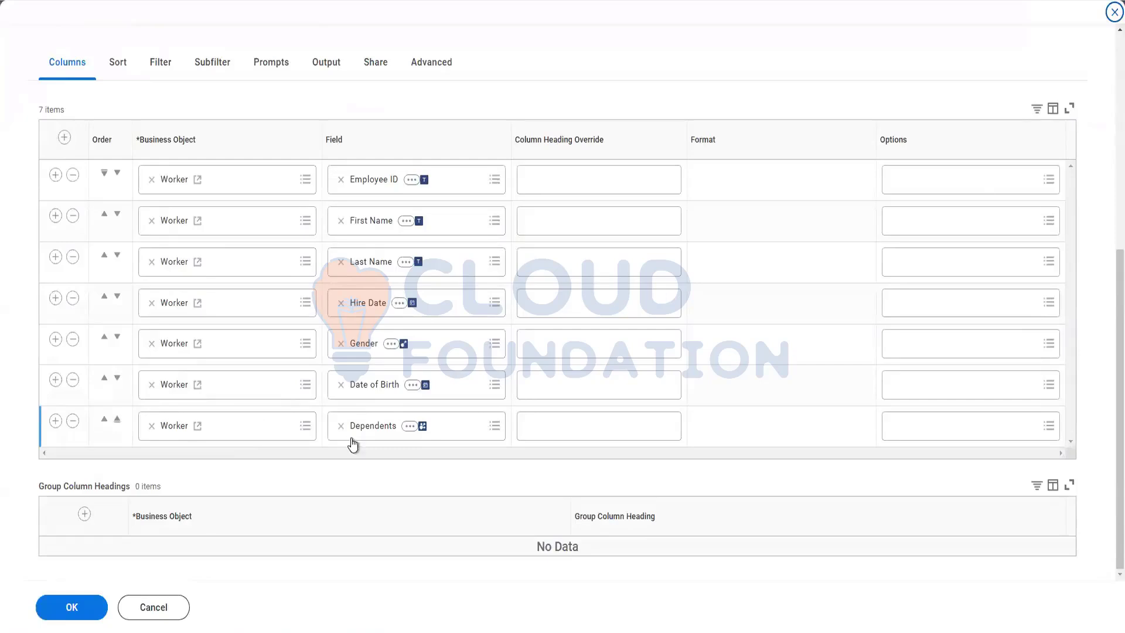
left_click(55, 421)
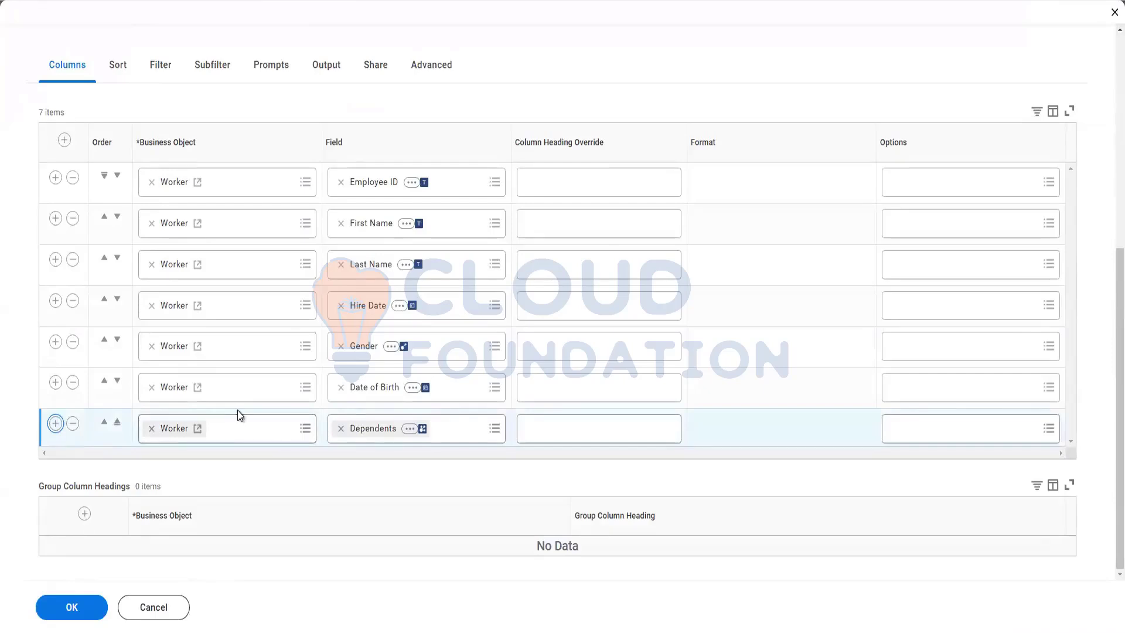
left_click(55, 423)
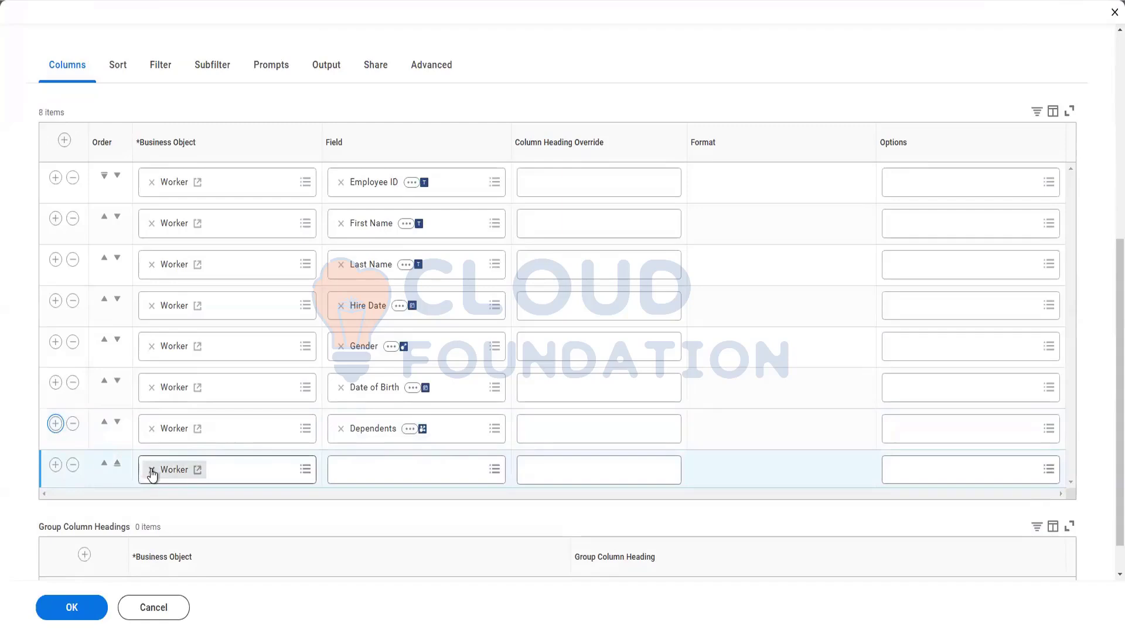
left_click(152, 470)
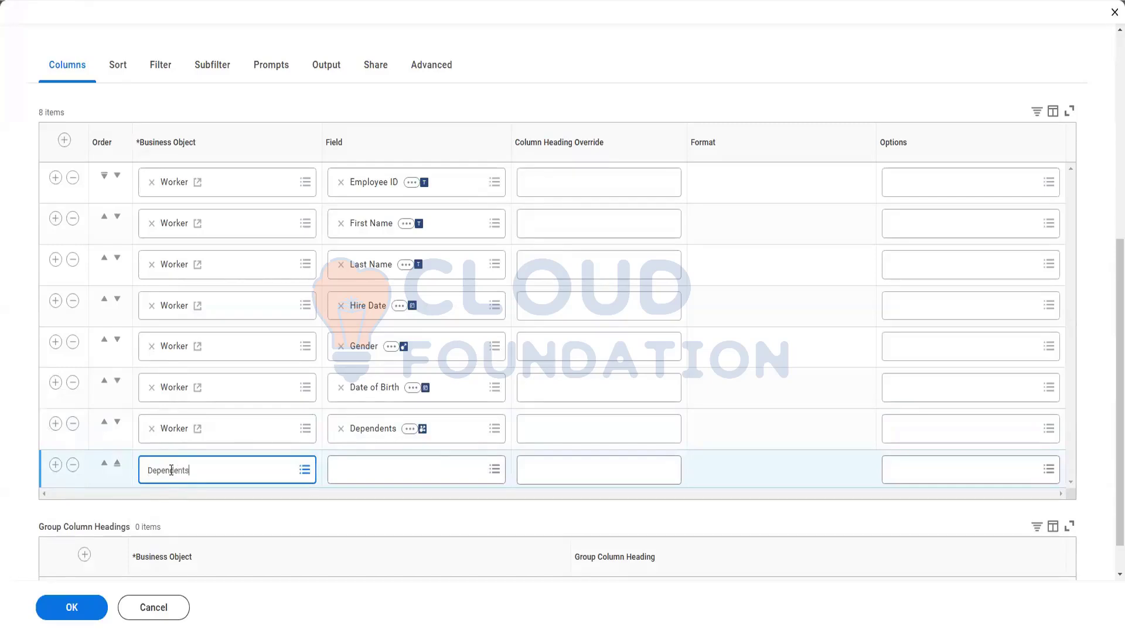
key("Return")
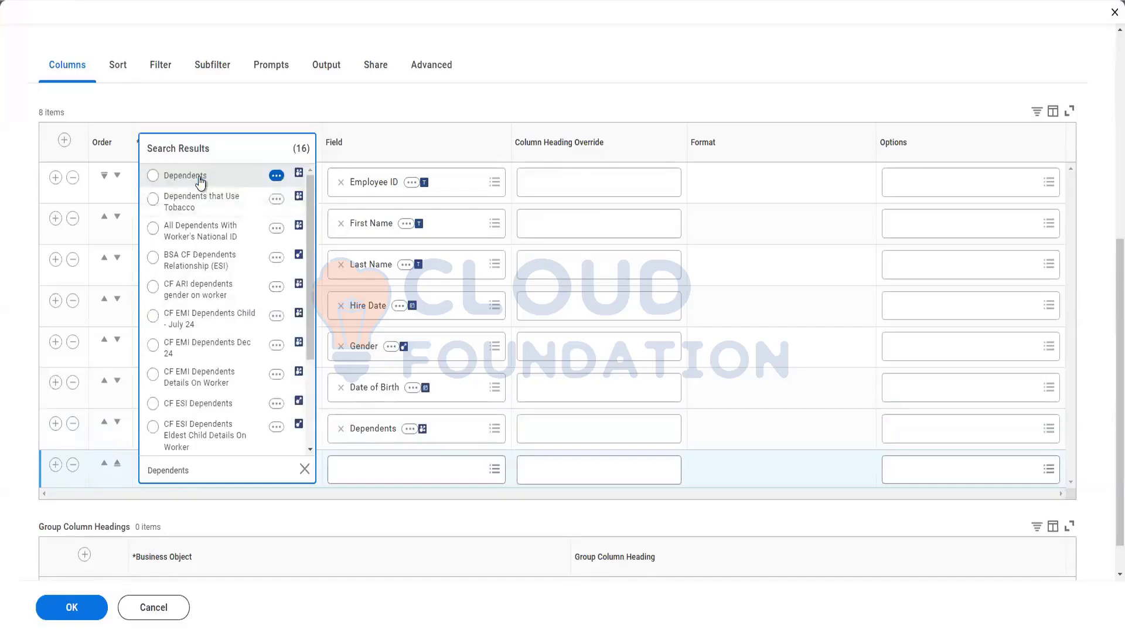
left_click(200, 180)
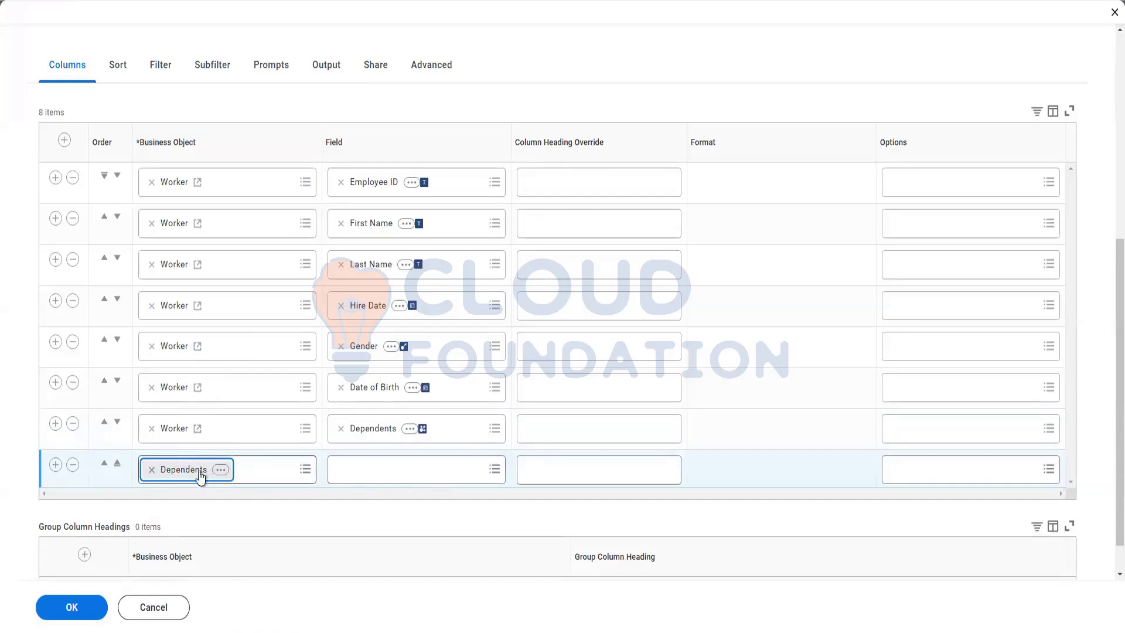
left_click(360, 471)
type("First name")
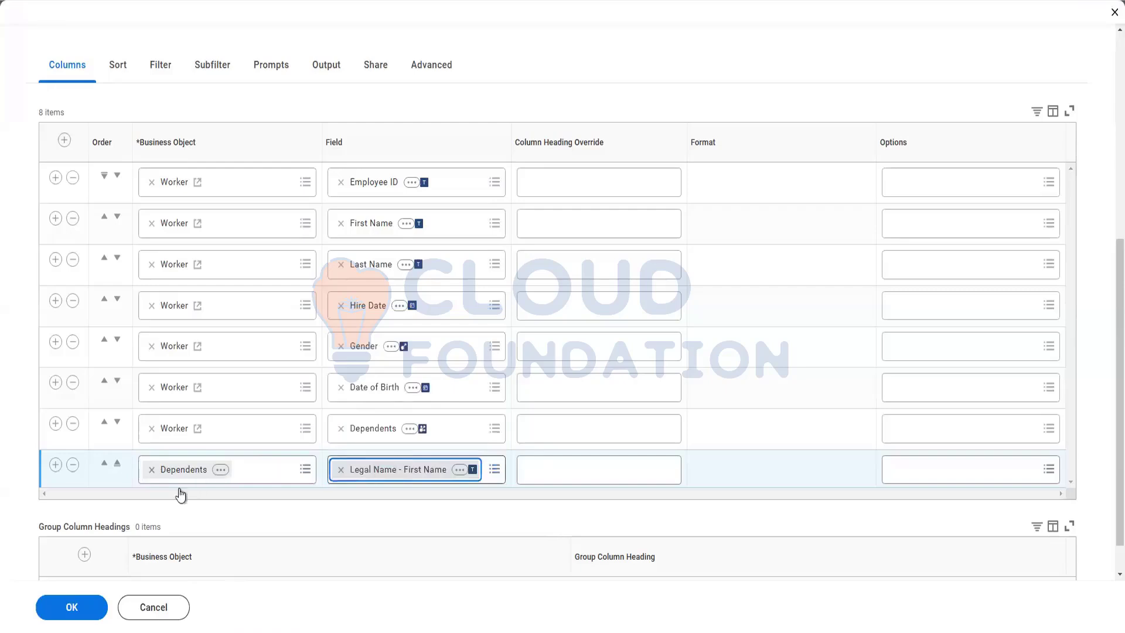
left_click(55, 465)
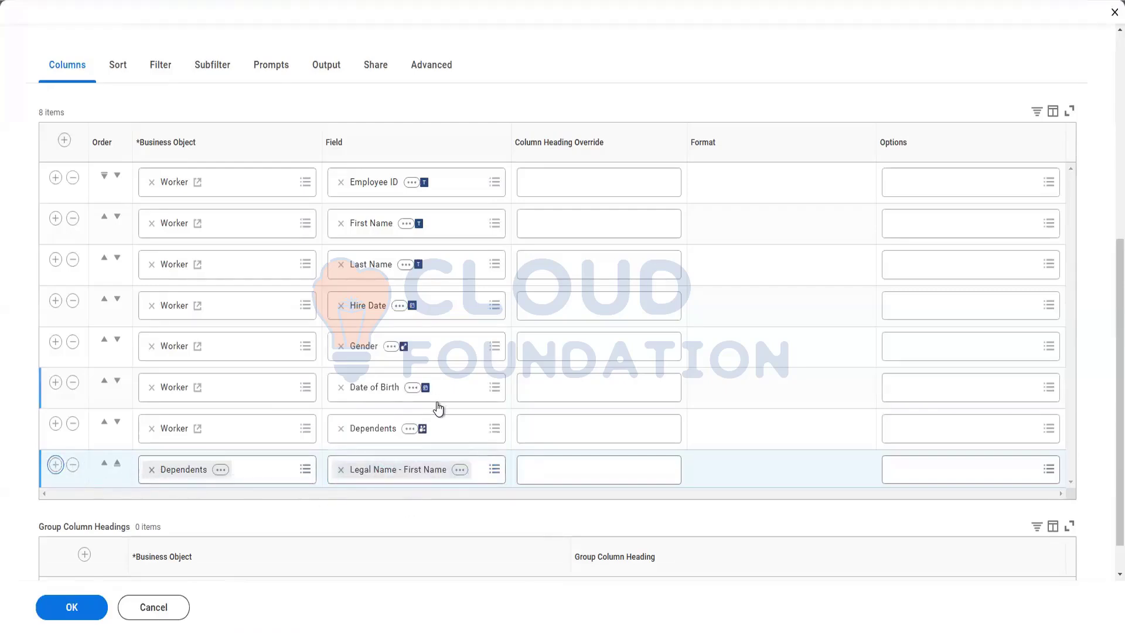
Set the new Dependents column's field to Legal Name - Last Name.
scroll(433, 406, "down", 1)
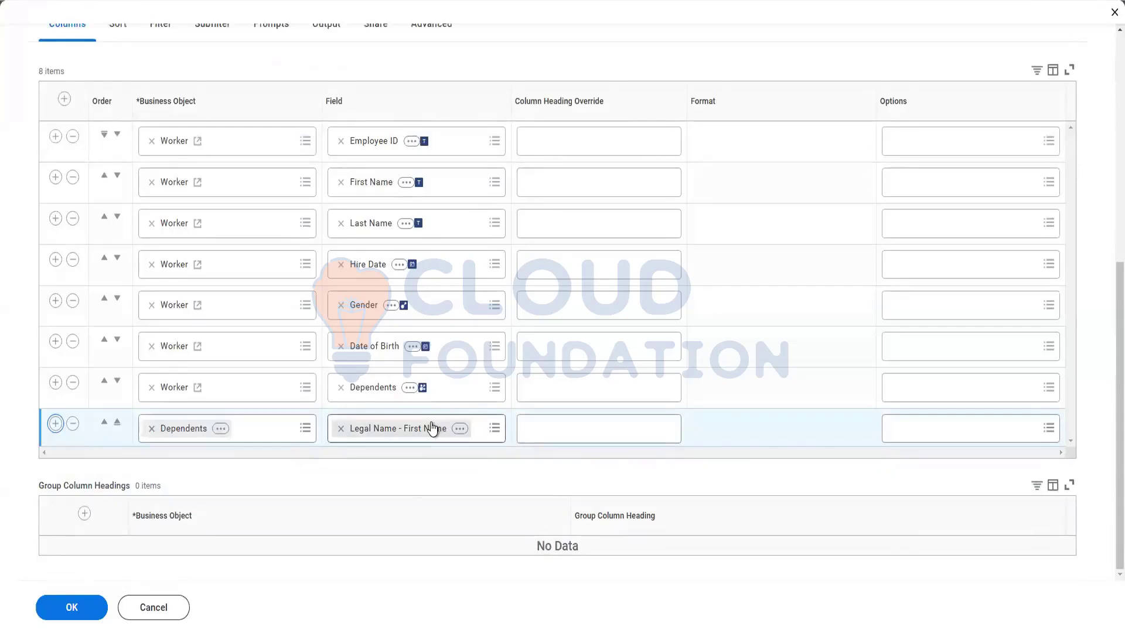
left_click(389, 469)
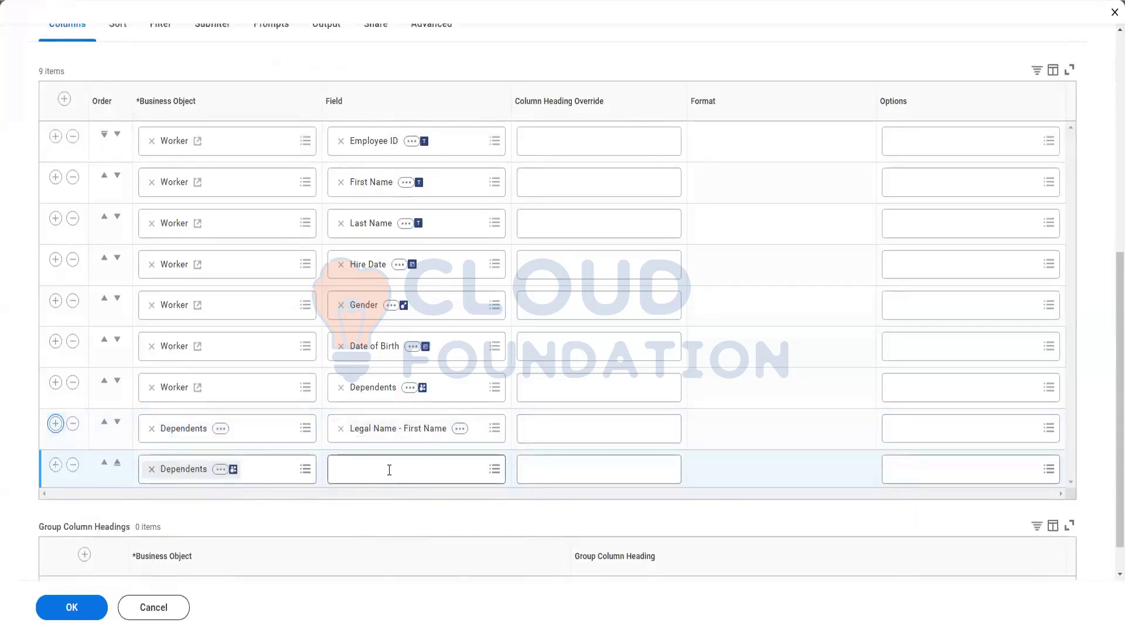
type("last name")
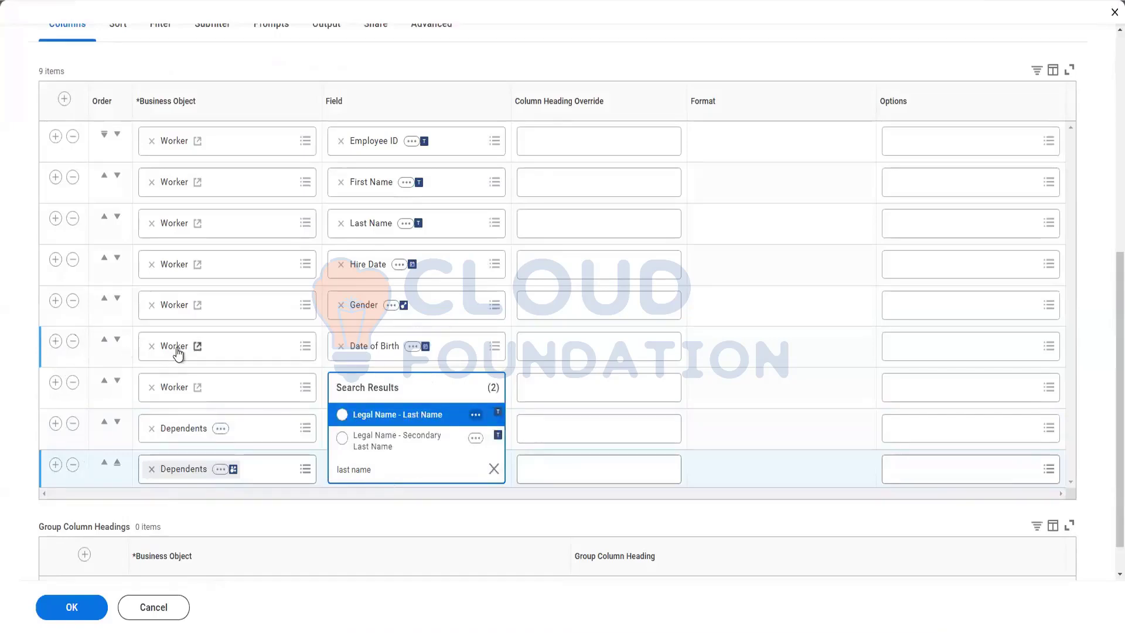
left_click(384, 415)
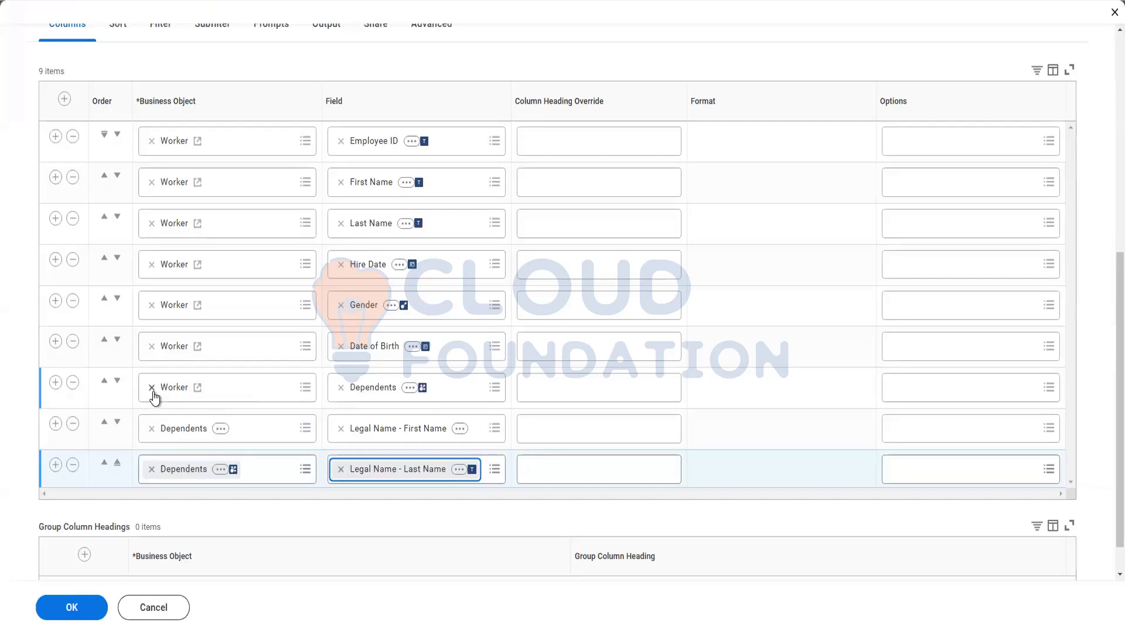
Add a Dependents column showing Gender.
left_click(54, 466)
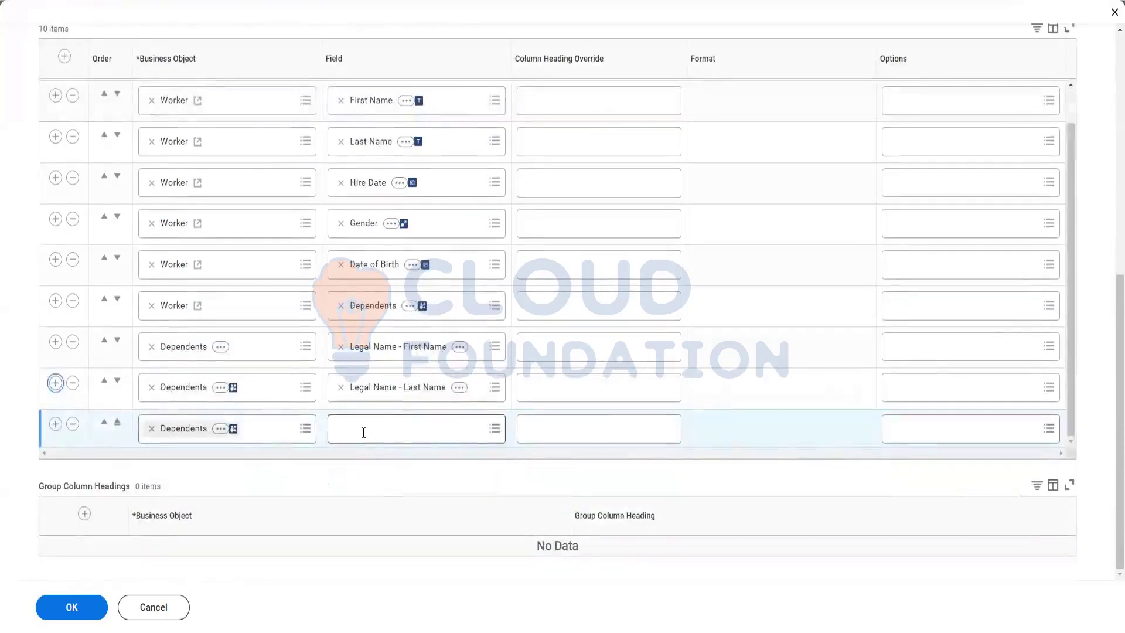
left_click(363, 429)
type("gender")
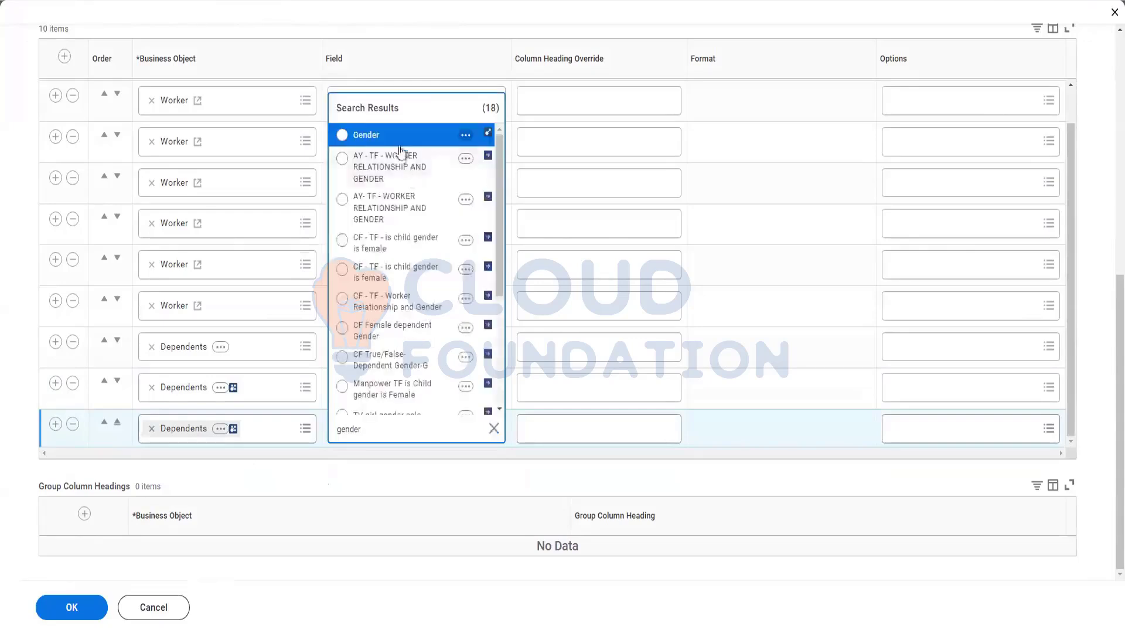
left_click(400, 138)
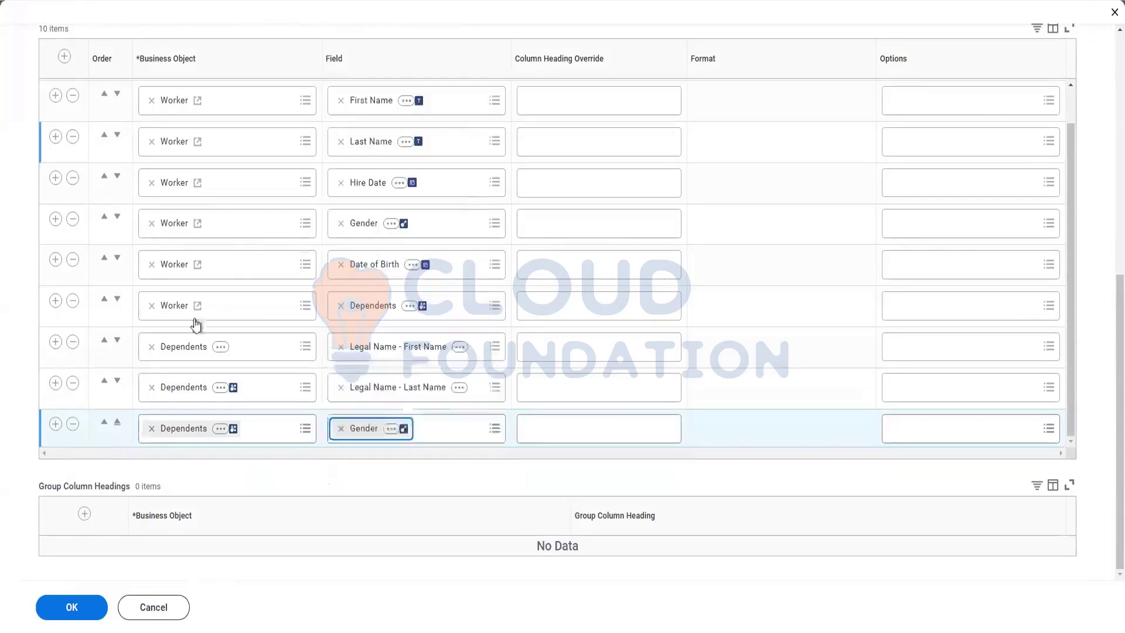
Add an eleventh Dependents column showing Date of Birth.
left_click(54, 425)
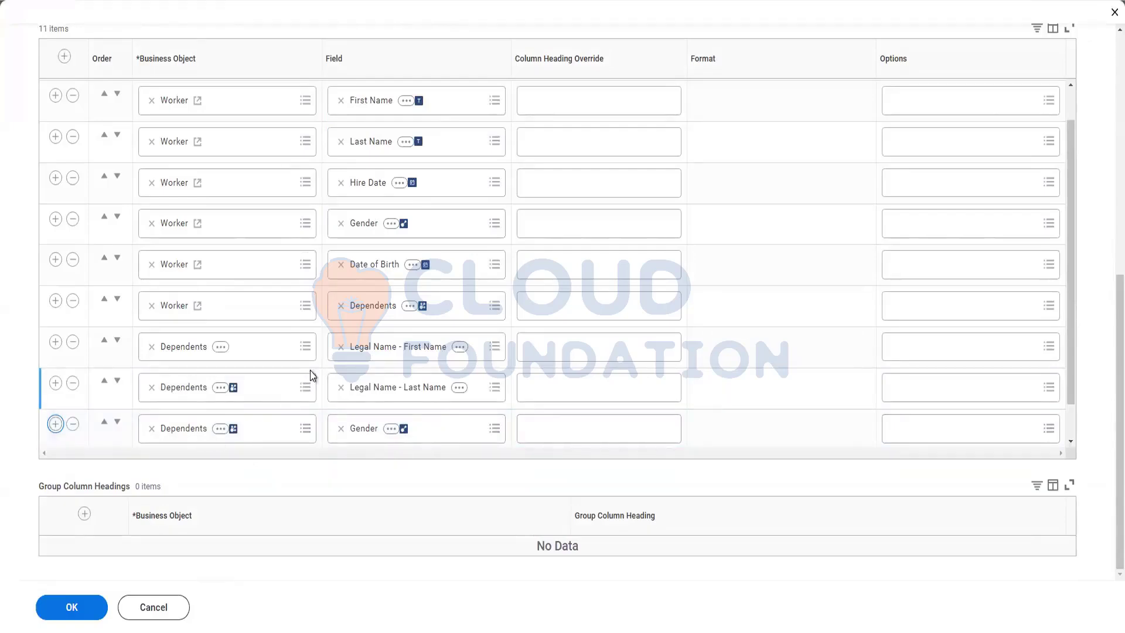
scroll(347, 369, "down", 1)
left_click(358, 433)
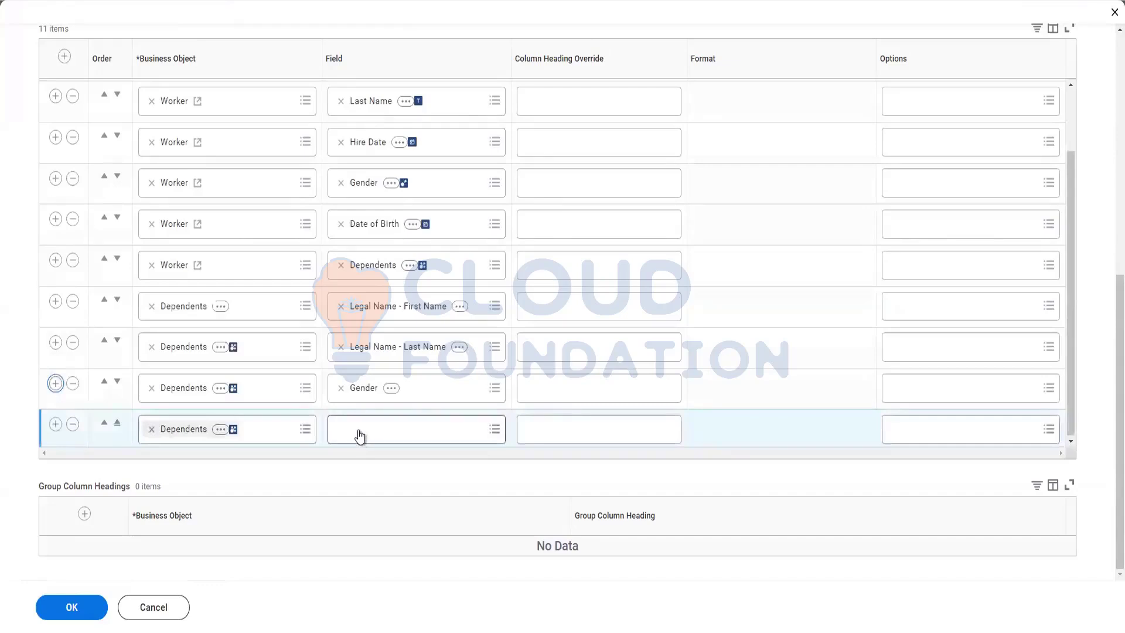
type("Dat")
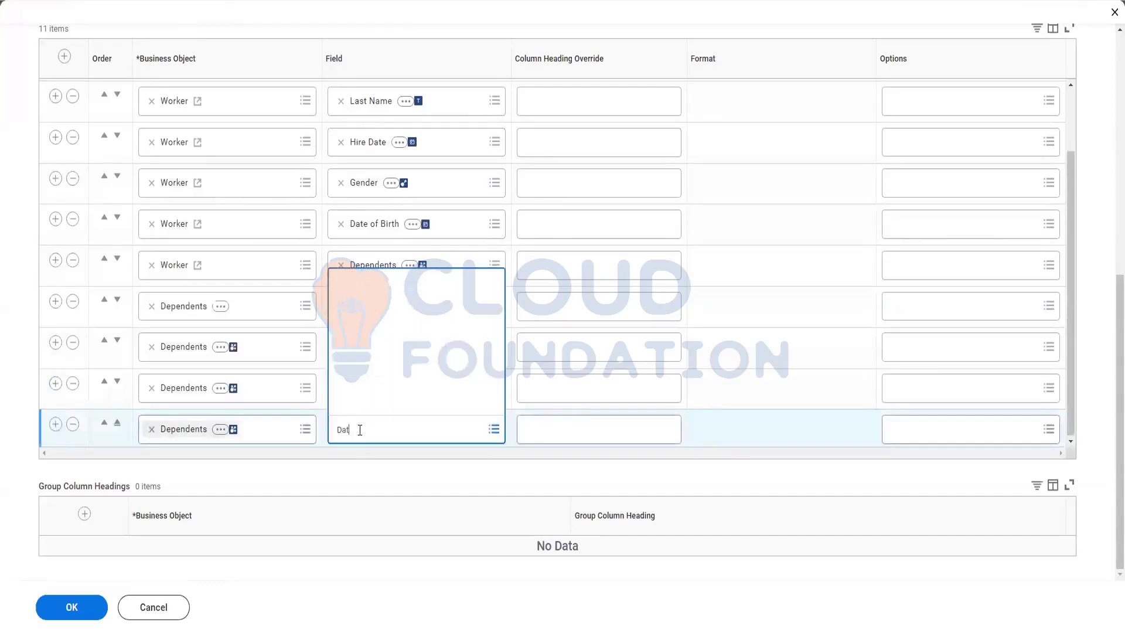
type("e of birth")
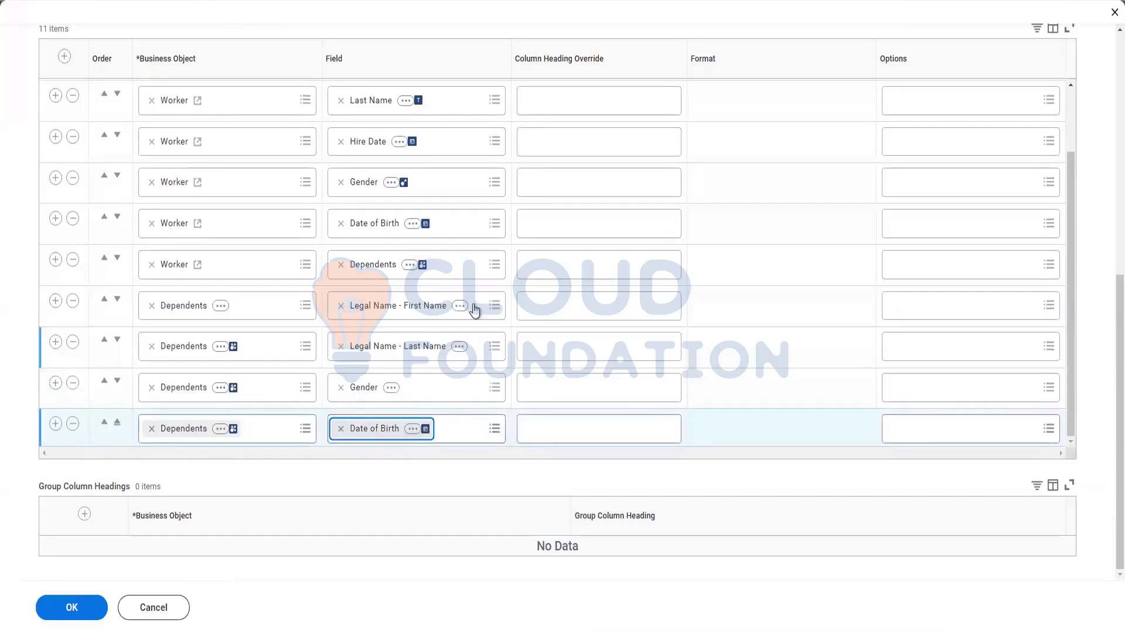
left_click(546, 315)
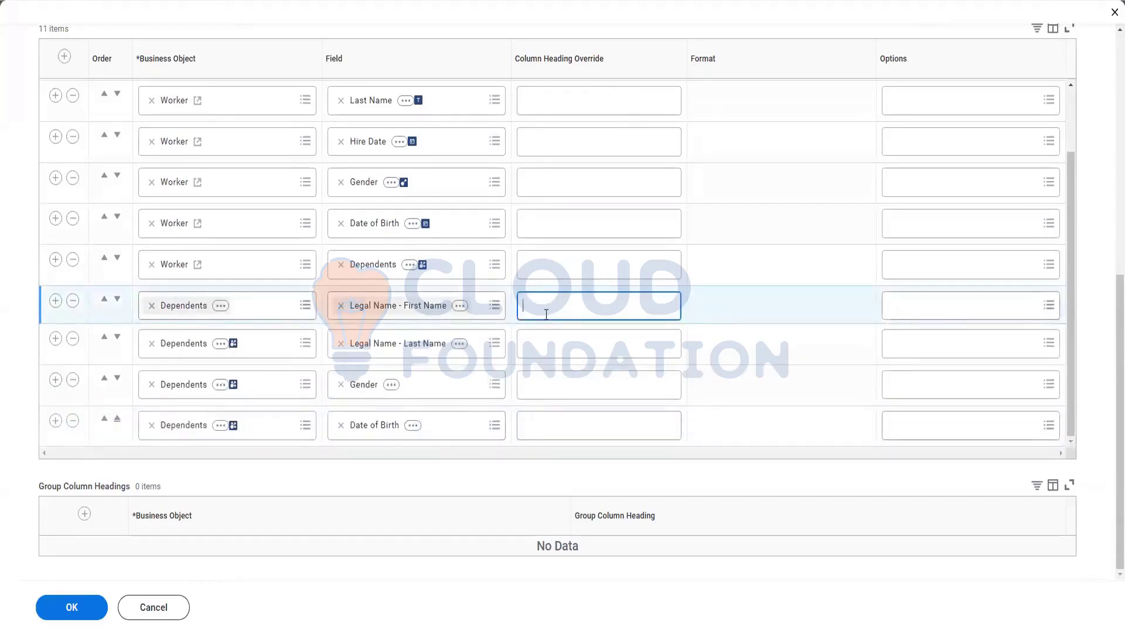
Override headings to Dependent First Name, Dependent Last Name, Dependent Gender and Dependent DOB, then save.
type("Dependent First Name")
left_click(554, 345)
type("Dependen")
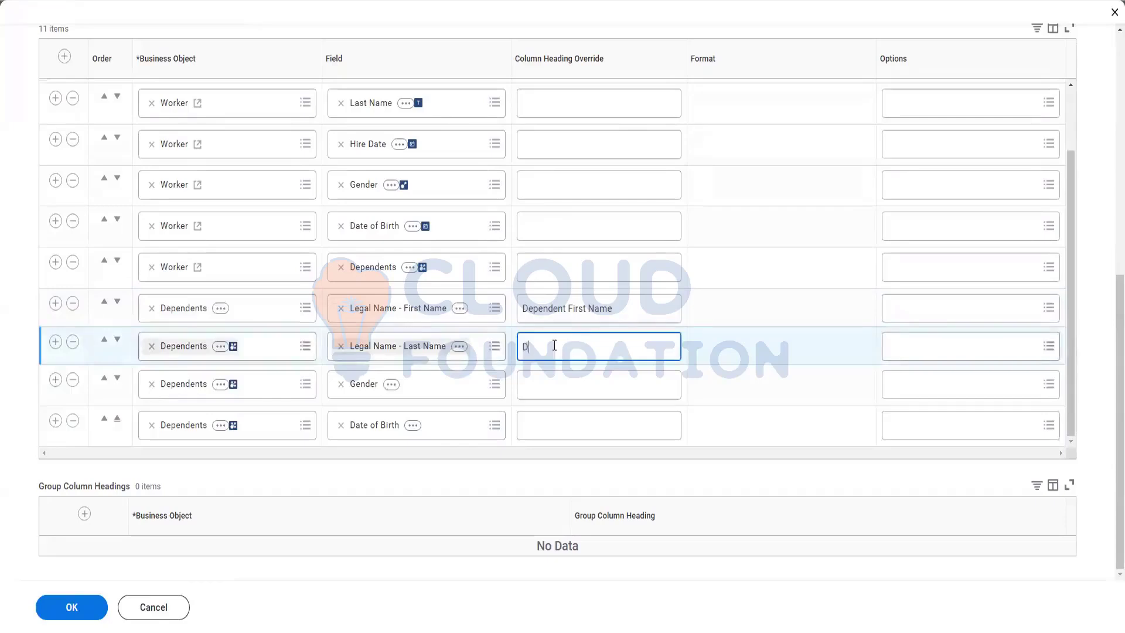
type("t Last Name")
left_click(558, 382)
type("Dependent Gender")
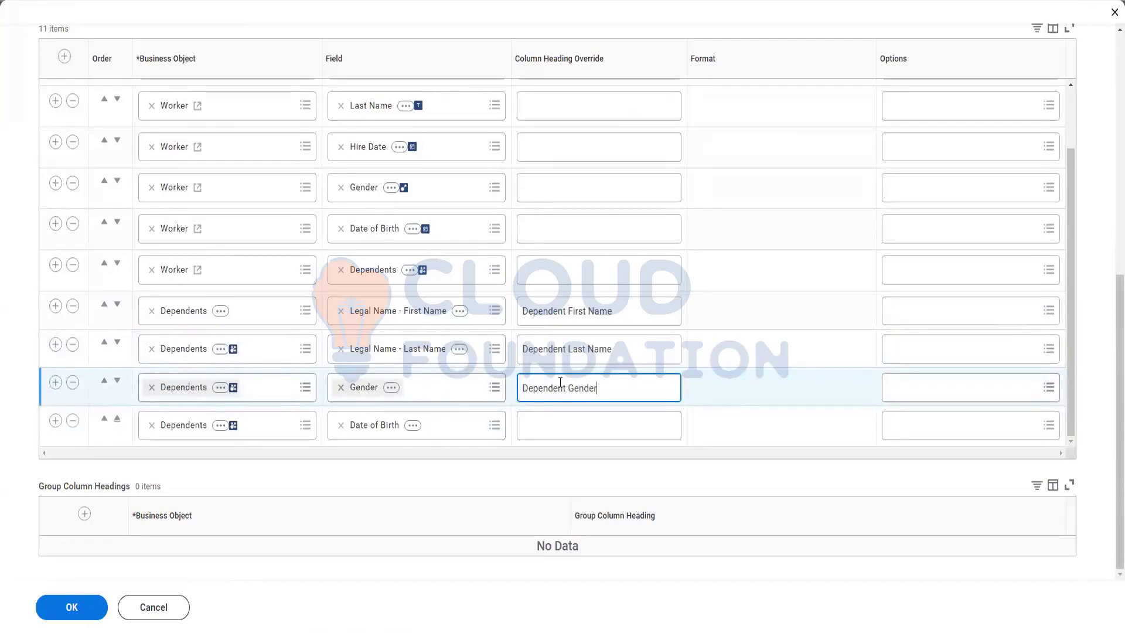
left_click(555, 420)
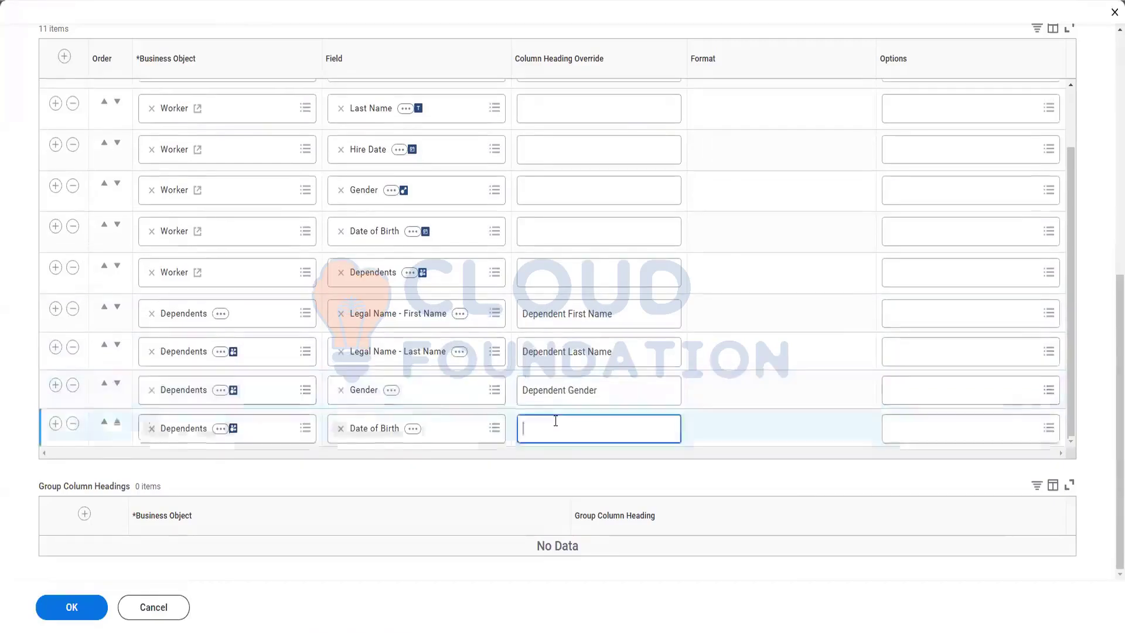
type("Dependent DOB")
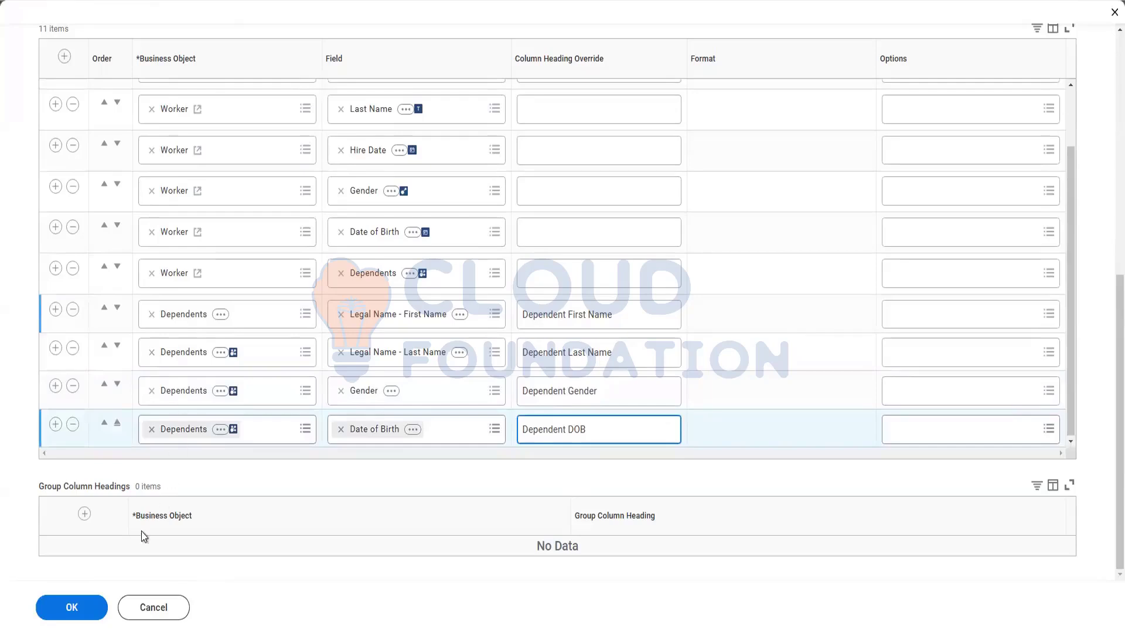
left_click(83, 613)
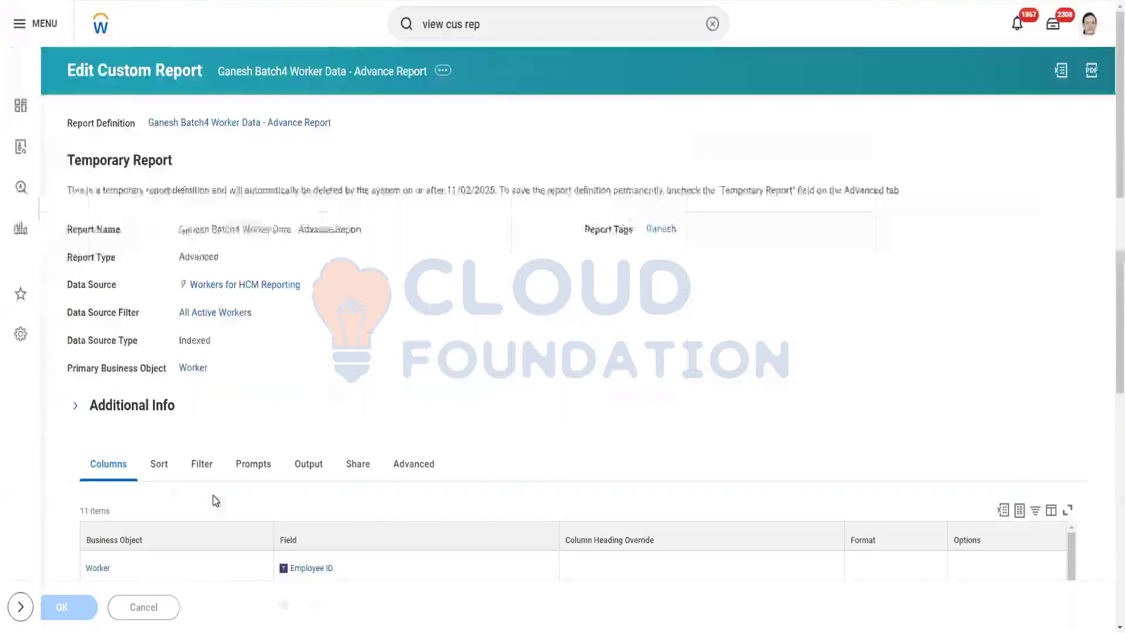
Test-run the Advance Report with Worker Types, Employee Type and Contingent Worker Type prompts left blank.
scroll(213, 495, "down", 6)
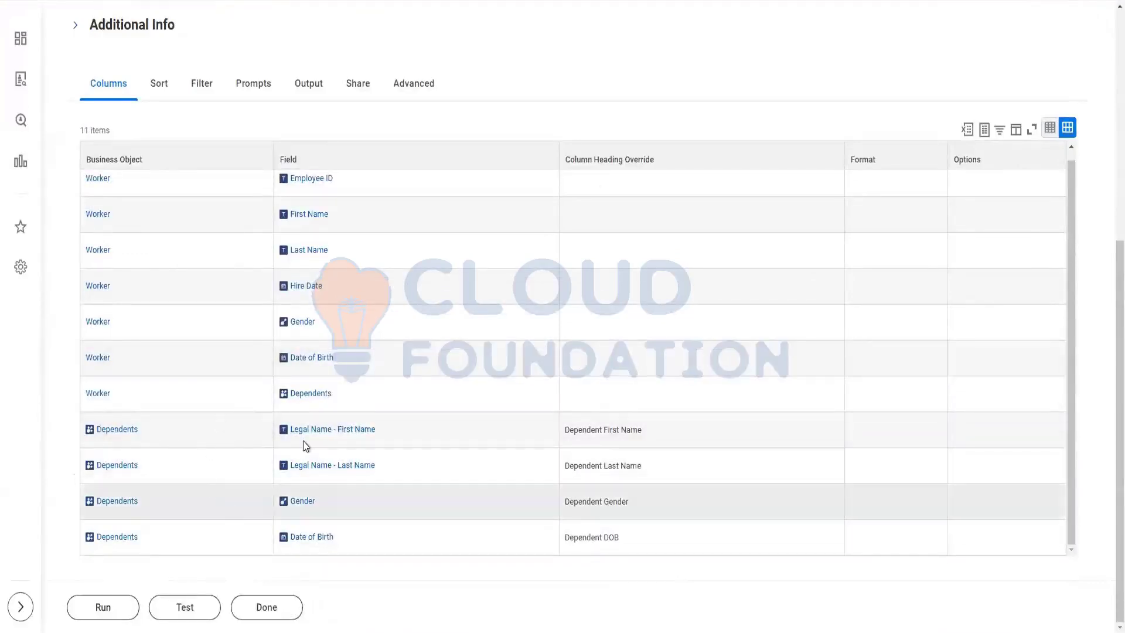
mouse_move(108, 444)
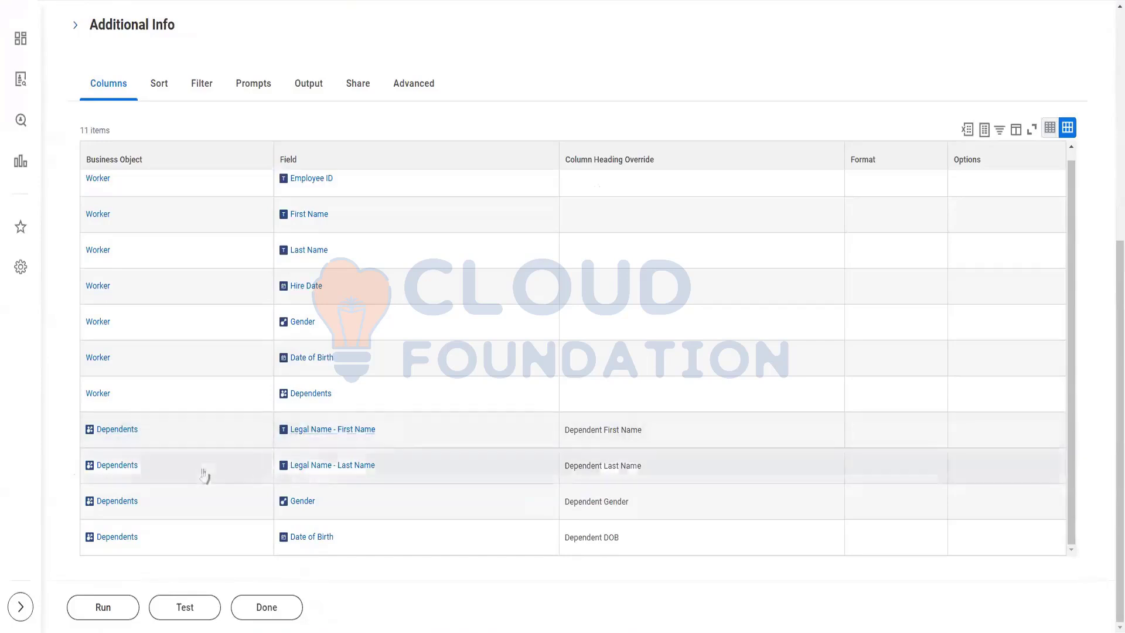
left_click(185, 613)
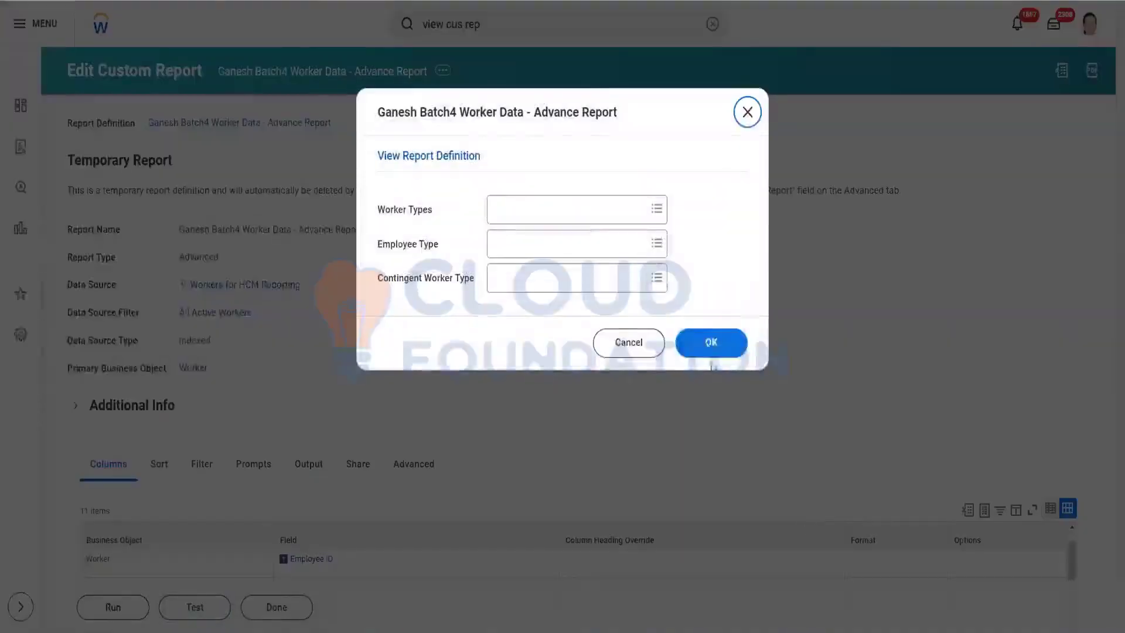
left_click(716, 343)
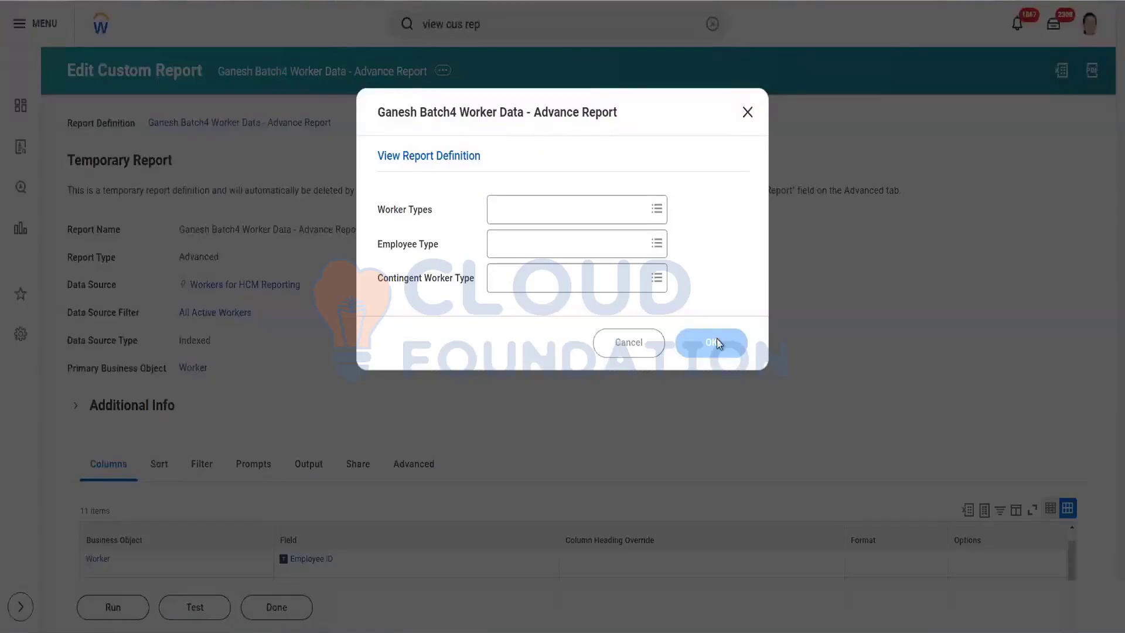
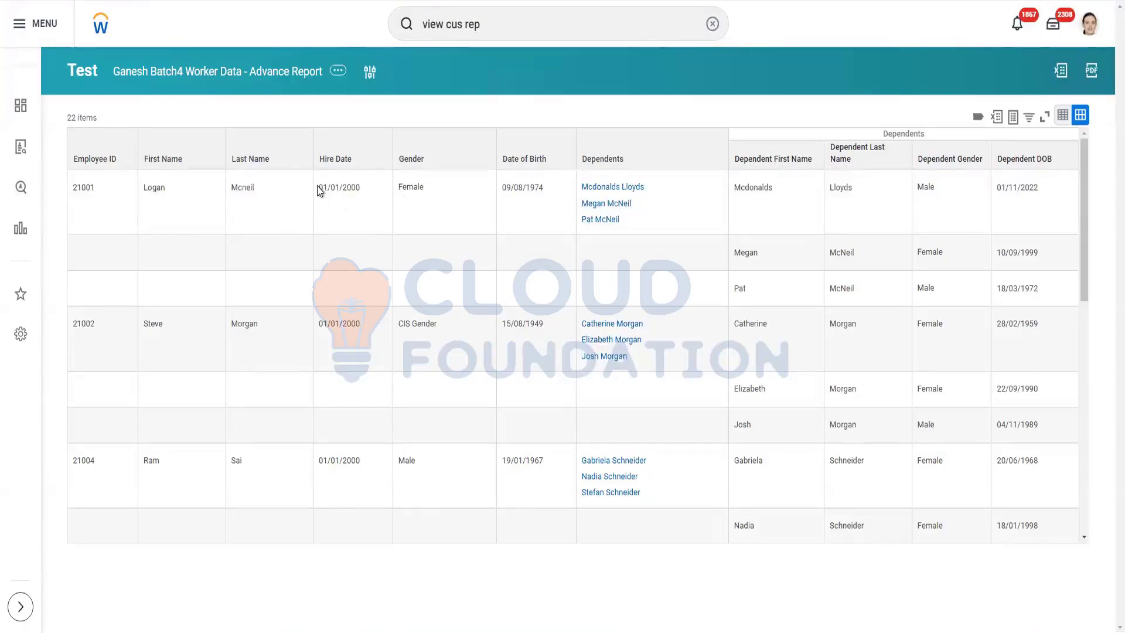
Select the first worker in the 22-item test results and bring up the report's Custom Report actions.
left_click(352, 192)
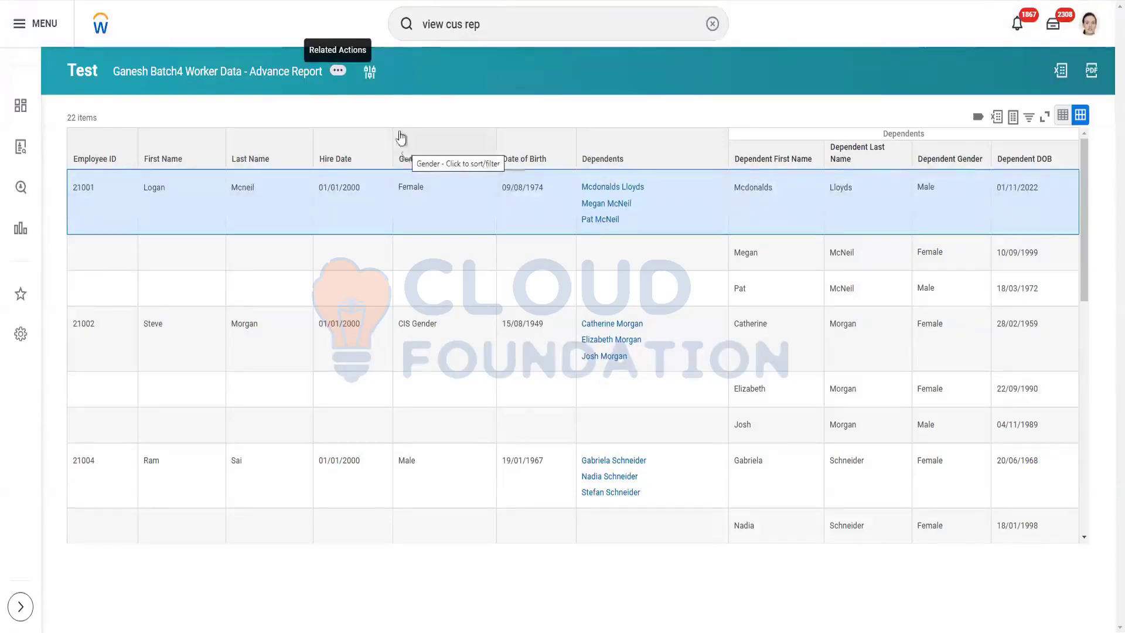
mouse_move(430, 129)
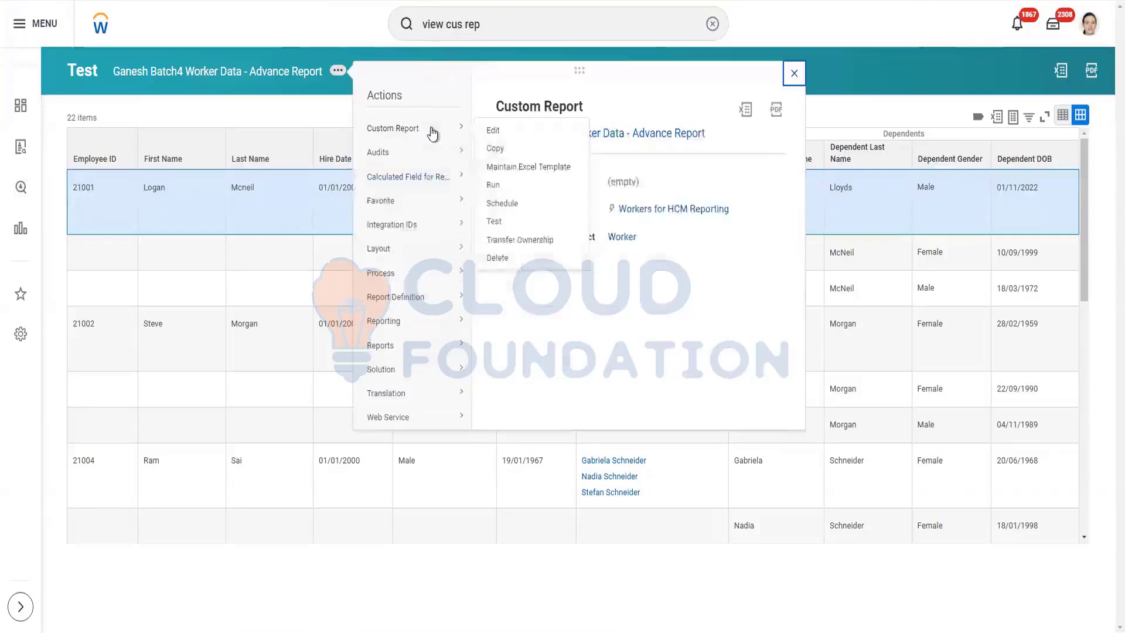
Edit the worker data advanced report definition and go to its Sort settings.
left_click(492, 132)
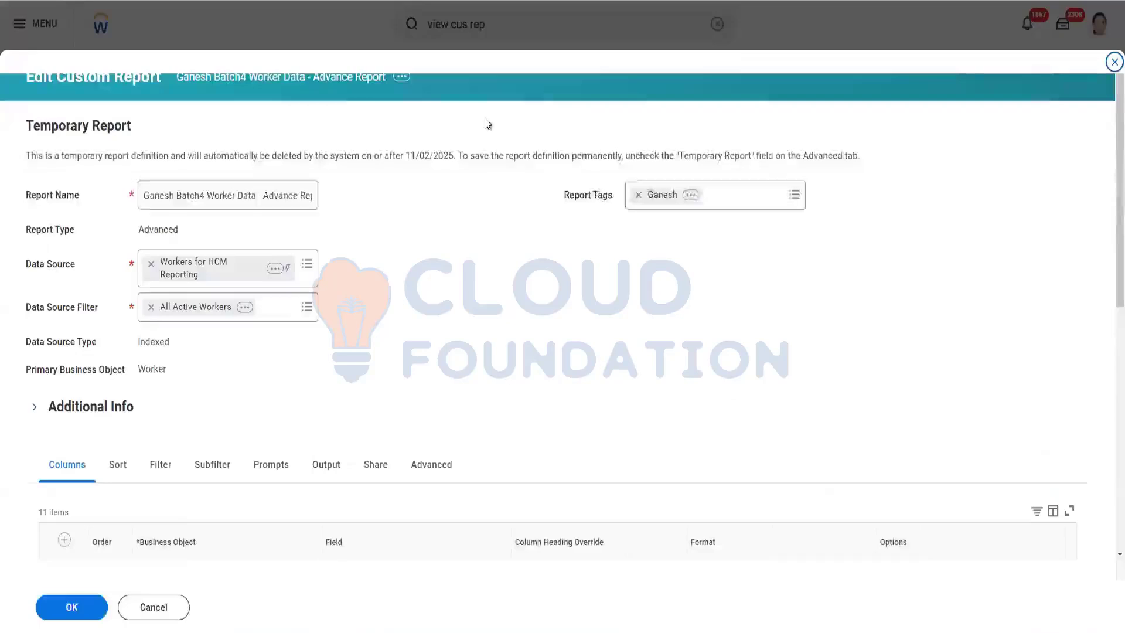
scroll(476, 248, "down", 3)
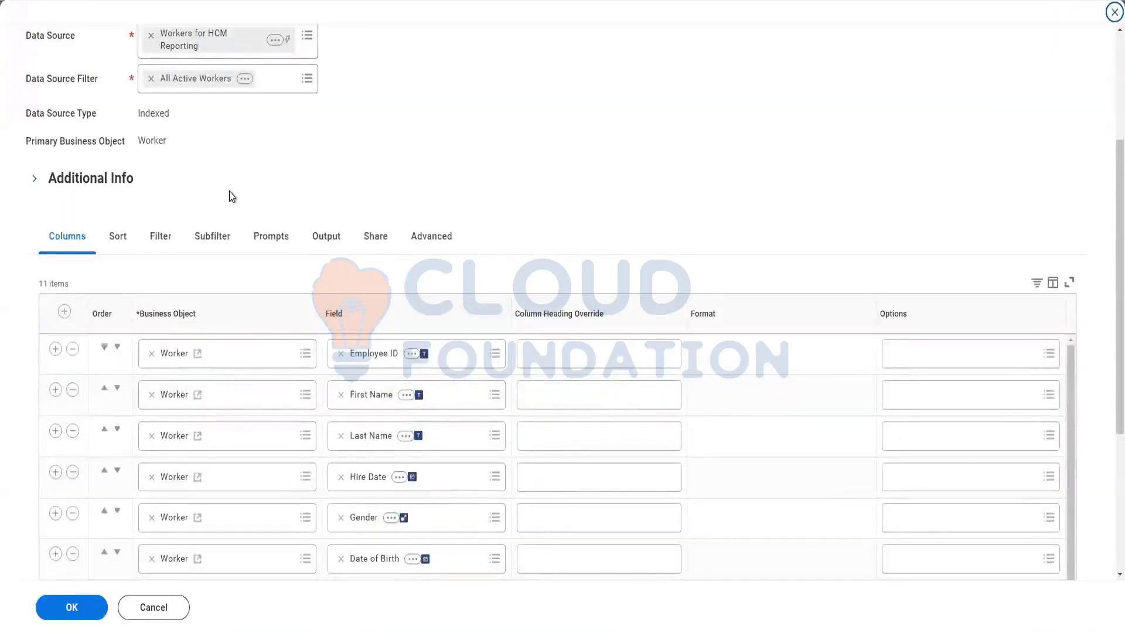
scroll(236, 246, "up", 3)
scroll(227, 267, "down", 3)
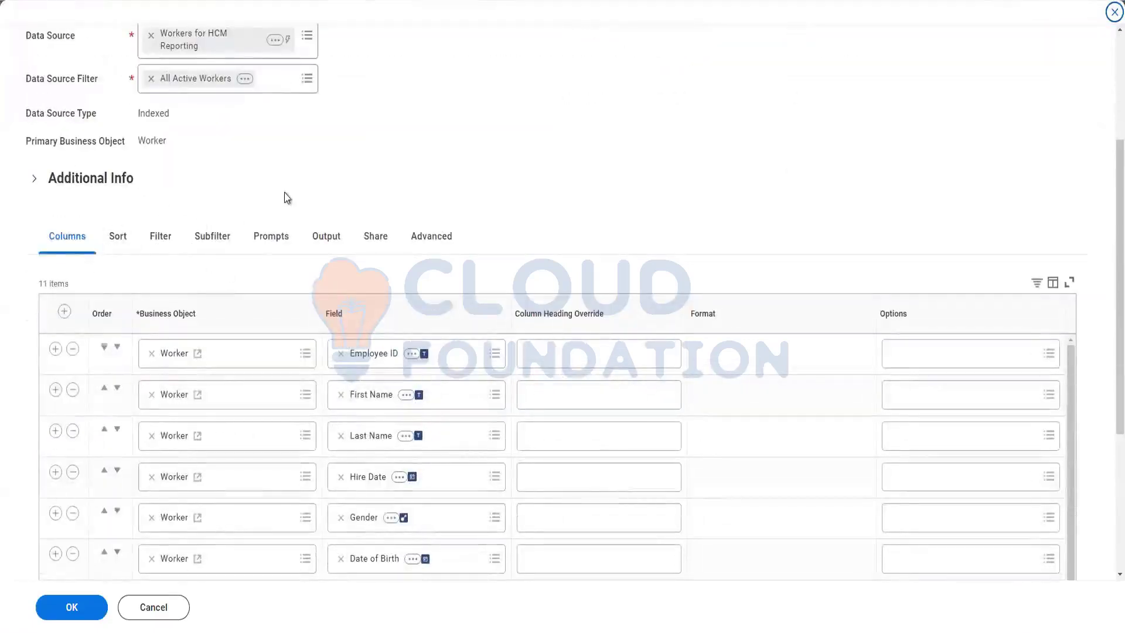
left_click(111, 245)
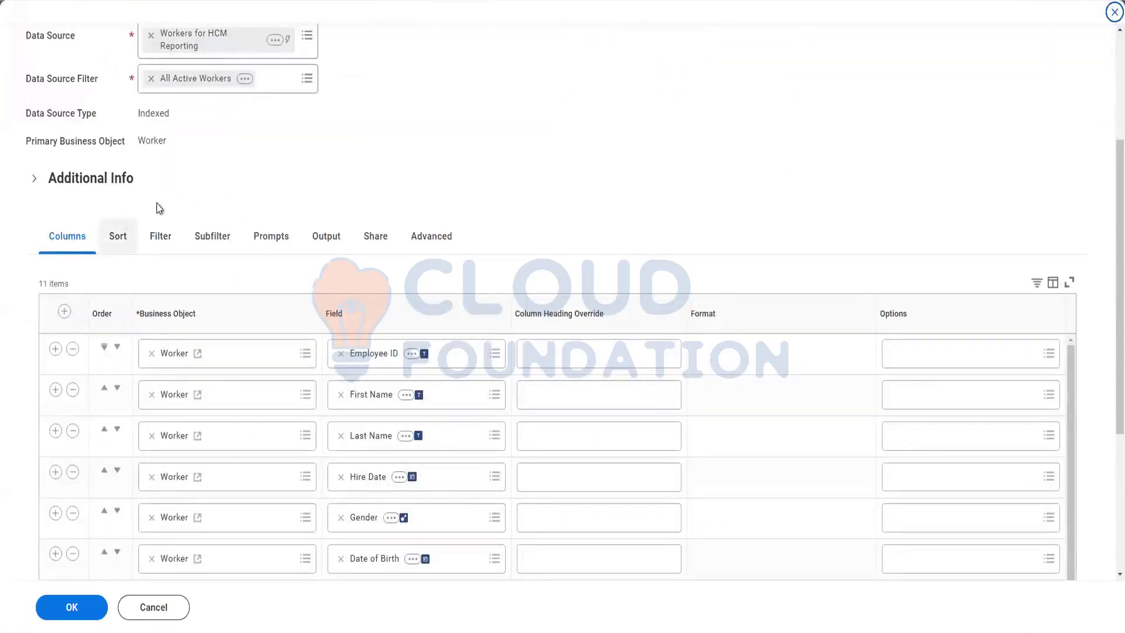
left_click(121, 246)
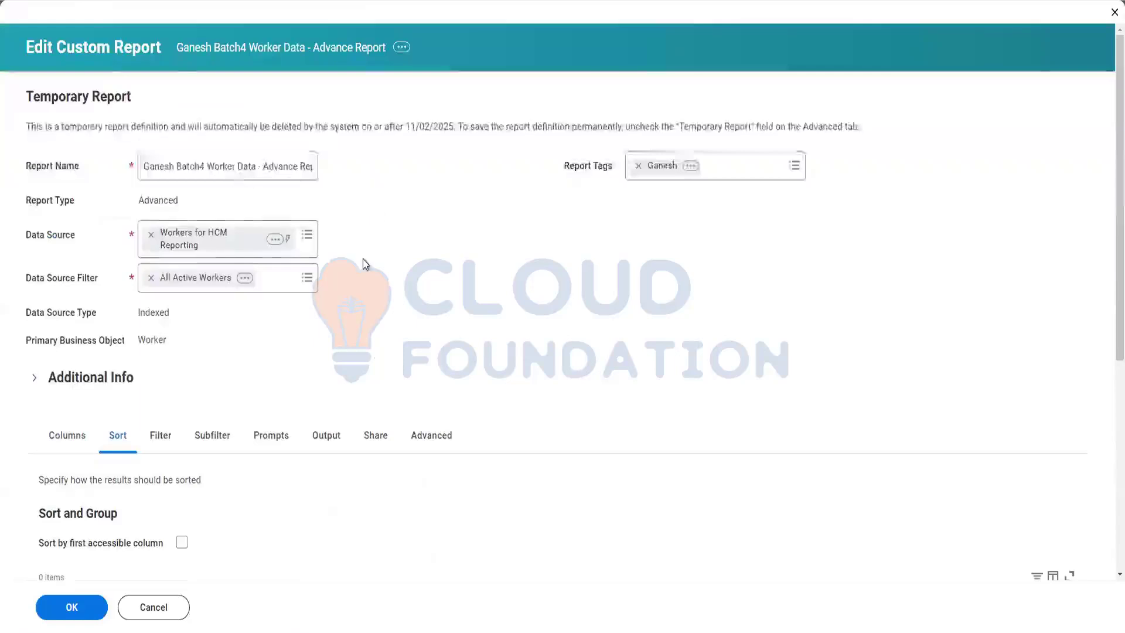
Add a sort row on Employee ID, Alphabetical - Ascending, and start a Sub Level Sort.
scroll(364, 263, "down", 2)
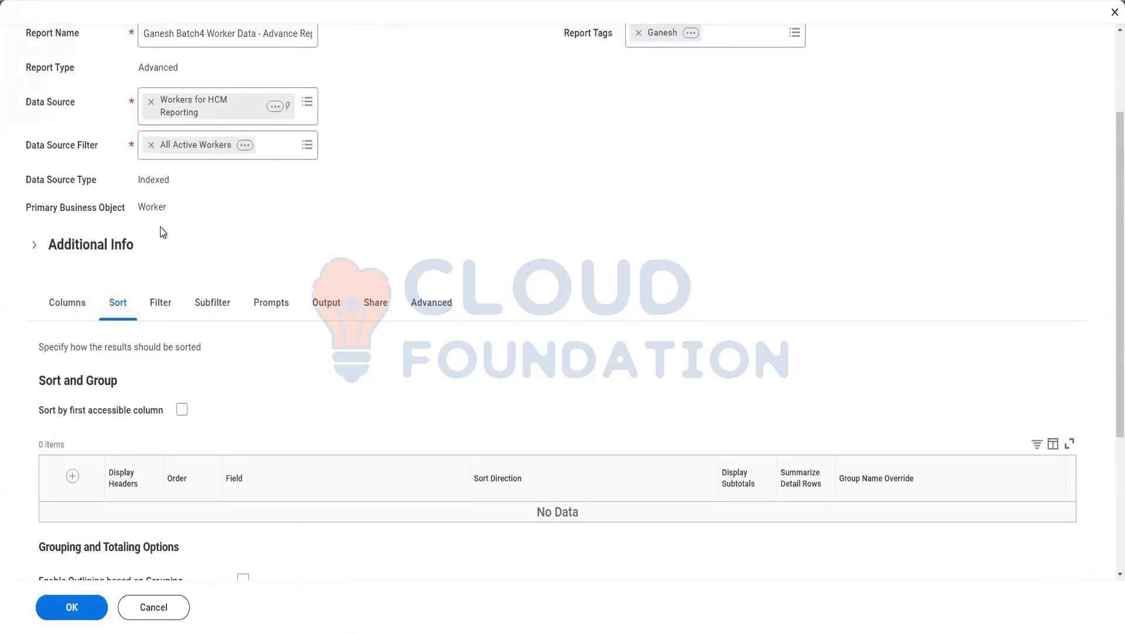
scroll(372, 200, "down", 2)
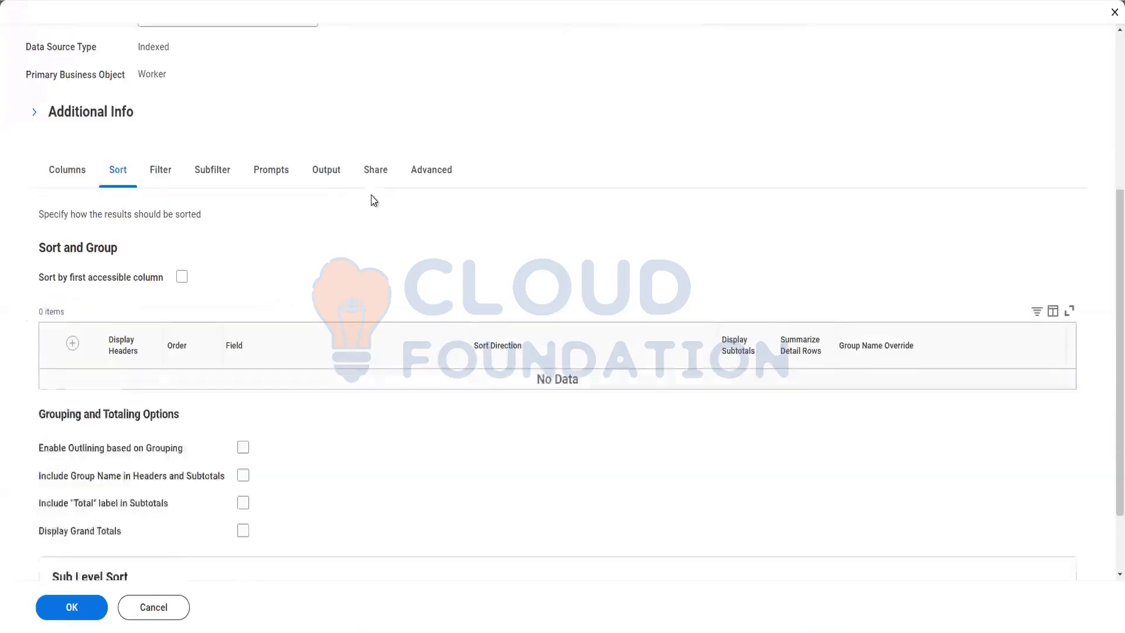
scroll(374, 200, "down", 2)
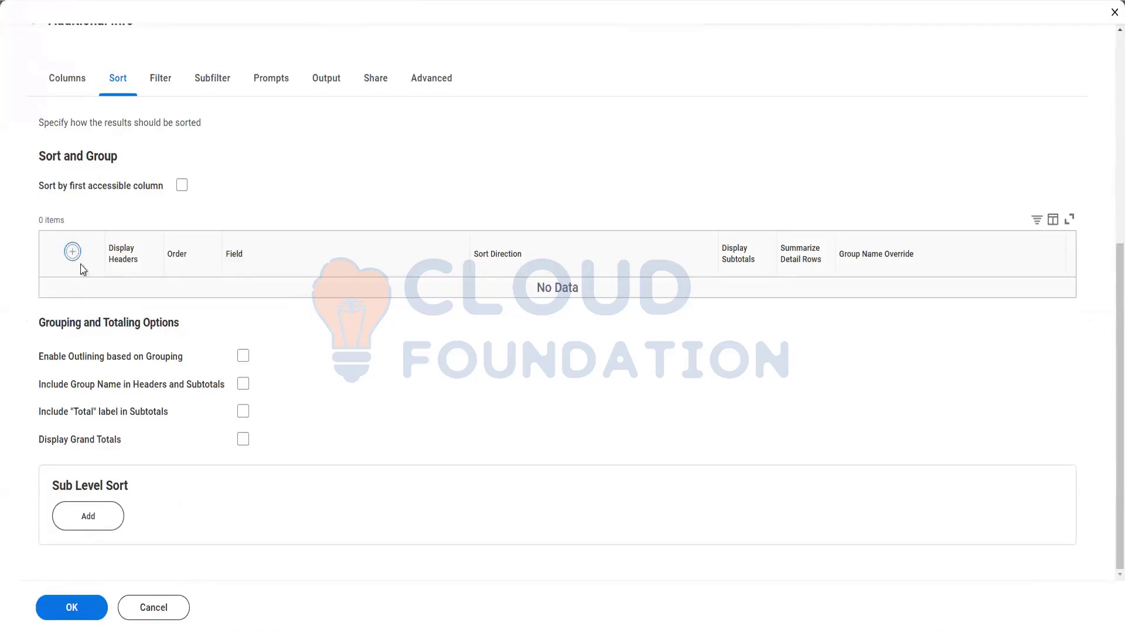
left_click(312, 294)
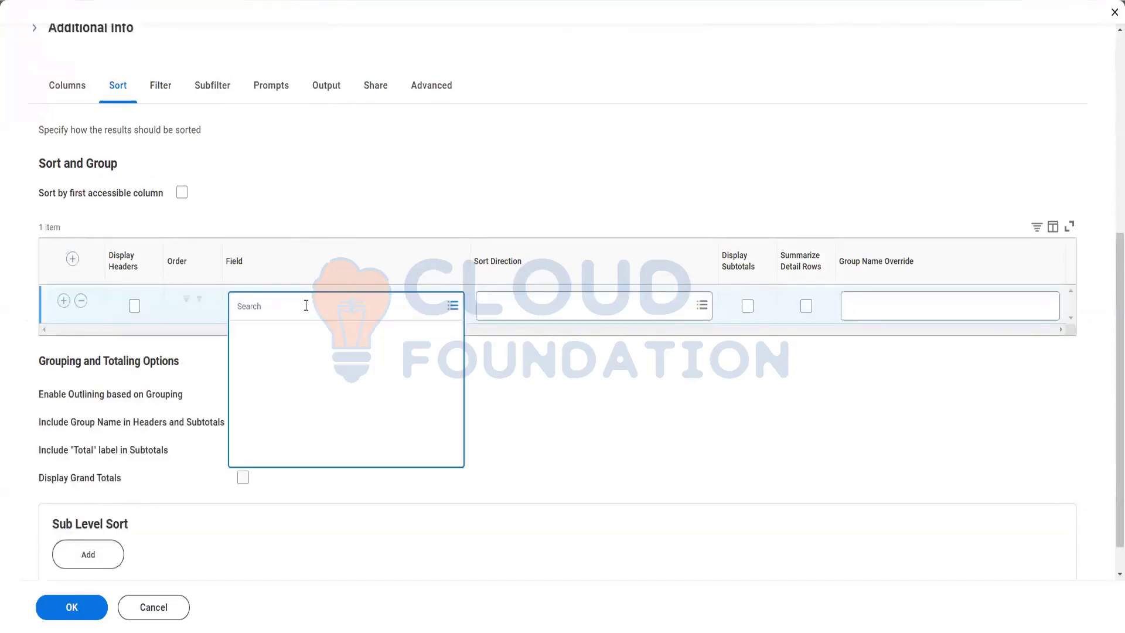
type("Employee id")
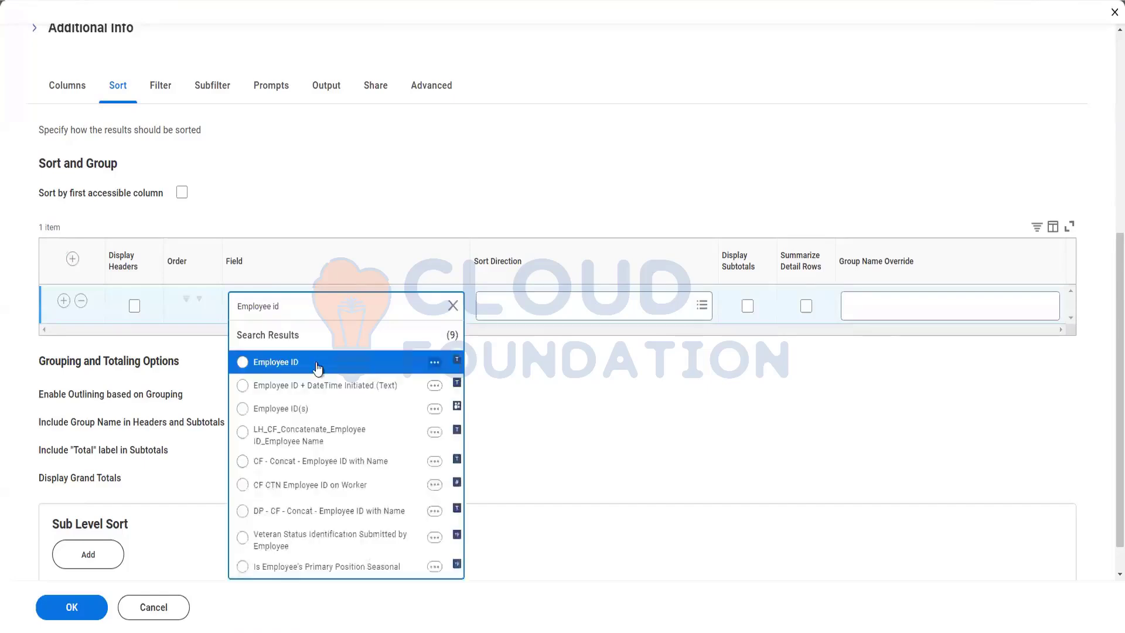
key("Return")
left_click(514, 305)
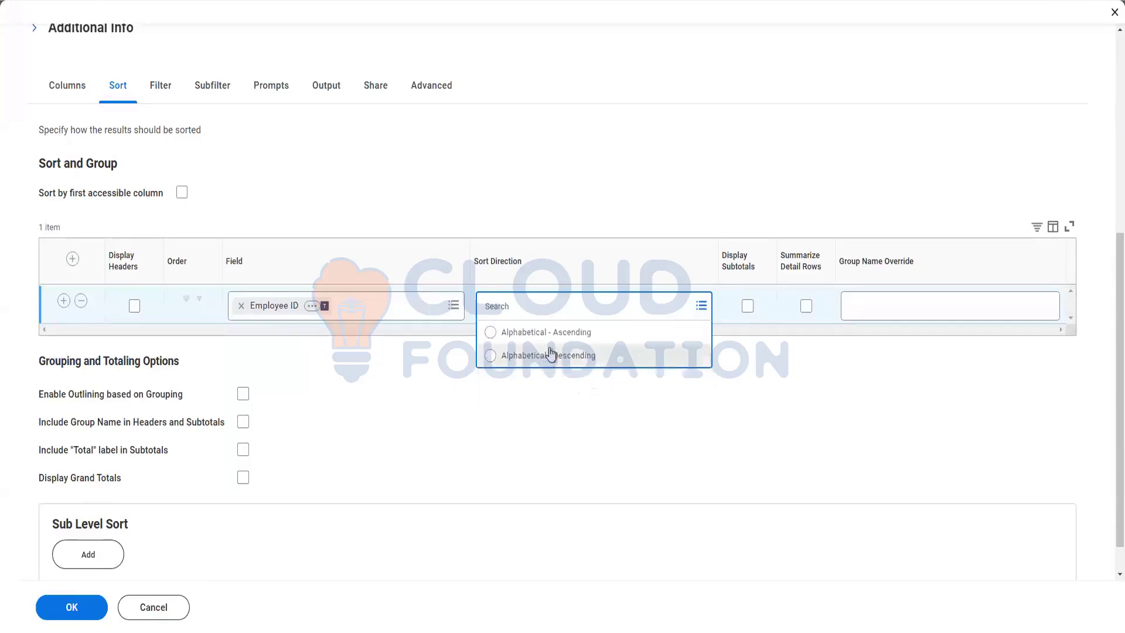
left_click(548, 333)
scroll(399, 392, "down", 1)
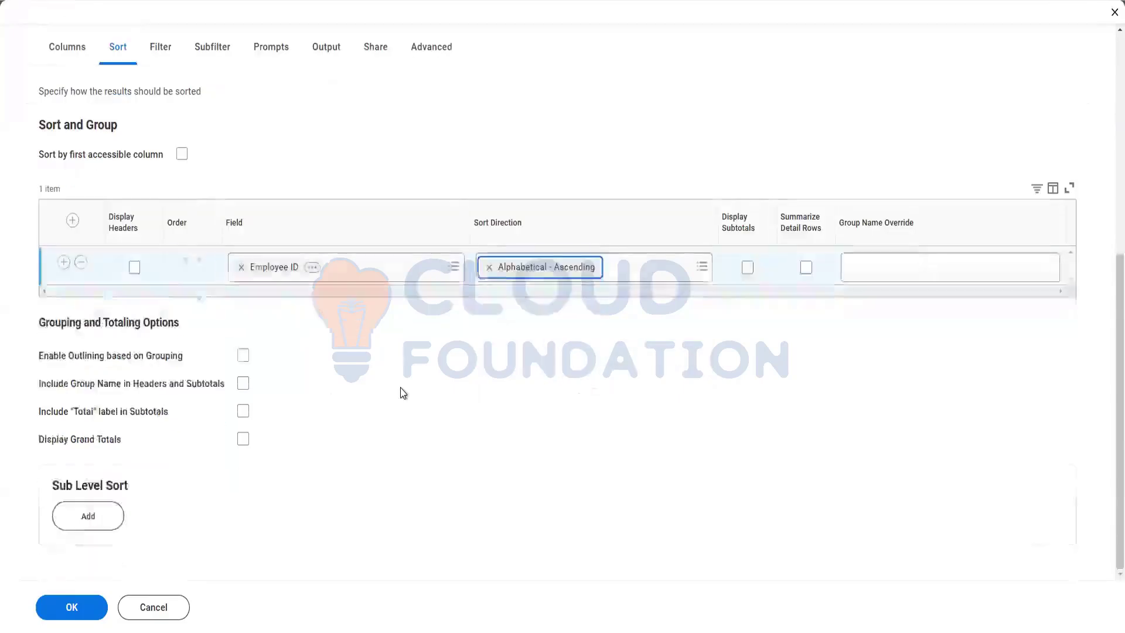
left_click(91, 524)
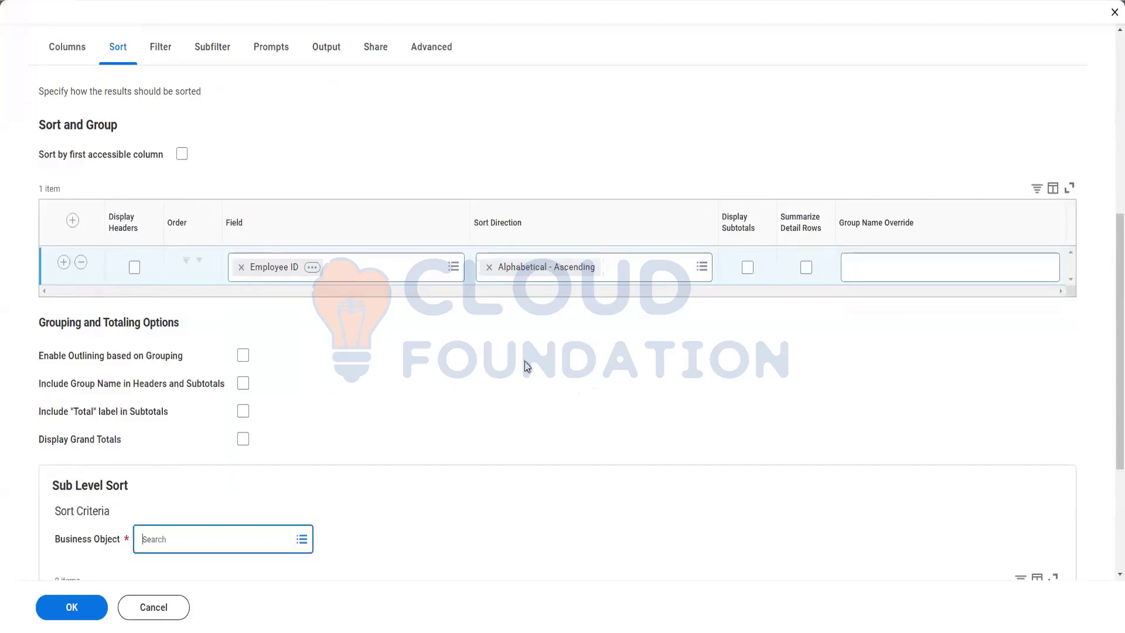
Choose Dependents as the sub-level sort business object and add an empty sort row.
scroll(287, 404, "down", 3)
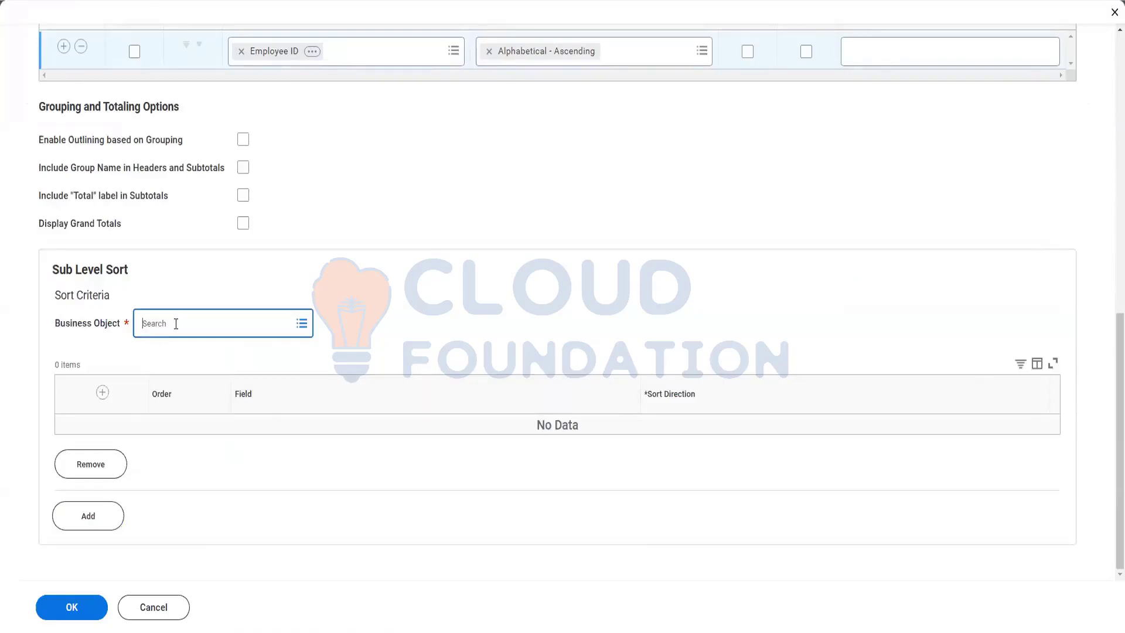
left_click(158, 320)
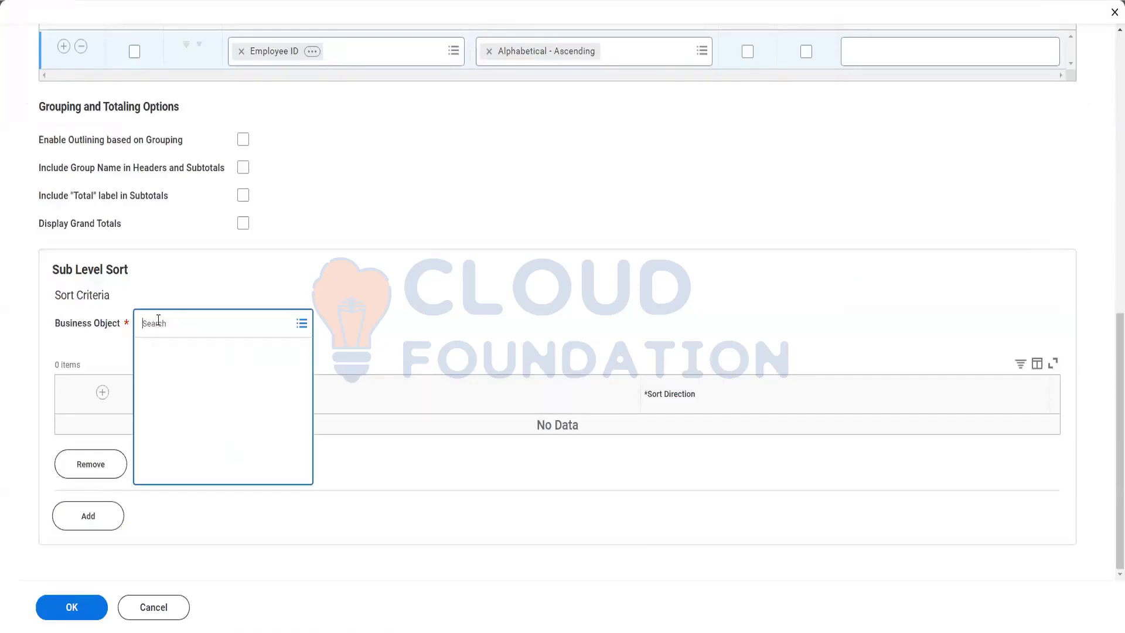
type("Dependets")
left_click(185, 323)
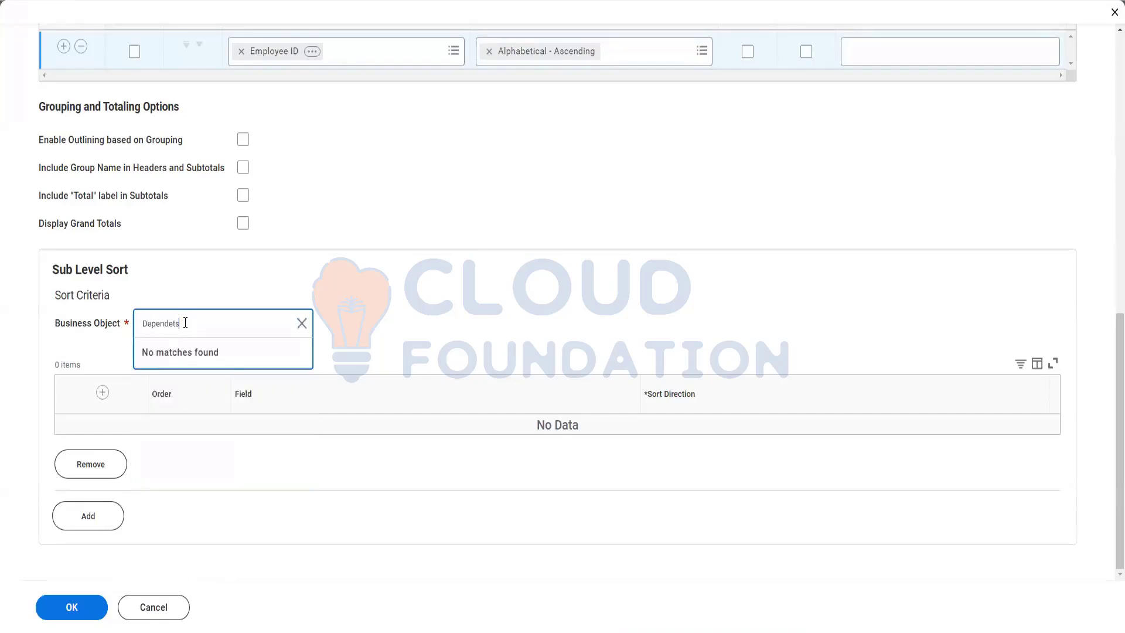
key("BackSpace")
key("BackSpace")
type("nts")
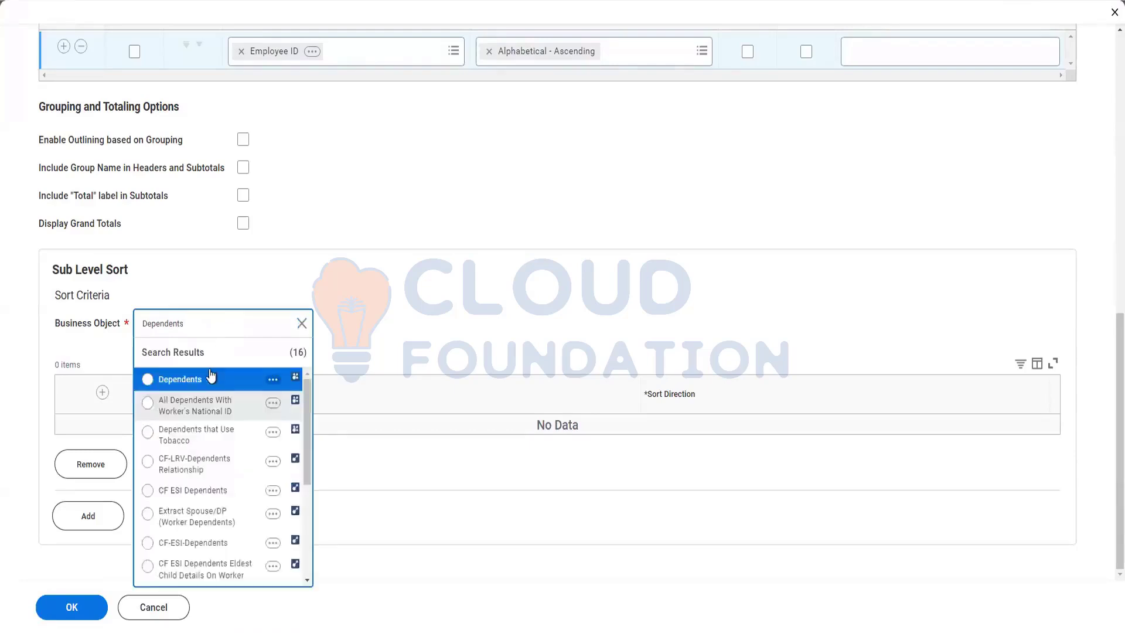
left_click(187, 380)
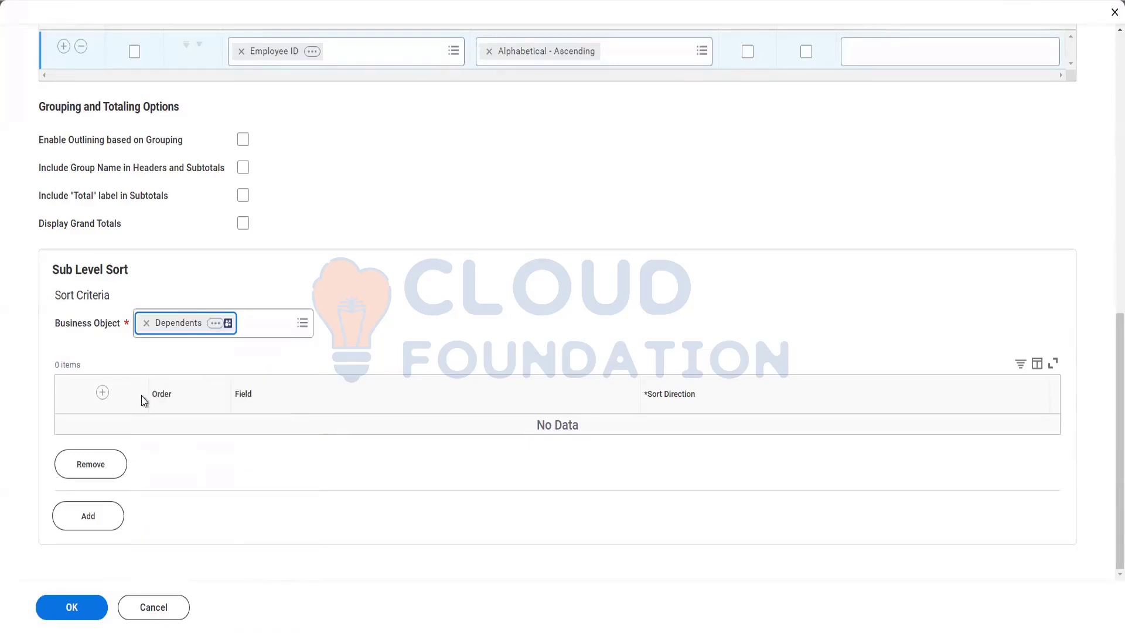
left_click(102, 393)
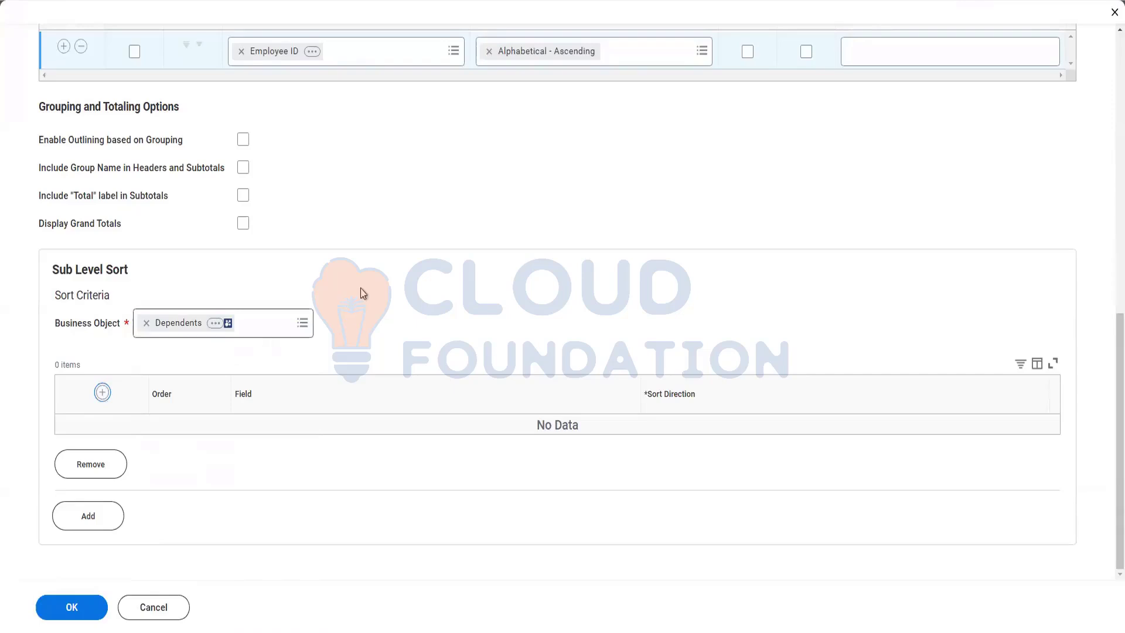
Review the report's Columns, including Employee ID, then return to the Sort settings.
scroll(351, 246, "up", 7)
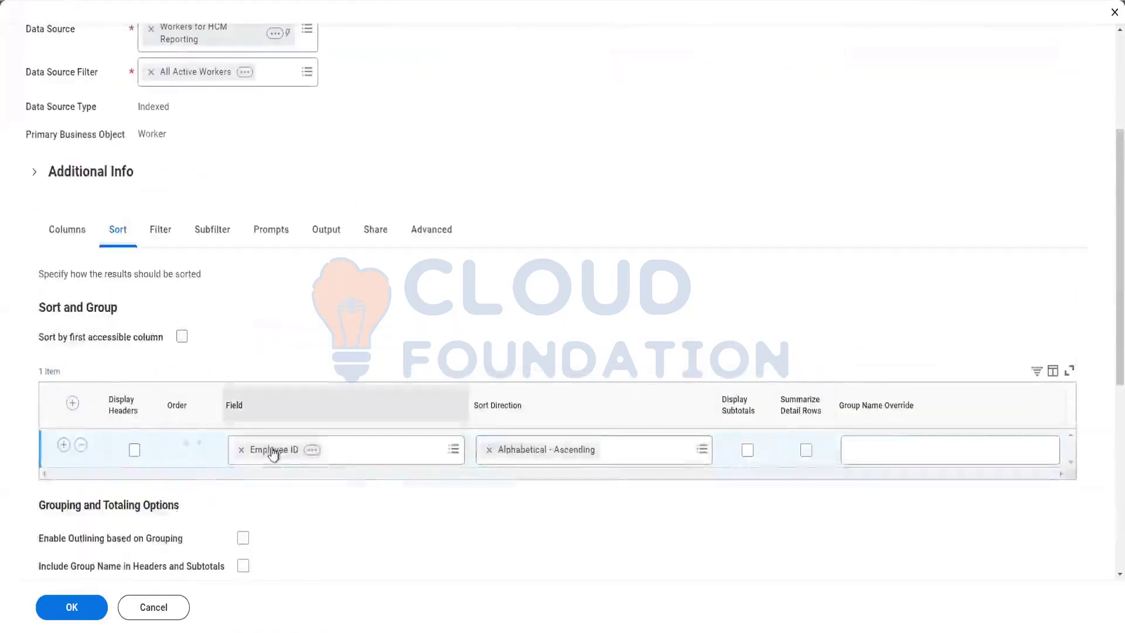
left_click(72, 231)
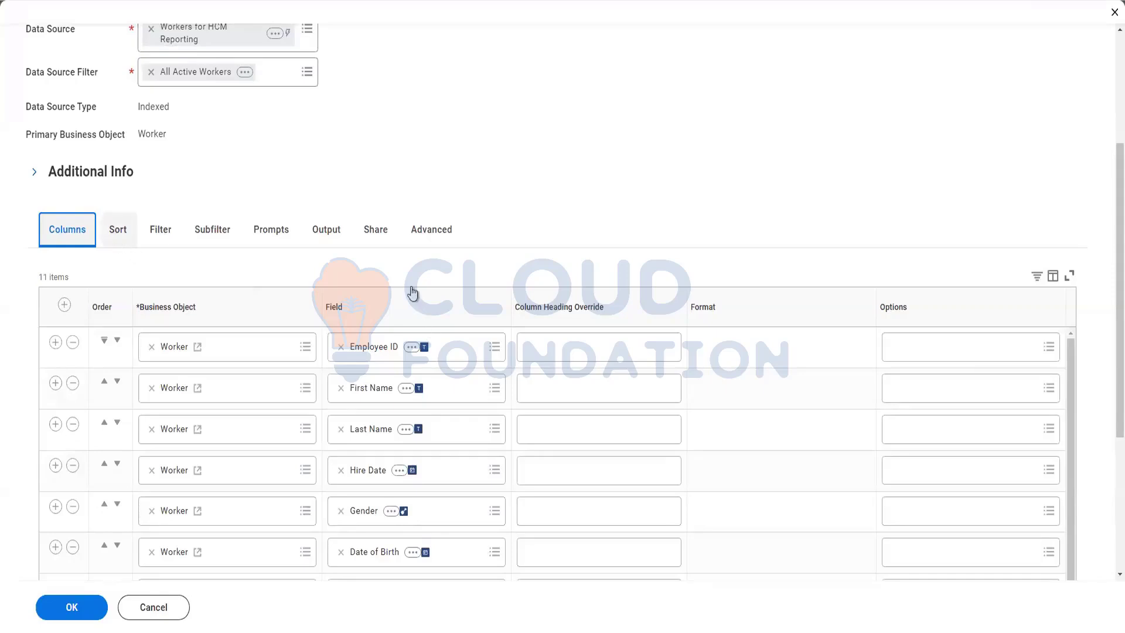
left_click(107, 359)
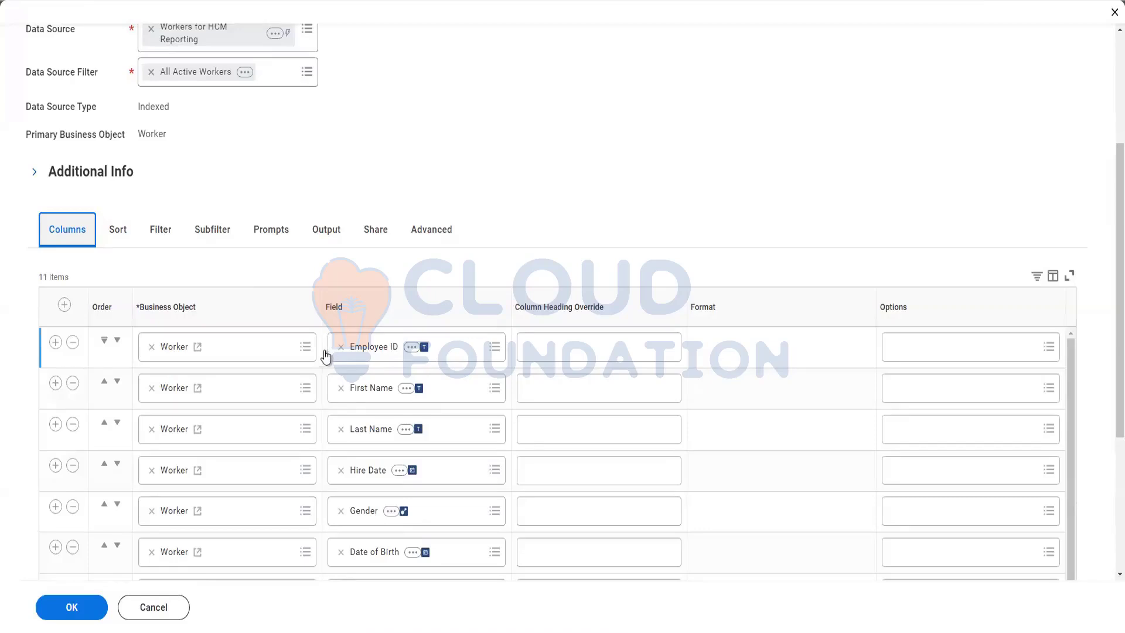
left_click(116, 230)
scroll(488, 131, "down", 2)
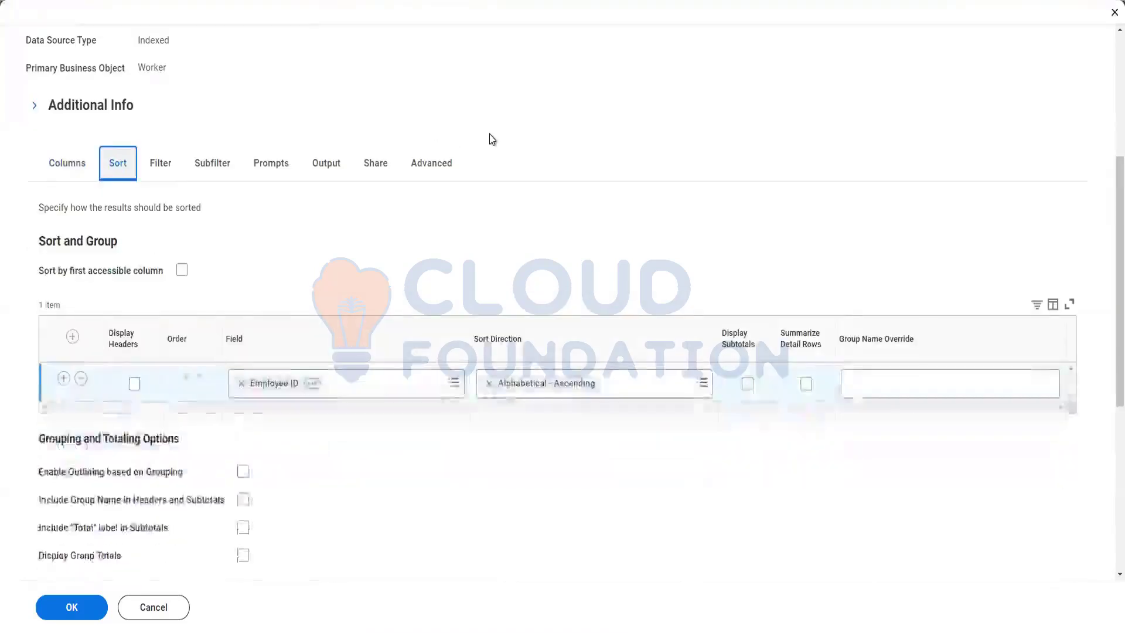
scroll(491, 138, "down", 6)
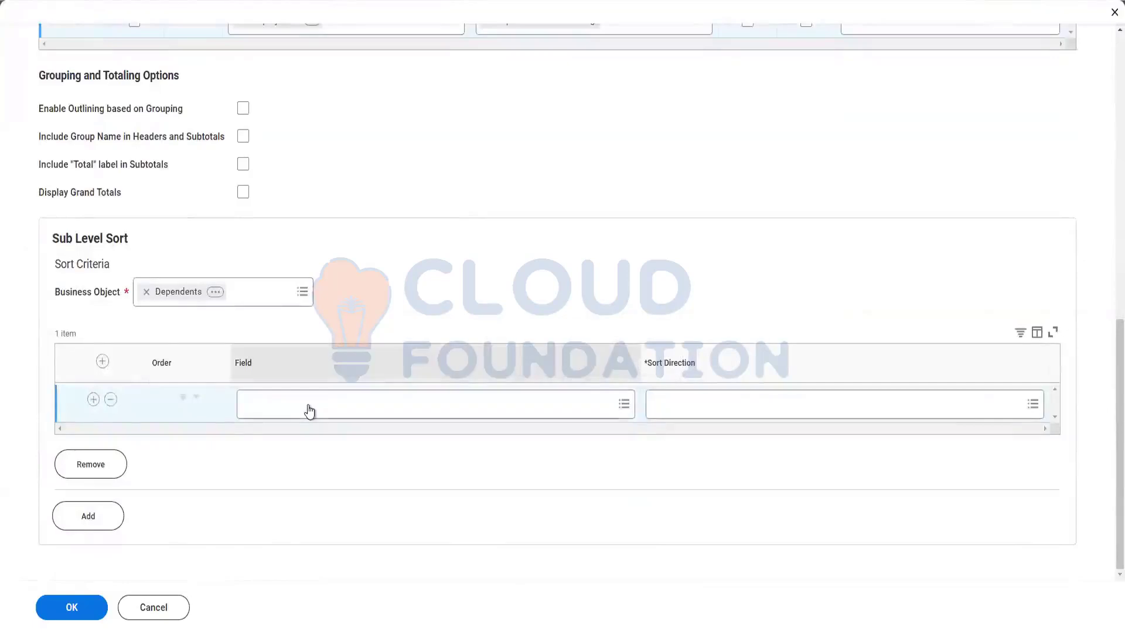
Sort dependents by Date of Birth, Alphabetical - Ascending, and confirm with OK.
left_click(309, 410)
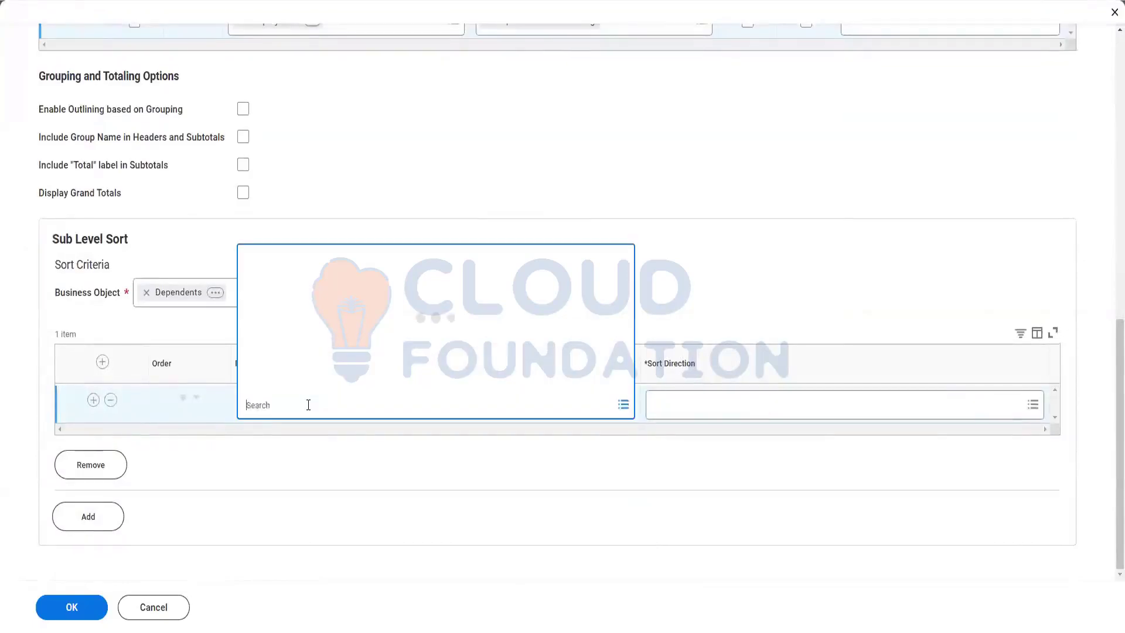
type("Date of bir")
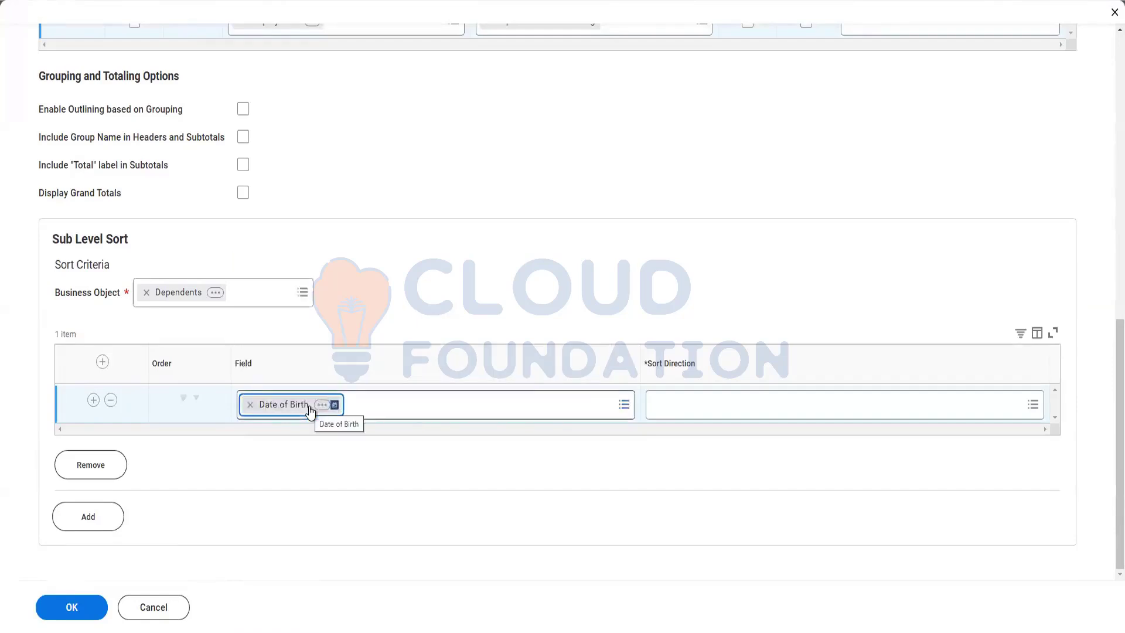
left_click(669, 410)
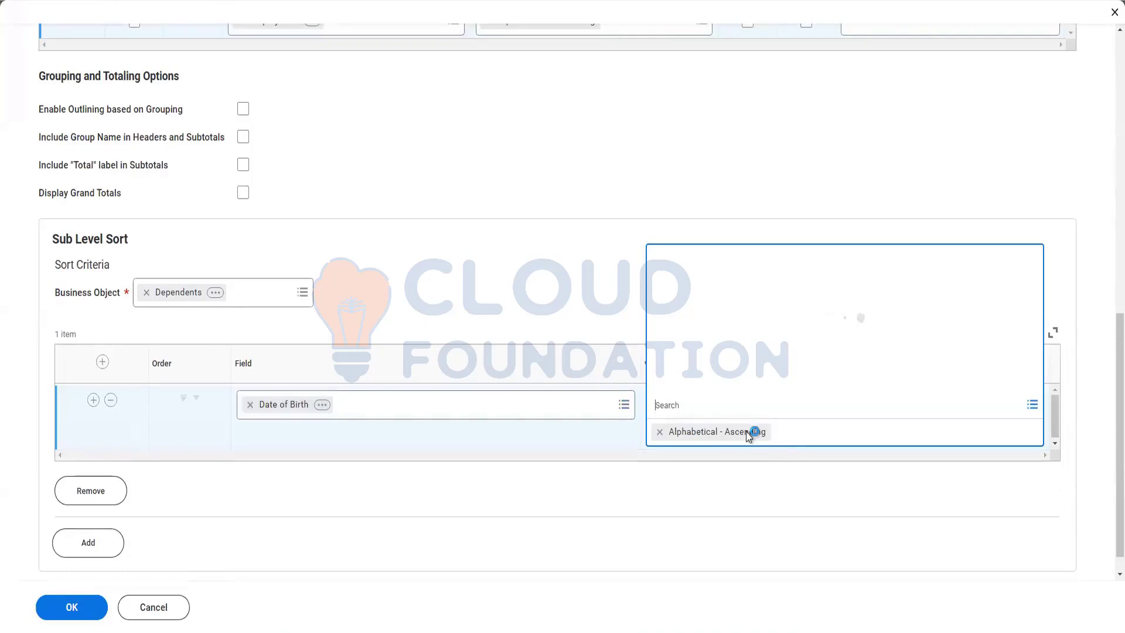
left_click(572, 297)
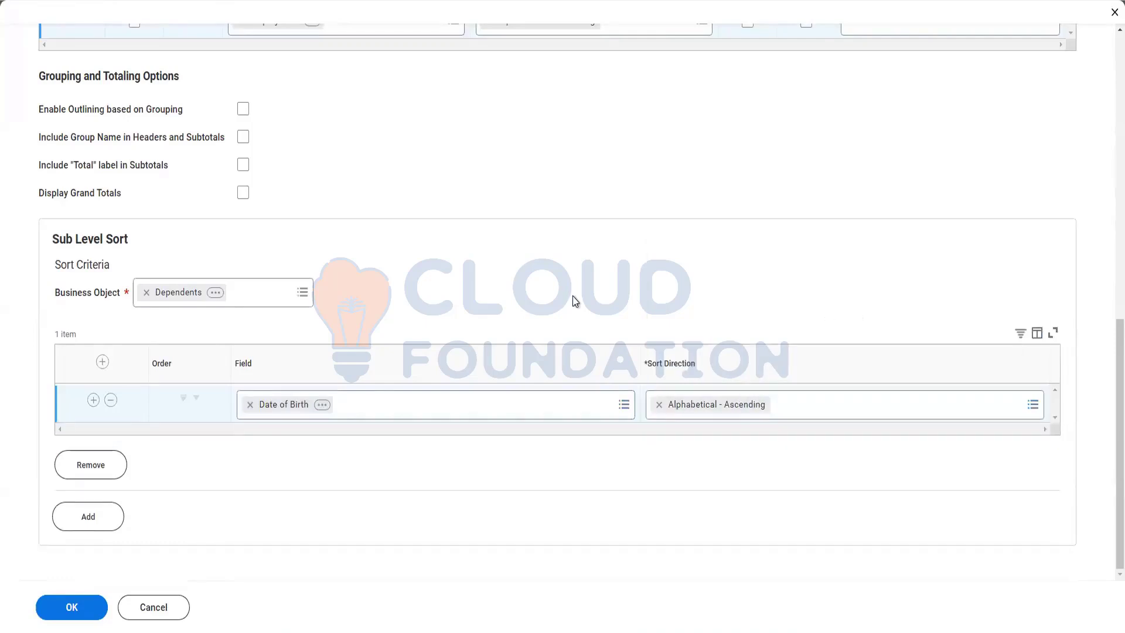
left_click(78, 611)
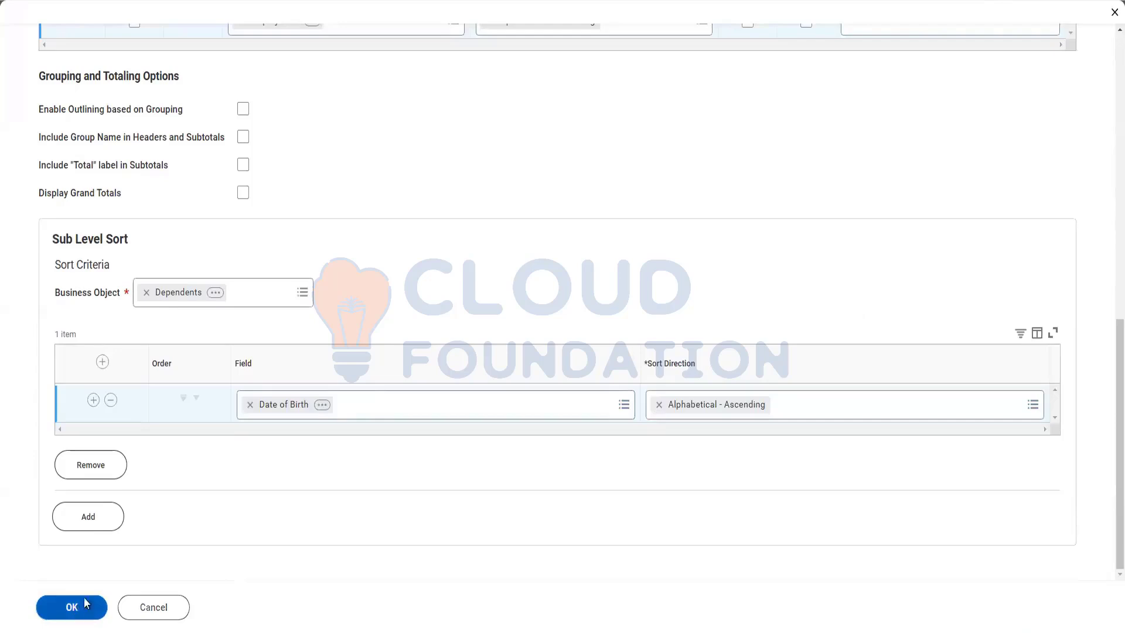
Save the sorting changes and launch a test run of the report.
scroll(377, 225, "up", 3)
scroll(367, 211, "up", 4)
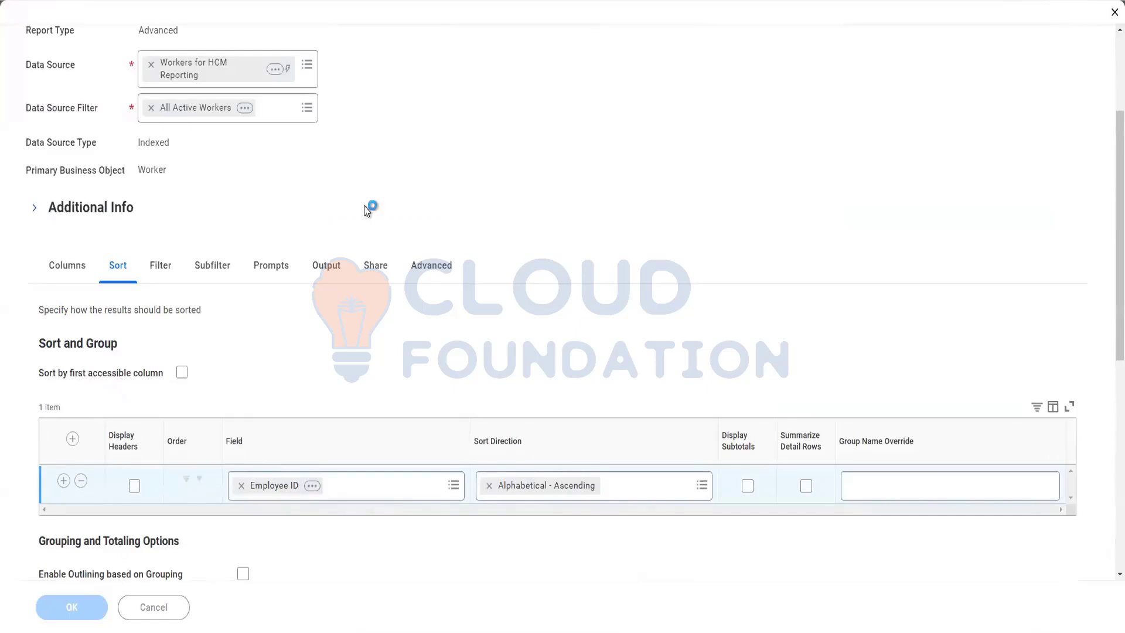
scroll(320, 340, "down", 3)
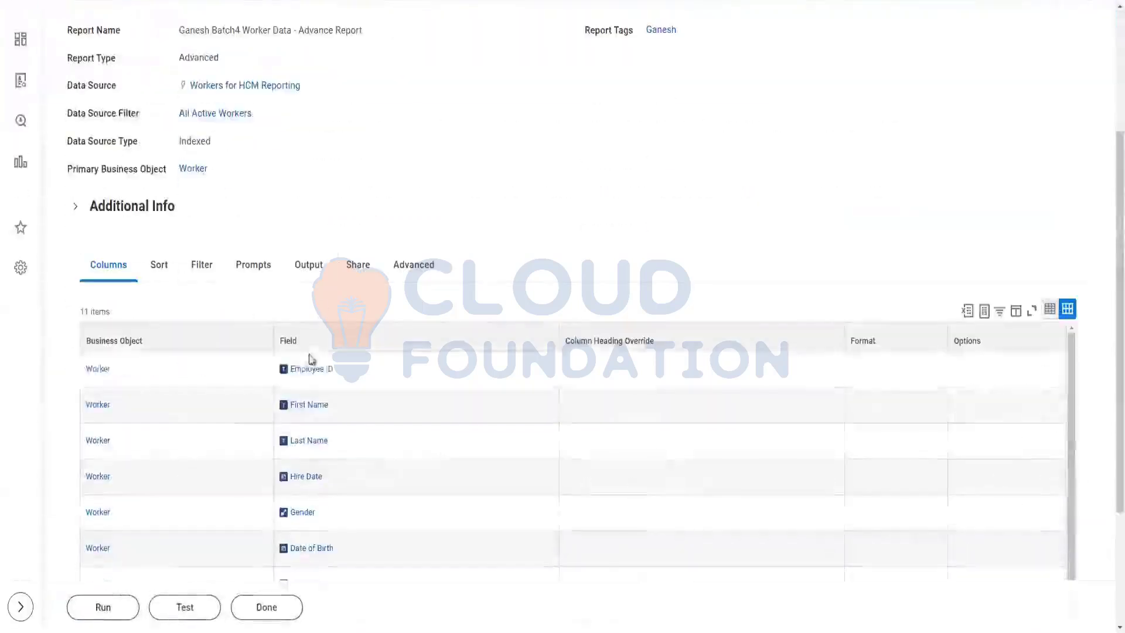
left_click(185, 610)
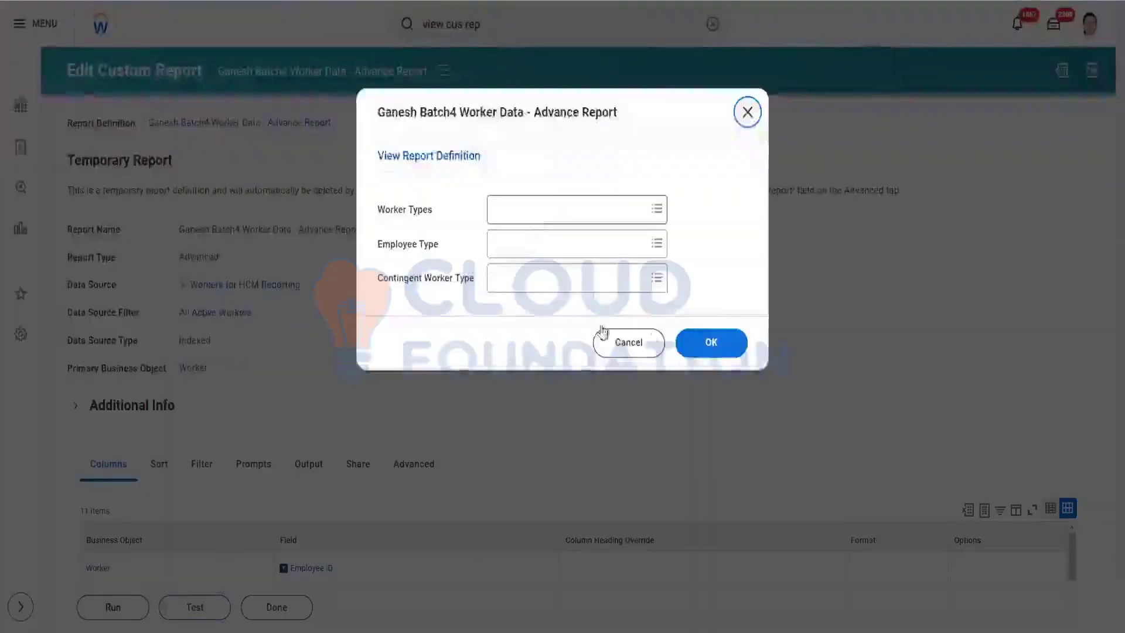
Run the test with blank prompts, review the 22 sorted workers, then reopen the report for editing.
left_click(703, 354)
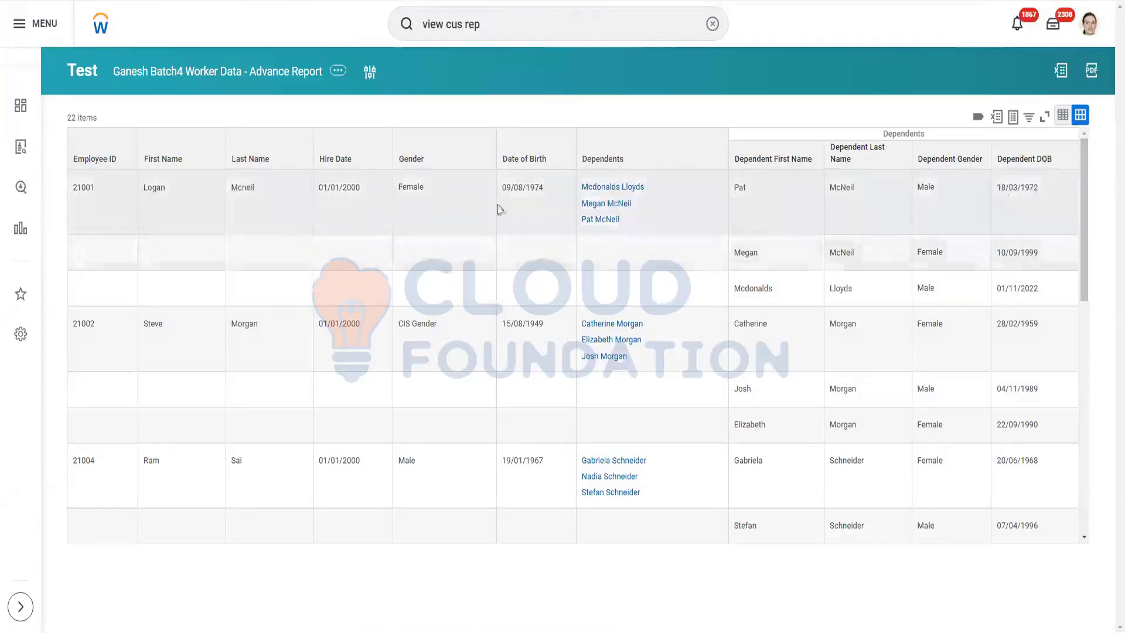
double_click(153, 189)
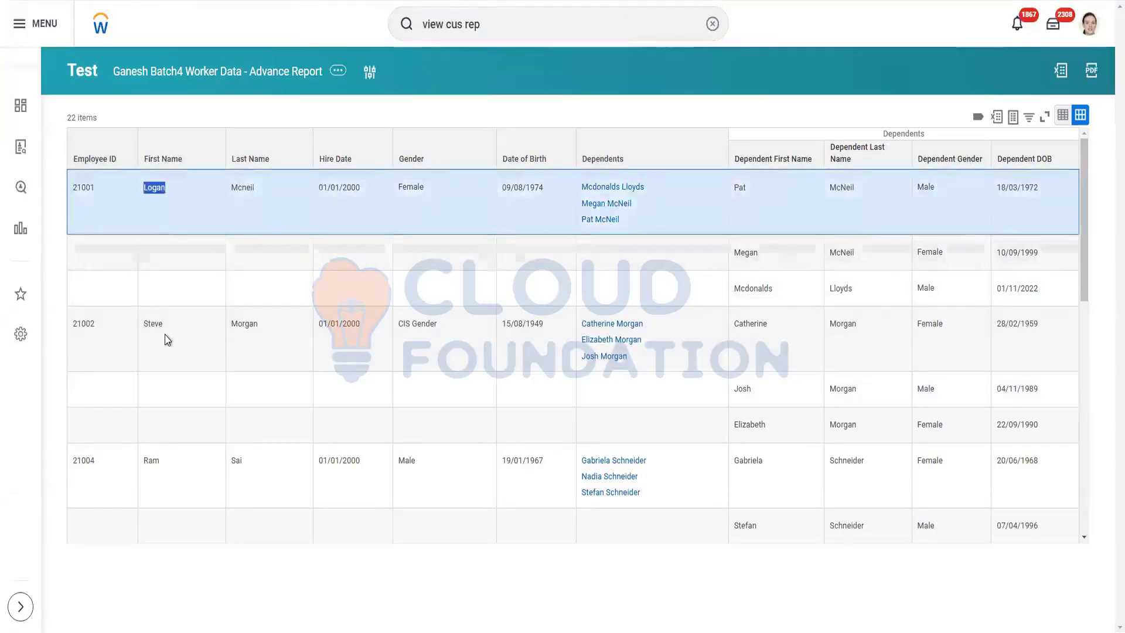
left_click(104, 357)
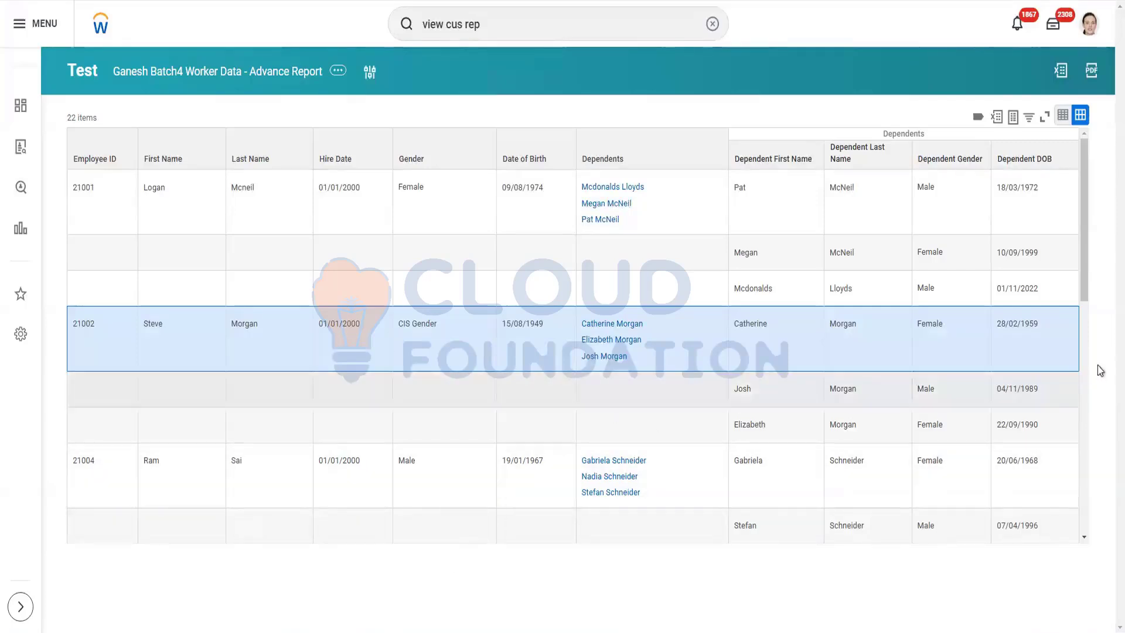
scroll(1087, 299, "down", 1)
scroll(1087, 295, "up", 1)
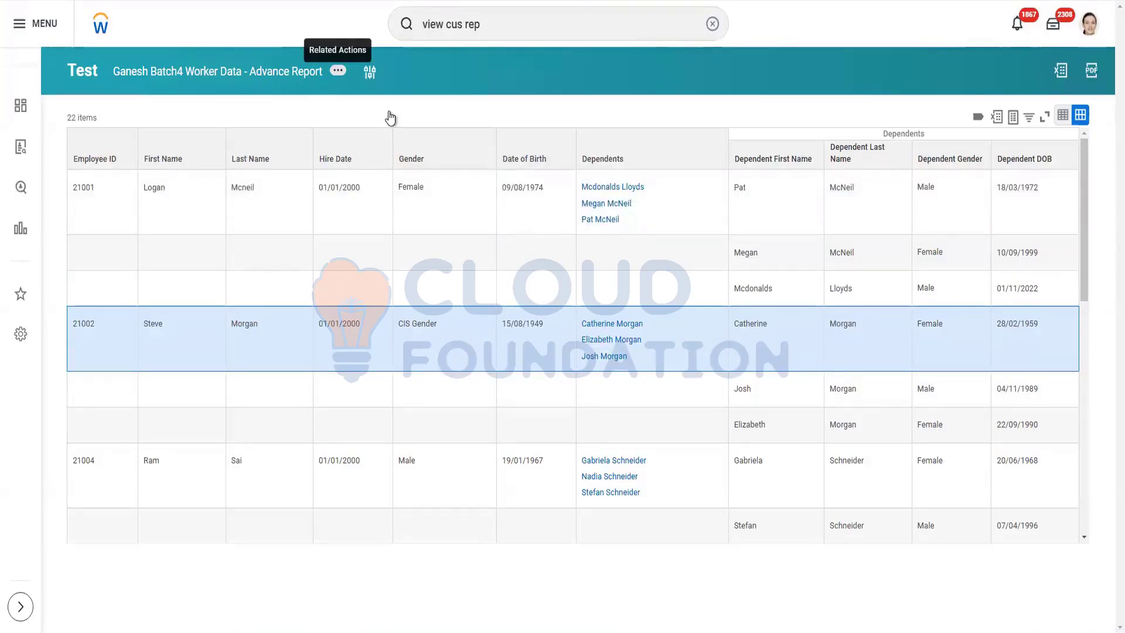
mouse_move(391, 118)
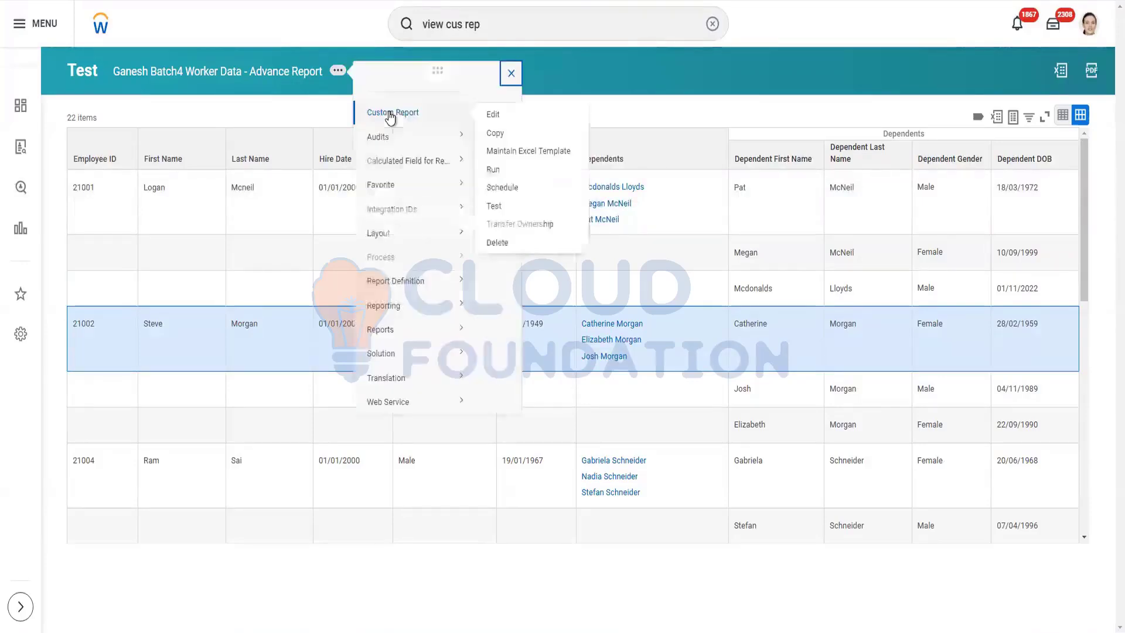
left_click(494, 116)
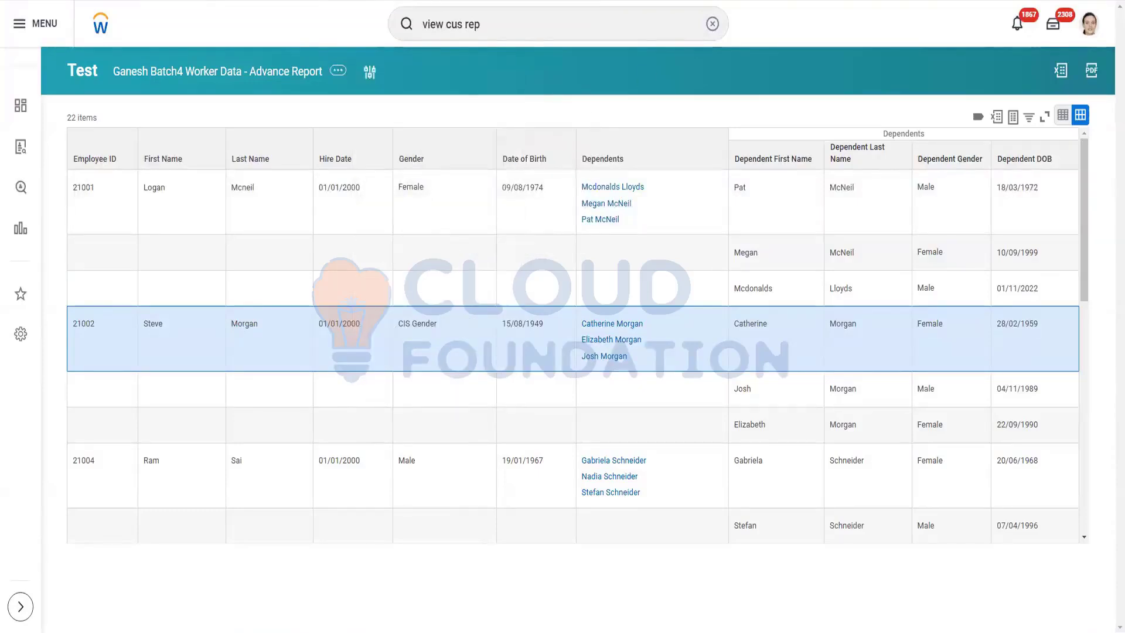
Add a Batch4 note that sorting applies only on PBO fields, advanced reports as well, then return to Workday.
key("alt+Tab")
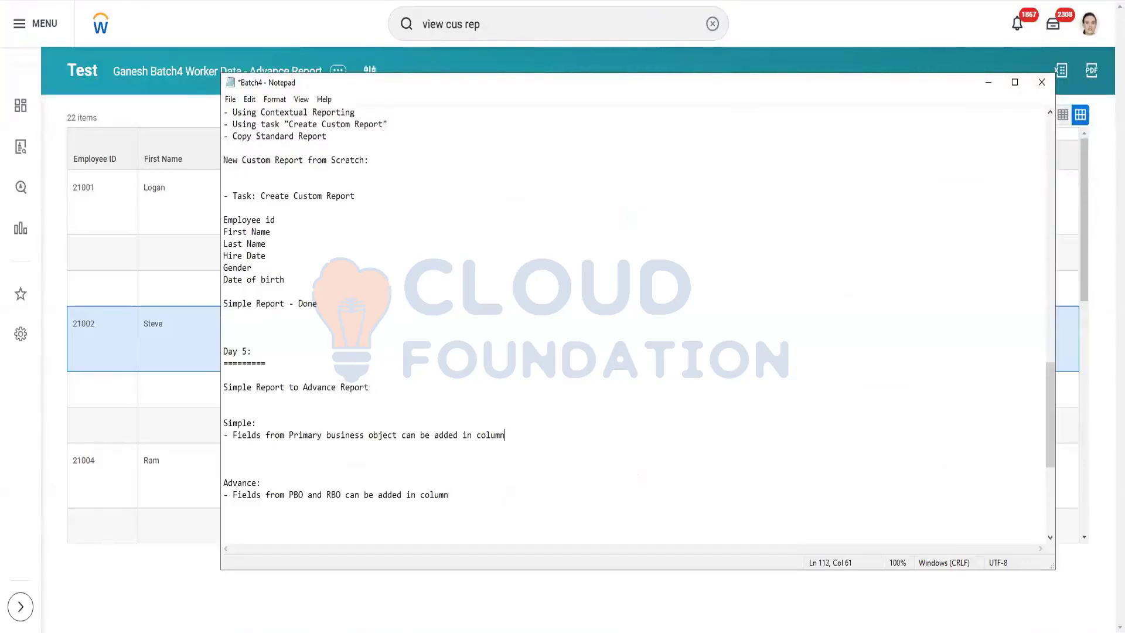
key("Return")
type("- Sor")
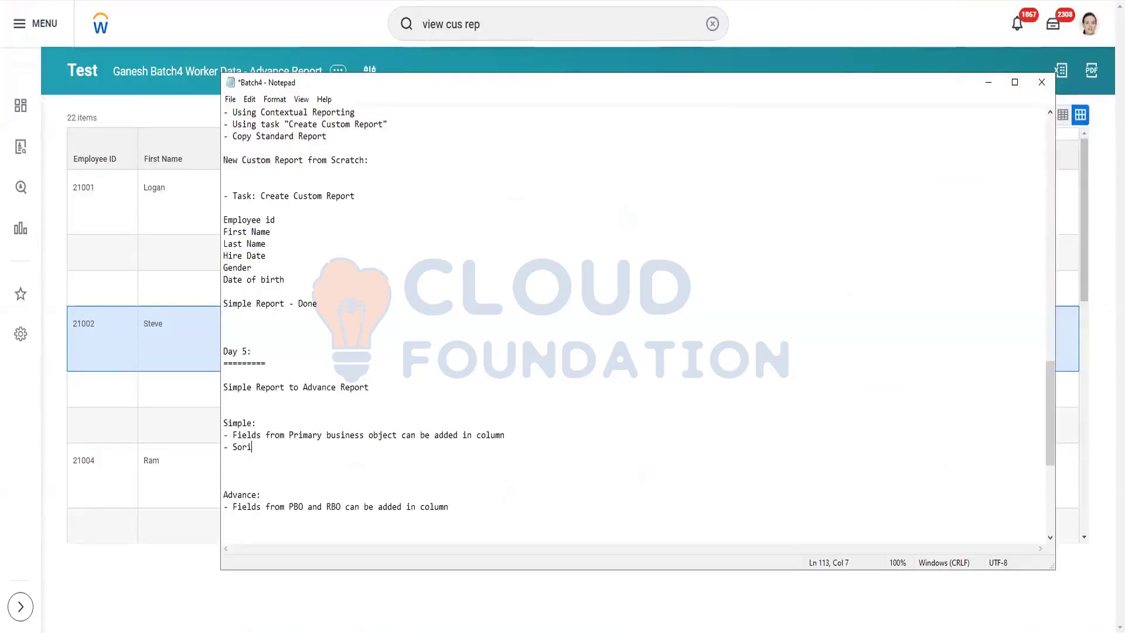
type("i")
key("BackSpace")
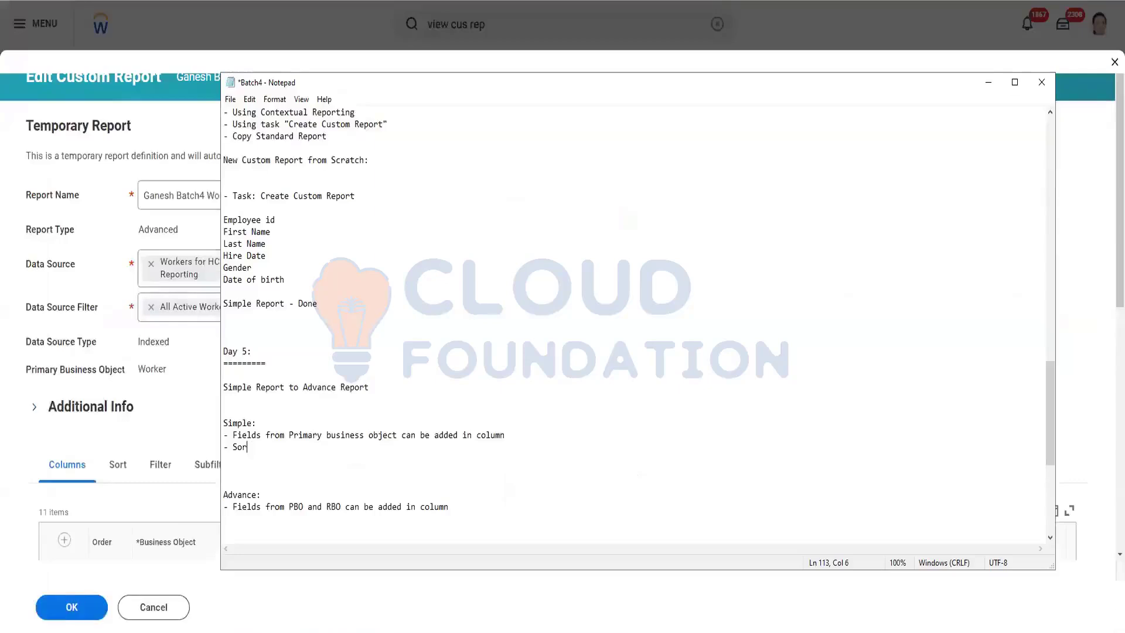
type("ting can only be ap")
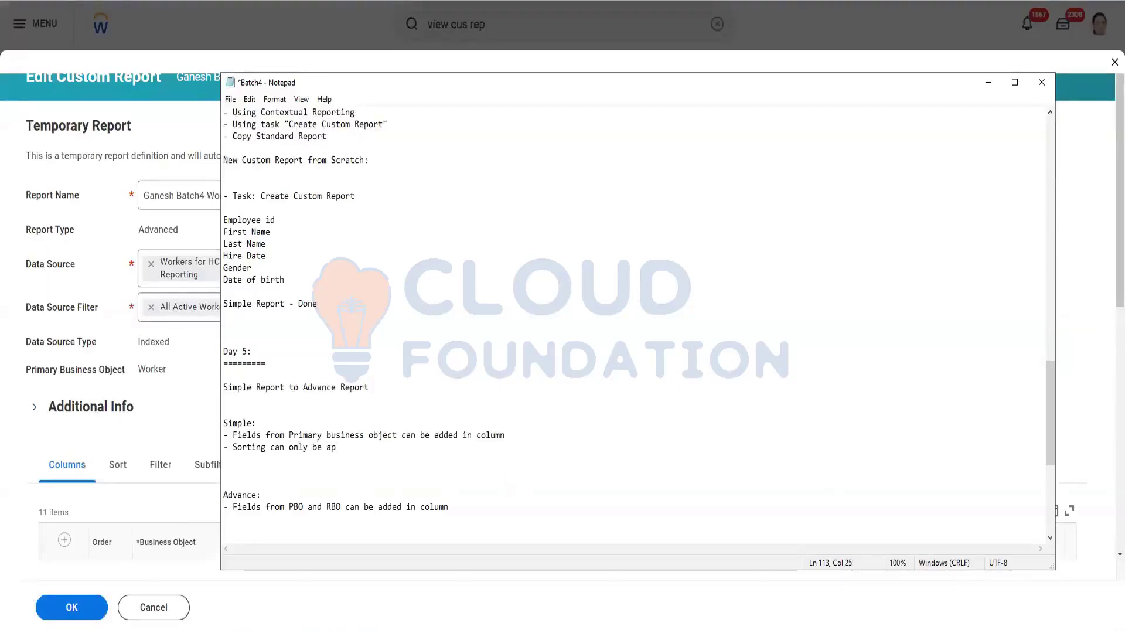
type("plied on P")
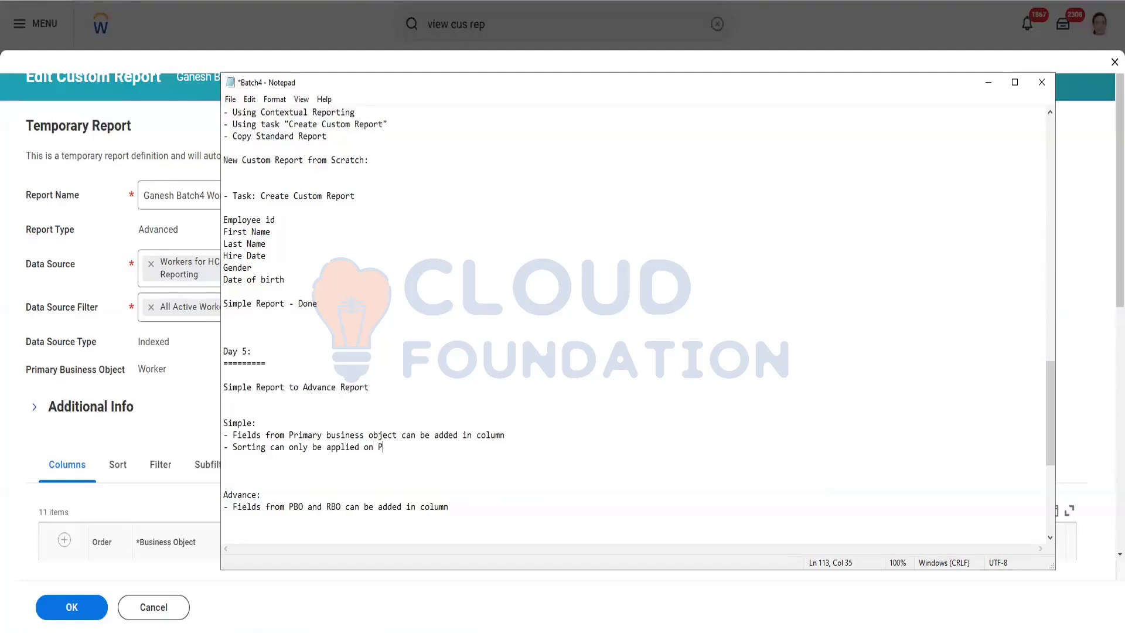
type("BO field")
type("Sorting can")
type(" be apl")
type("plied on PBO &")
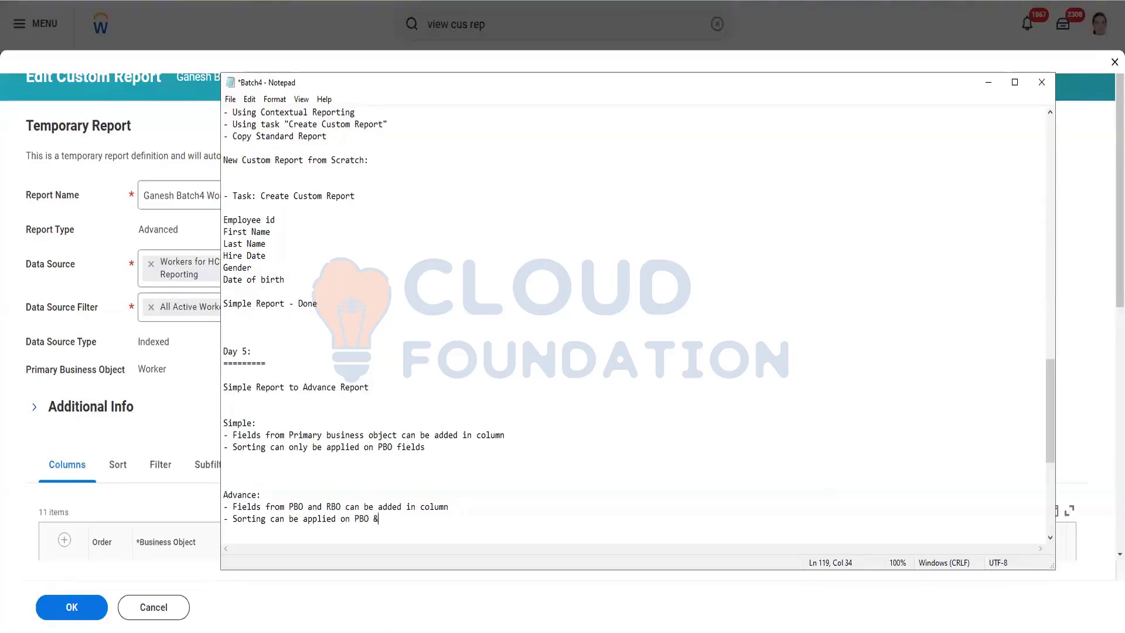
type("ell As RBO")
left_click(175, 400)
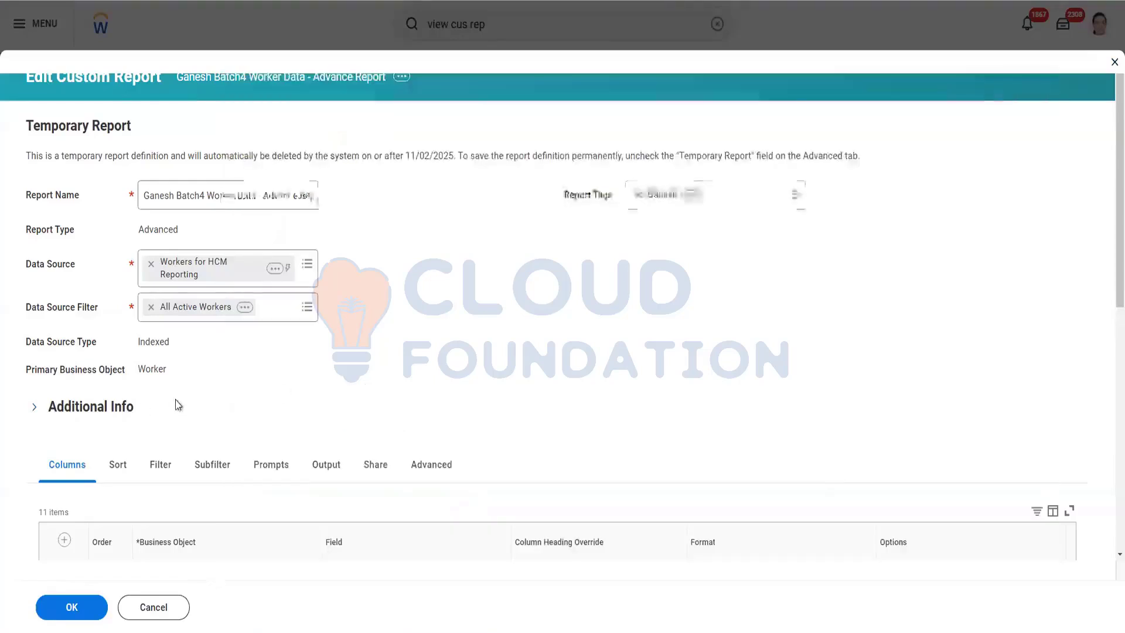
scroll(279, 393, "down", 5)
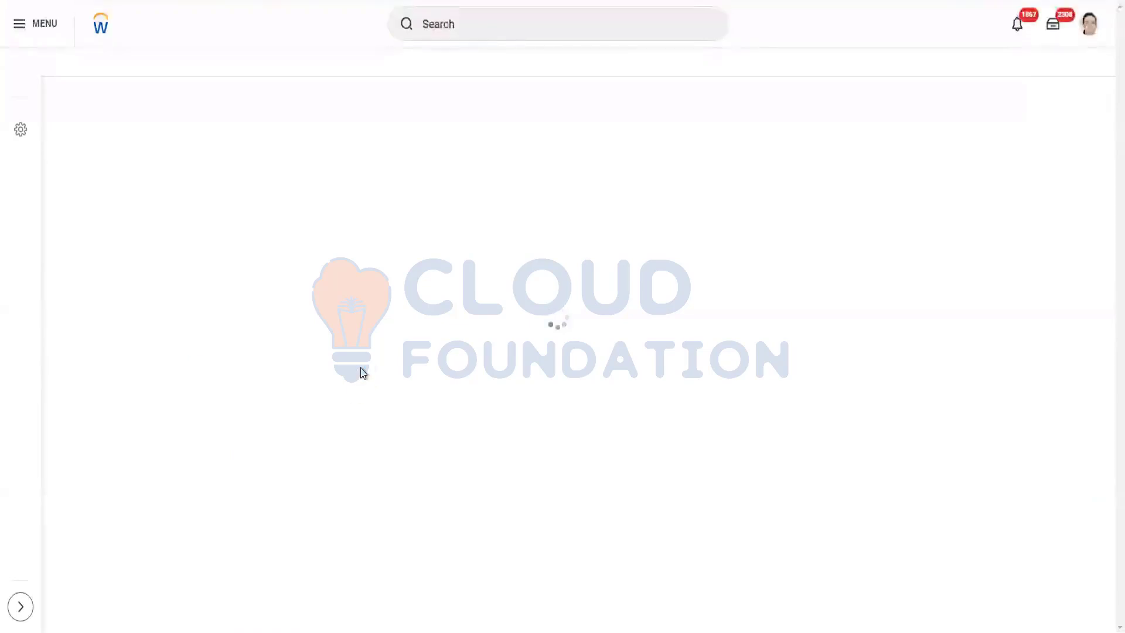
scroll(364, 347, "down", 8)
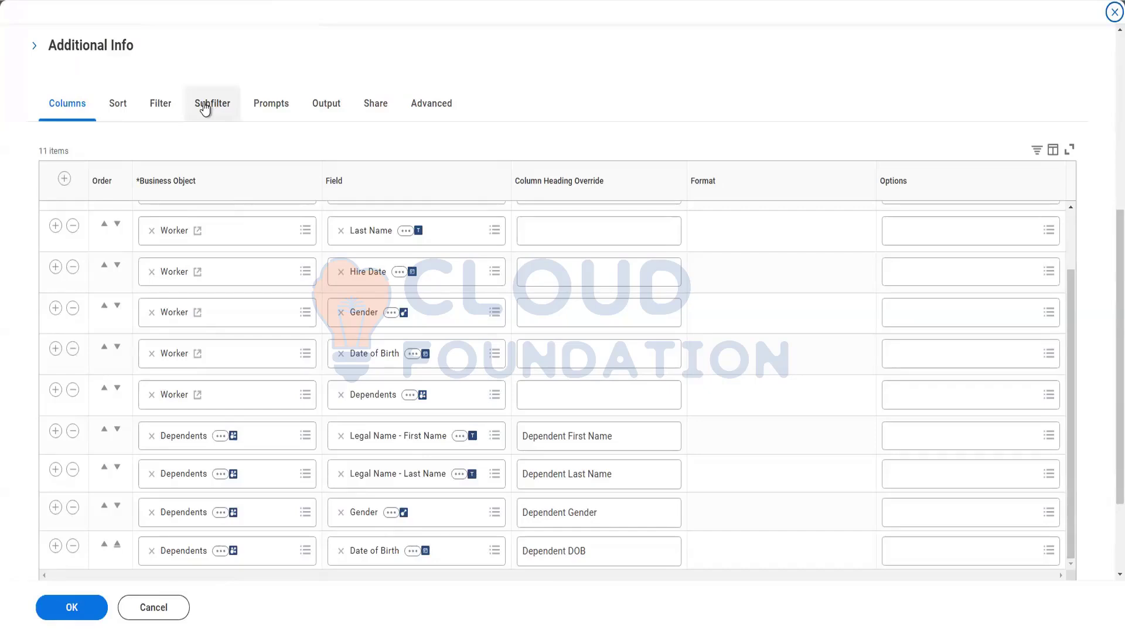
Add a filter condition to the report with Worker chosen as its field.
left_click(156, 105)
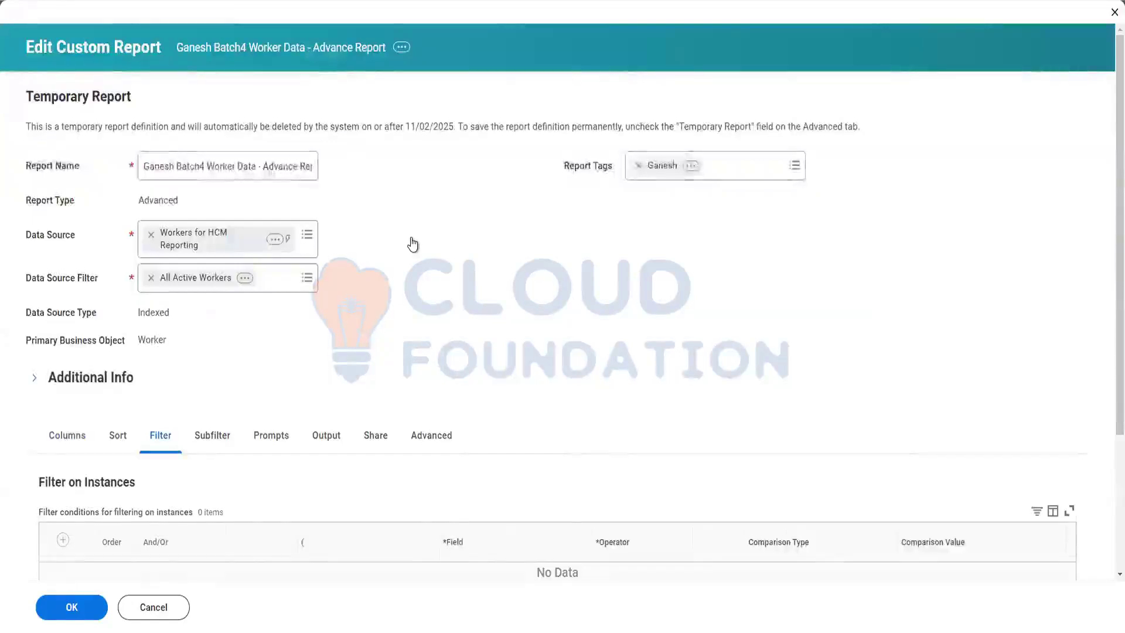
scroll(412, 244, "down", 3)
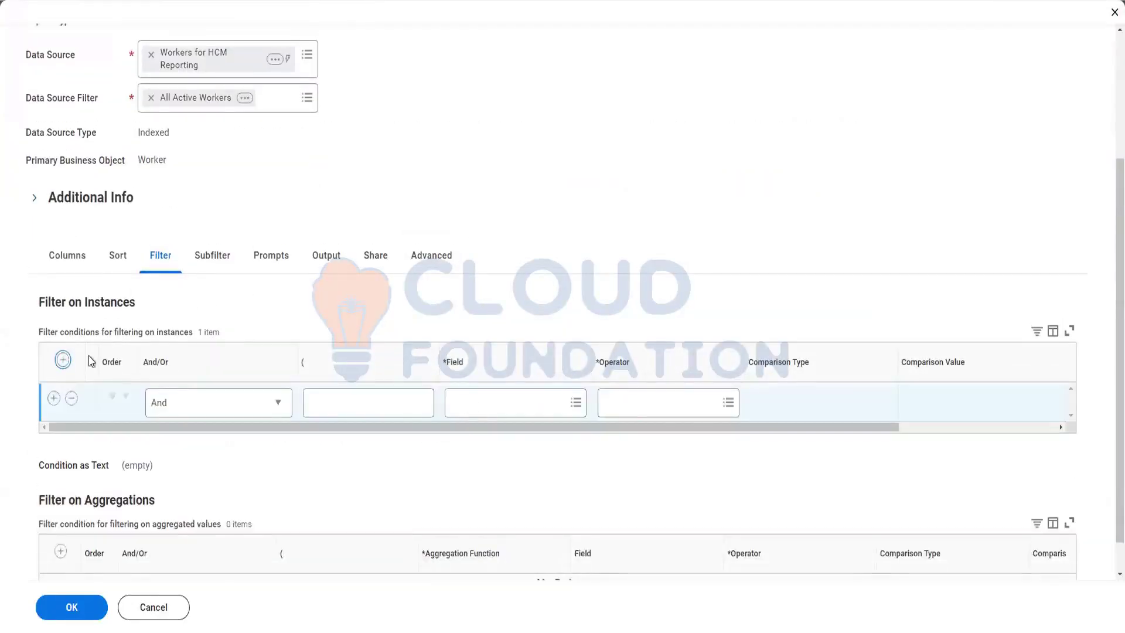
left_click(473, 400)
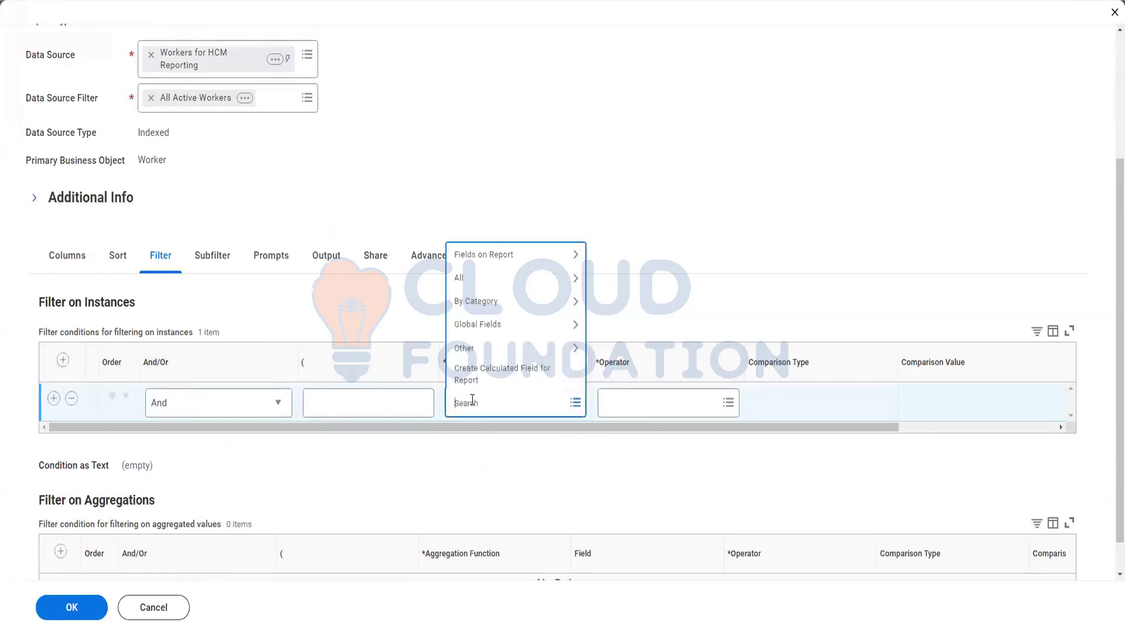
type("Hirre Dat")
key("BackSpace")
key("BackSpace")
key("BackSpace")
key("BackSpace")
key("BackSpace")
key("BackSpace")
key("BackSpace")
key("BackSpace")
type("Worker")
key("Return")
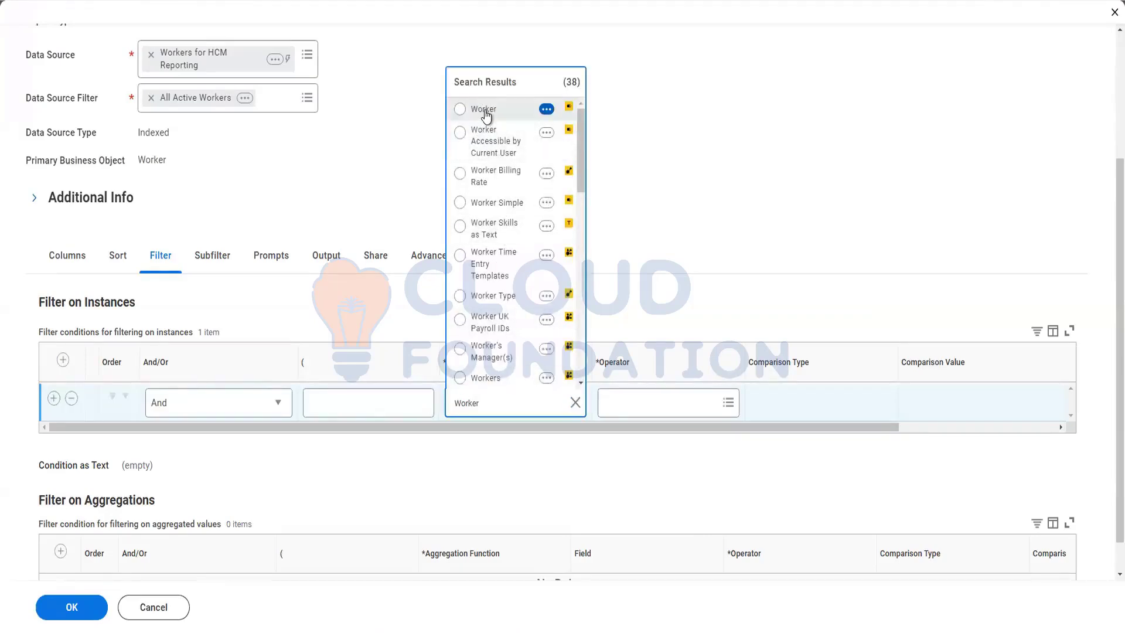
left_click(486, 113)
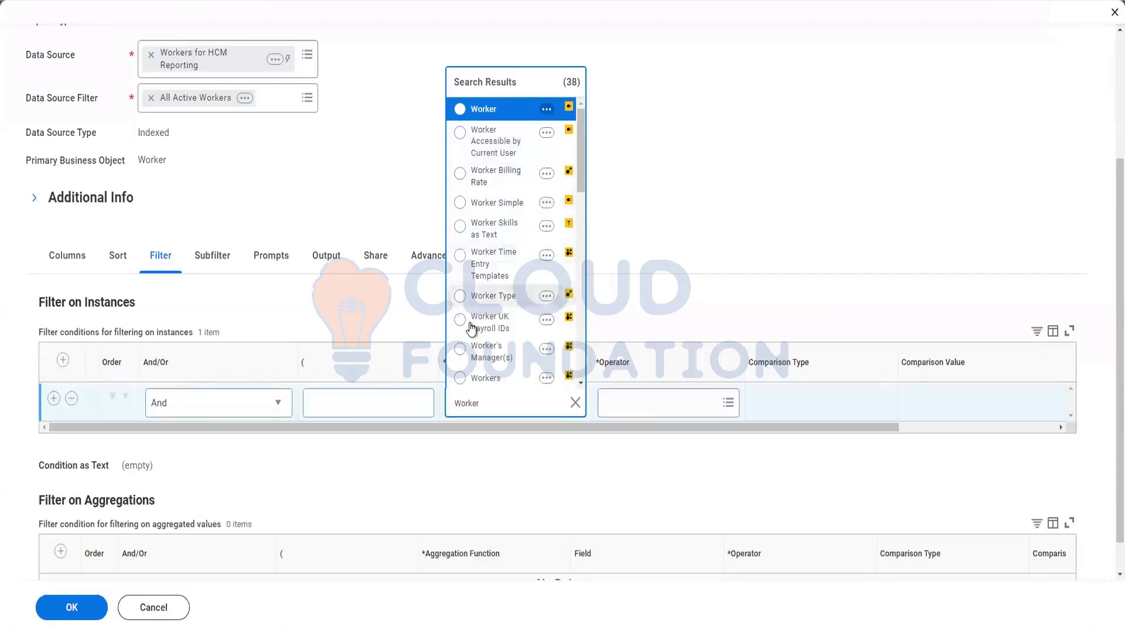
left_click(429, 269)
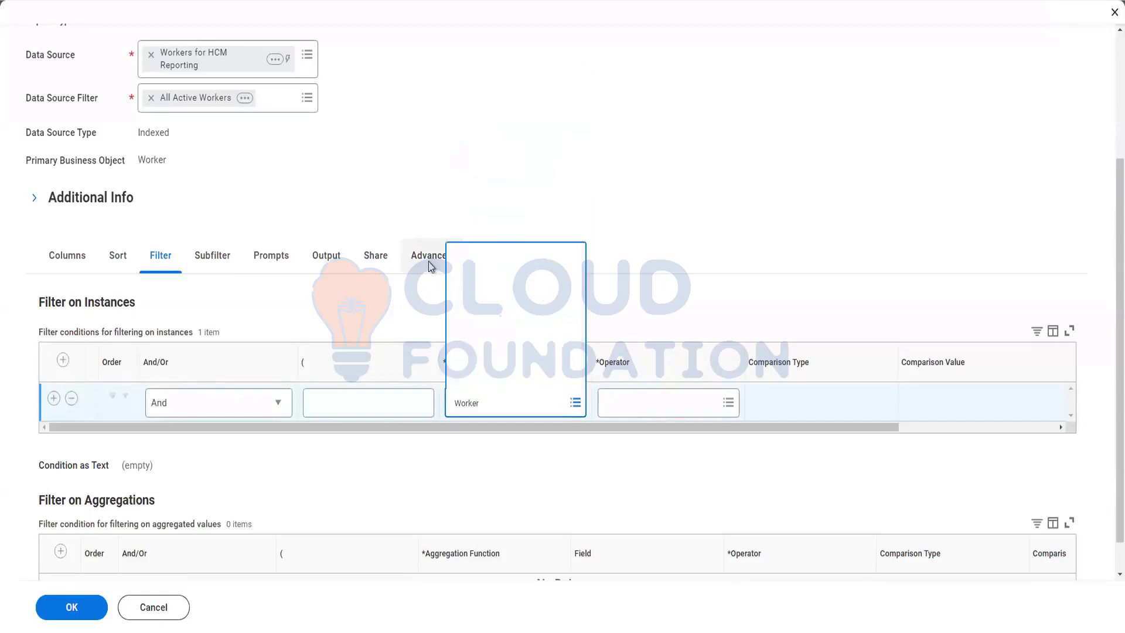
Clear Optimized for Performance in the Advanced options, then go back to the filter conditions.
left_click(429, 268)
scroll(276, 377, "down", 5)
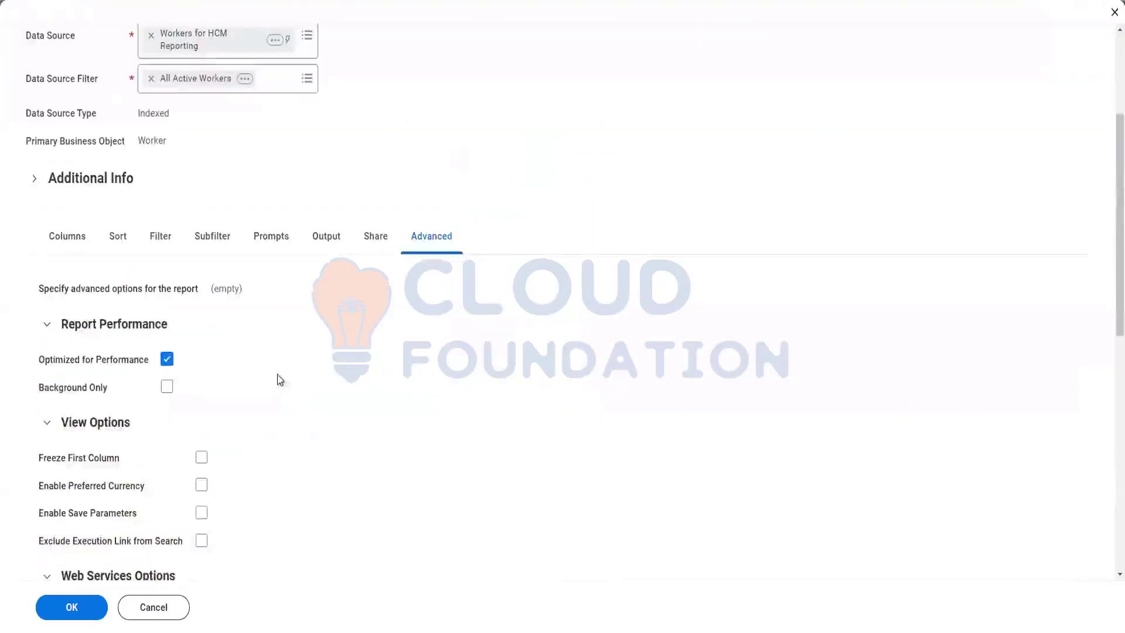
left_click_drag(42, 297, 145, 297)
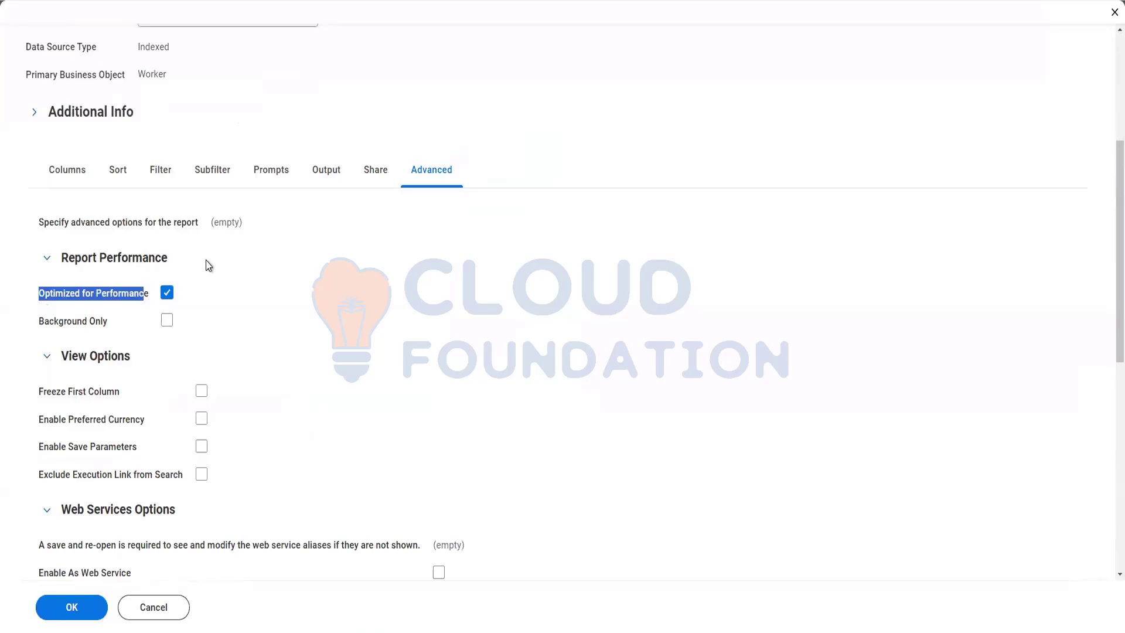
left_click(166, 293)
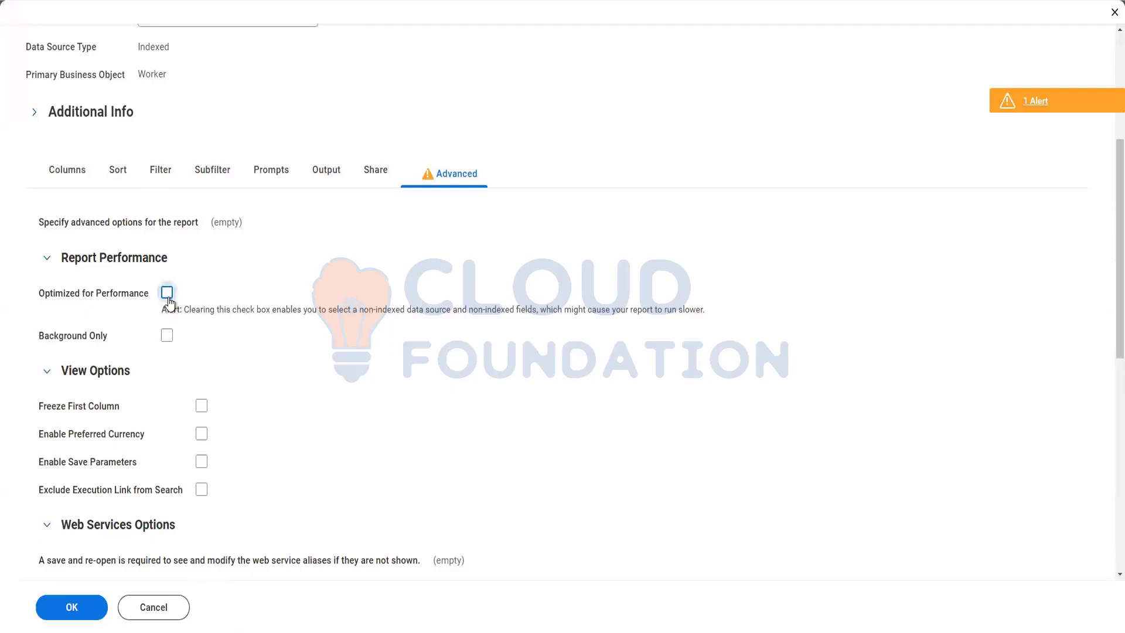
left_click(164, 175)
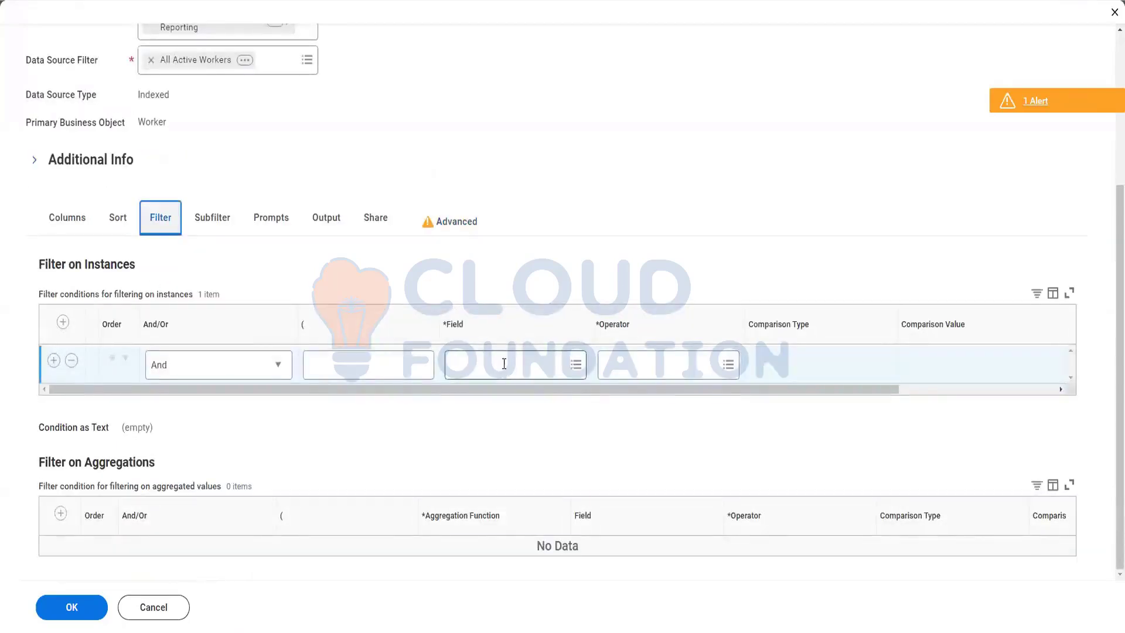
Set the filter condition's field to Worker.
left_click(504, 364)
type("Worker")
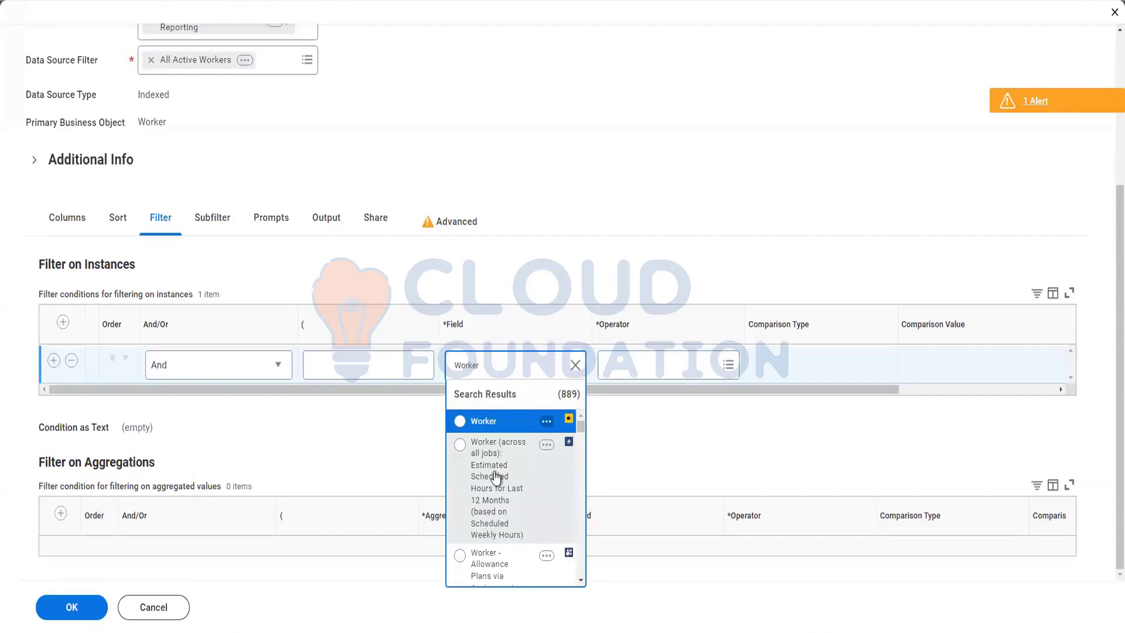
left_click(492, 425)
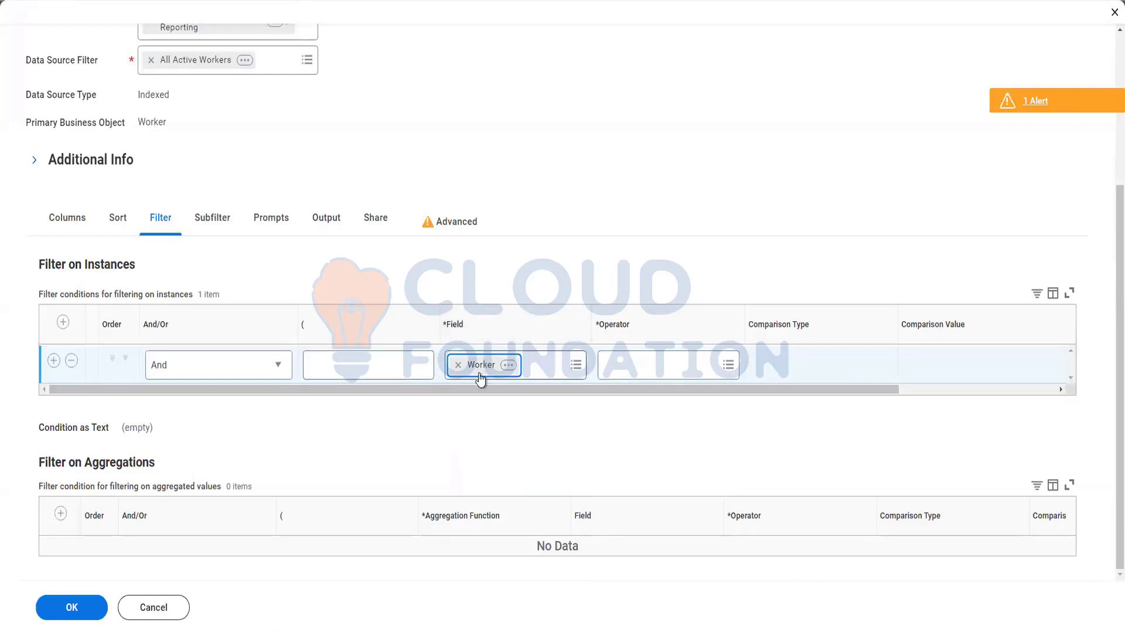
Set the Worker condition's operator to 'in the selection list'.
left_click(656, 366)
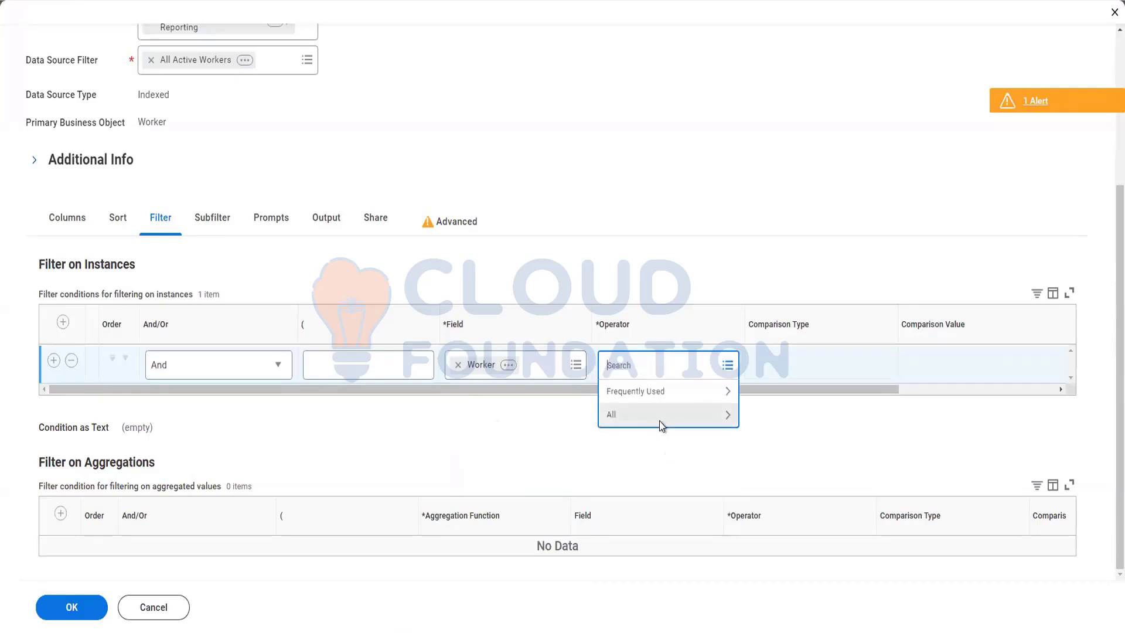
left_click(659, 421)
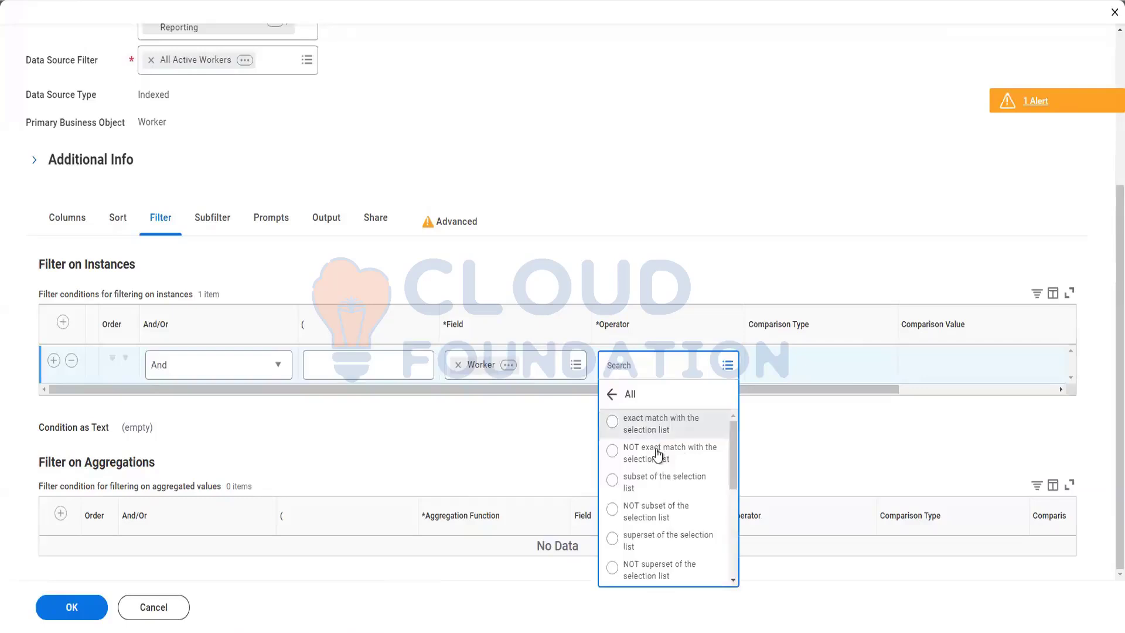
scroll(677, 439, "down", 5)
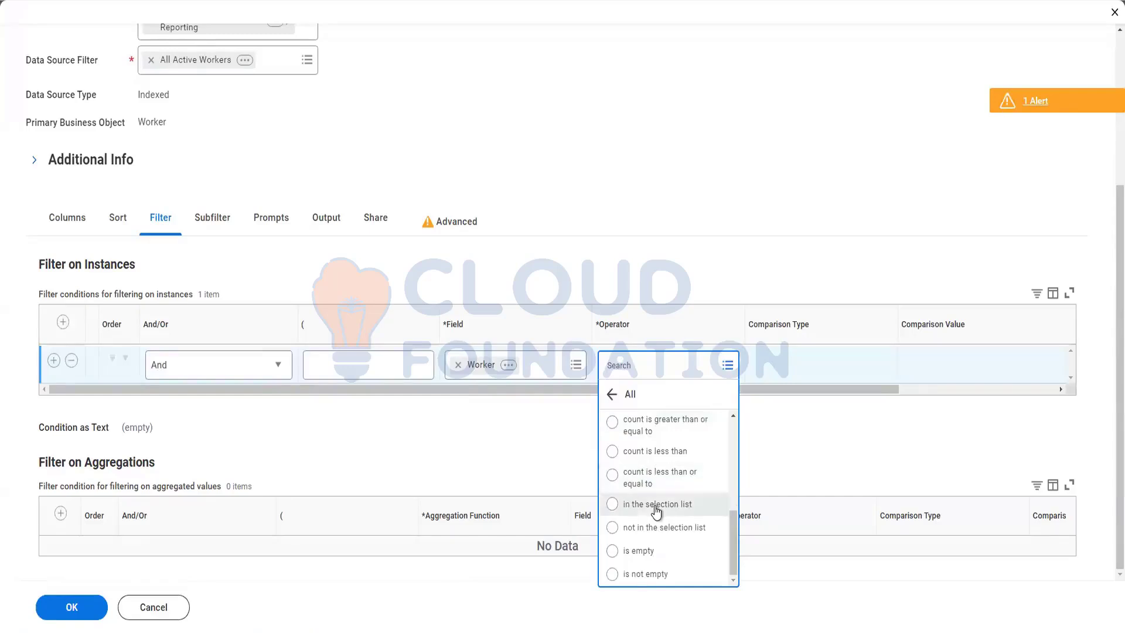
left_click_drag(732, 537, 726, 418)
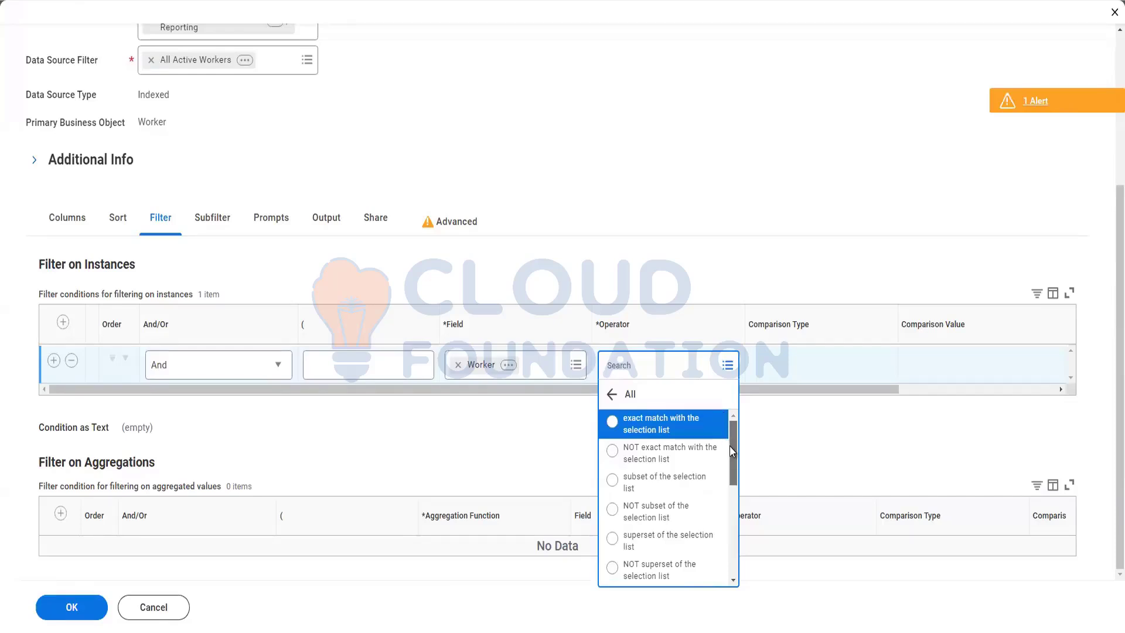
scroll(736, 459, "down", 8)
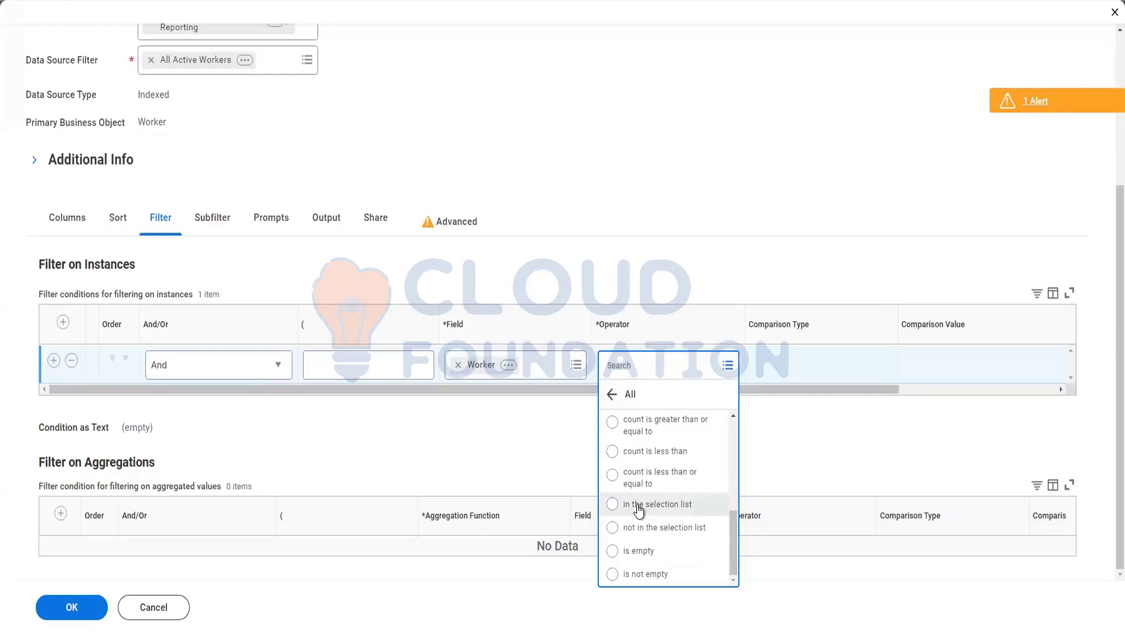
left_click(639, 505)
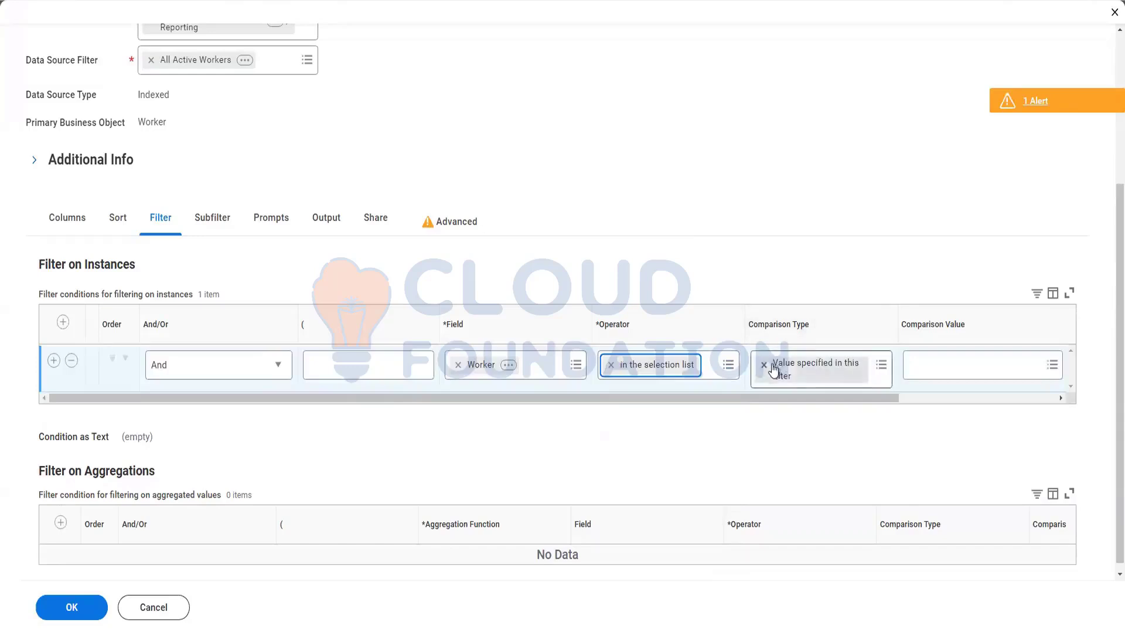
left_click(878, 368)
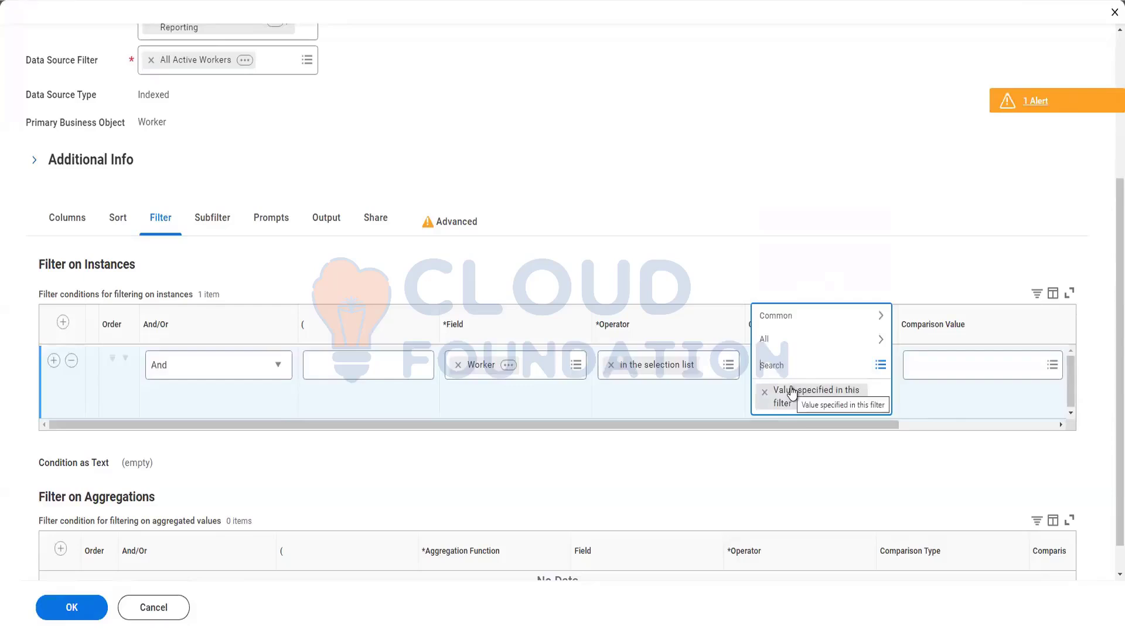
left_click(793, 341)
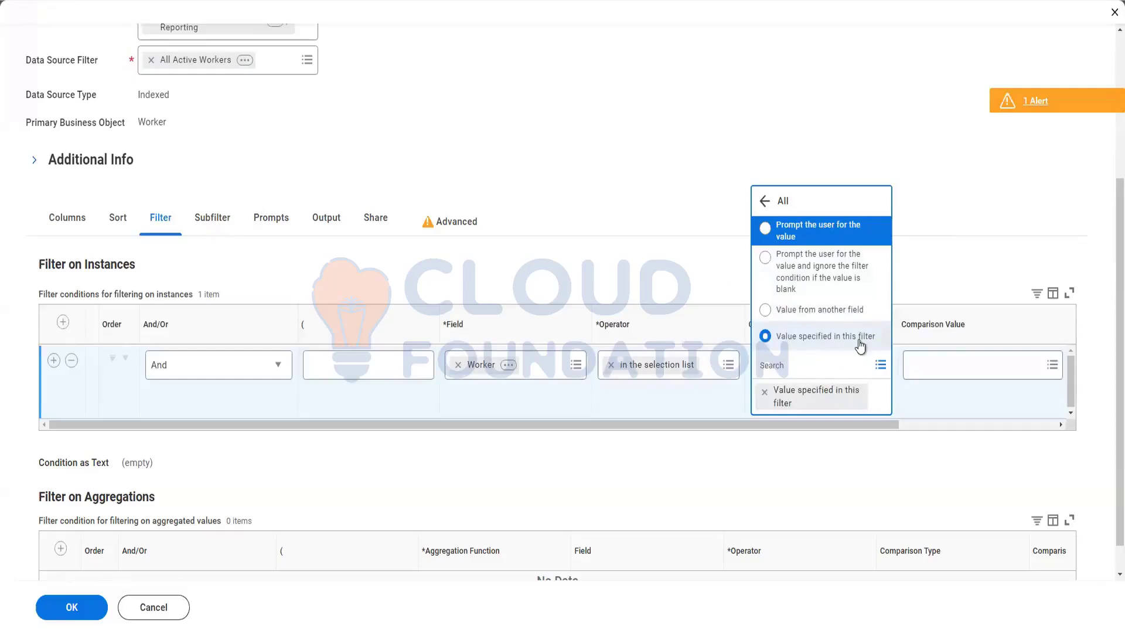
left_click(692, 273)
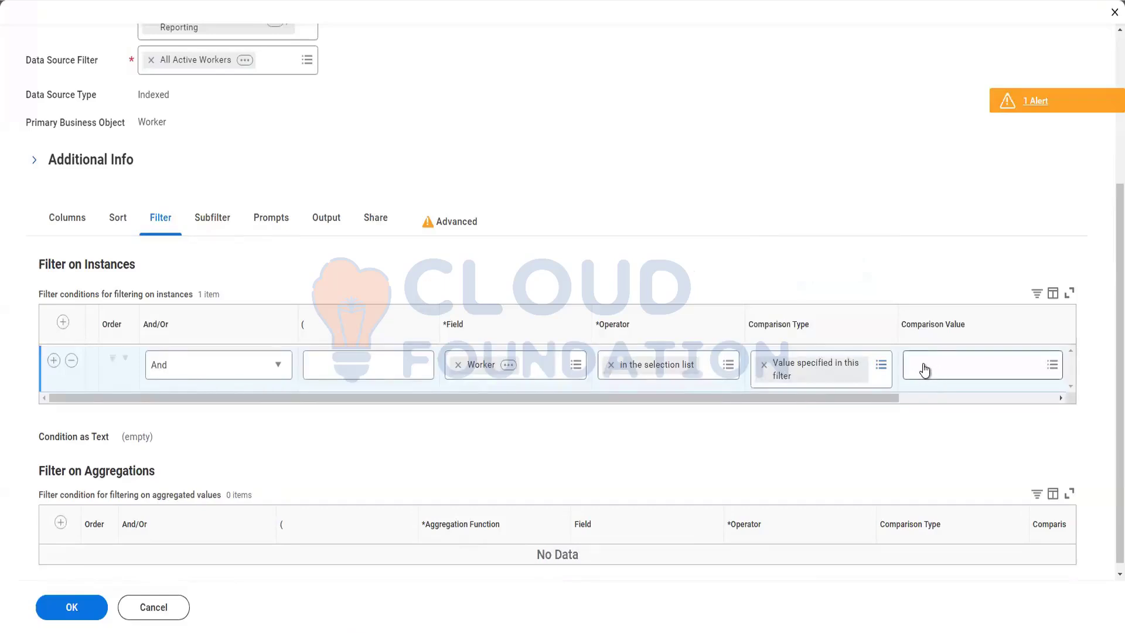
left_click(924, 369)
Add two workers, each found by name search, as the Worker filter's comparison values.
type("logan mc")
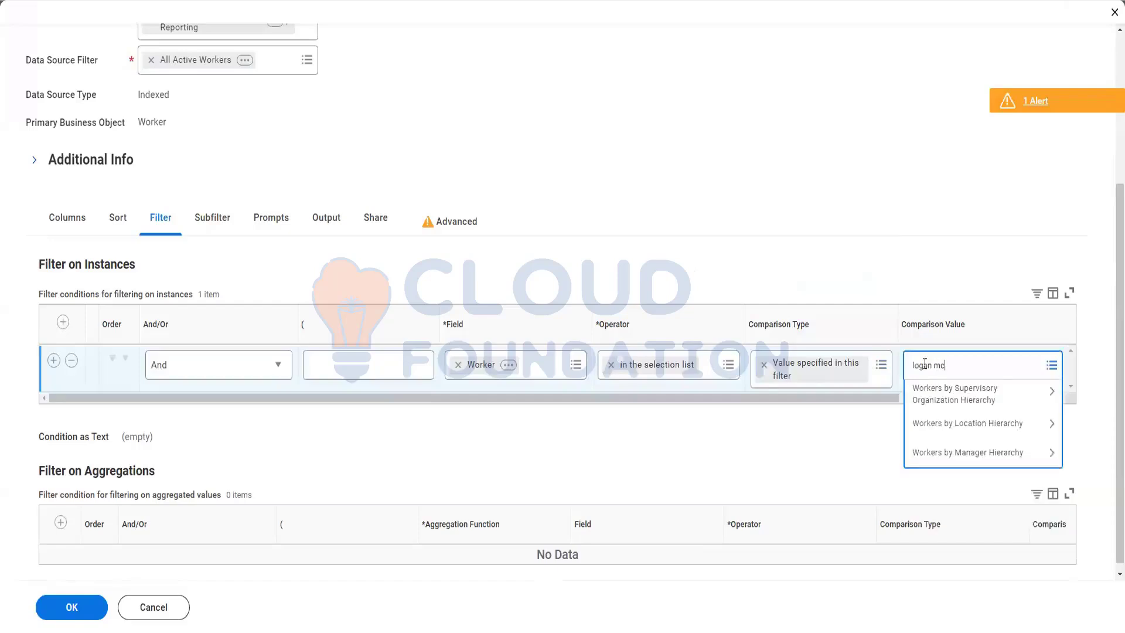
key("Return")
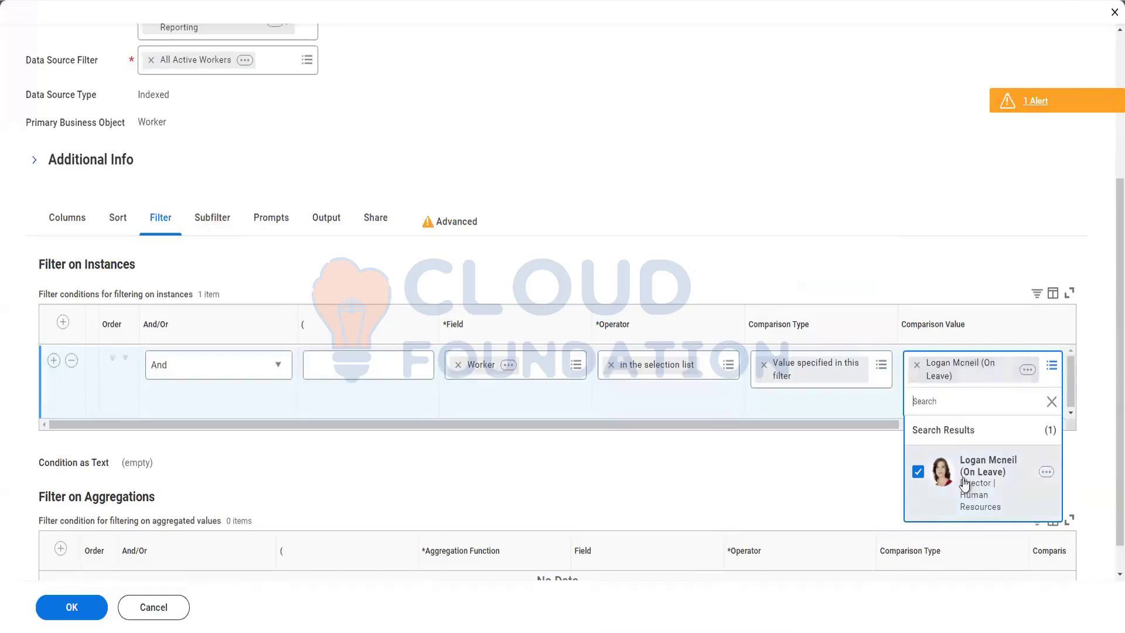
left_click(927, 400)
type("jacqu")
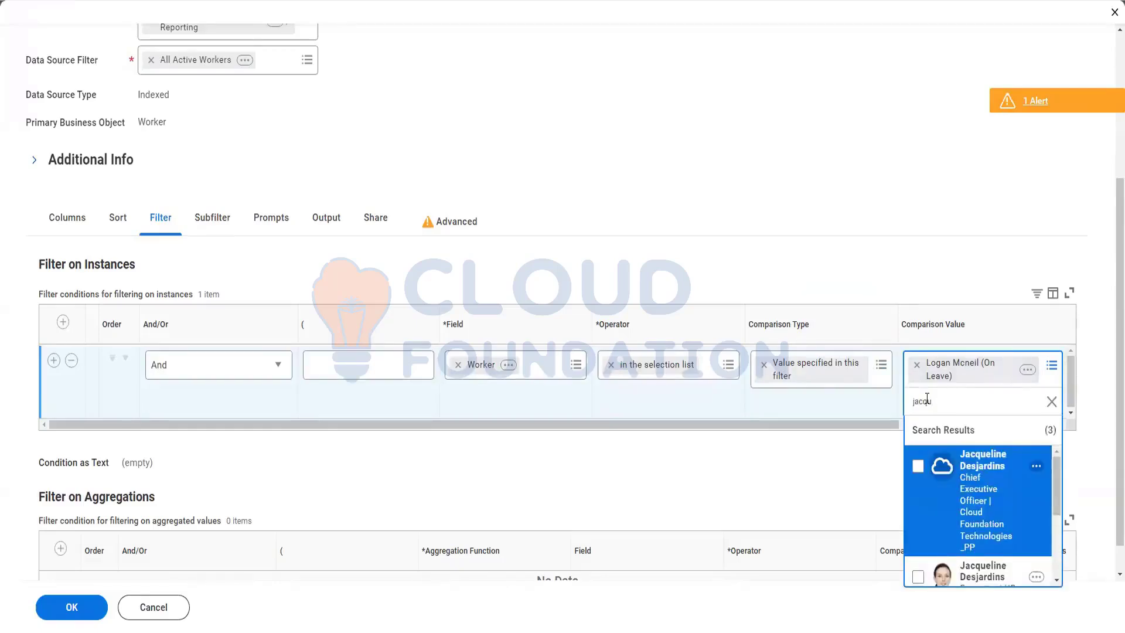
scroll(938, 518, "down", 1)
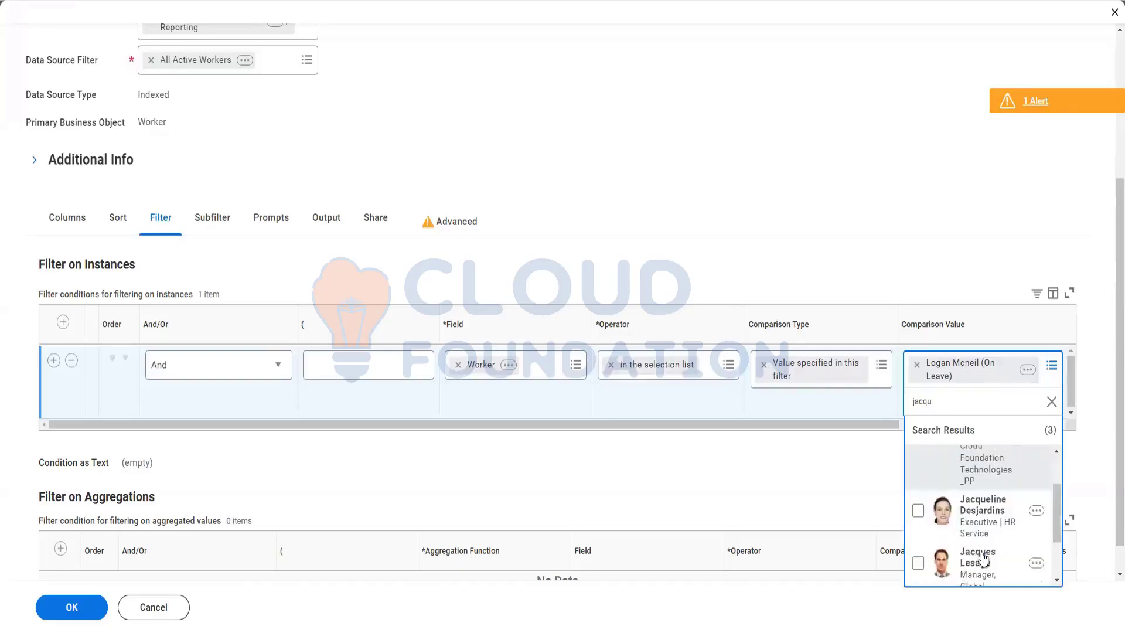
left_click(918, 511)
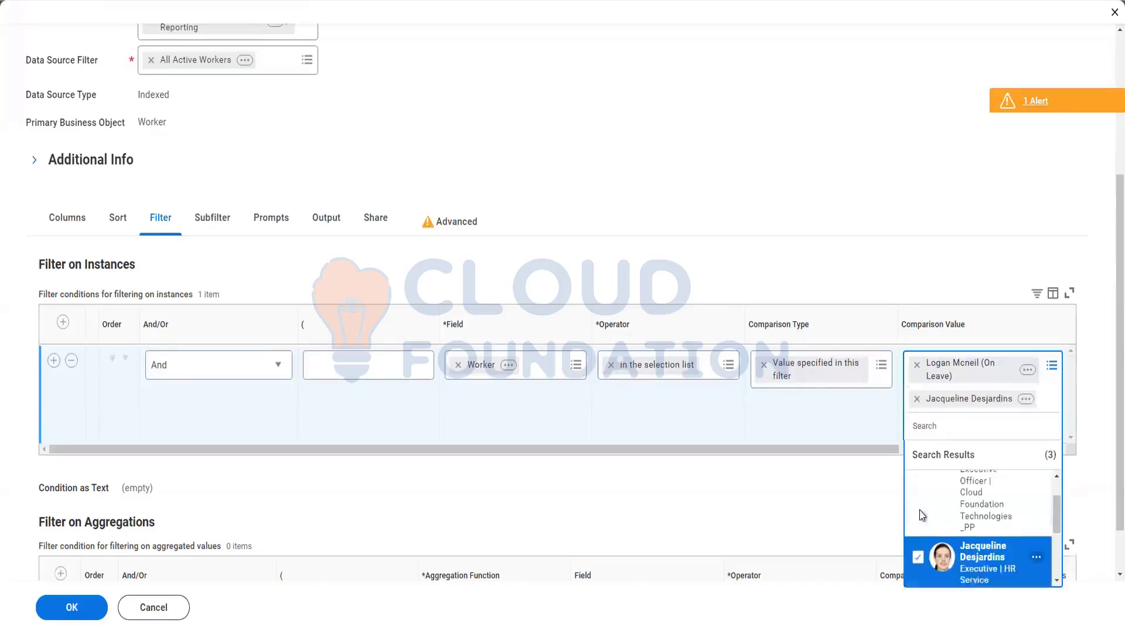
left_click(885, 226)
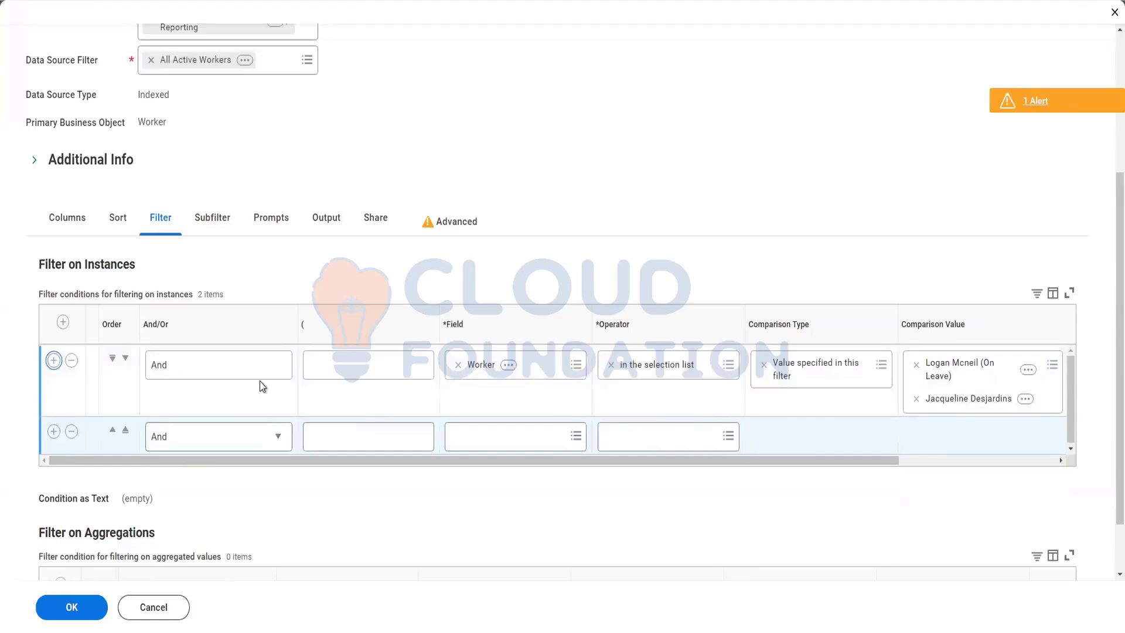
Set the second condition row's And/Or to Or.
left_click(278, 436)
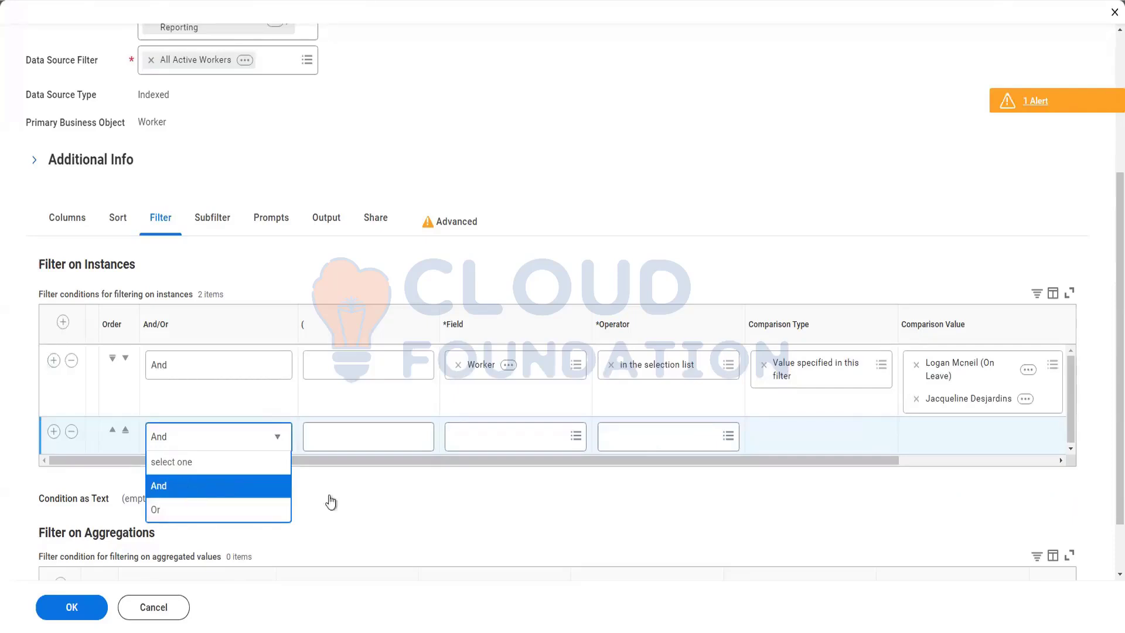
left_click(363, 496)
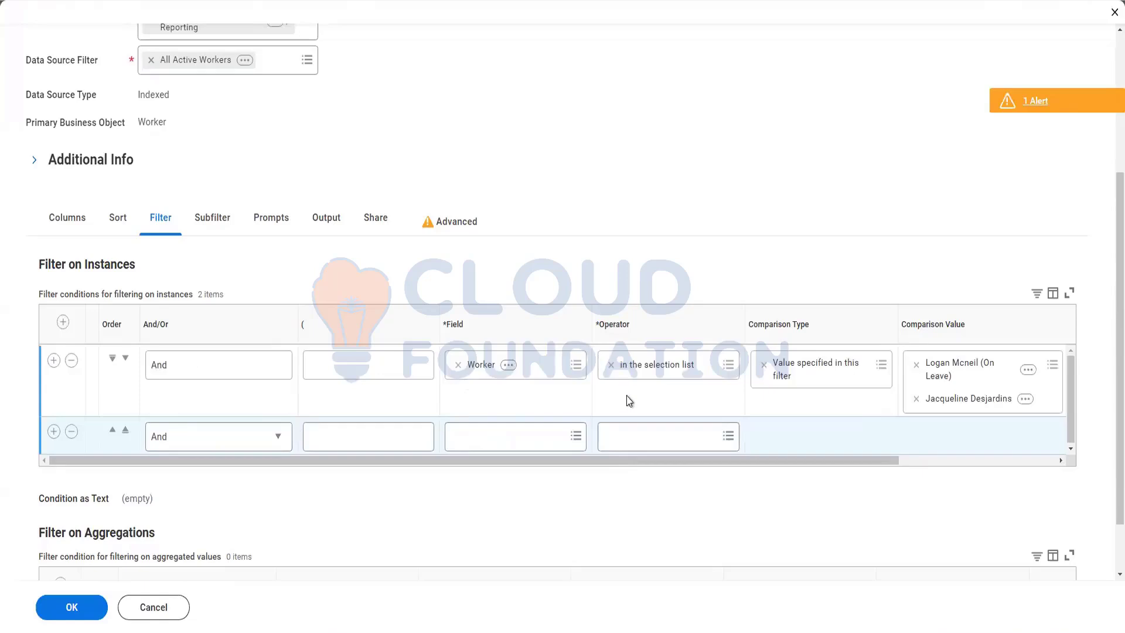
left_click(276, 441)
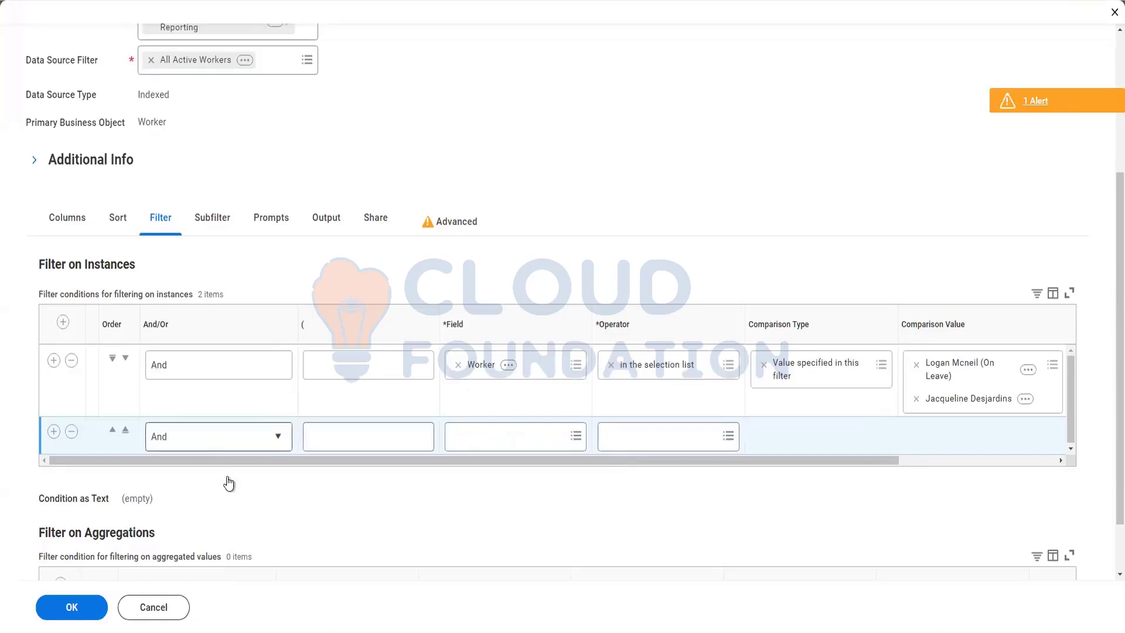
left_click(186, 506)
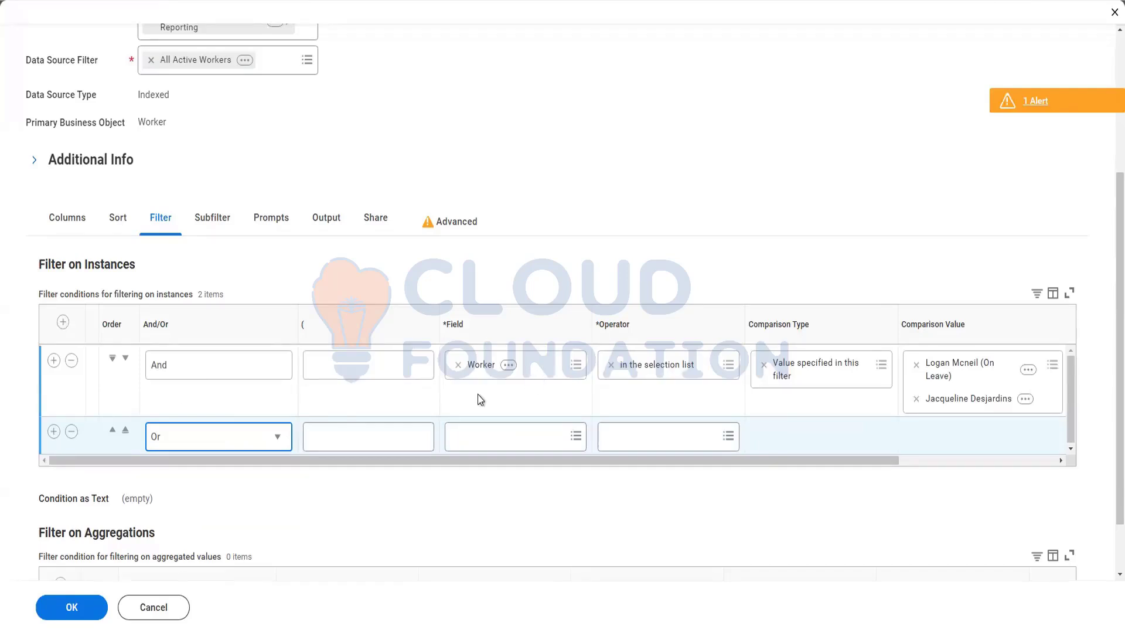
Delete the empty second condition row and save the filter with OK.
left_click(72, 432)
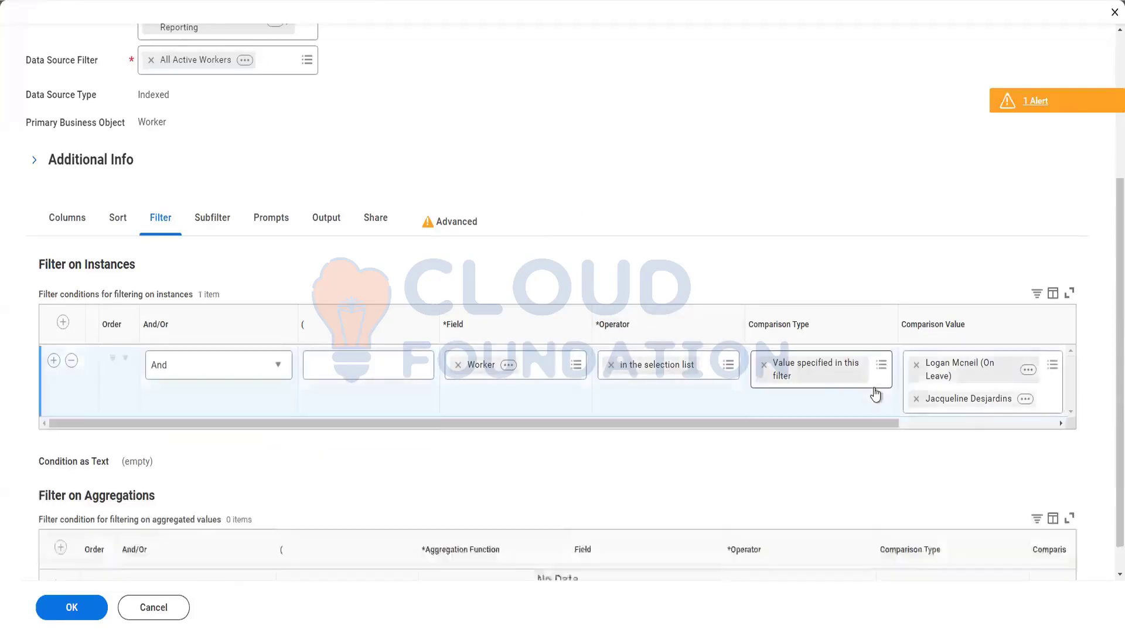
left_click(69, 610)
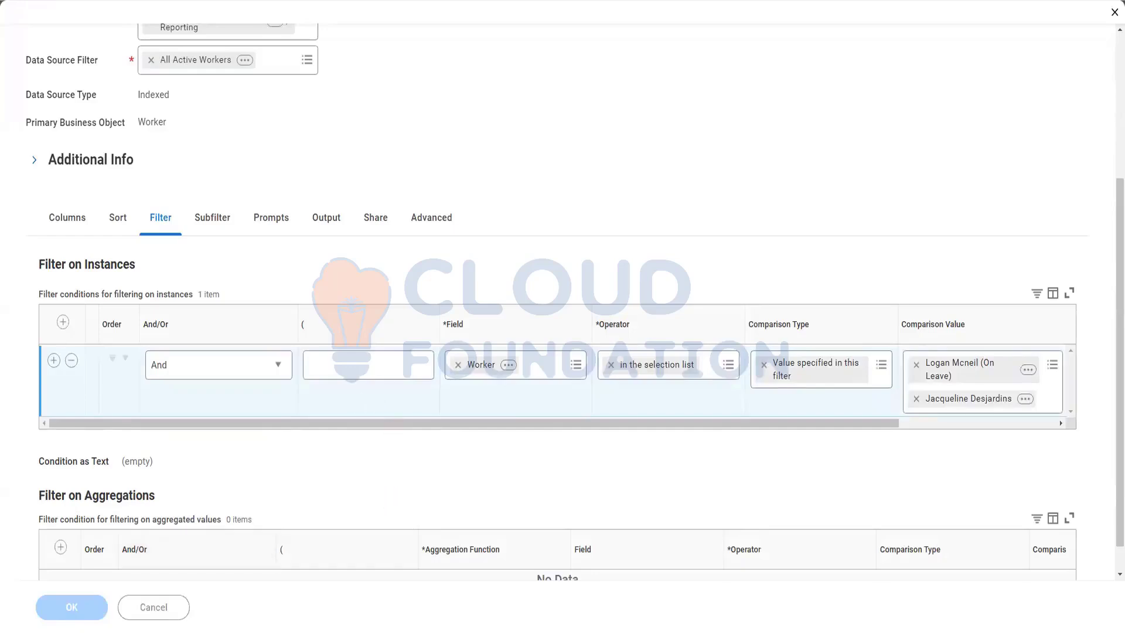
key("alt+Tab")
Type 'Hire date > 01/01/2024', then 'and location = US' on new lines in the notes.
scroll(503, 343, "down", 5)
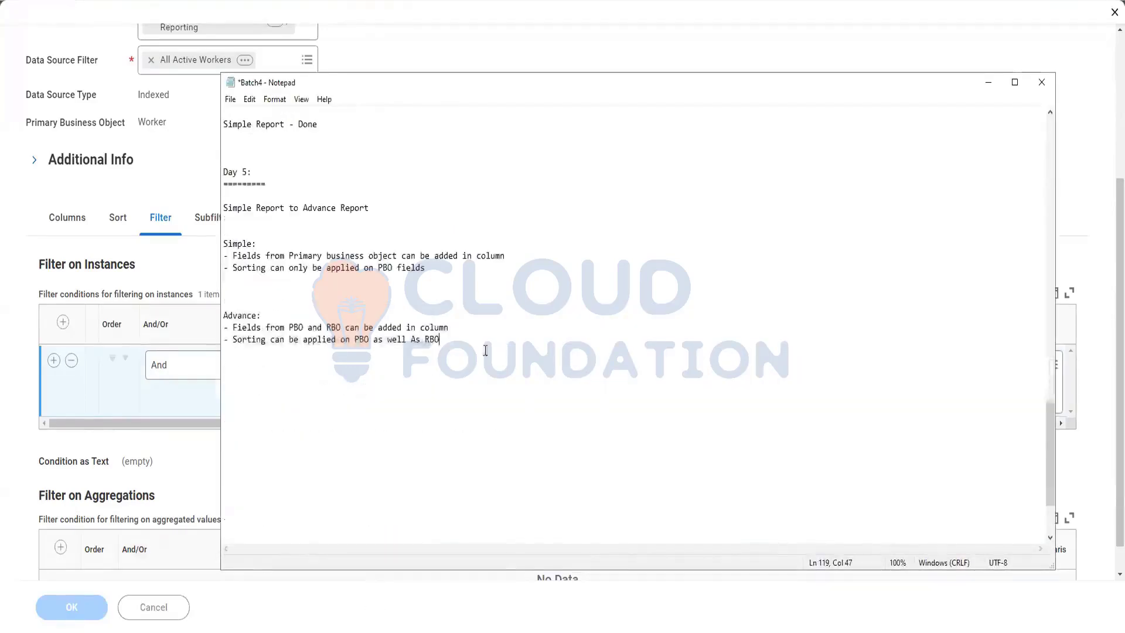
key("Return")
key("Return")
key("Return")
key("Return")
key("Return")
key("Return")
key("Return")
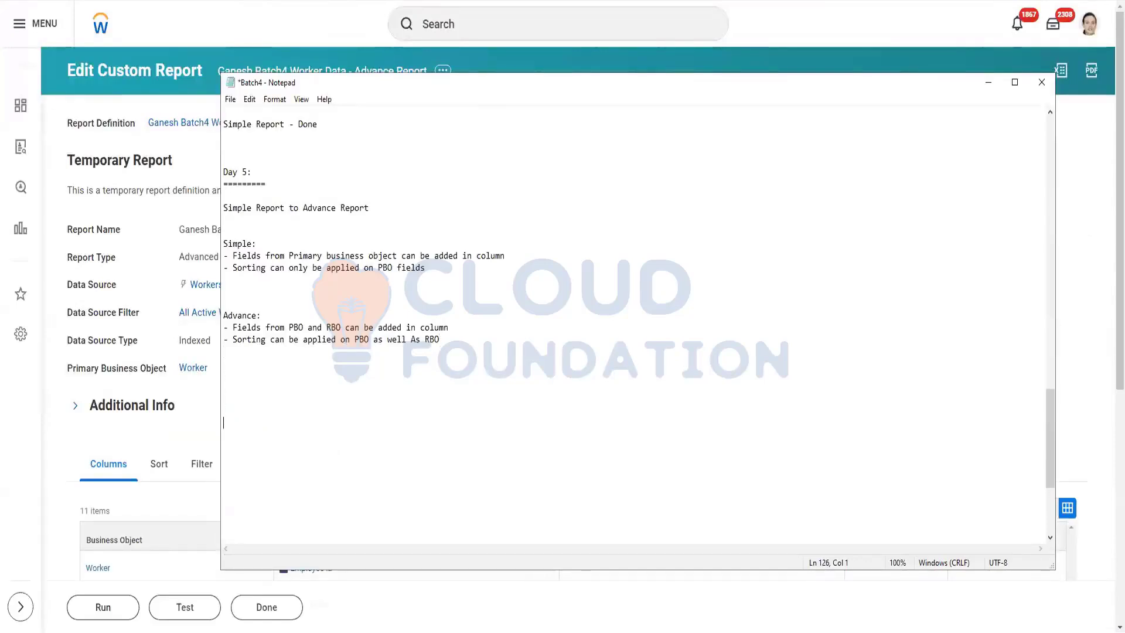
type("Hire date > 01/01/")
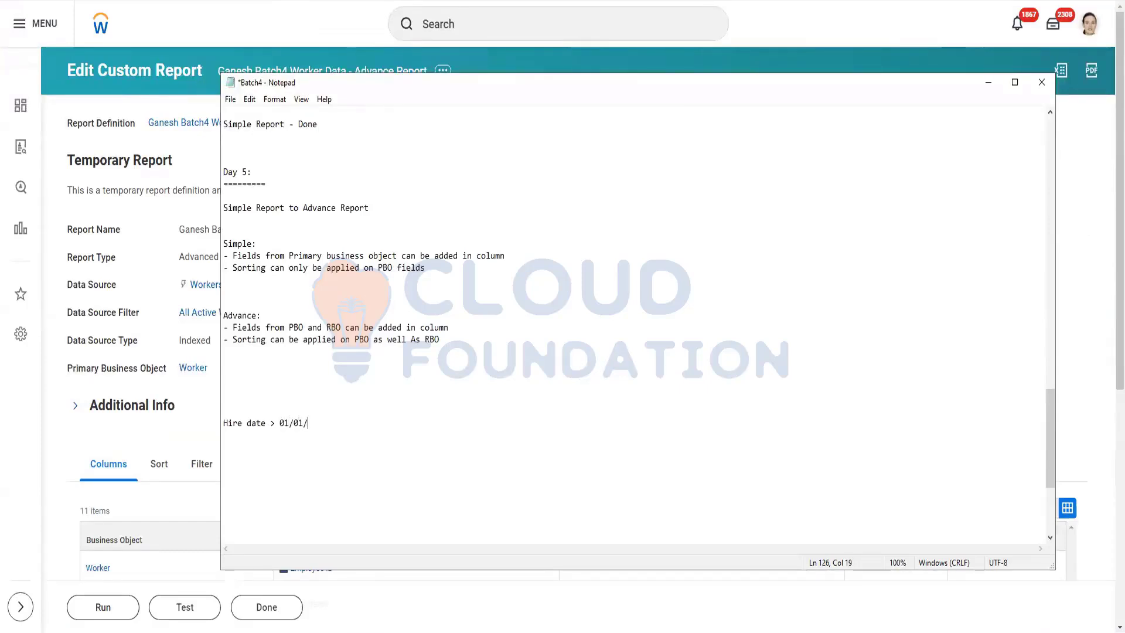
type("2024")
key("Return")
type("and")
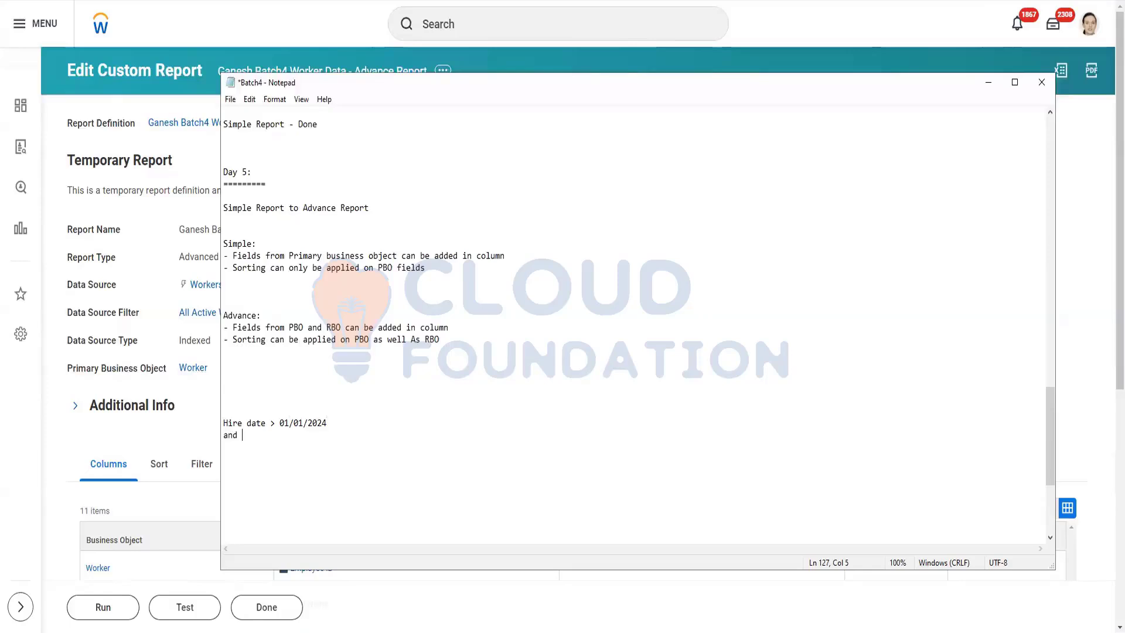
type("location = US")
Extend the condition to '(location = US or location = IND)' with brackets.
left_click(242, 435)
left_click(305, 435)
left_click_drag(326, 423, 242, 423)
key("shift+Left")
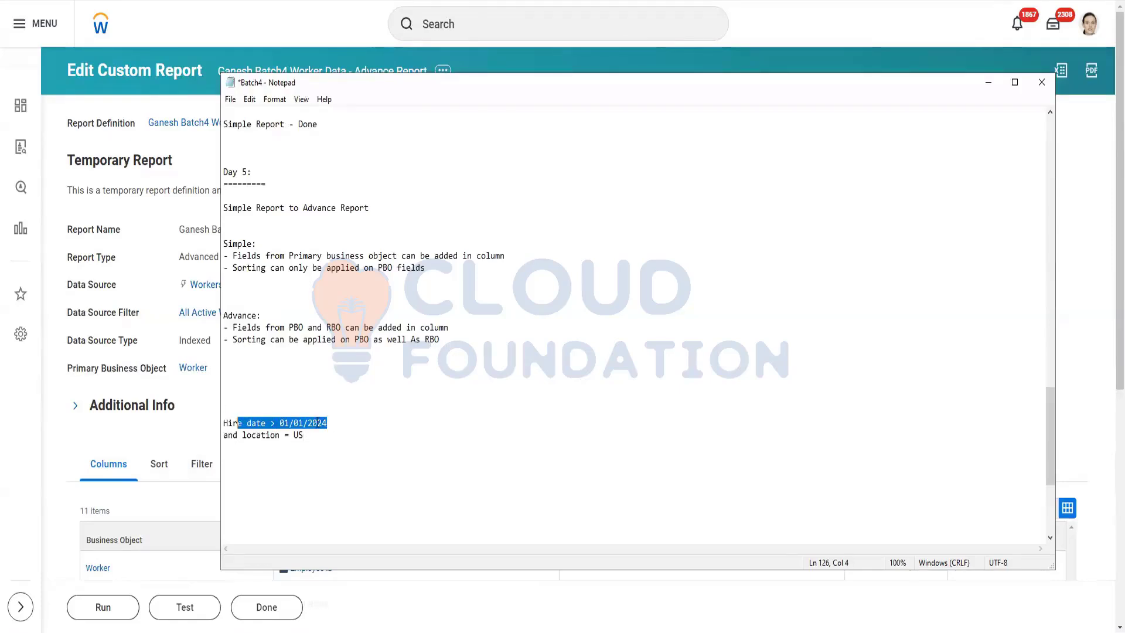
left_click(242, 435)
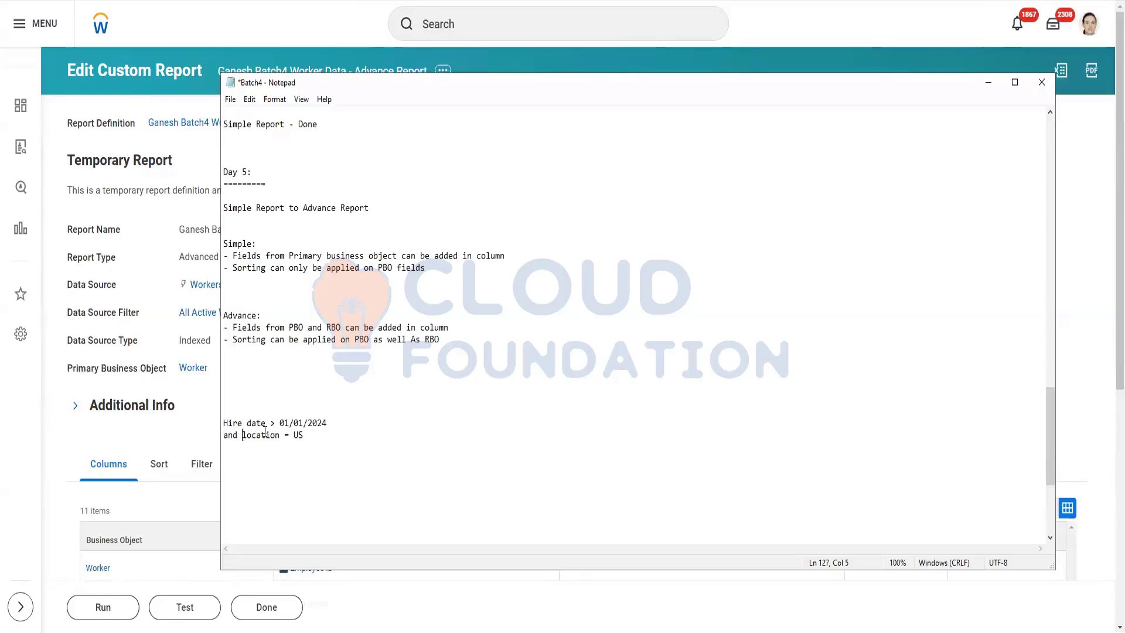
left_click(306, 435)
type("or location = IND")
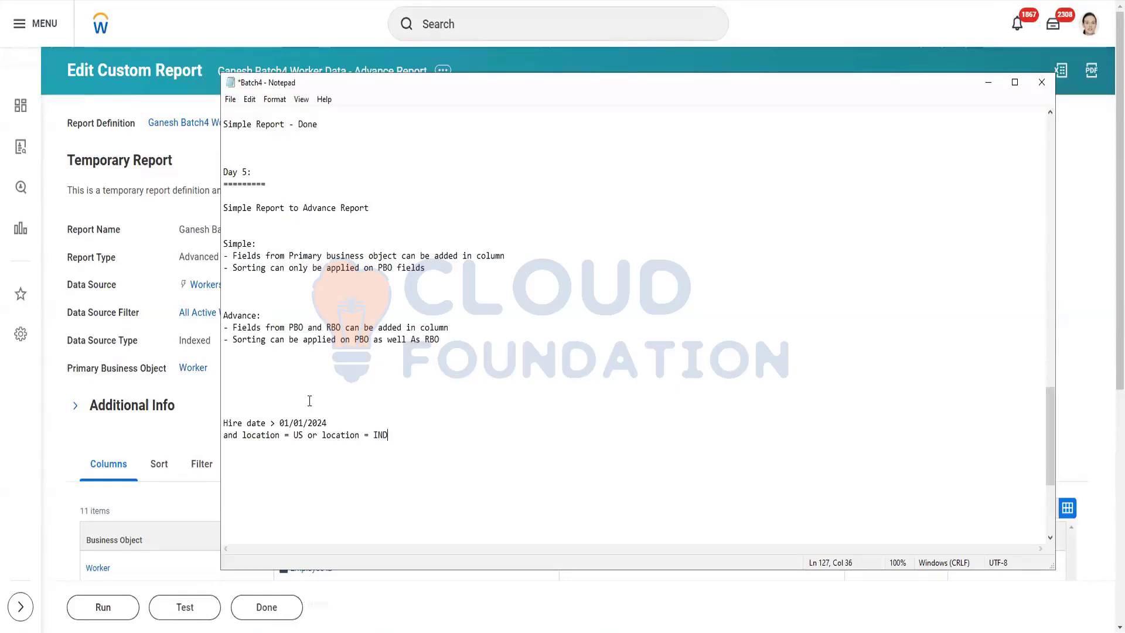
left_click(243, 435)
type("(")
left_click(393, 435)
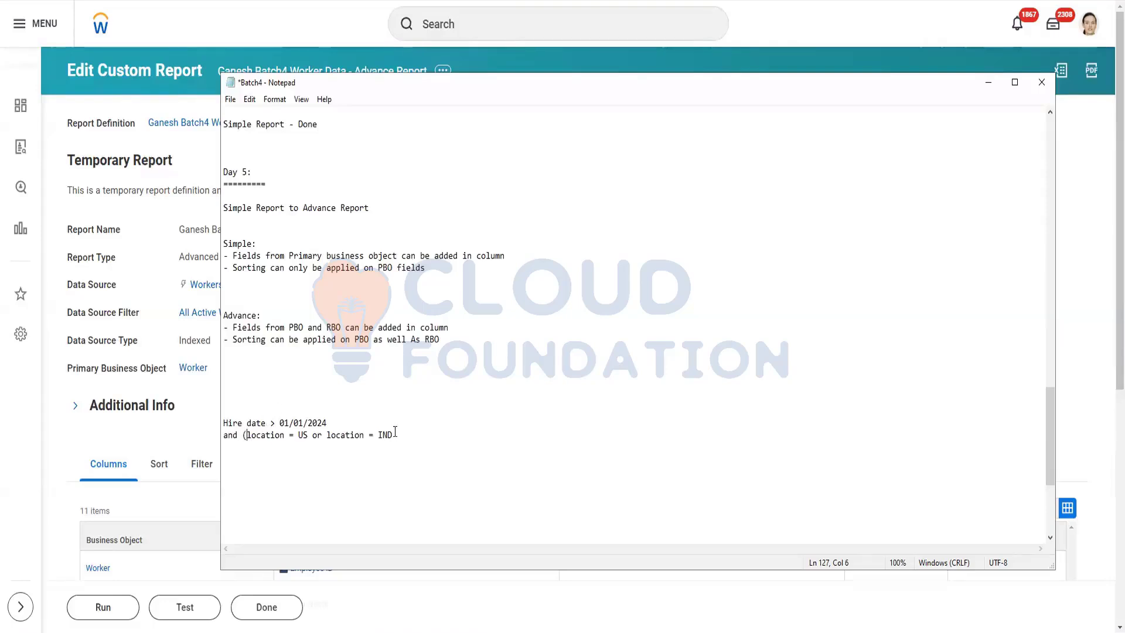
type(")")
Move the bracketed location condition onto its own line below 'and'.
left_click_drag(332, 421, 253, 407)
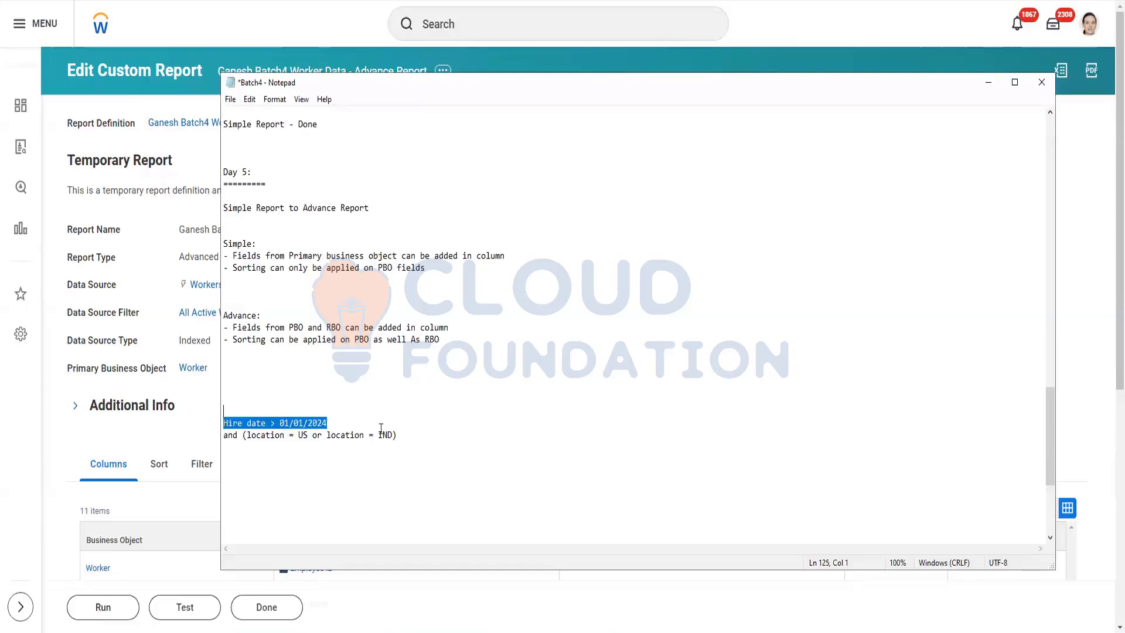
left_click_drag(398, 434, 242, 435)
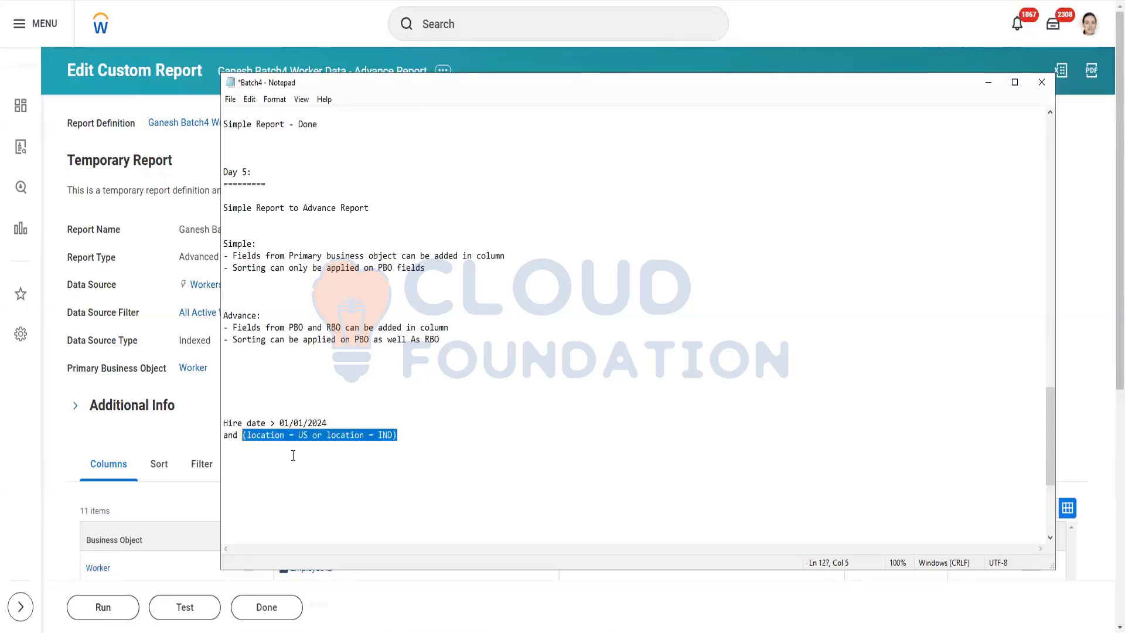
left_click(293, 456)
left_click_drag(336, 434, 369, 435)
left_click_drag(261, 435, 309, 435)
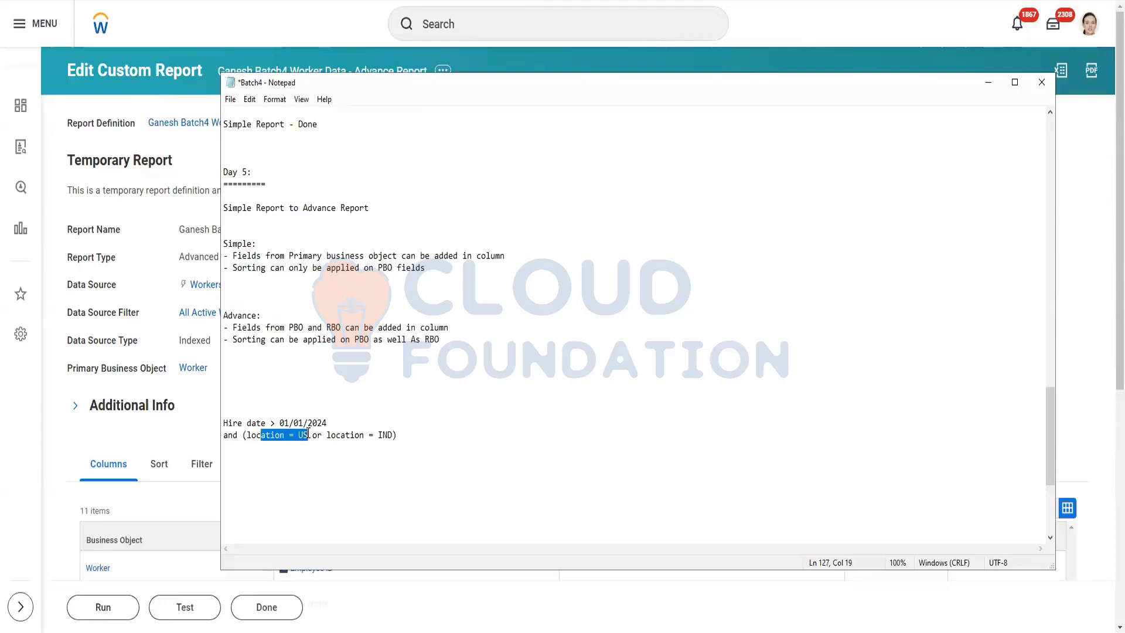
left_click(243, 436)
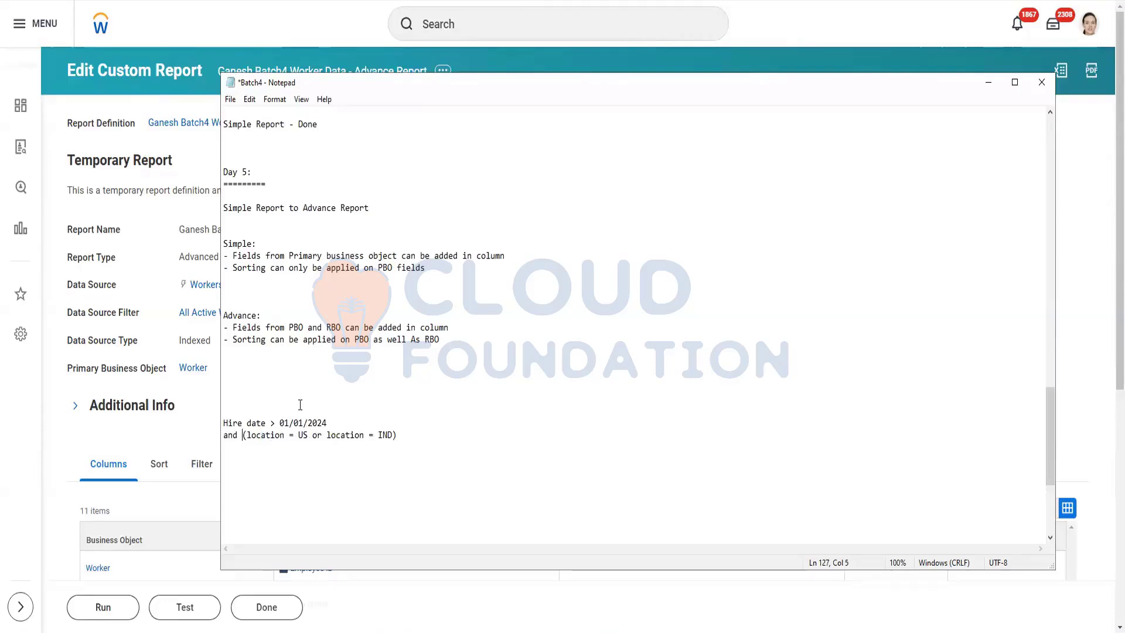
key("Return")
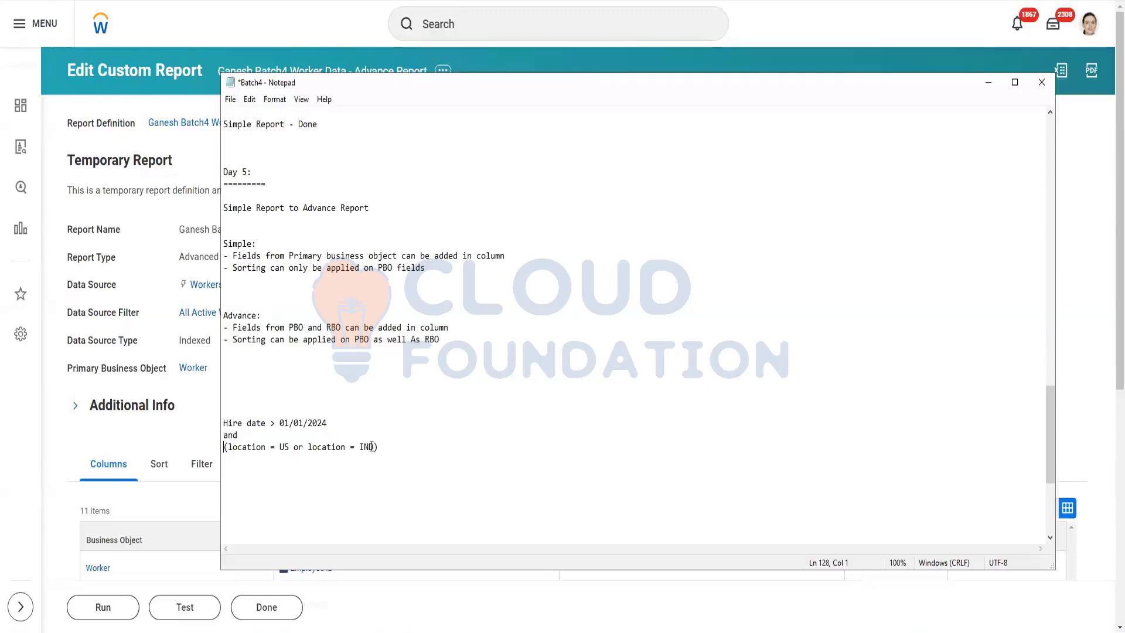
left_click(329, 423)
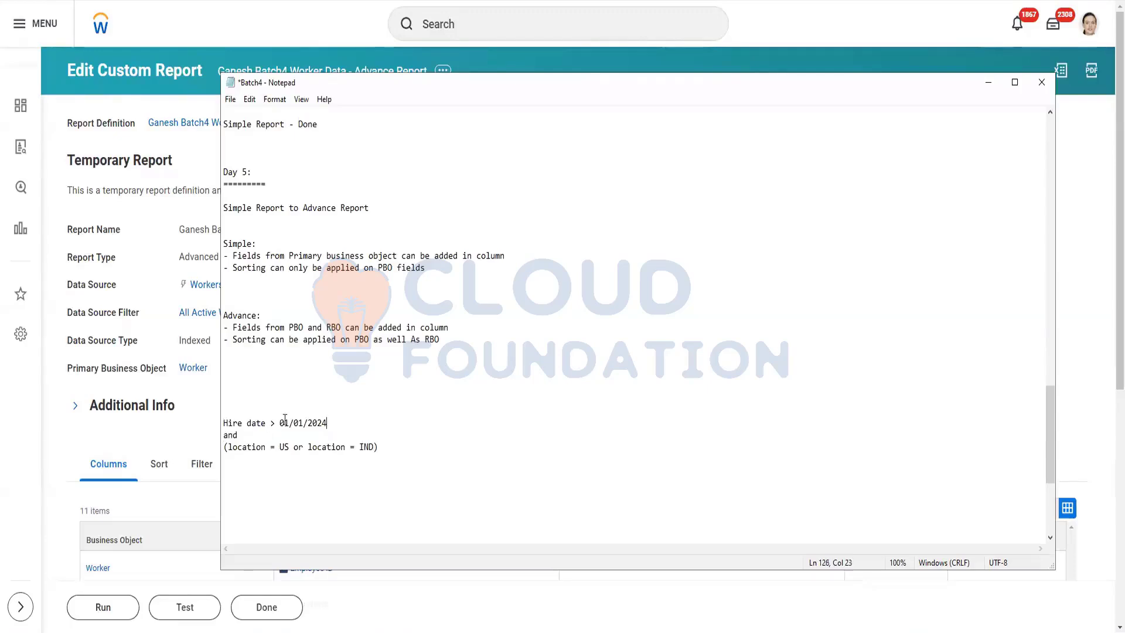
Append '= True' to the Hire date line and to the bracketed location line.
key("ctrl+shift+Left")
key("ctrl+shift+Left")
key("ctrl+shift+Left")
key("ctrl+shift+Left")
key("ctrl+shift+Left")
key("ctrl+shift+Left")
key("ctrl+shift+Left")
key("ctrl+shift+Left")
key("ctrl+shift+Left")
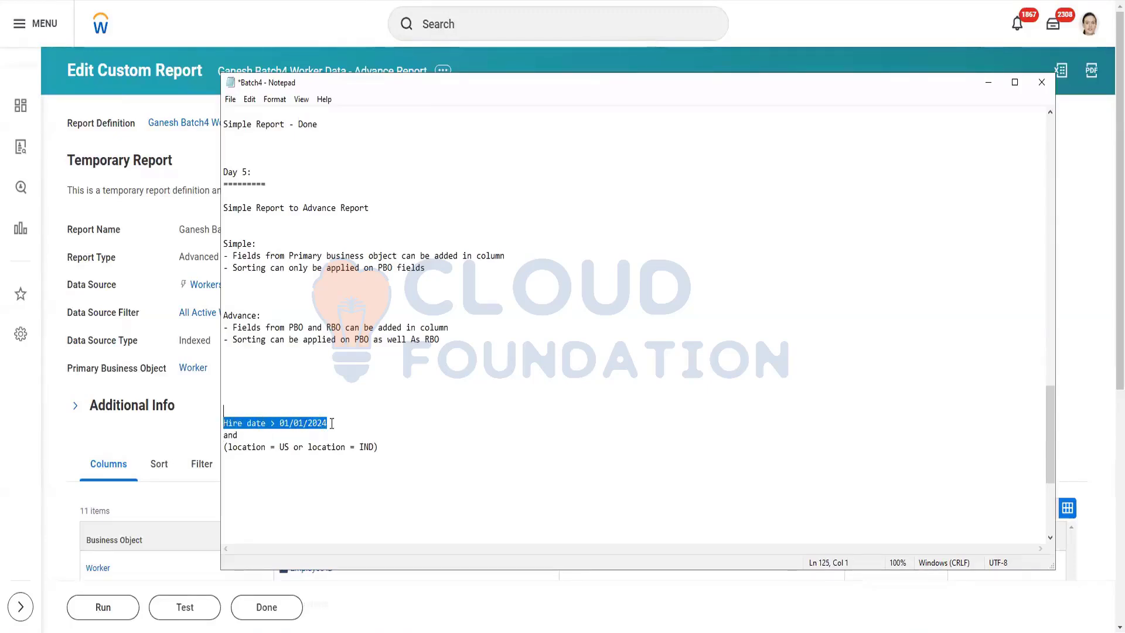
left_click(373, 422)
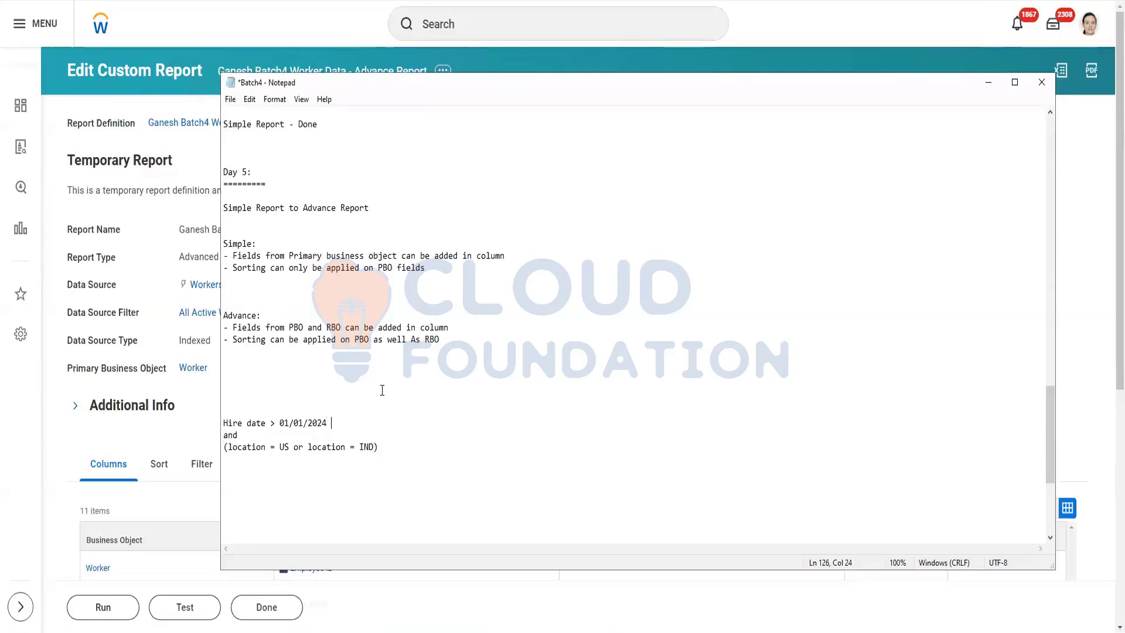
type("= True")
left_click(289, 446)
left_click_drag(368, 449, 224, 449)
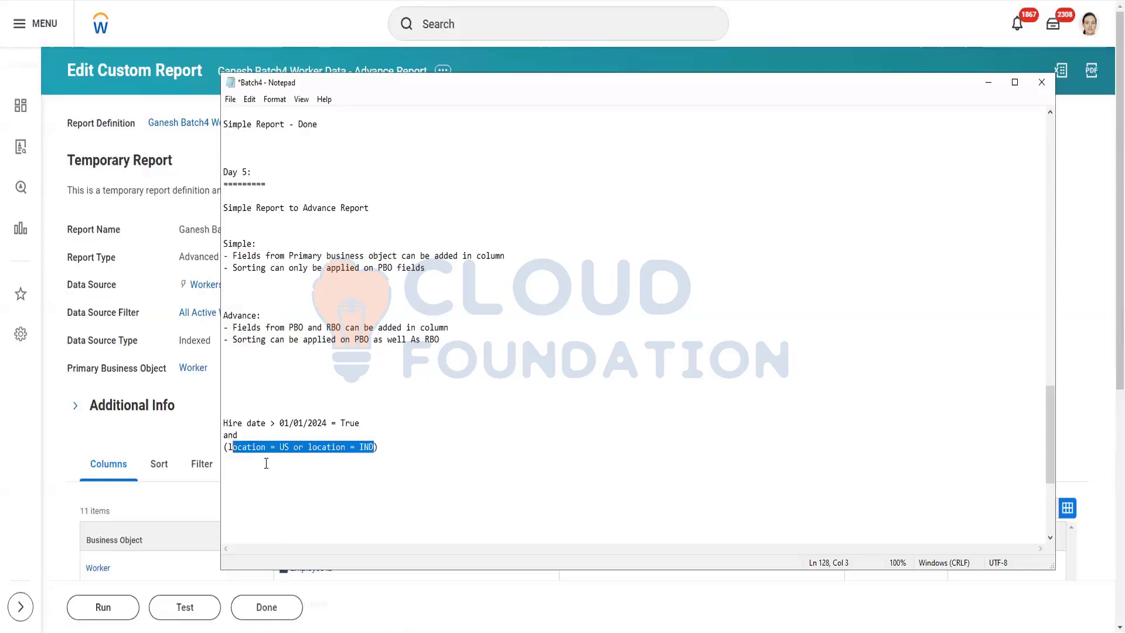
left_click(254, 453)
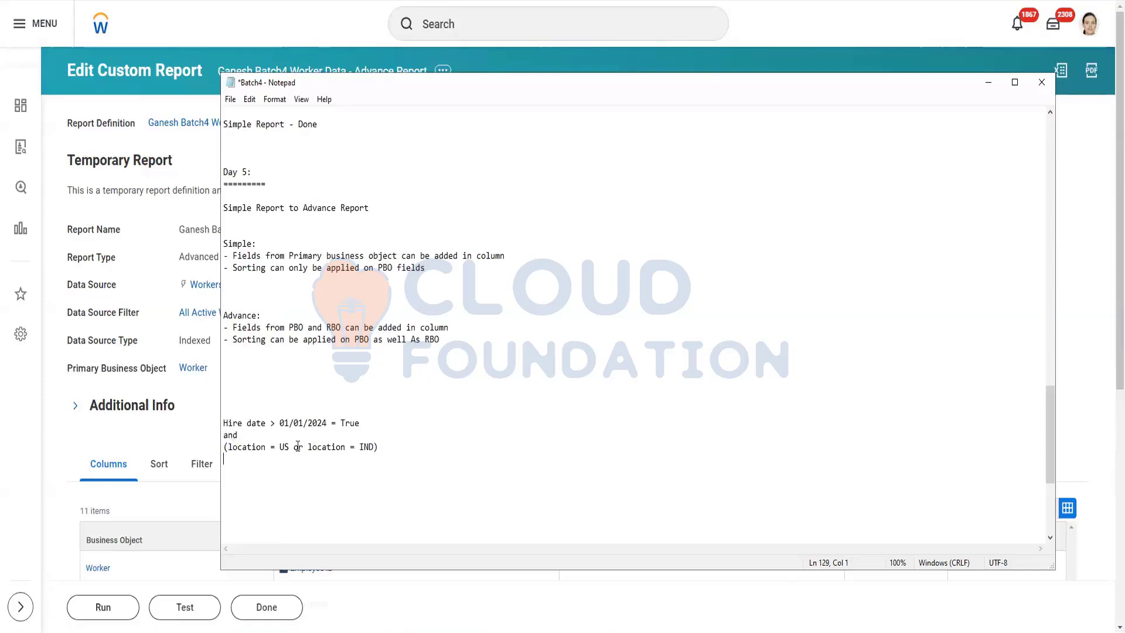
left_click(380, 447)
type("= True")
Change 'or' to 'and' in the location condition and mark it False.
left_click_drag(308, 446, 374, 447)
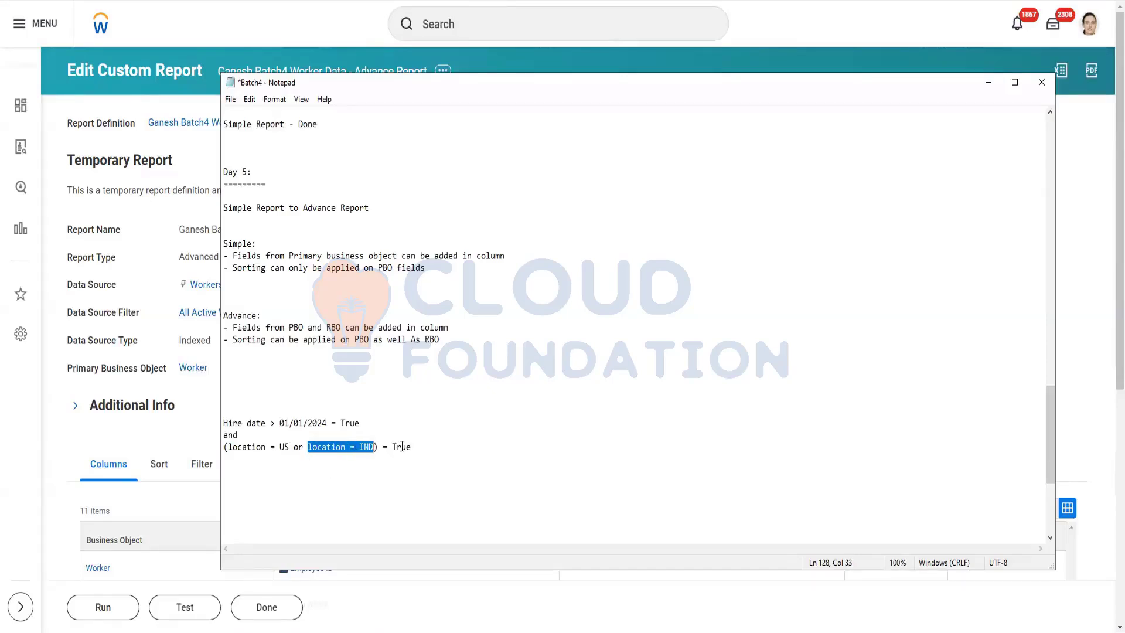
left_click(305, 446)
key("BackSpace")
key("BackSpace")
type("and")
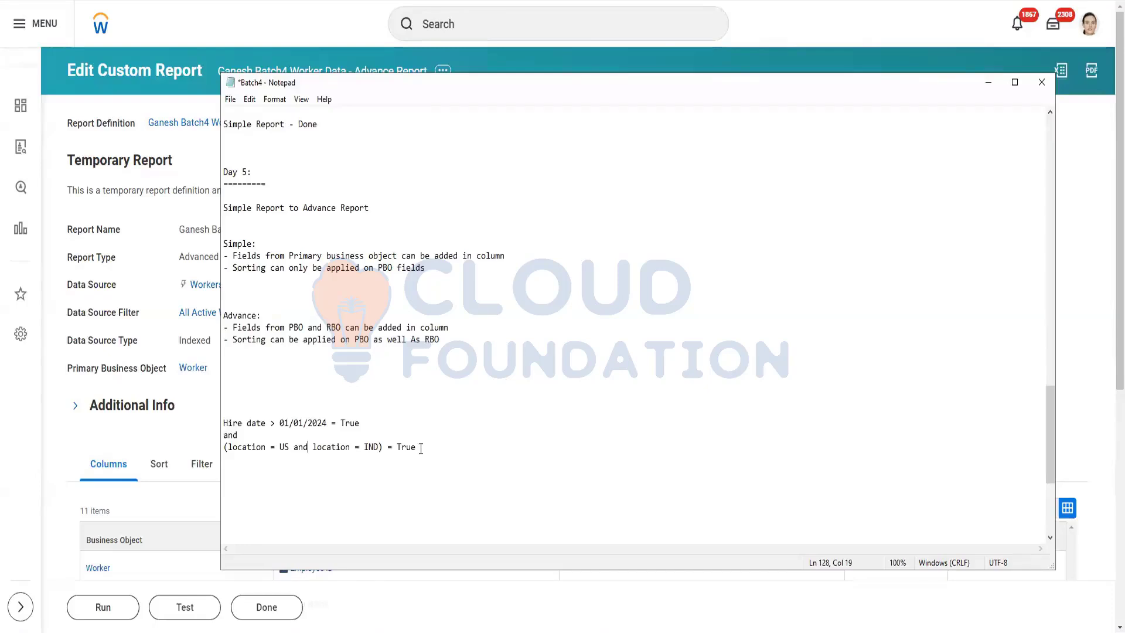
left_click_drag(289, 447, 256, 447)
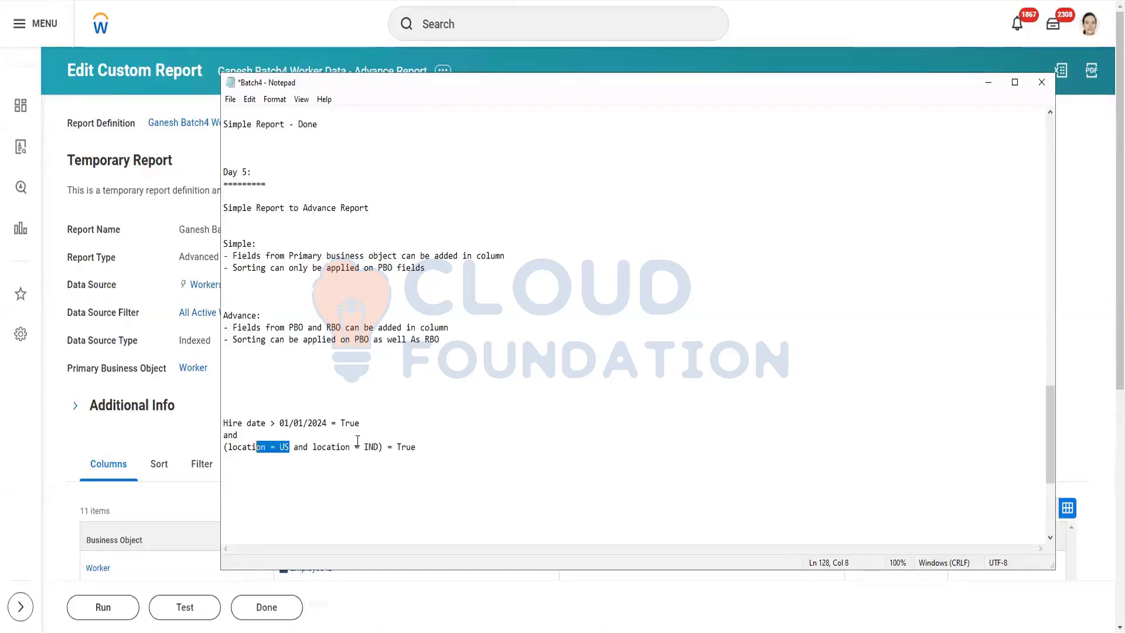
left_click(417, 446)
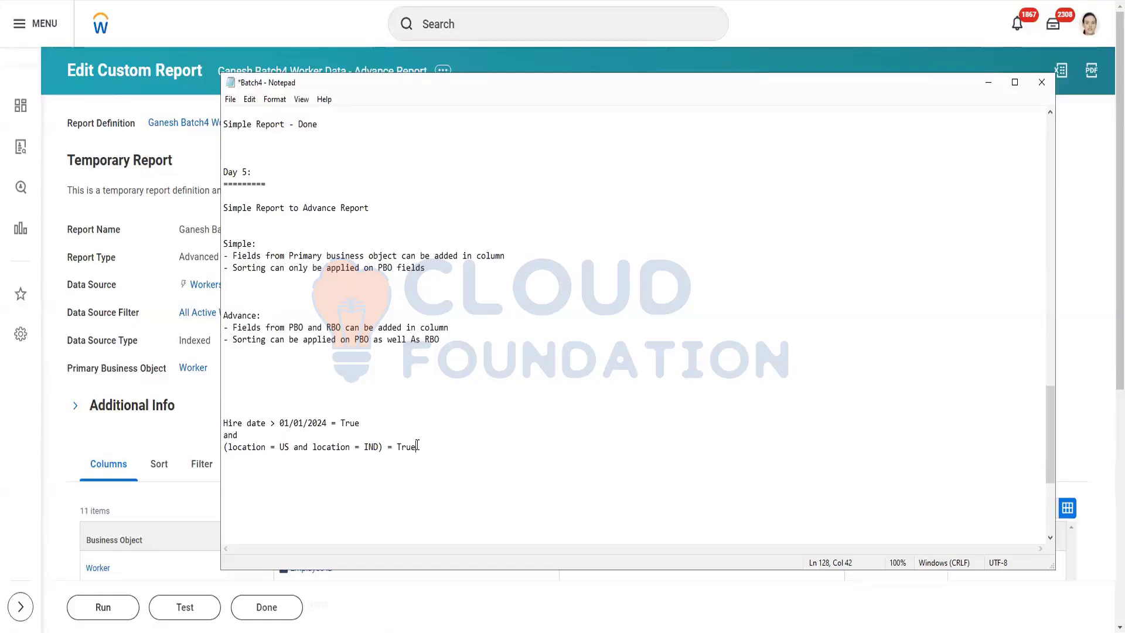
key("BackSpace")
key("BackSpace")
key("BackSpace")
key("BackSpace")
type("False")
Append '= False' as the overall result, then start a test run of the report.
left_click_drag(243, 435, 219, 433)
left_click(427, 447)
type("= False")
scroll(207, 396, "down", 5)
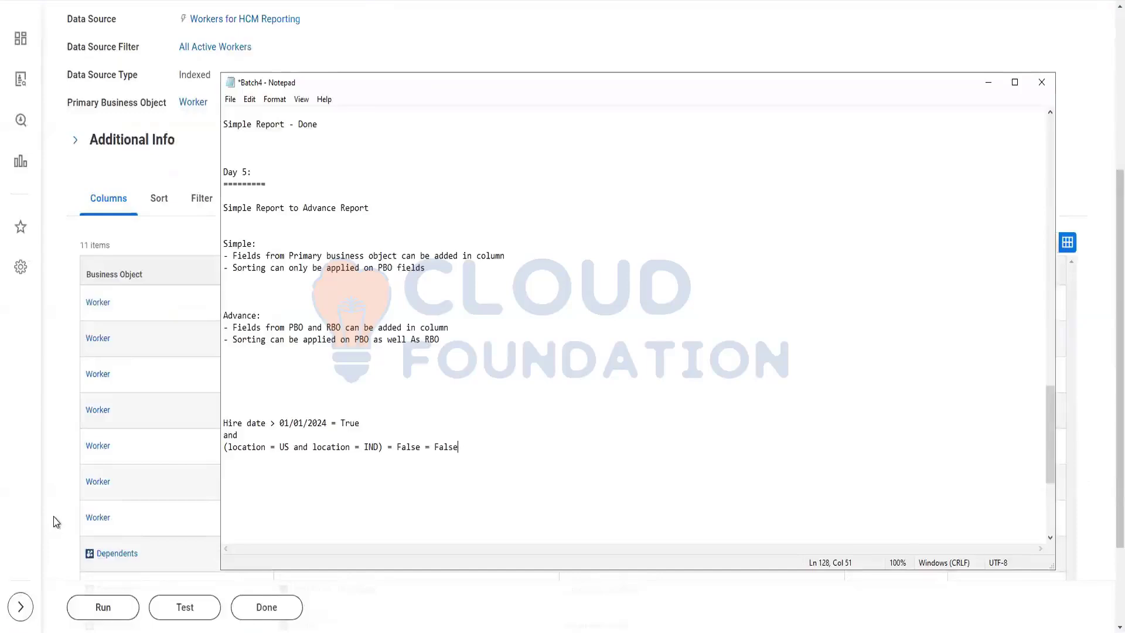
left_click(186, 609)
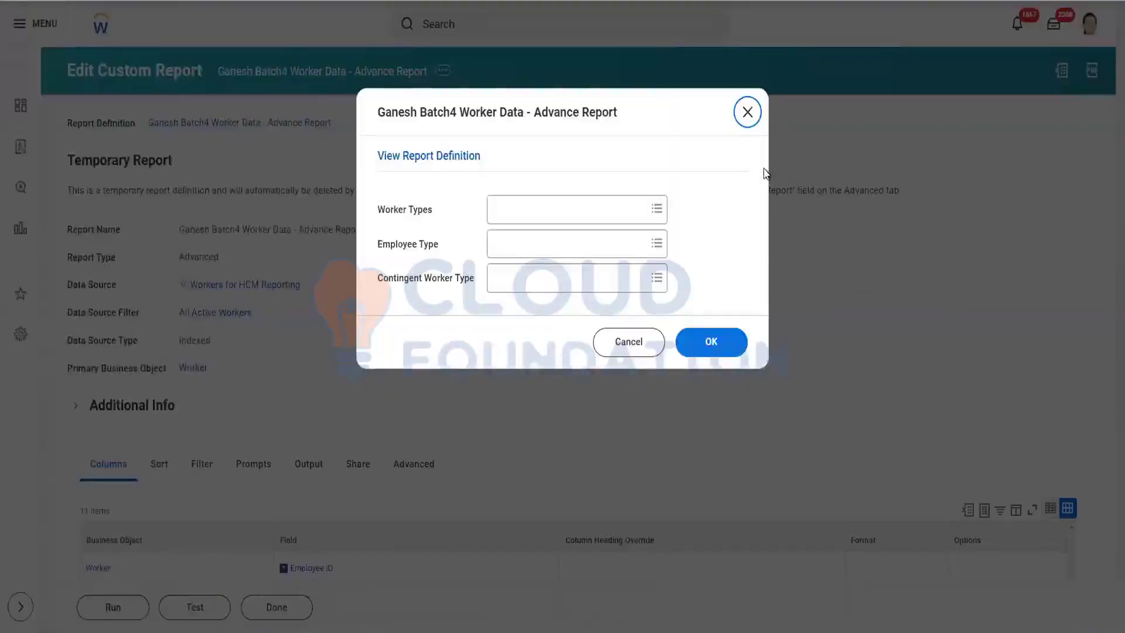
Confirm the prompts and run the test, returning the two filtered workers with their dependents.
left_click(725, 343)
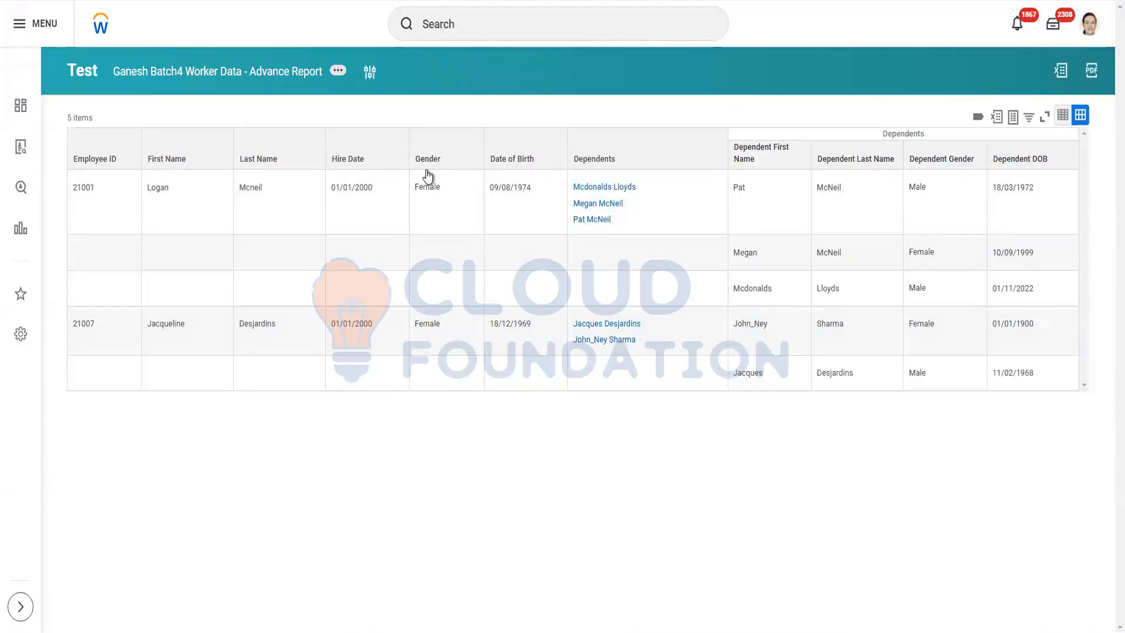
mouse_move(441, 119)
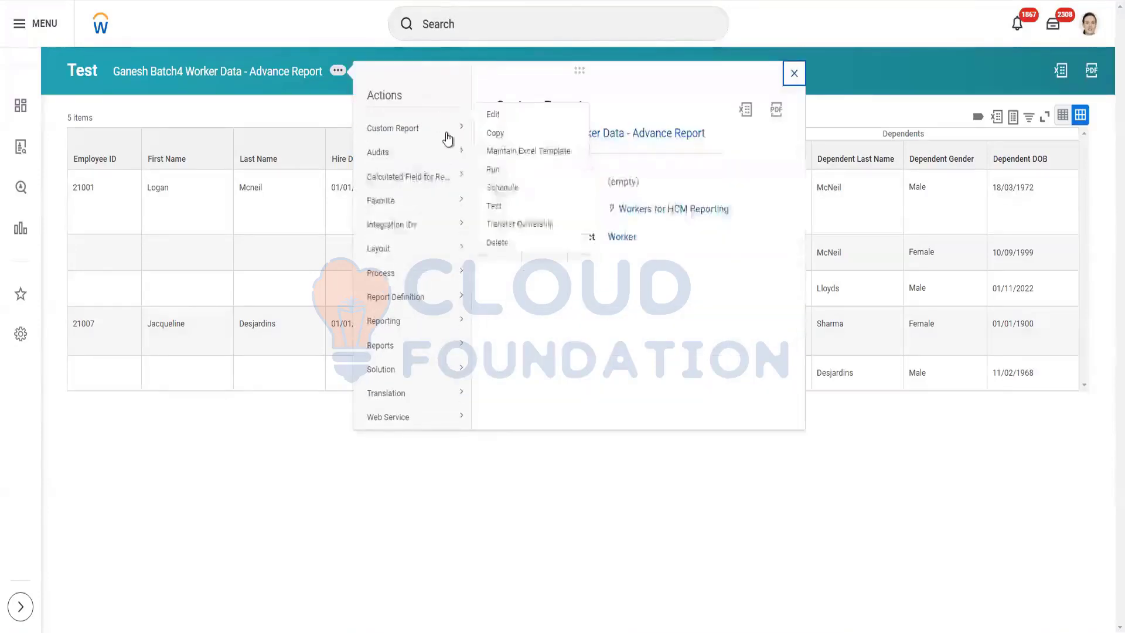
Reopen the report definition and add a second filter row starting with an opening bracket.
left_click(489, 131)
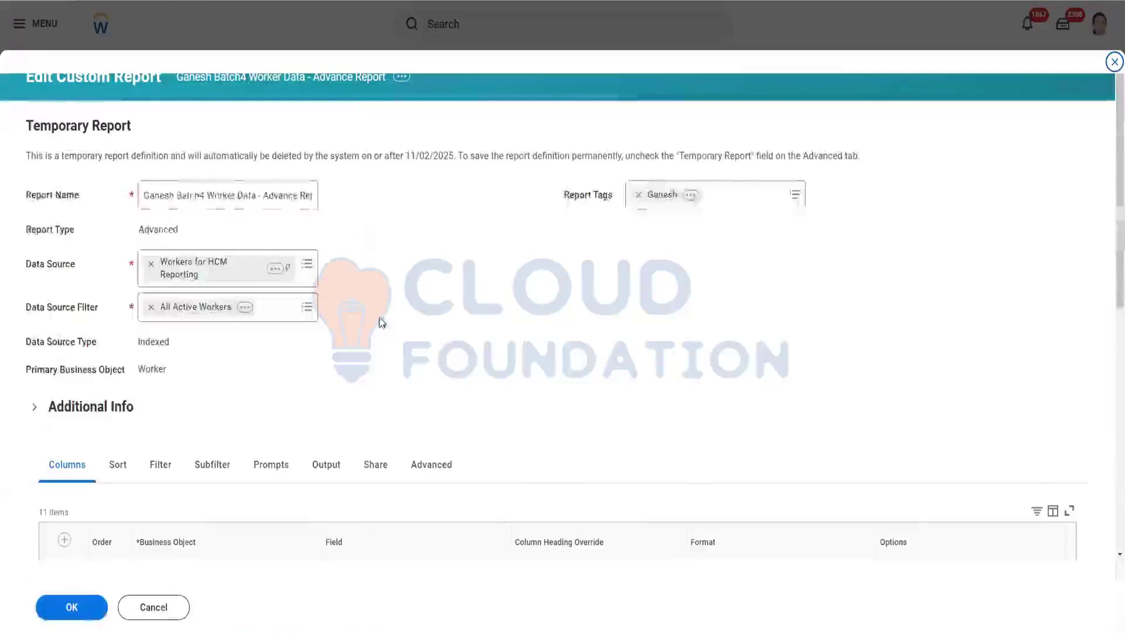
scroll(278, 391, "down", 4)
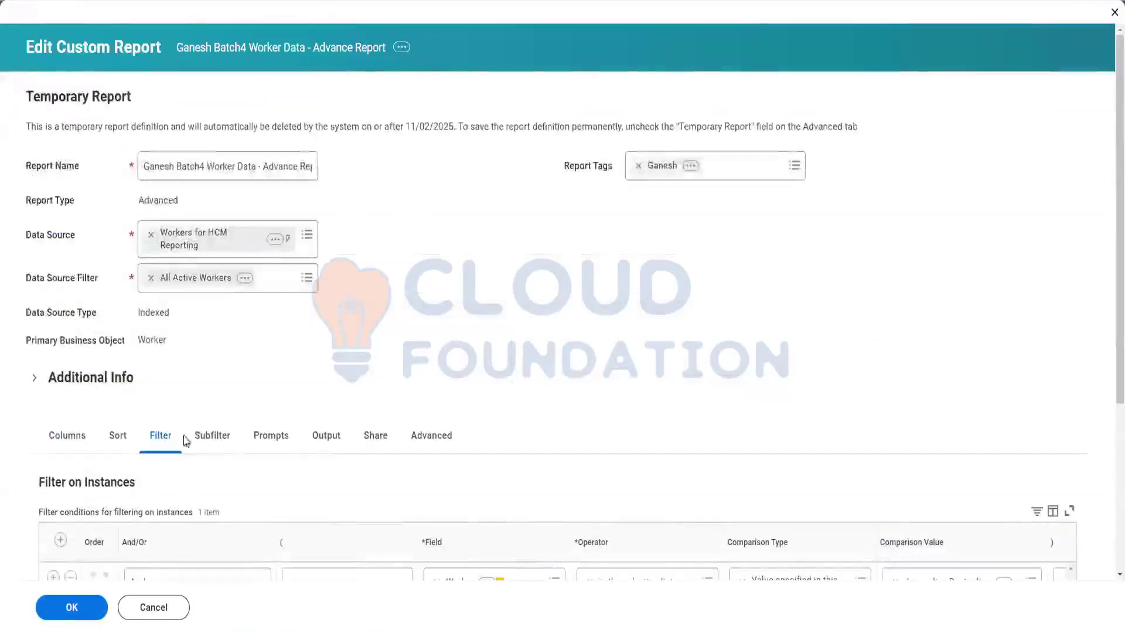
scroll(186, 437, "down", 4)
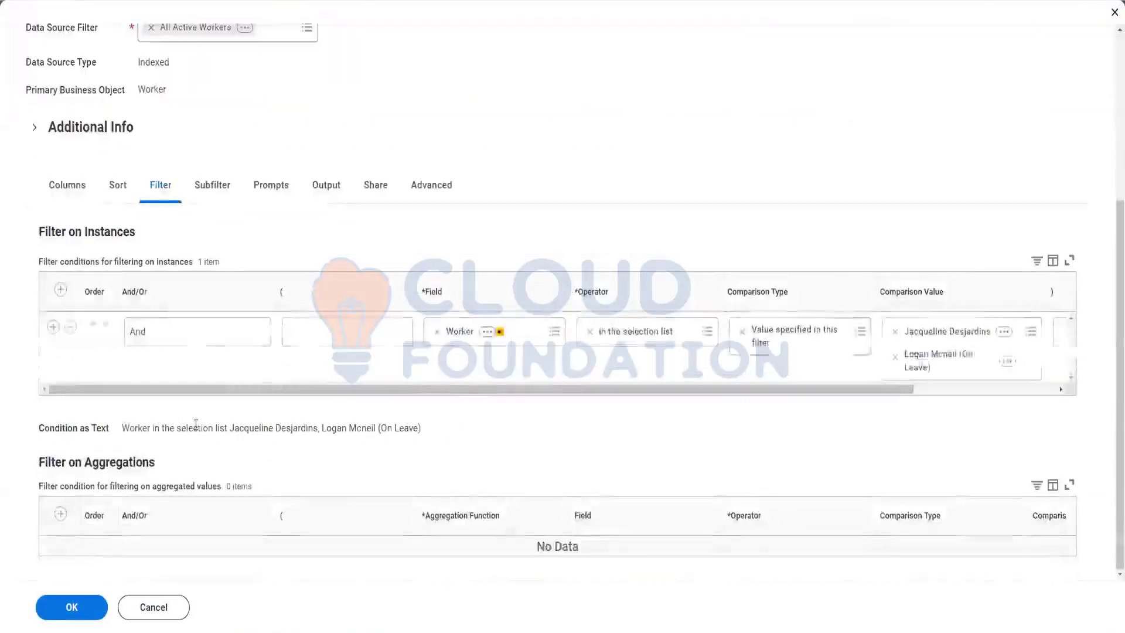
left_click(54, 327)
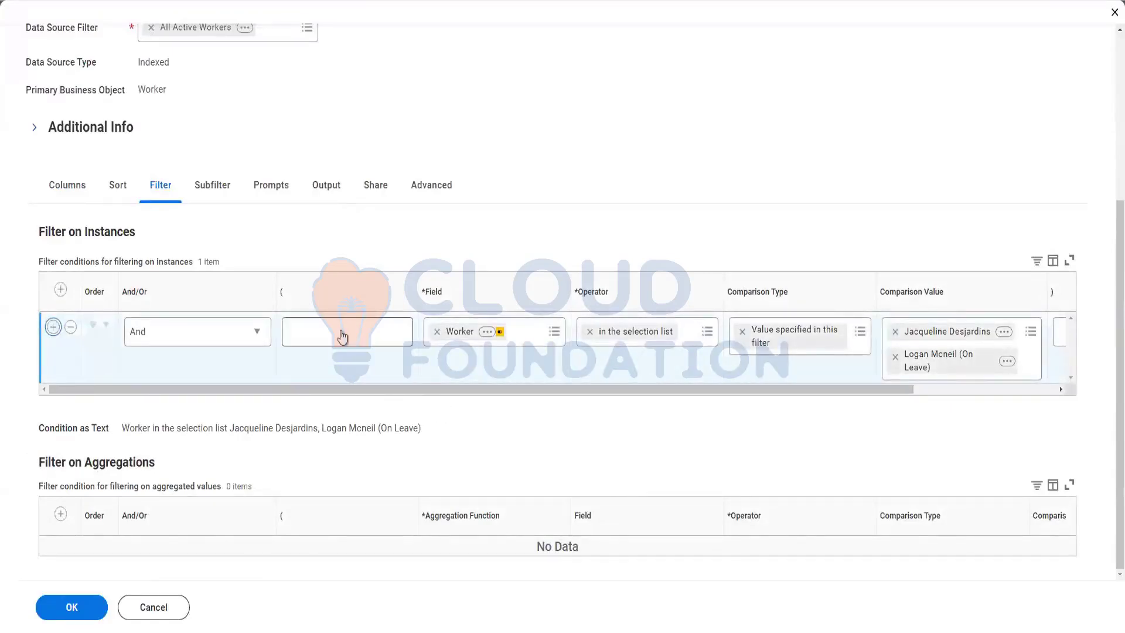
key("Return")
left_click(334, 405)
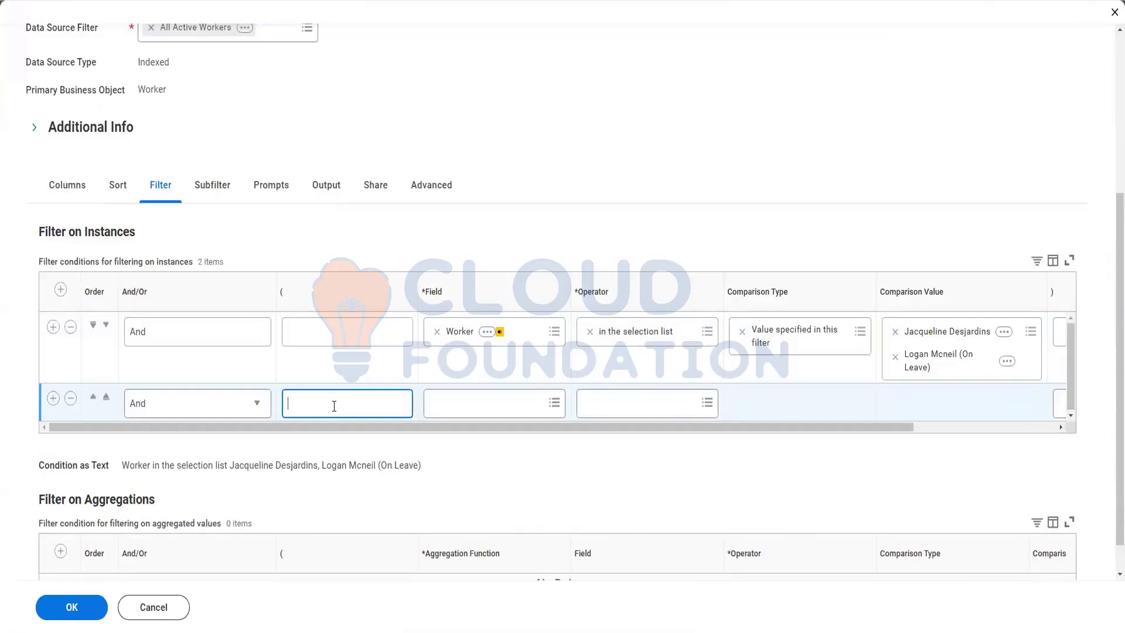
type("(ghghd")
key("BackSpace")
key("BackSpace")
key("BackSpace")
key("BackSpace")
key("BackSpace")
key("BackSpace")
left_click(301, 400)
left_click(302, 402)
left_click_drag(278, 394, 268, 385)
Set row 2's field to Location Address - Country with operator 'in the selection list'.
left_click(455, 405)
type("country")
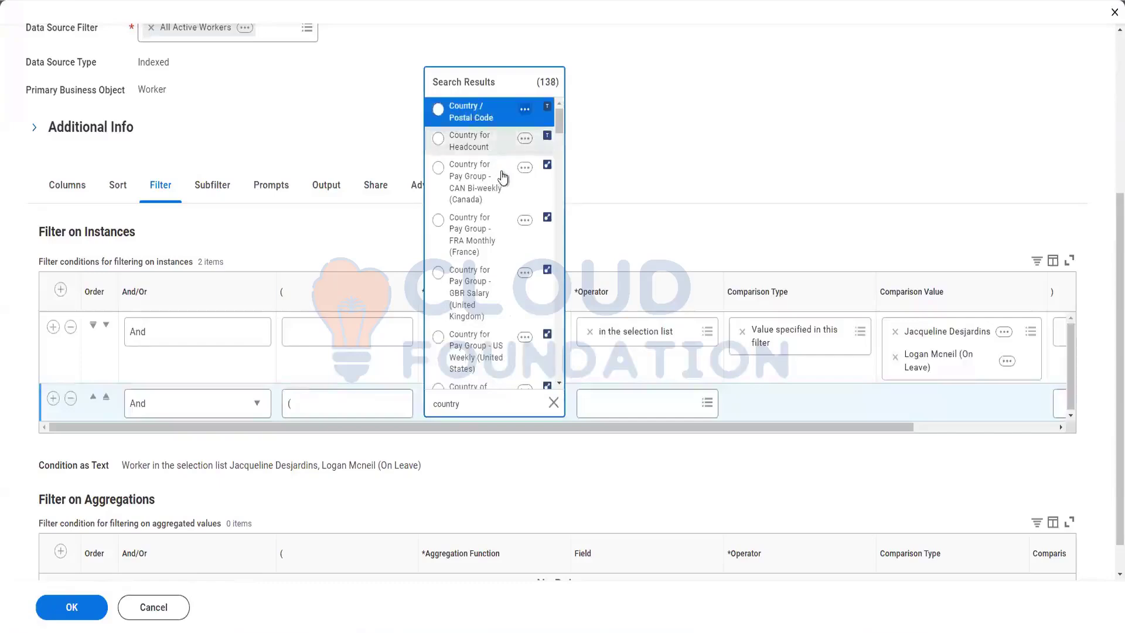
scroll(503, 178, "down", 5)
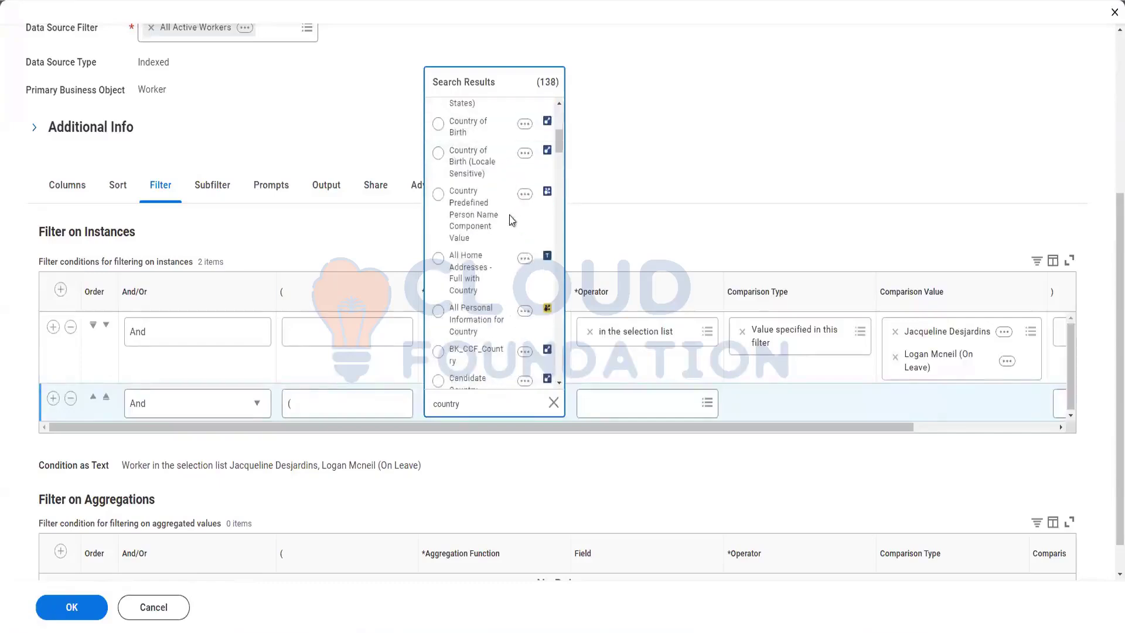
scroll(495, 301, "down", 5)
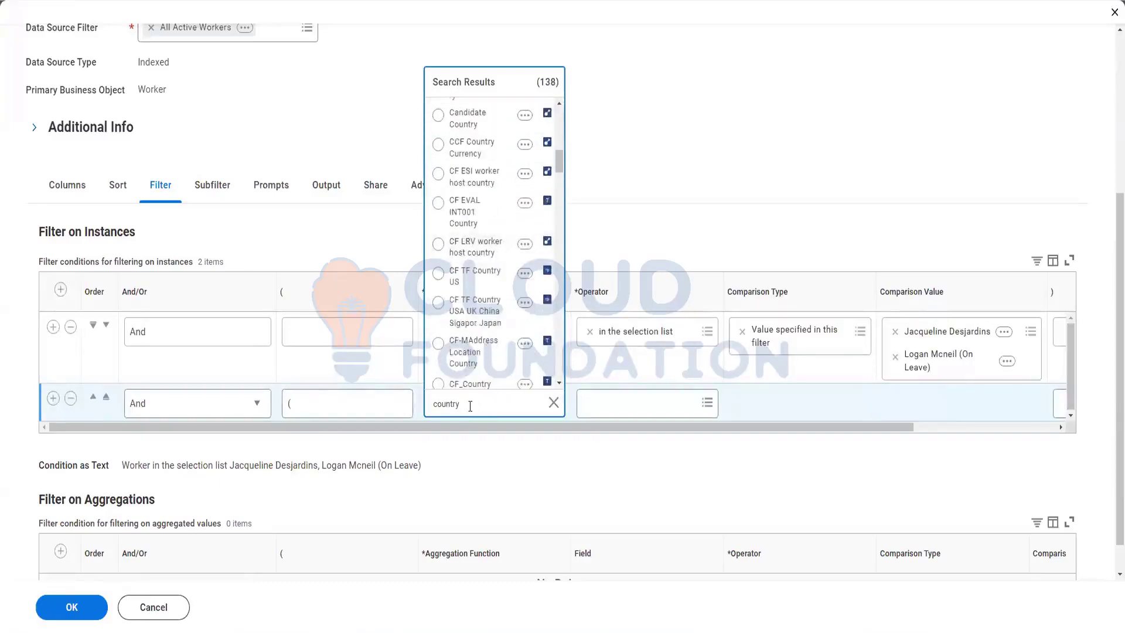
left_click_drag(481, 406, 421, 398)
type("locat cou")
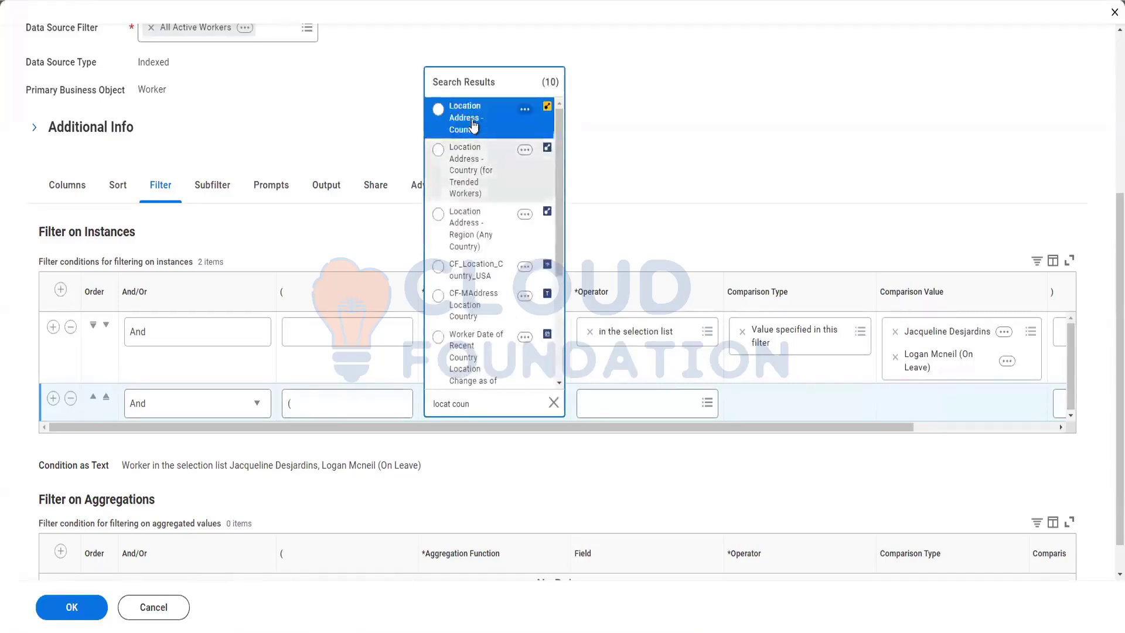
left_click(473, 122)
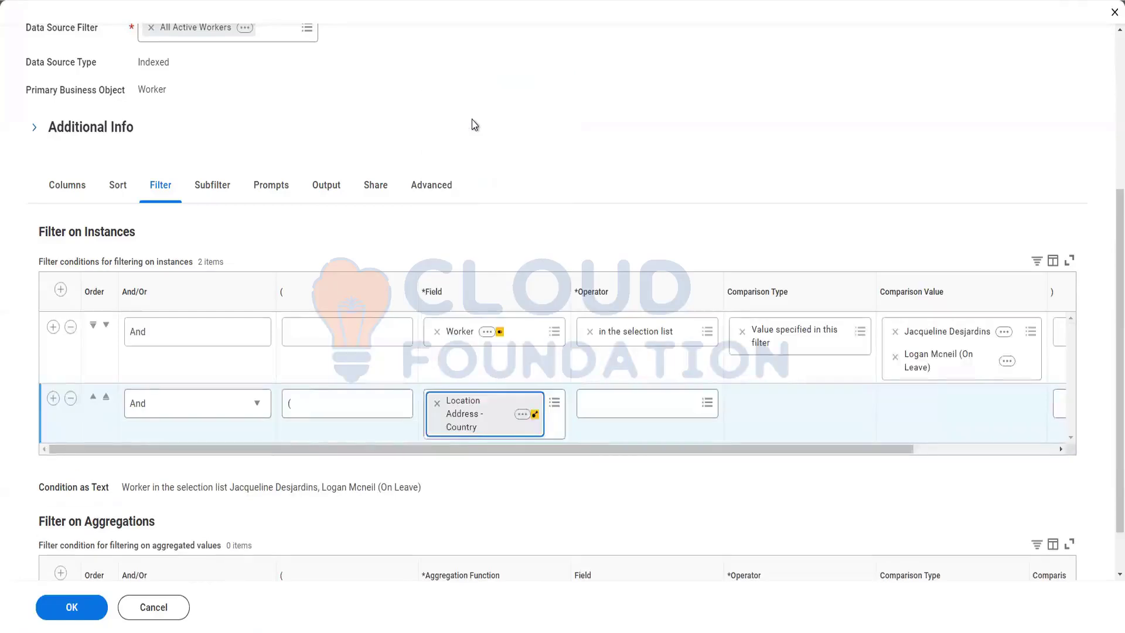
left_click(627, 405)
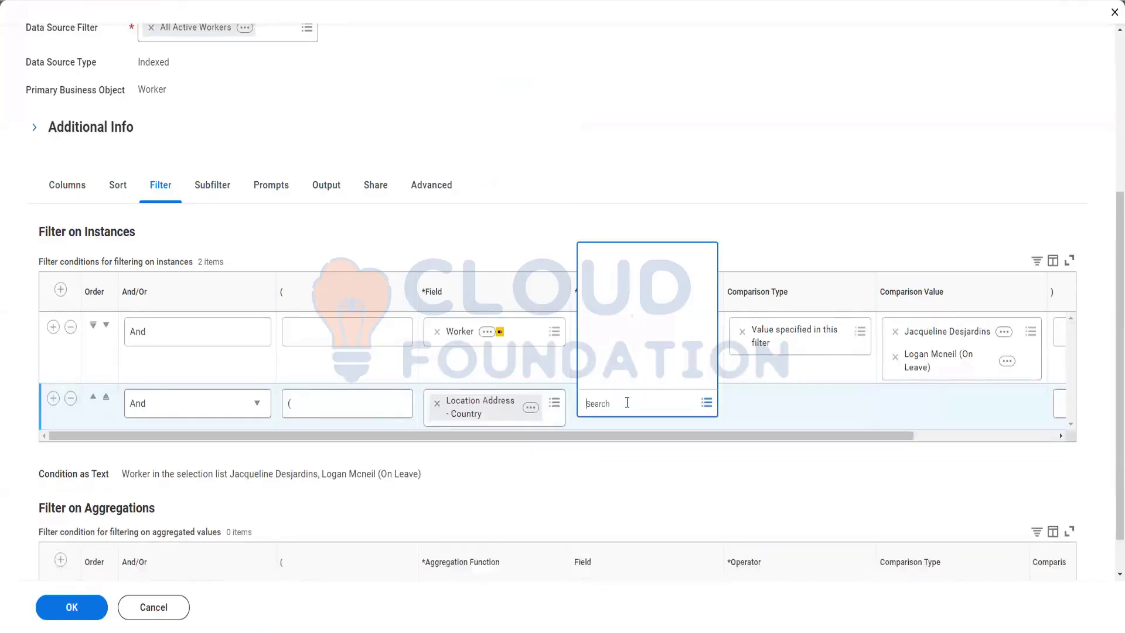
type("in the")
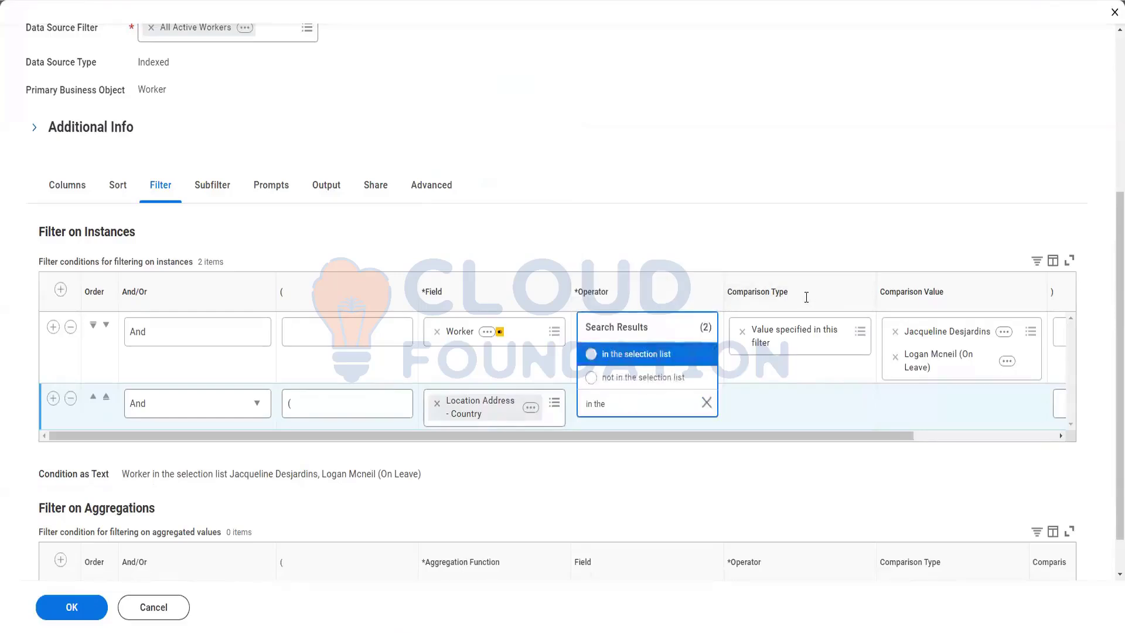
left_click(644, 355)
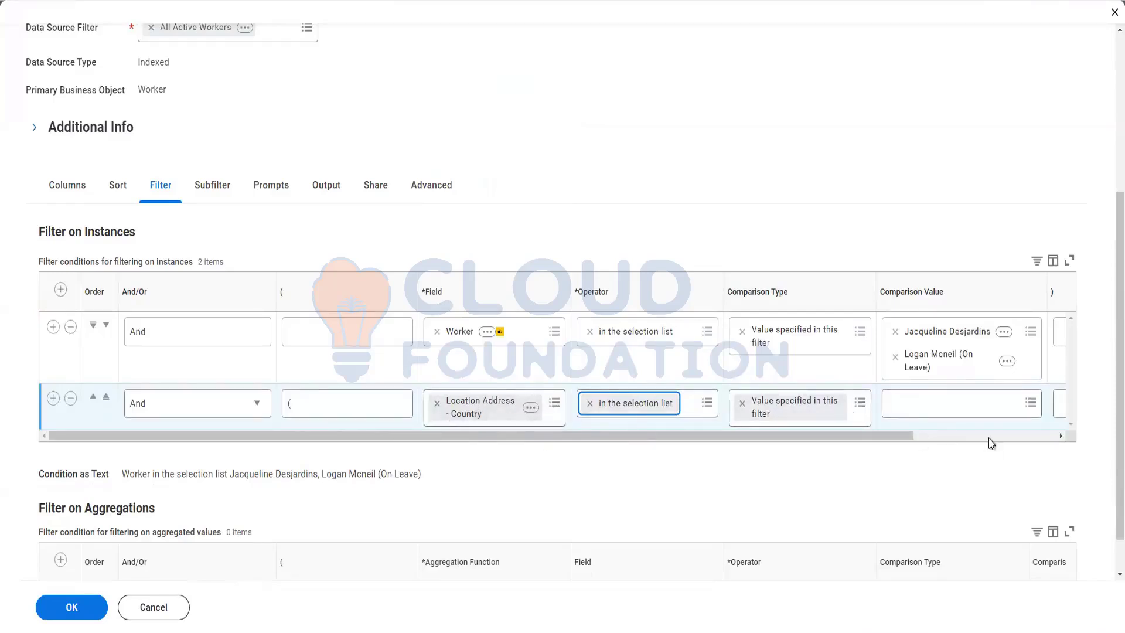
Choose United States of America as the comparison value and add an empty row below.
left_click(944, 403)
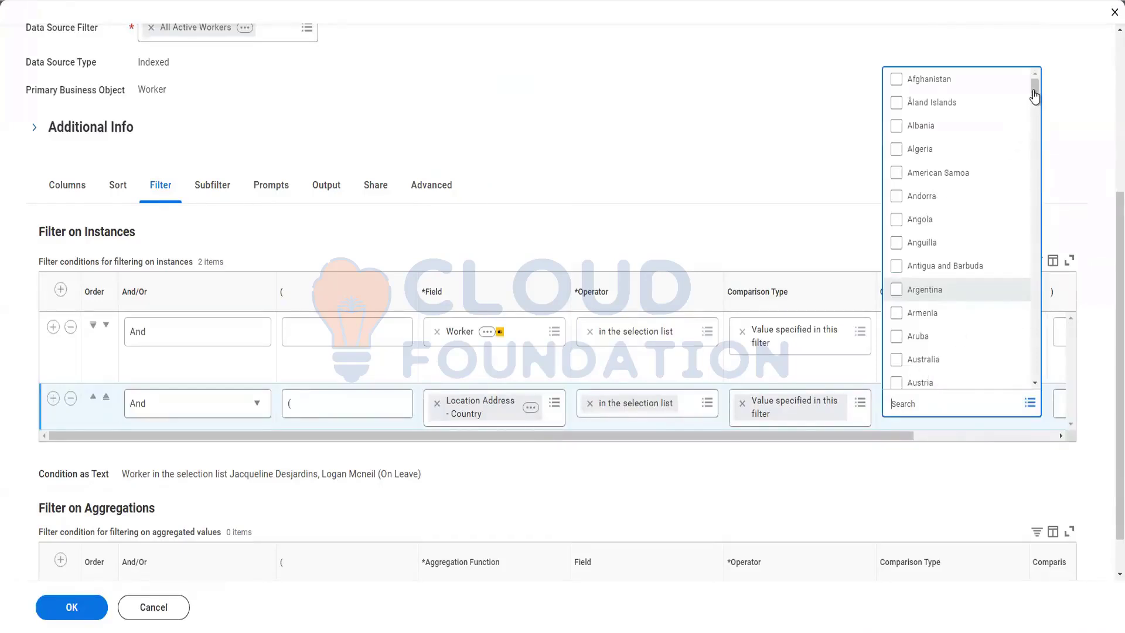
left_click(906, 401)
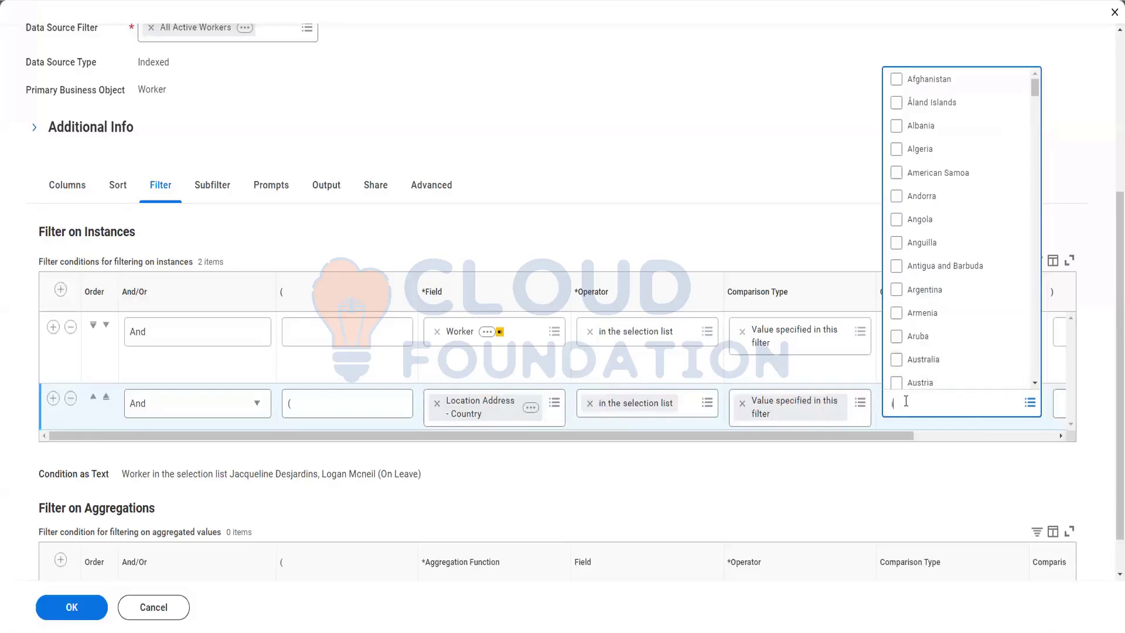
key("BackSpace")
type("united")
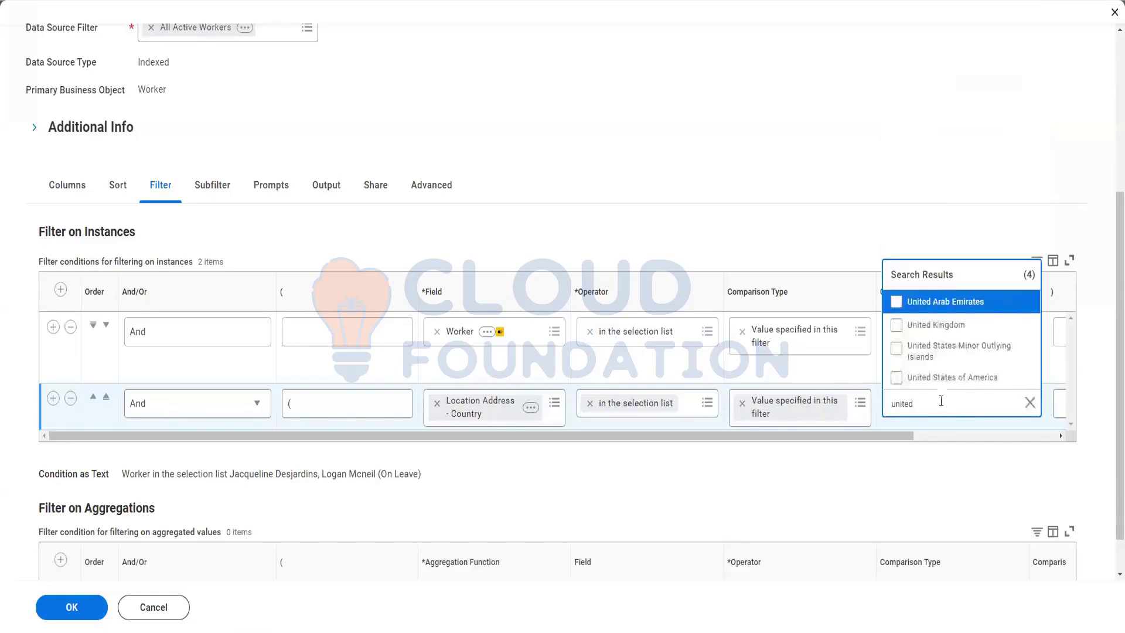
left_click(950, 378)
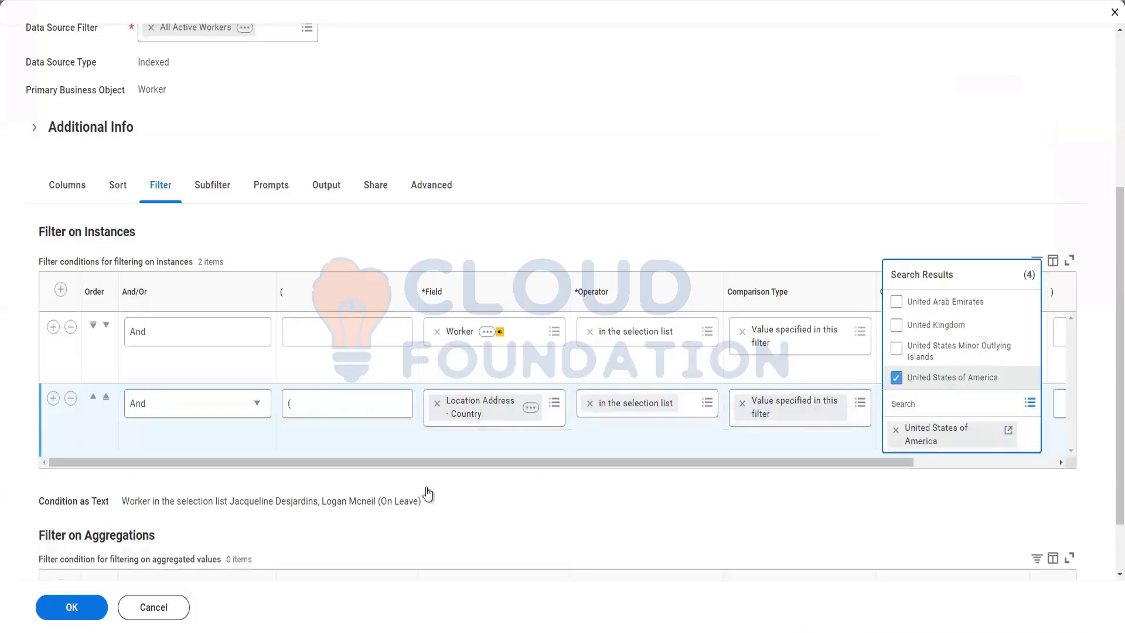
left_click(53, 399)
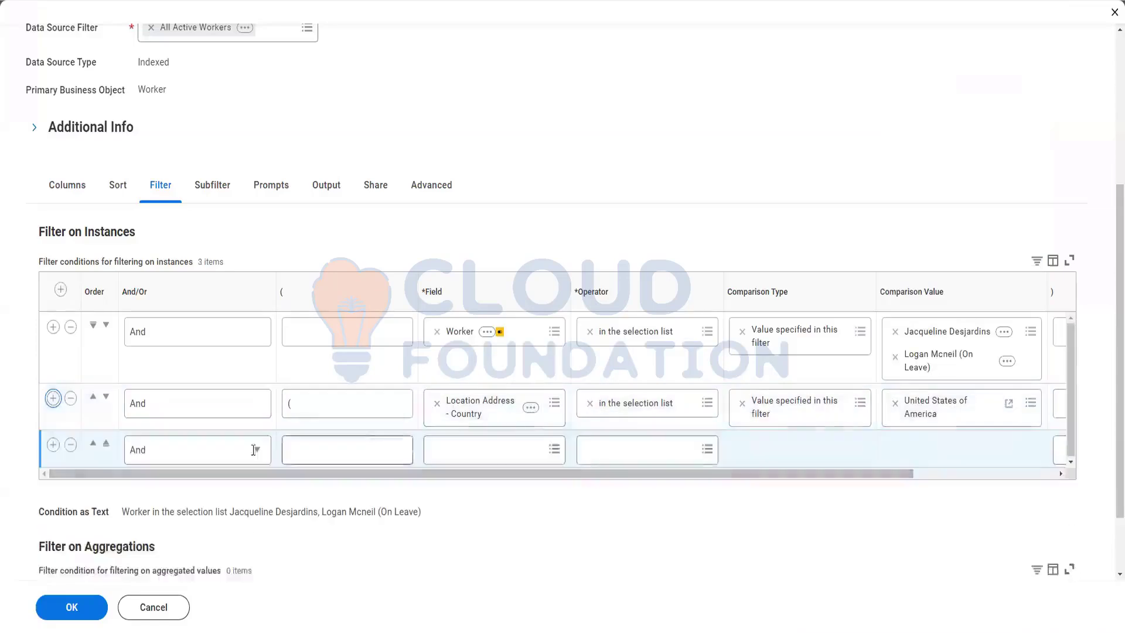
Join row 3 with Or and set its field to Location Address - Country.
left_click(258, 453)
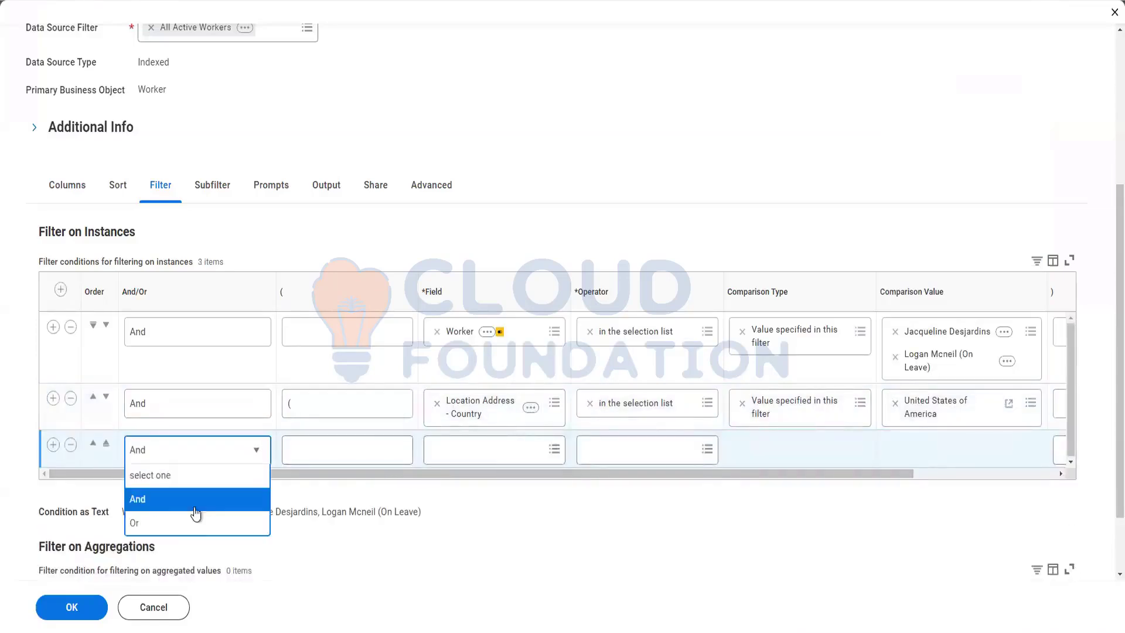
left_click(178, 525)
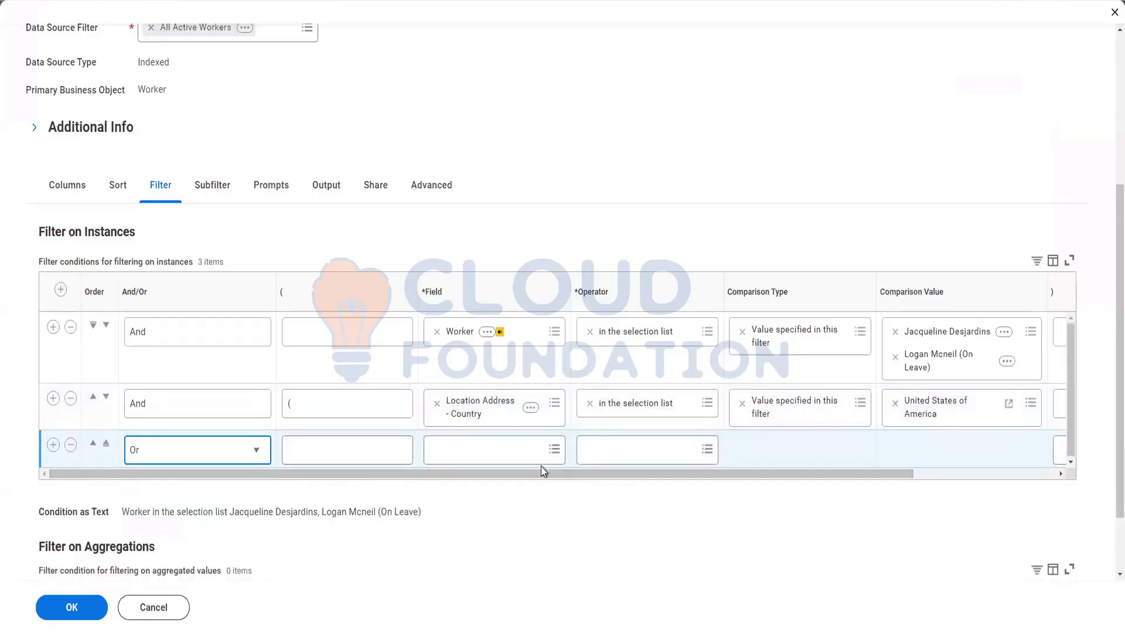
right_click(475, 414)
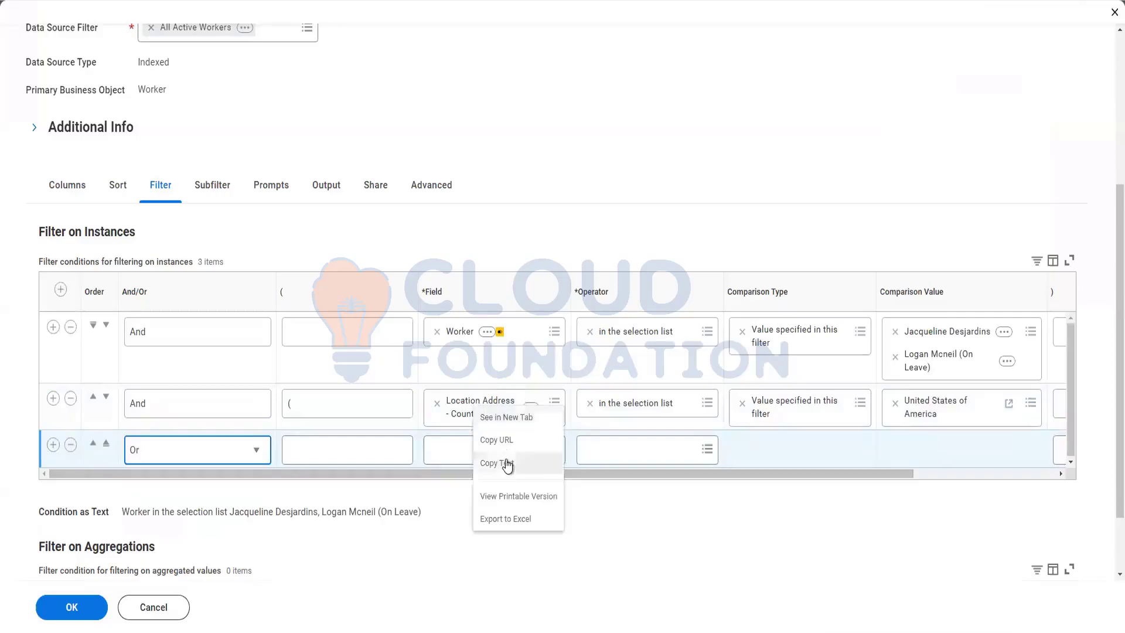
left_click(469, 460)
left_click(460, 456)
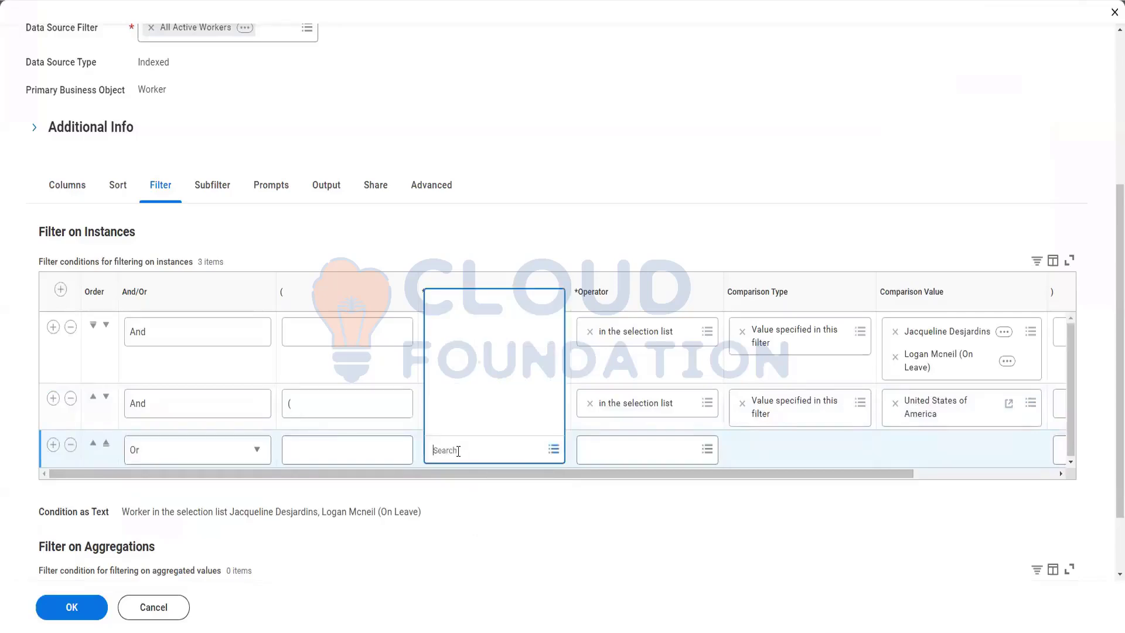
key("ctrl+v")
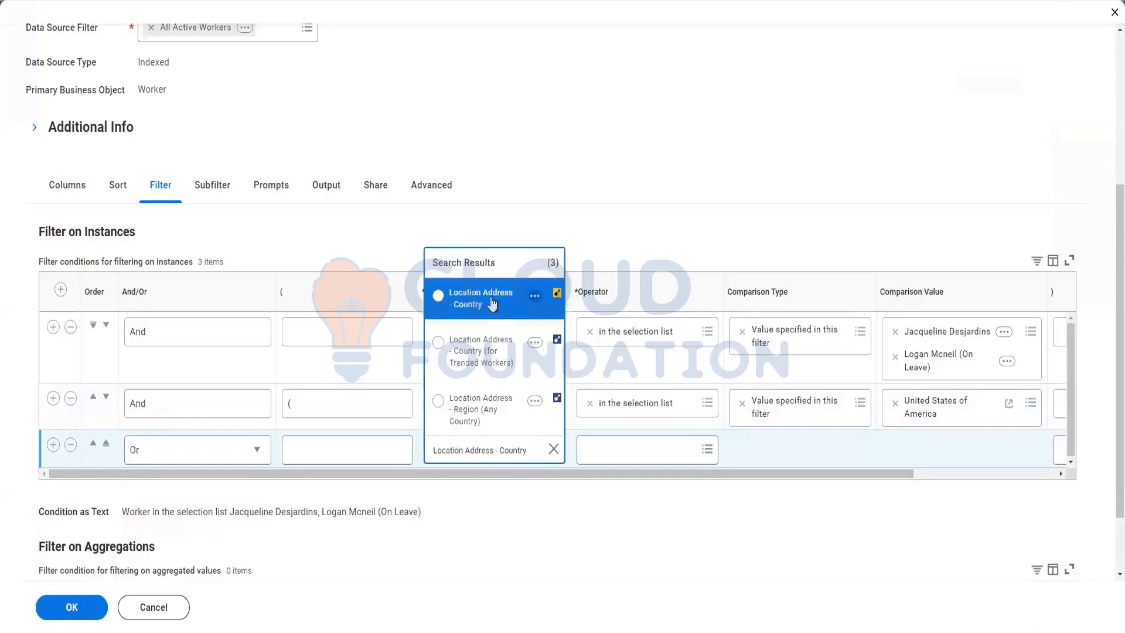
left_click(638, 450)
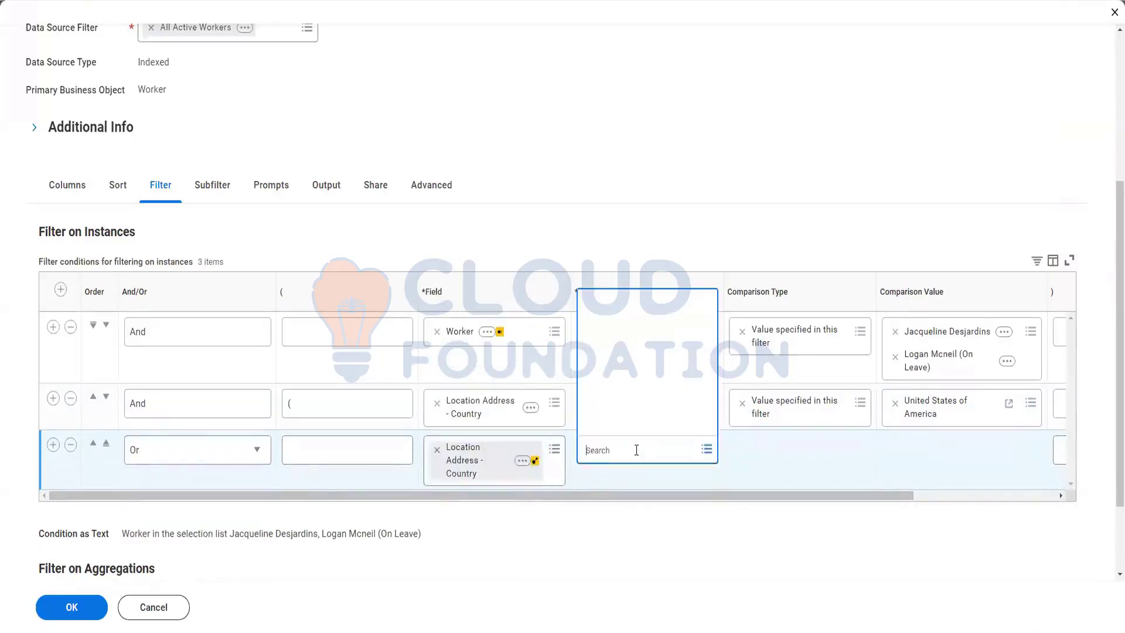
Give row 3 operator 'in the selection list', value India, and a closing bracket.
type("in the sele")
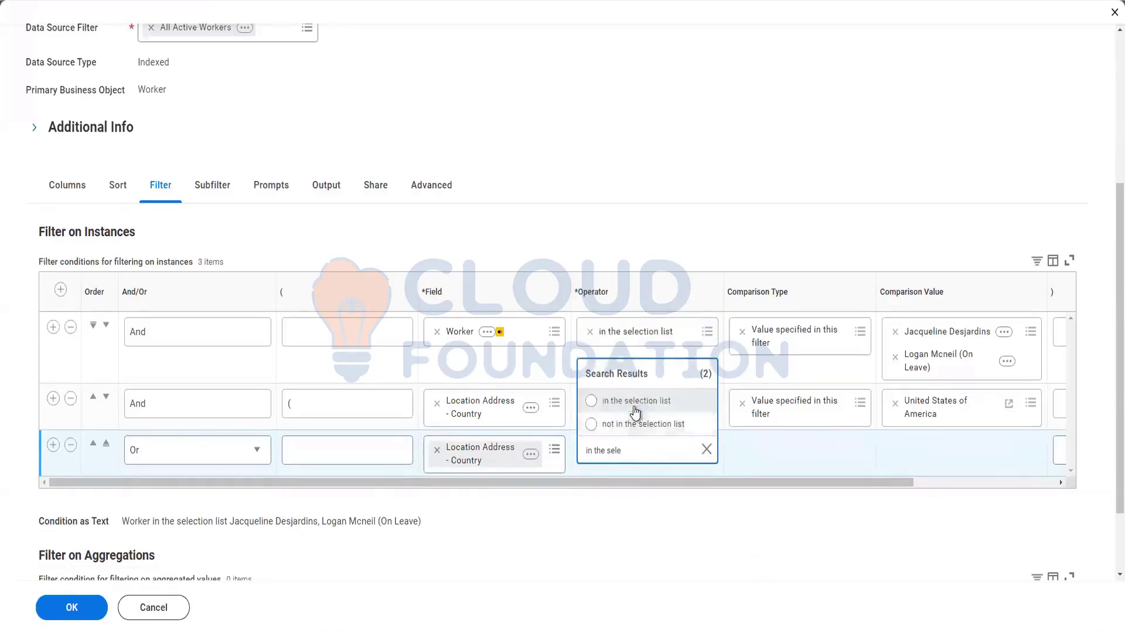
left_click(634, 399)
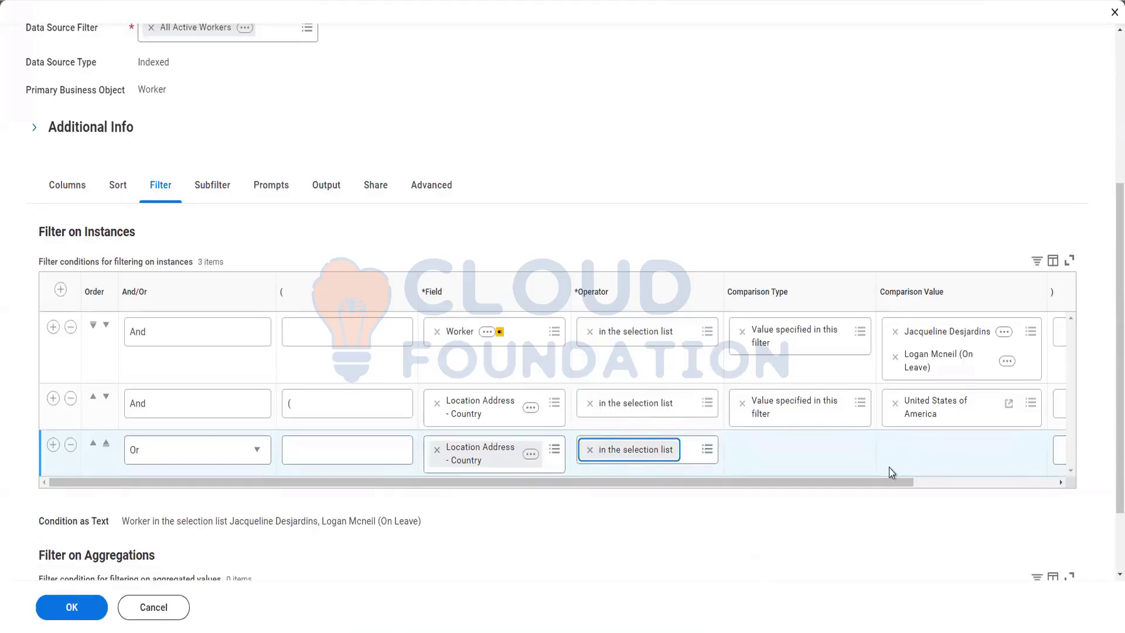
left_click_drag(861, 485, 952, 493)
left_click(842, 453)
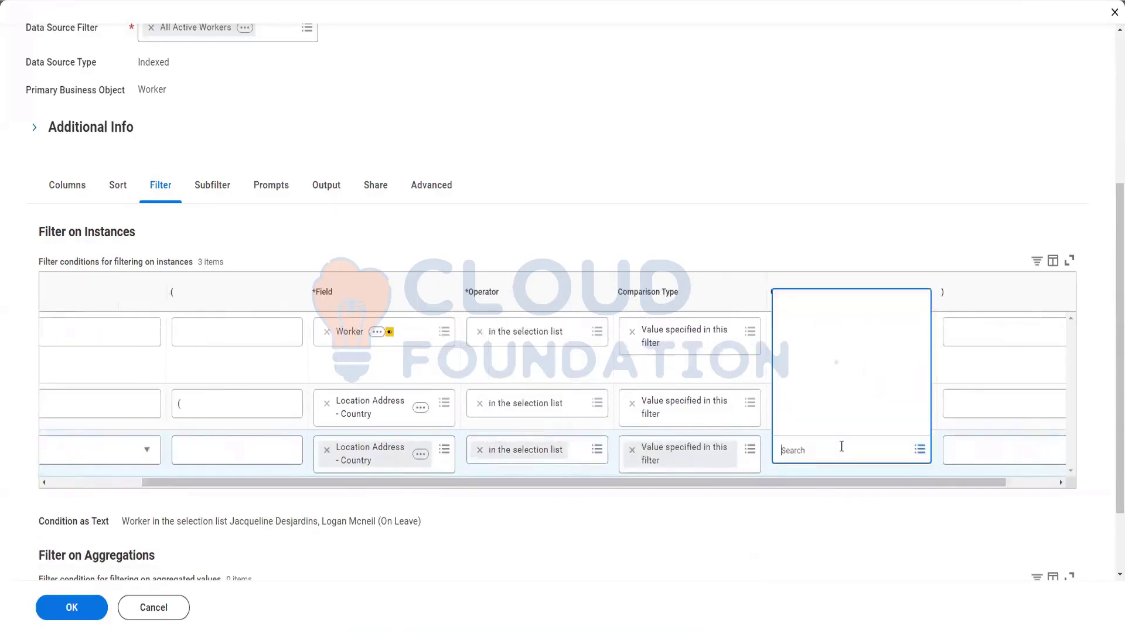
type("india")
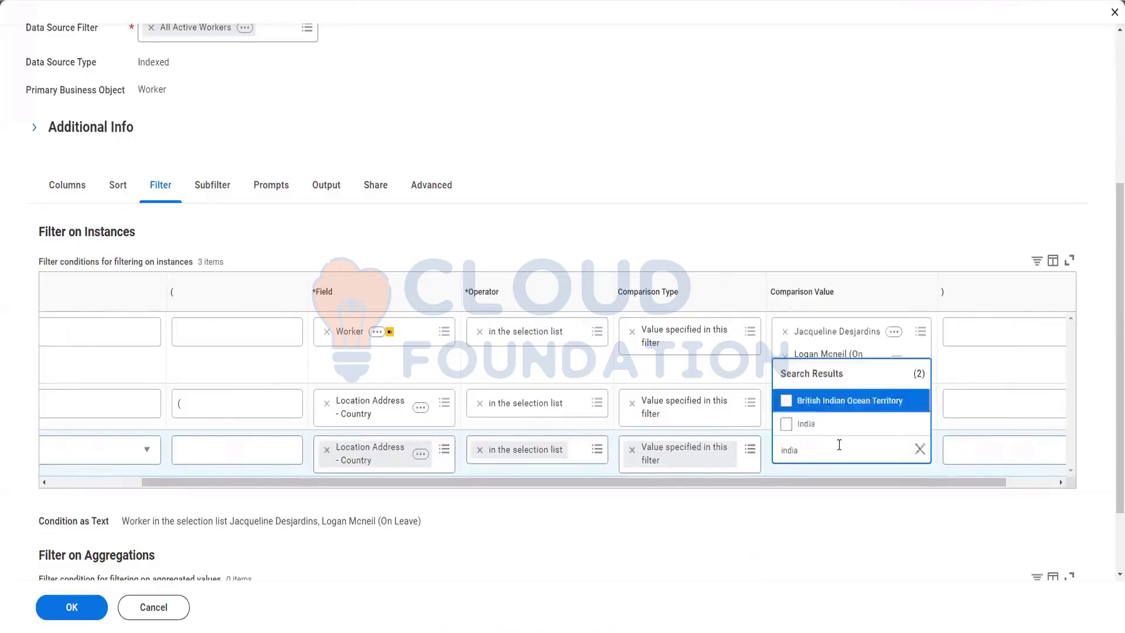
left_click(815, 425)
left_click(972, 452)
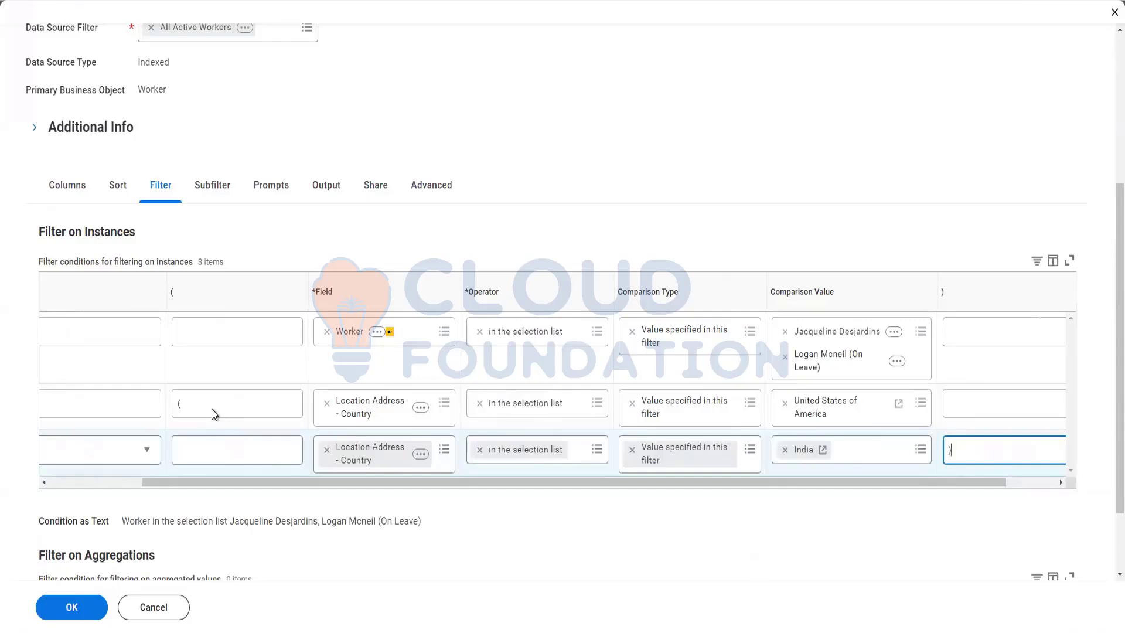
left_click(467, 482)
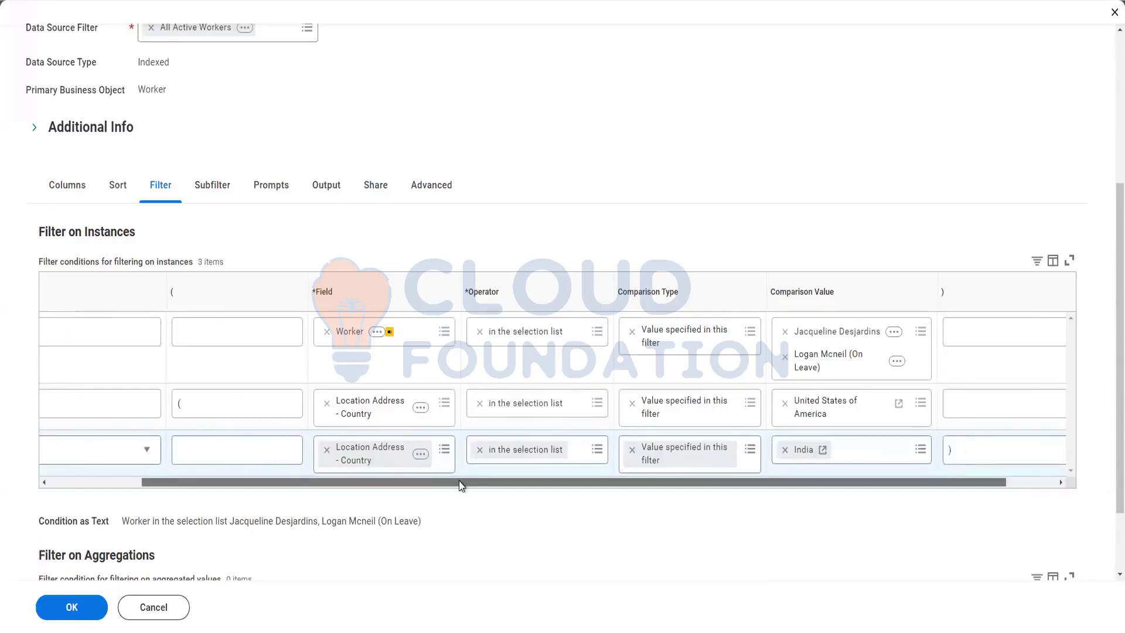
left_click_drag(467, 481, 375, 481)
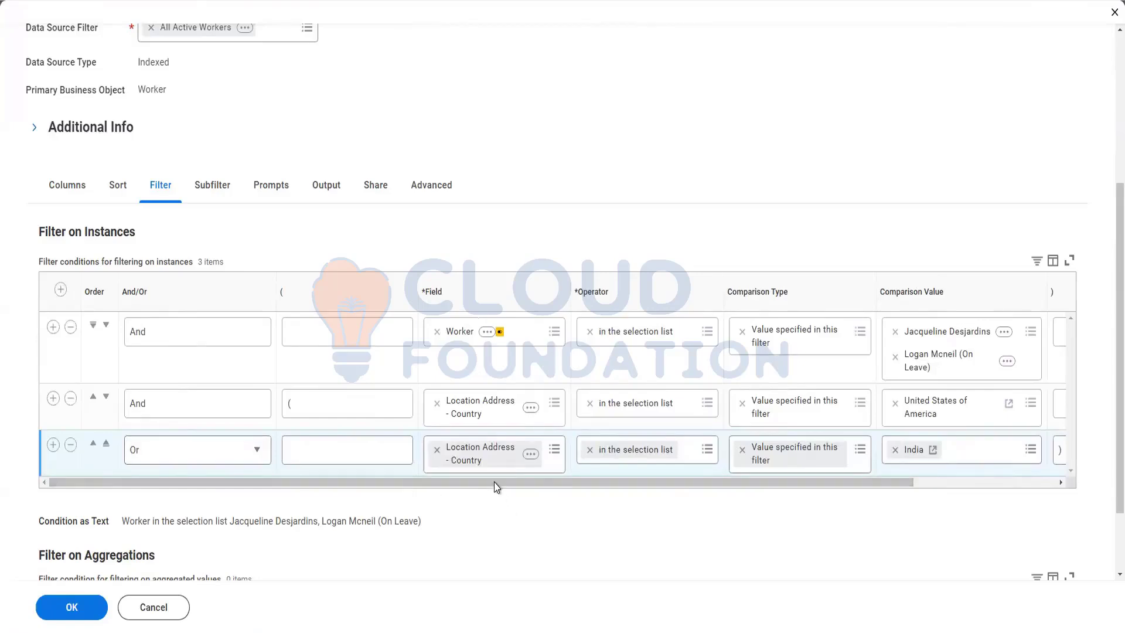
left_click_drag(555, 483, 628, 487)
left_click(927, 453)
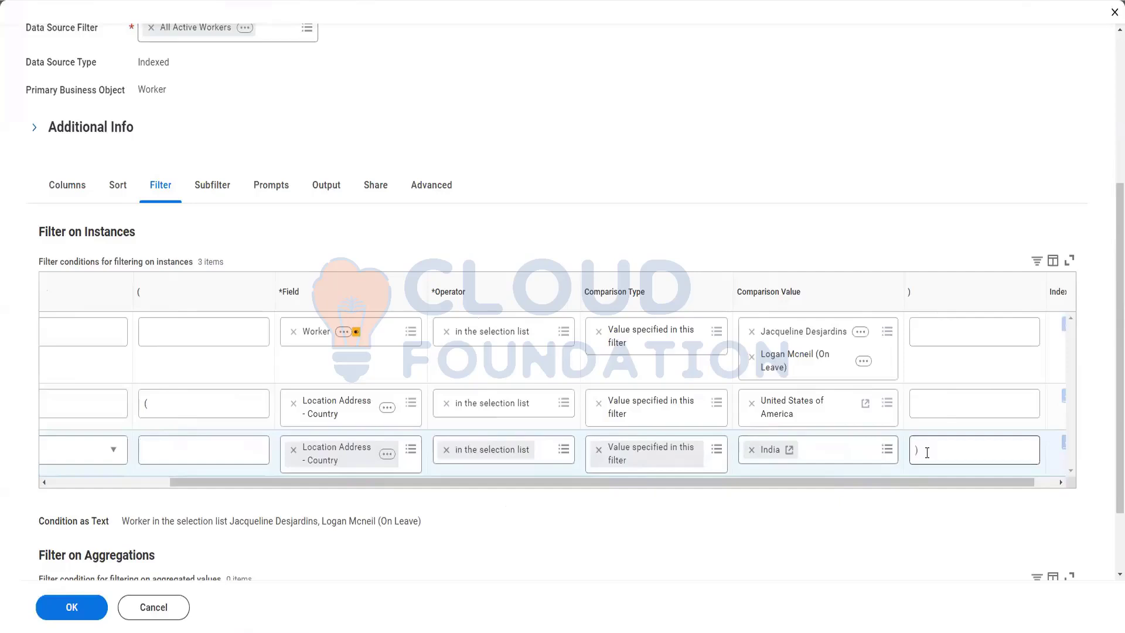
left_click_drag(400, 484, 198, 476)
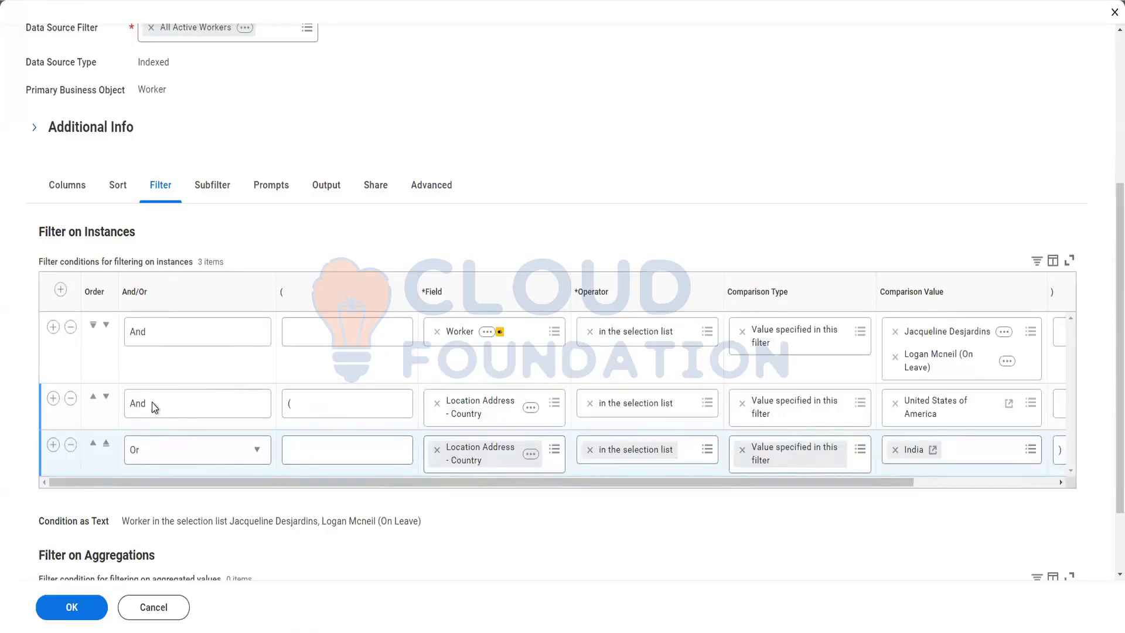
left_click_drag(475, 482, 388, 483)
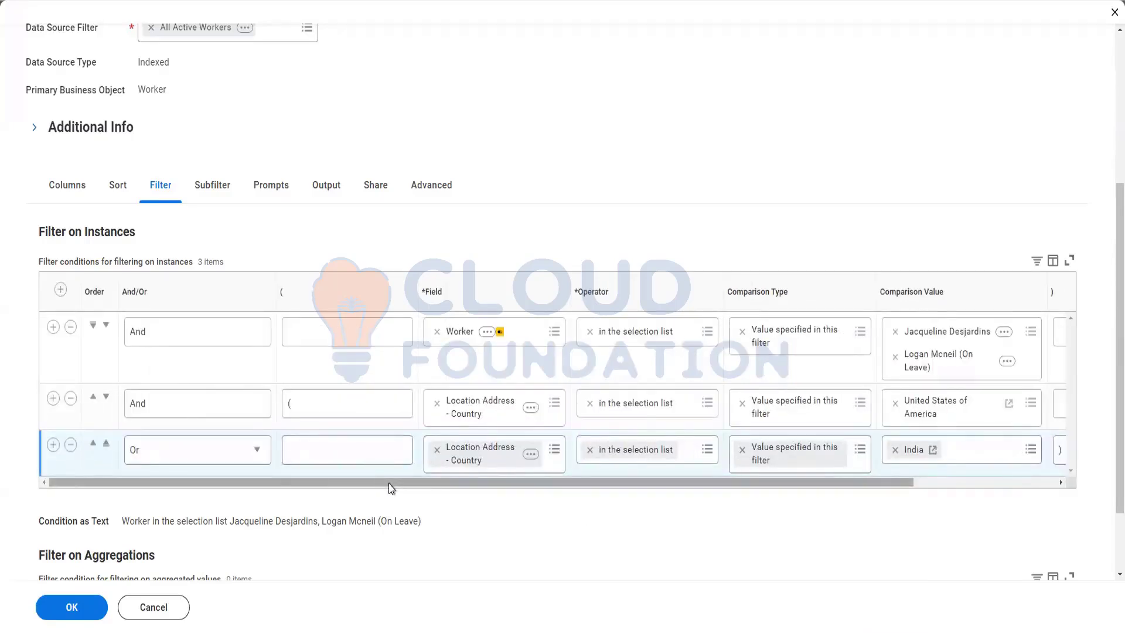
left_click(312, 406)
type("((")
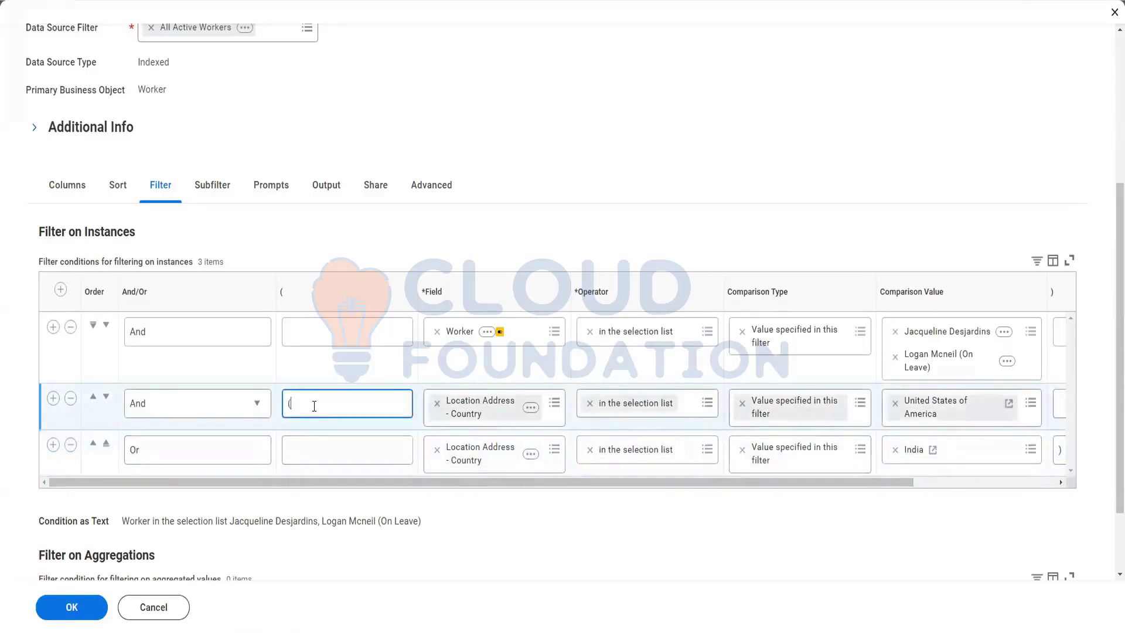
type("(")
key("BackSpace")
key("BackSpace")
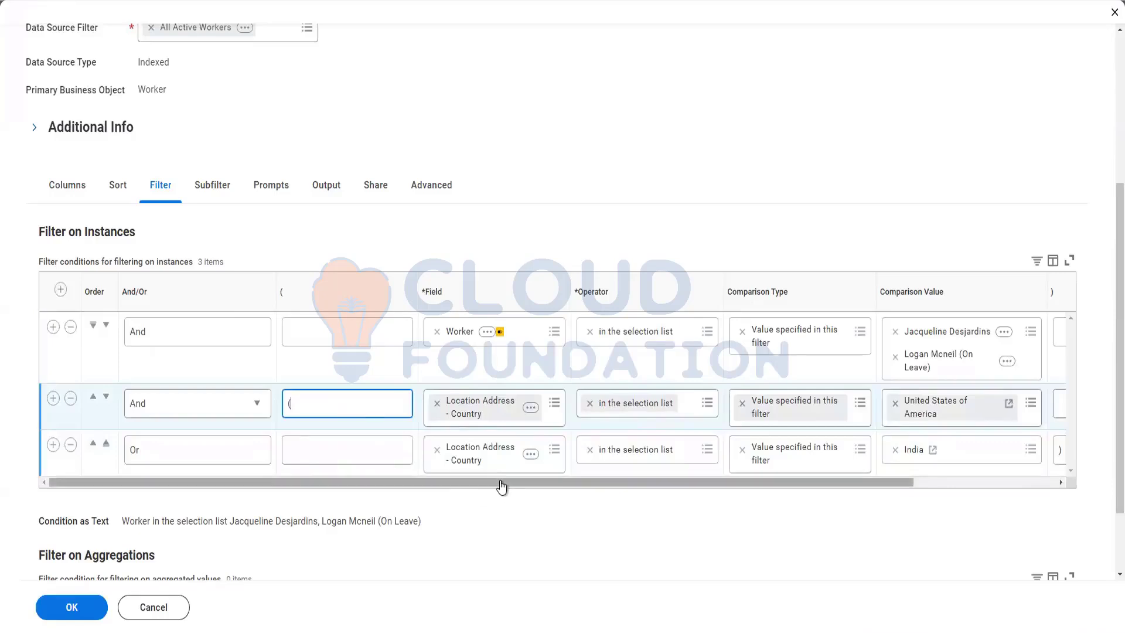
left_click_drag(504, 486, 533, 490)
left_click_drag(415, 505, 53, 620)
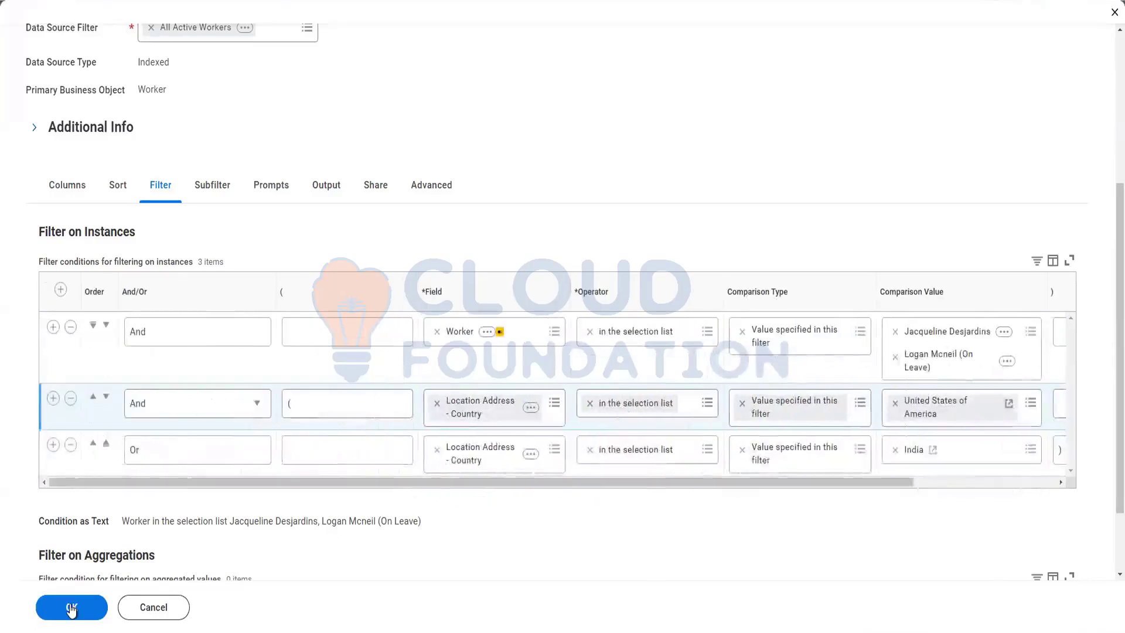
left_click(72, 610)
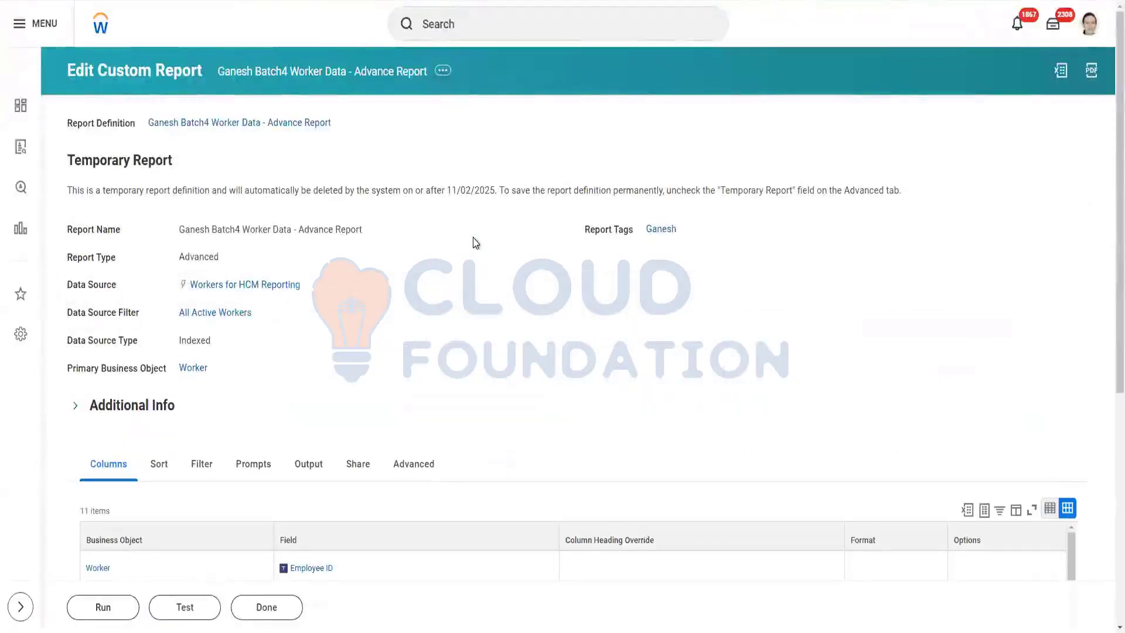
Review the filter's Condition as Text: the two workers And (United States of America Or India).
left_click(201, 463)
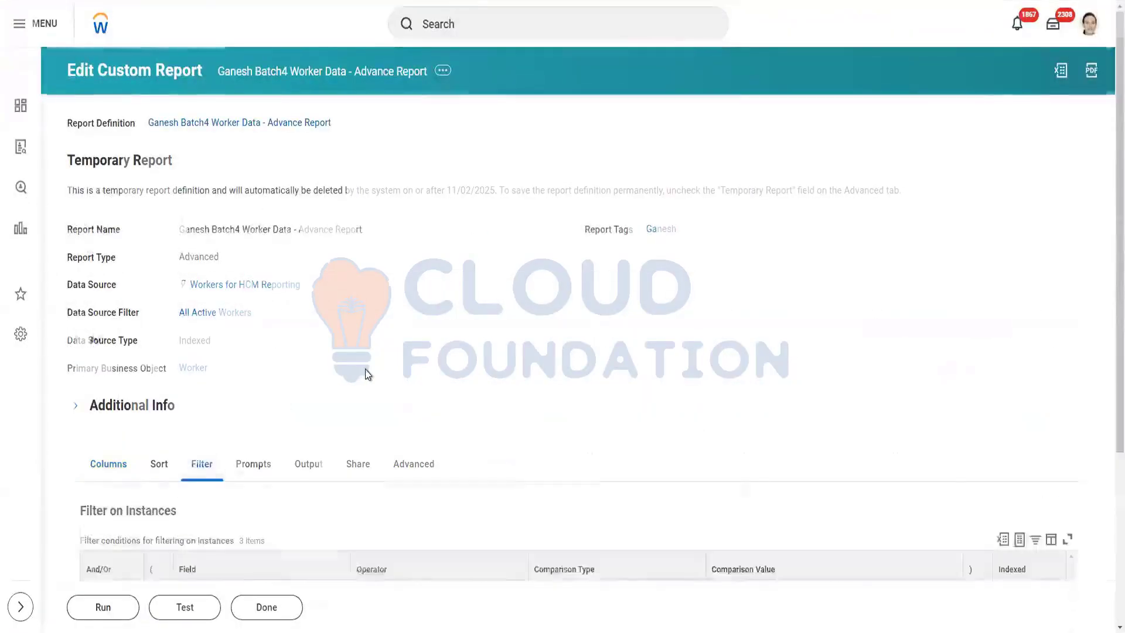
scroll(367, 372, "down", 5)
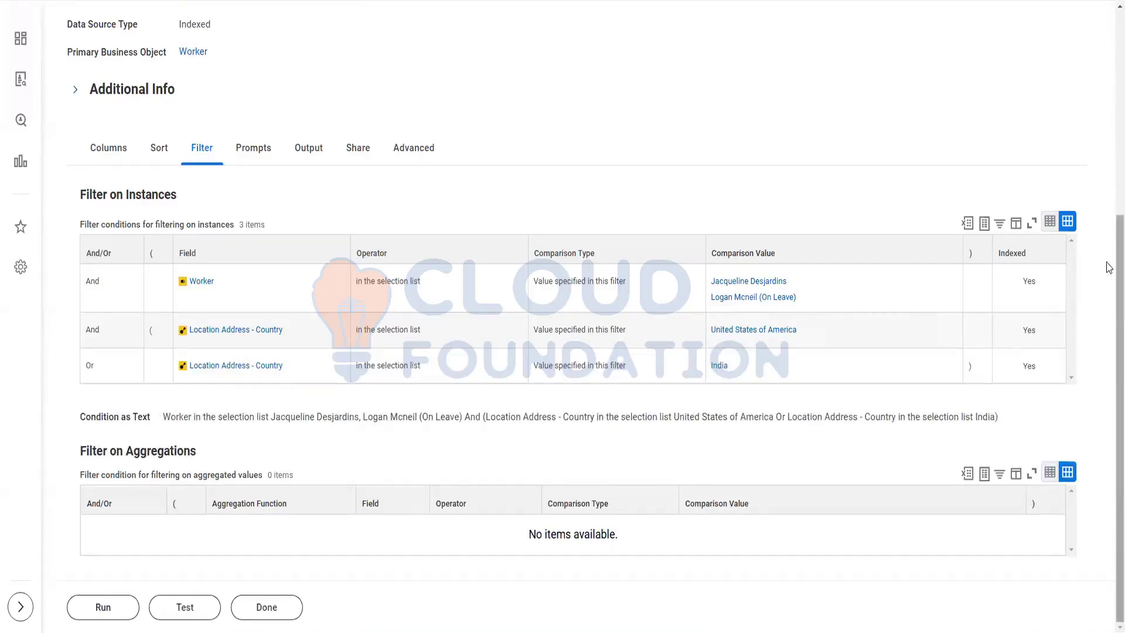
scroll(1110, 235, "up", 5)
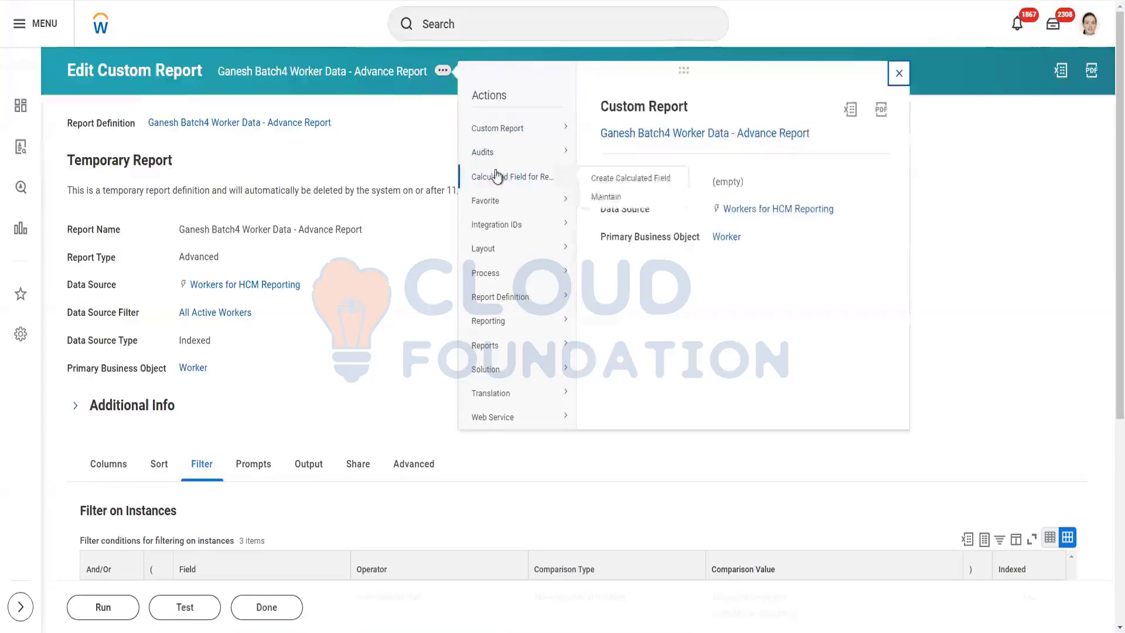
Choose Custom Report > Edit from the related actions to edit the worker data advanced report.
mouse_move(467, 135)
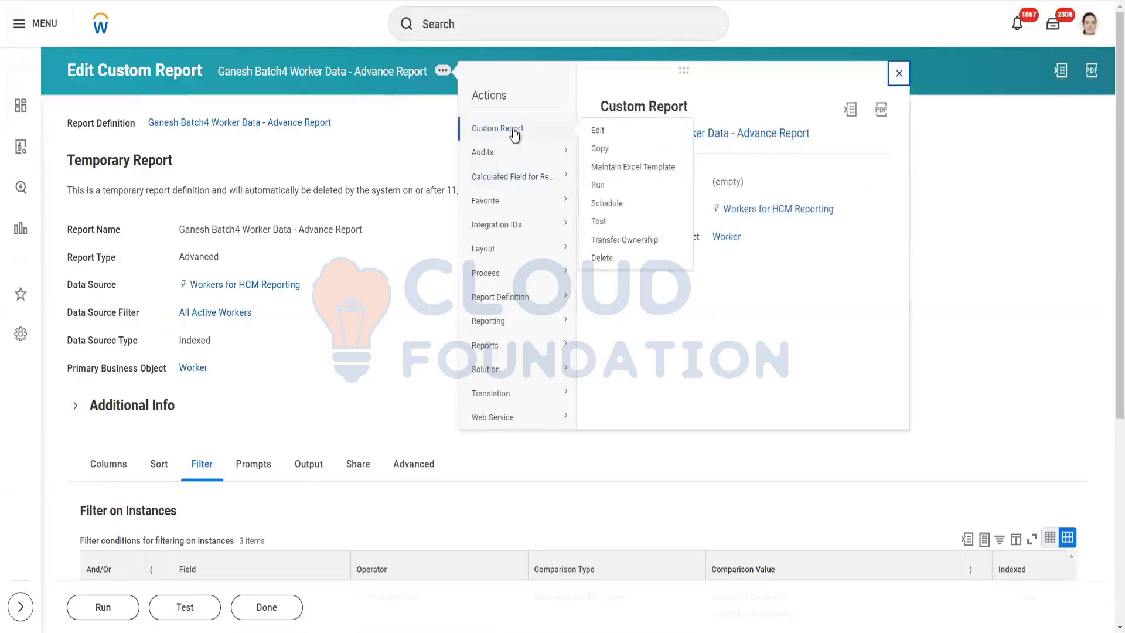
left_click(591, 132)
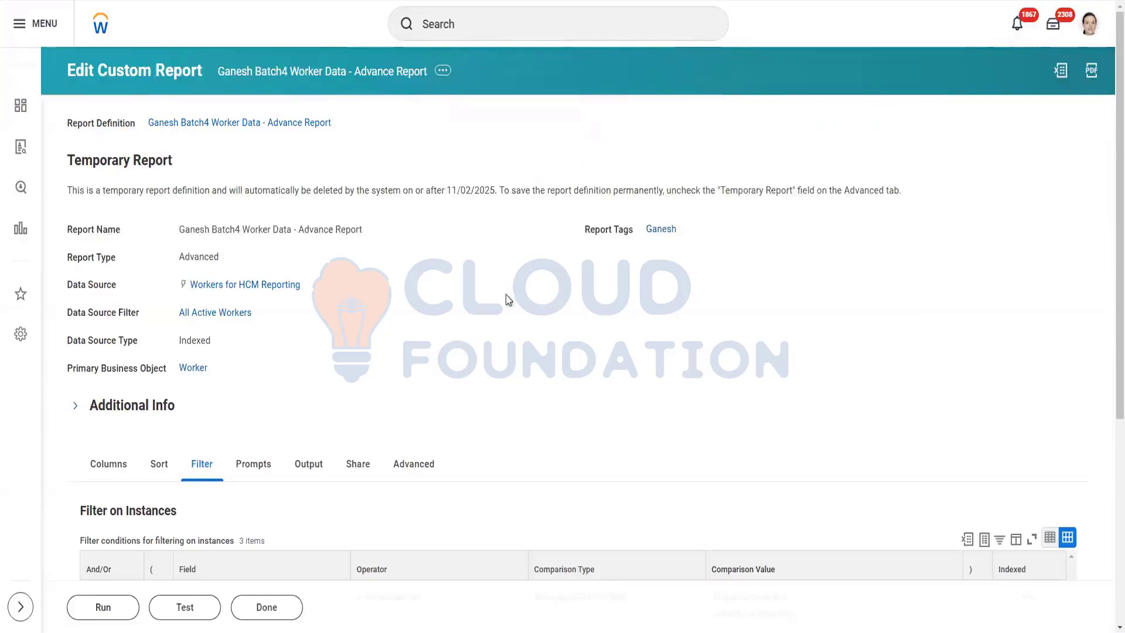
scroll(321, 385, "down", 6)
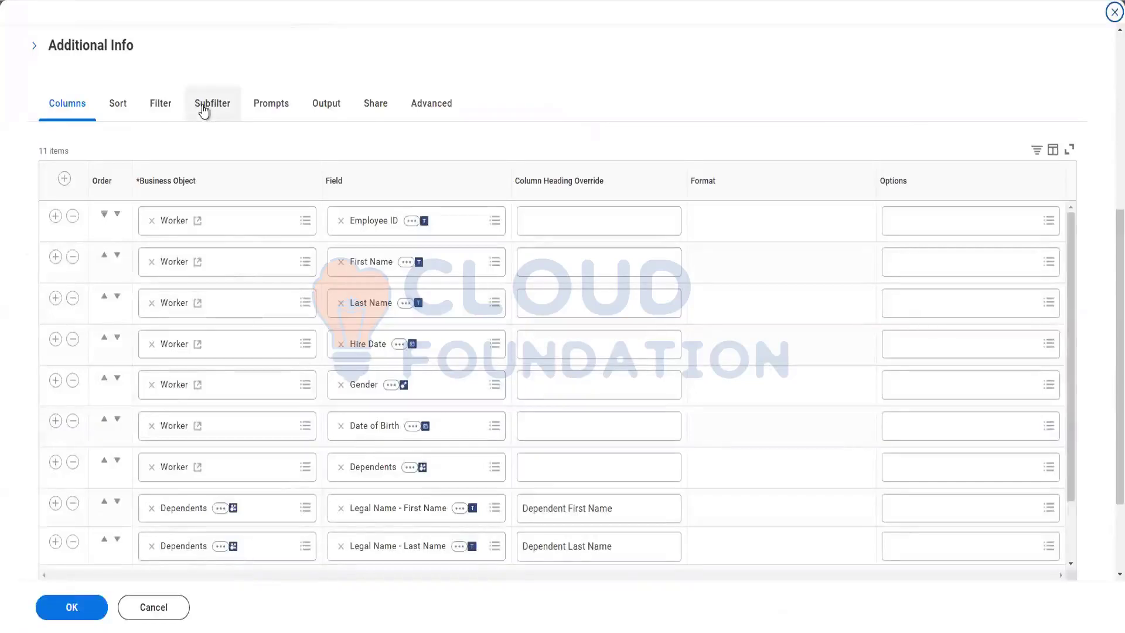
Add a sub-level filter in the Subfilter tab with Dependents as its business object.
left_click(203, 109)
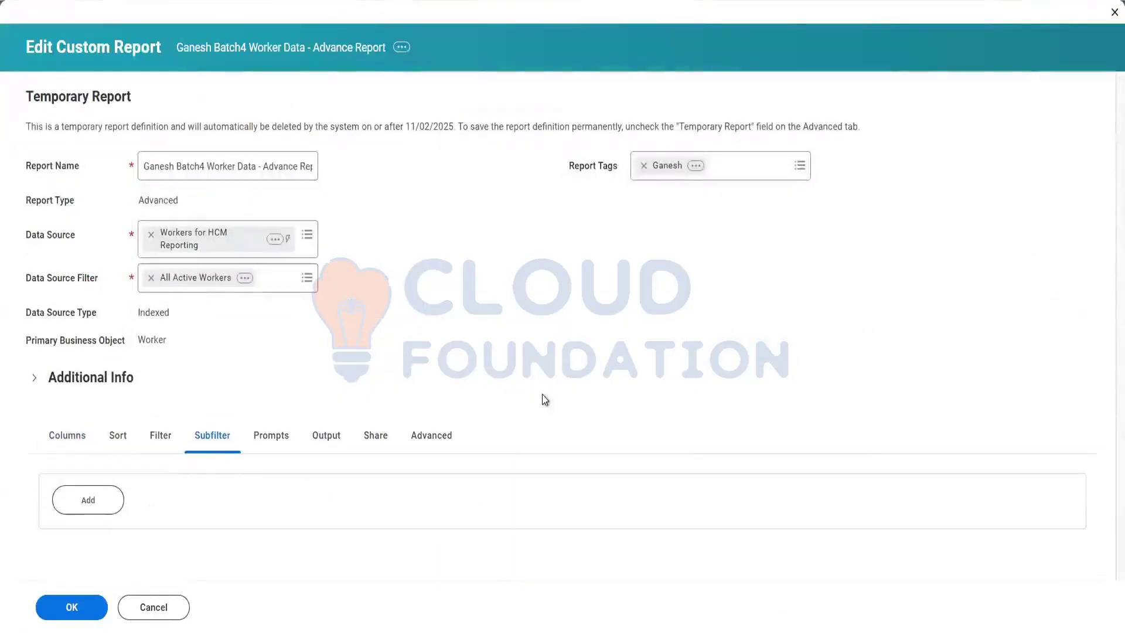
left_click(76, 504)
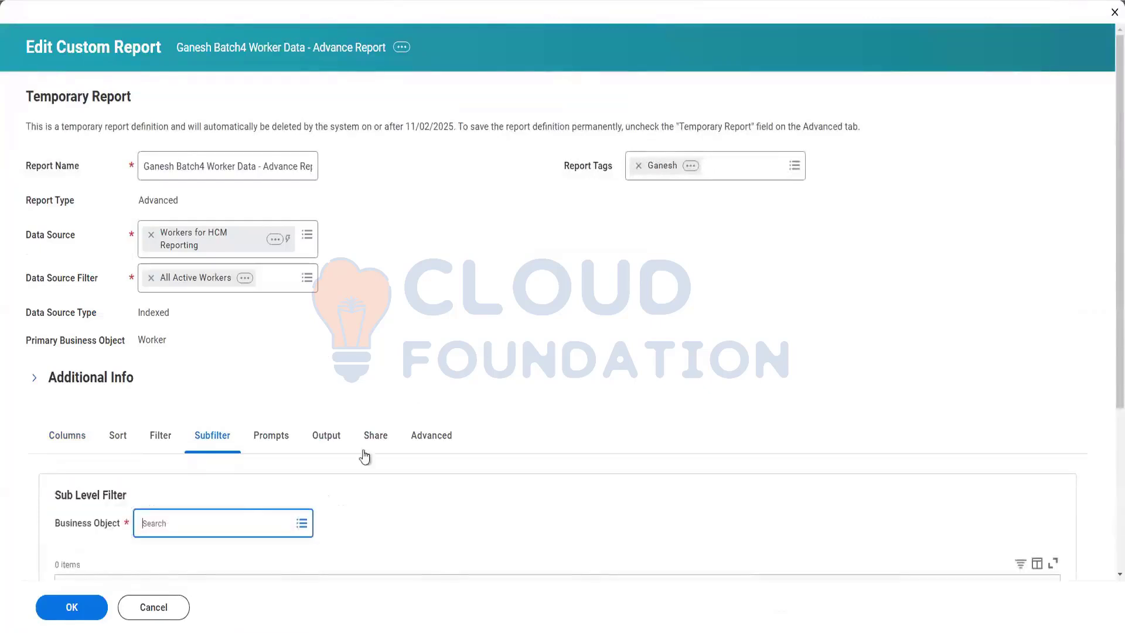
scroll(250, 500, "down", 1)
scroll(250, 500, "down", 1)
left_click(200, 386)
type("Dependents")
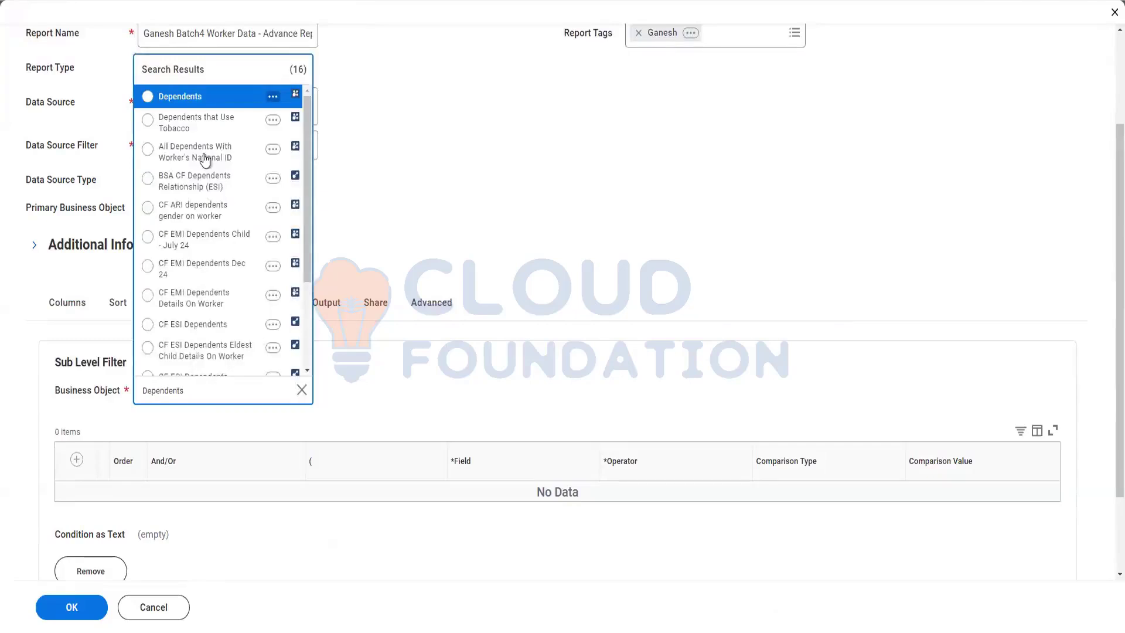
left_click(165, 97)
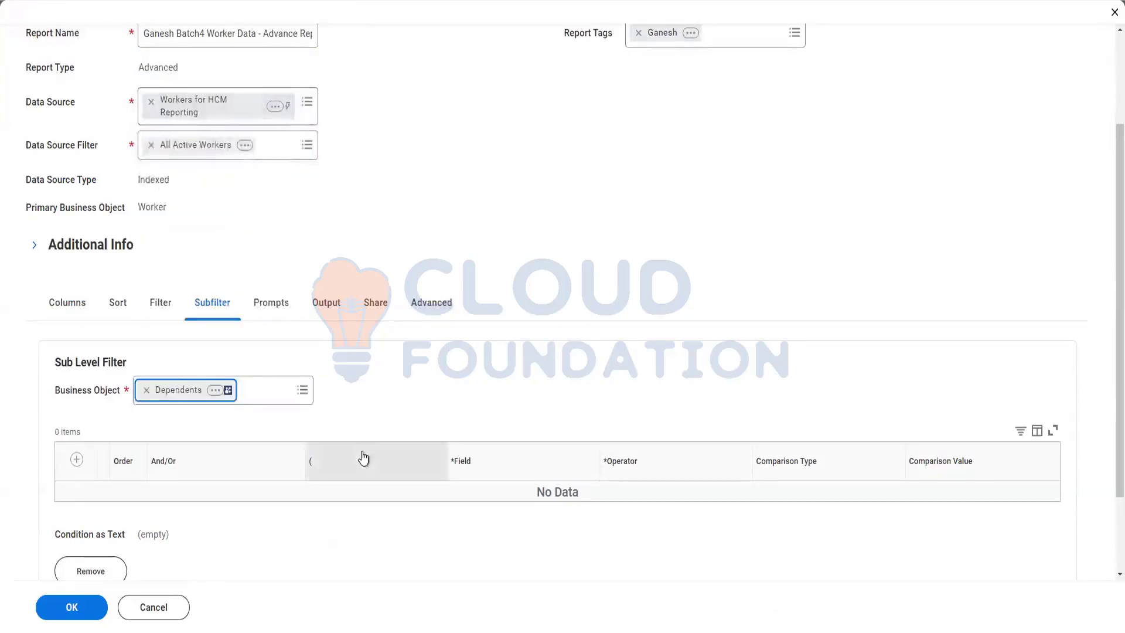
Add an empty And condition row to the Dependents subfilter.
left_click(77, 459)
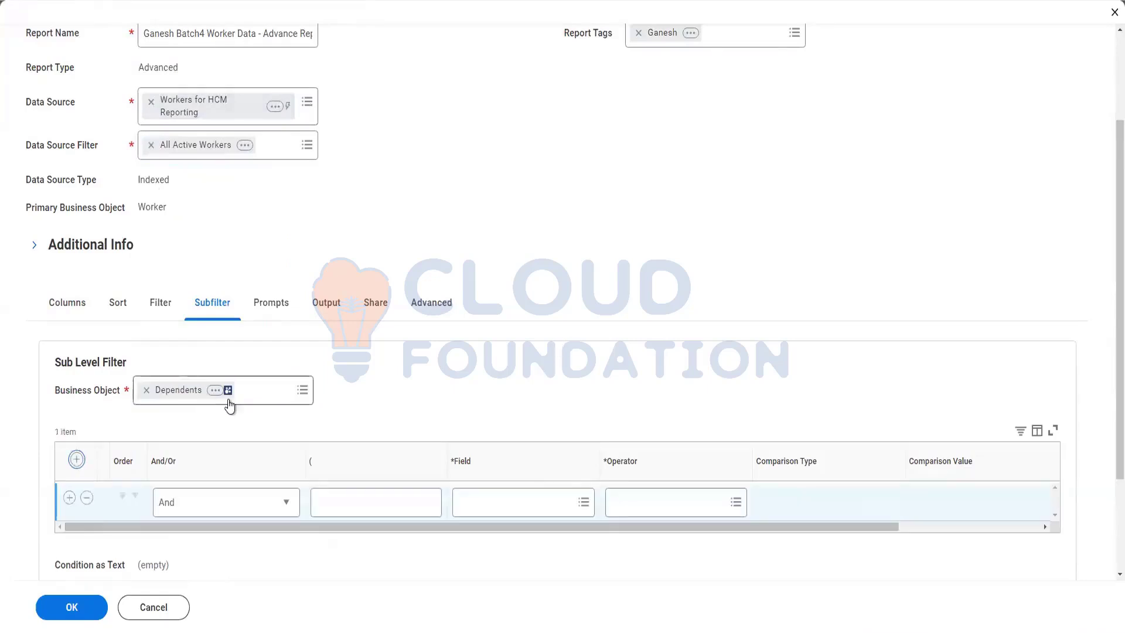
scroll(493, 505, "down", 2)
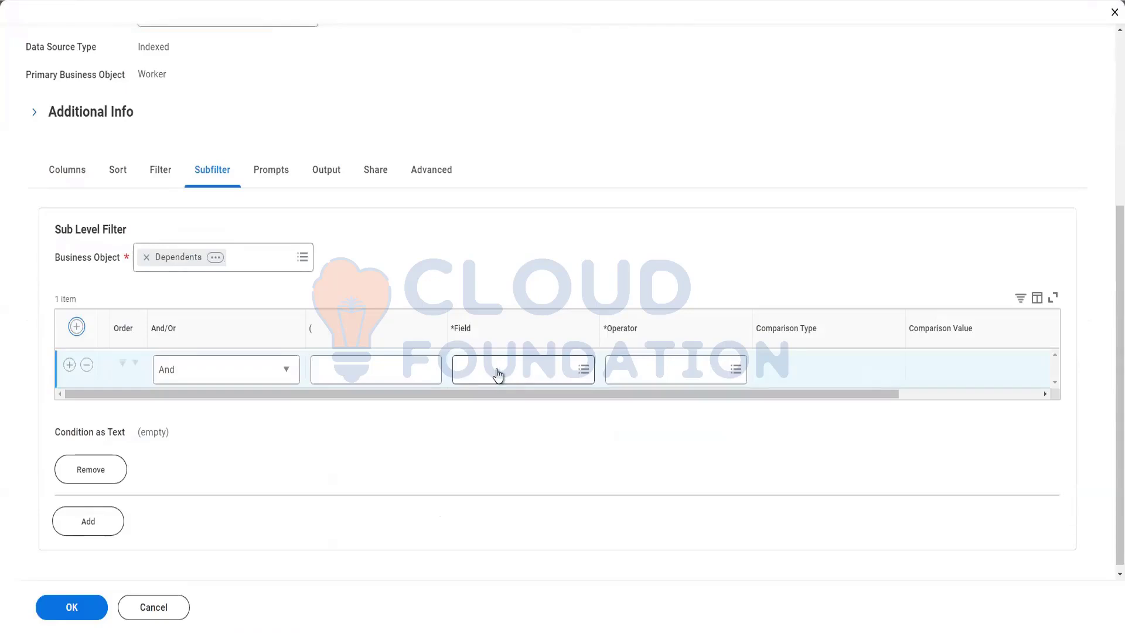
left_click(499, 370)
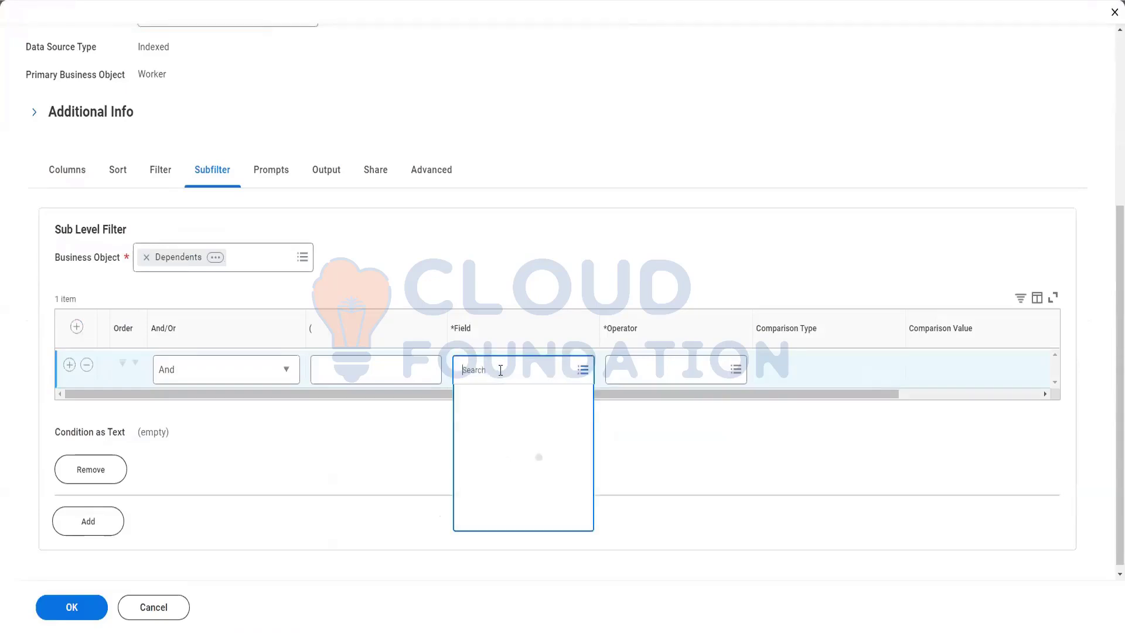
Set the condition's field to Gender with operator 'in the selection list'.
type("gend")
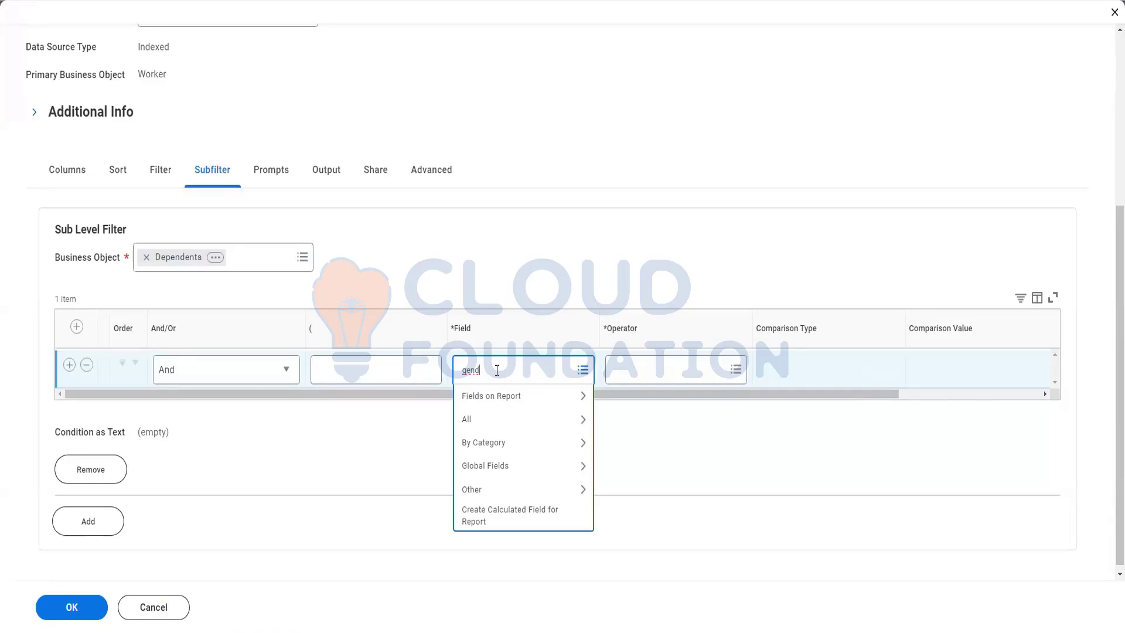
type("er")
key("Return")
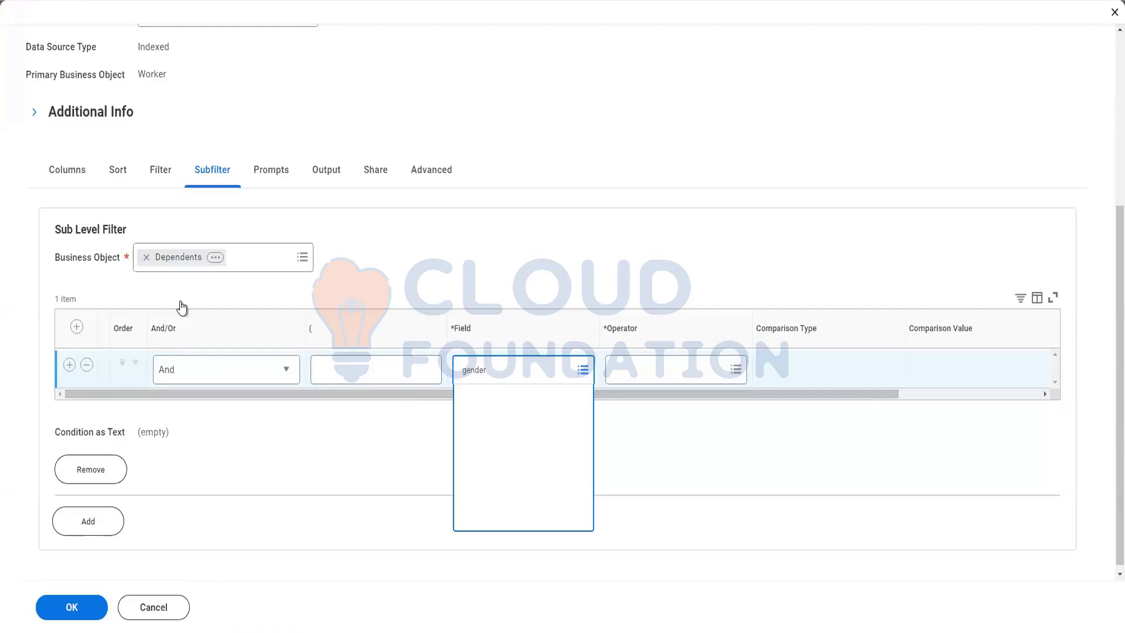
left_click(521, 426)
left_click(657, 369)
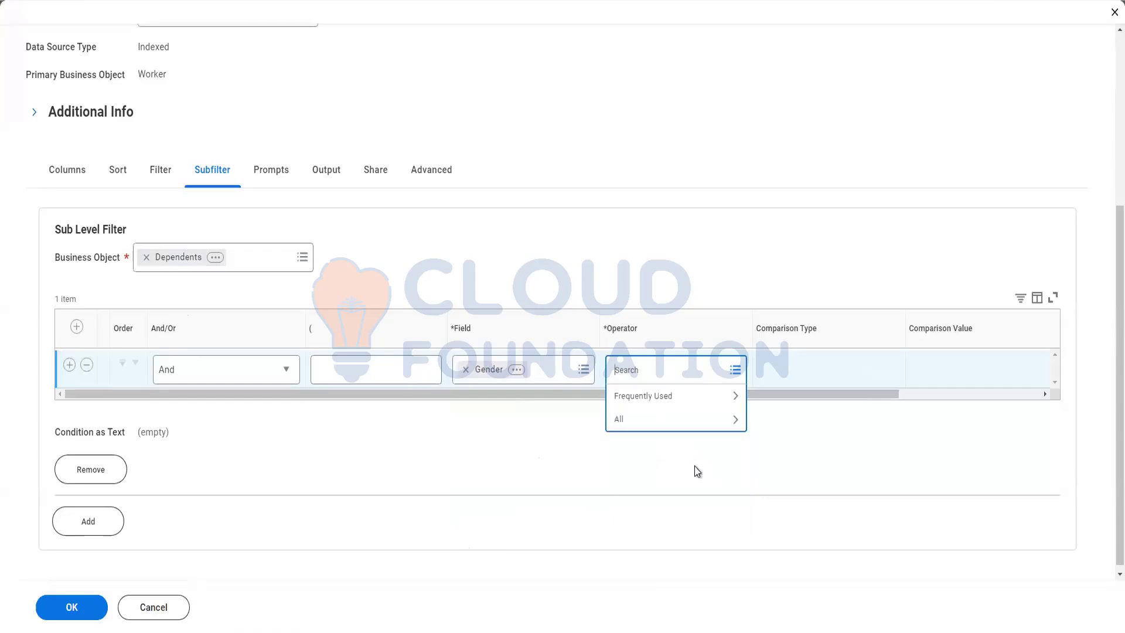
left_click(668, 417)
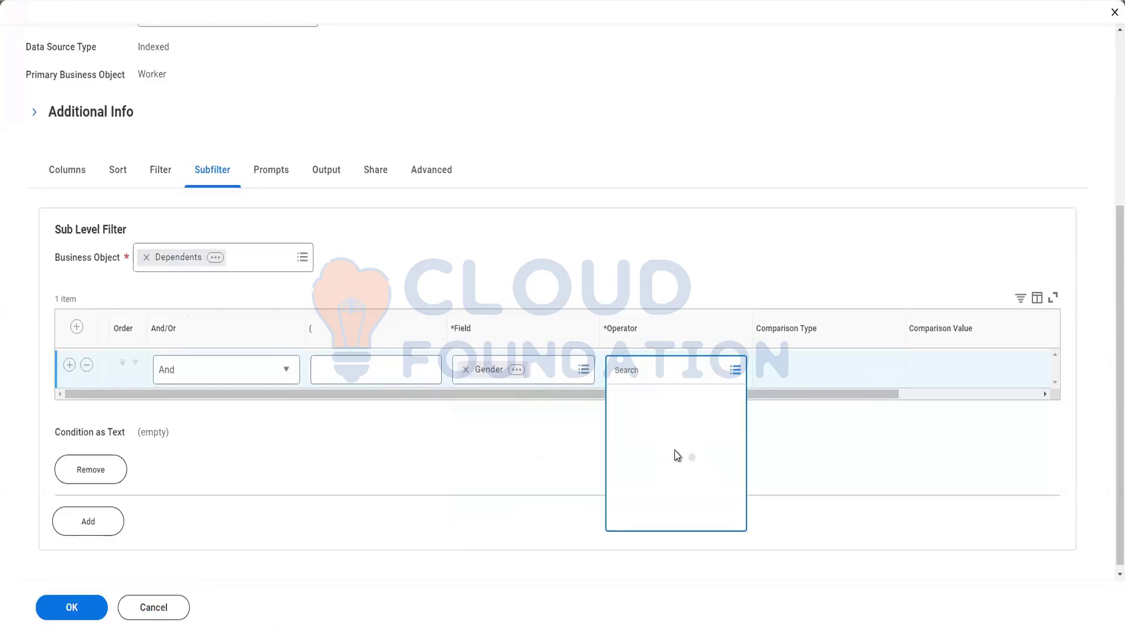
scroll(704, 519, "down", 3)
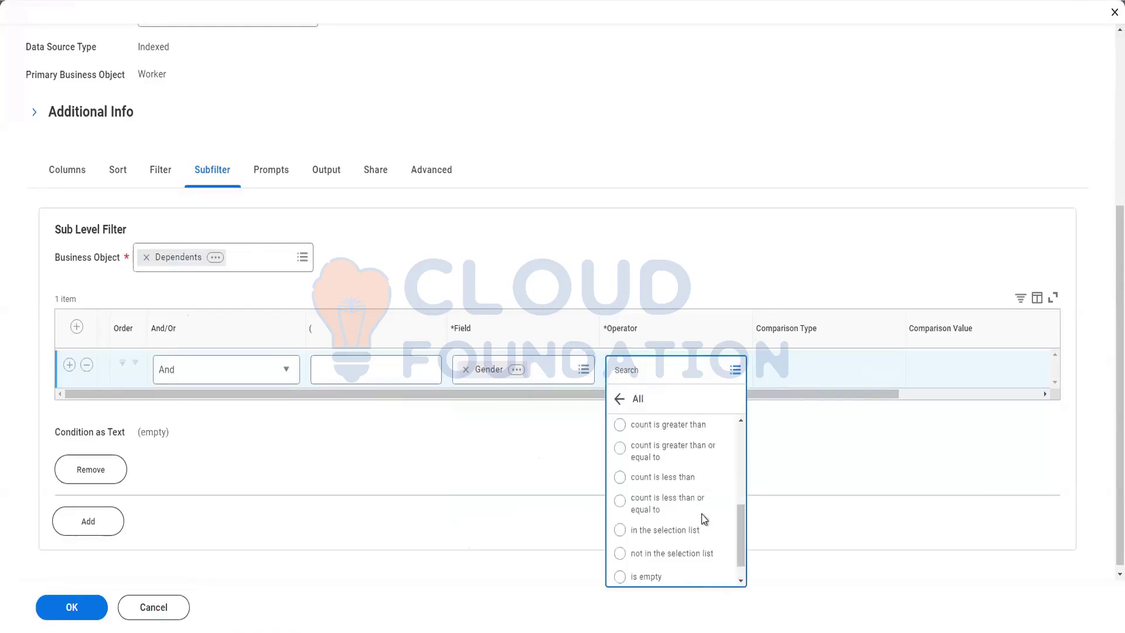
left_click(666, 530)
Set the comparison value to Female and save the report definition.
left_click_drag(891, 392, 947, 388)
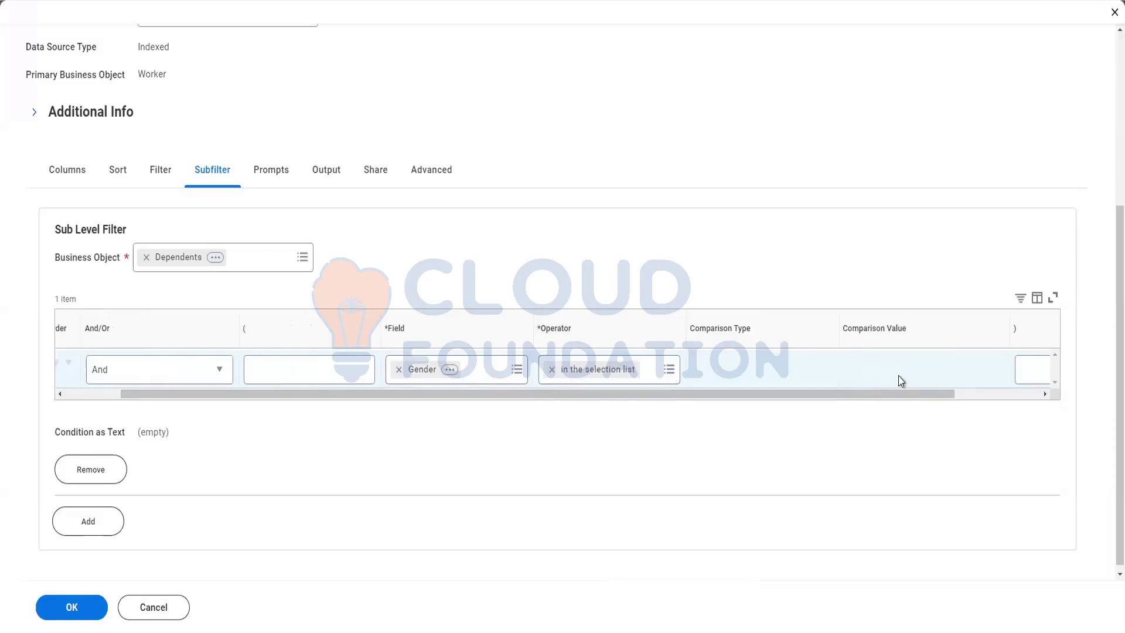
left_click_drag(896, 394, 924, 393)
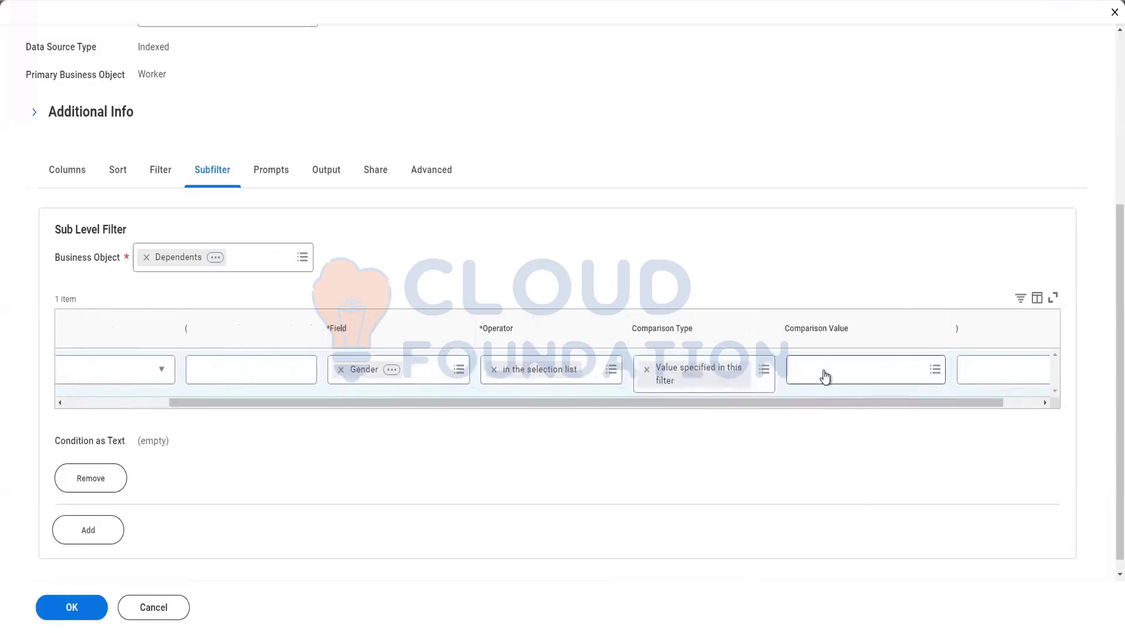
left_click(824, 370)
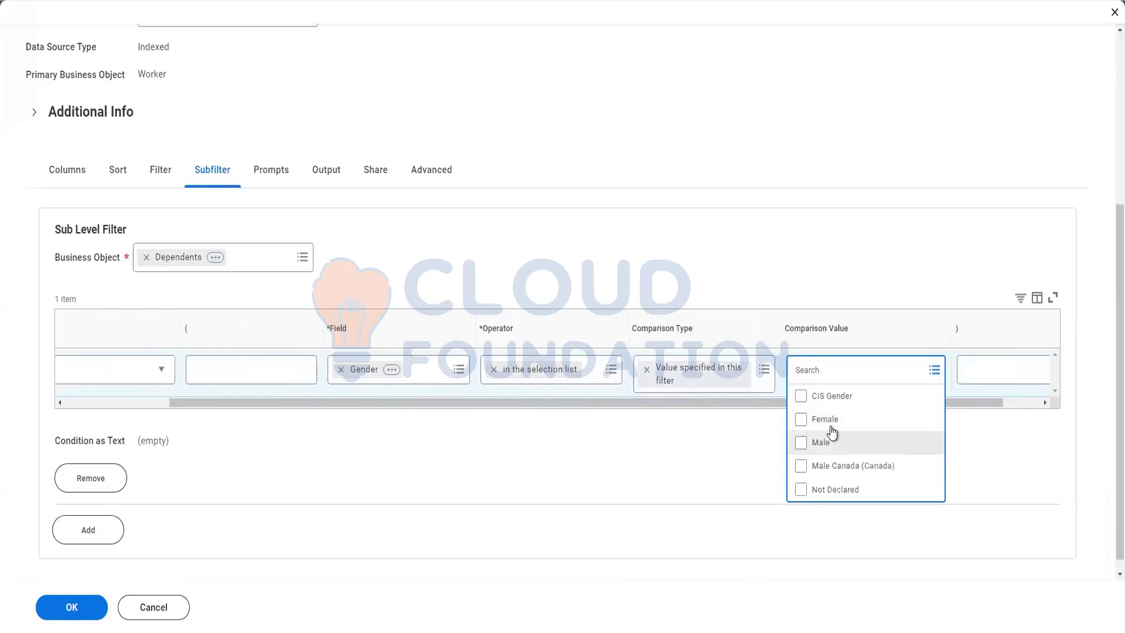
left_click(831, 427)
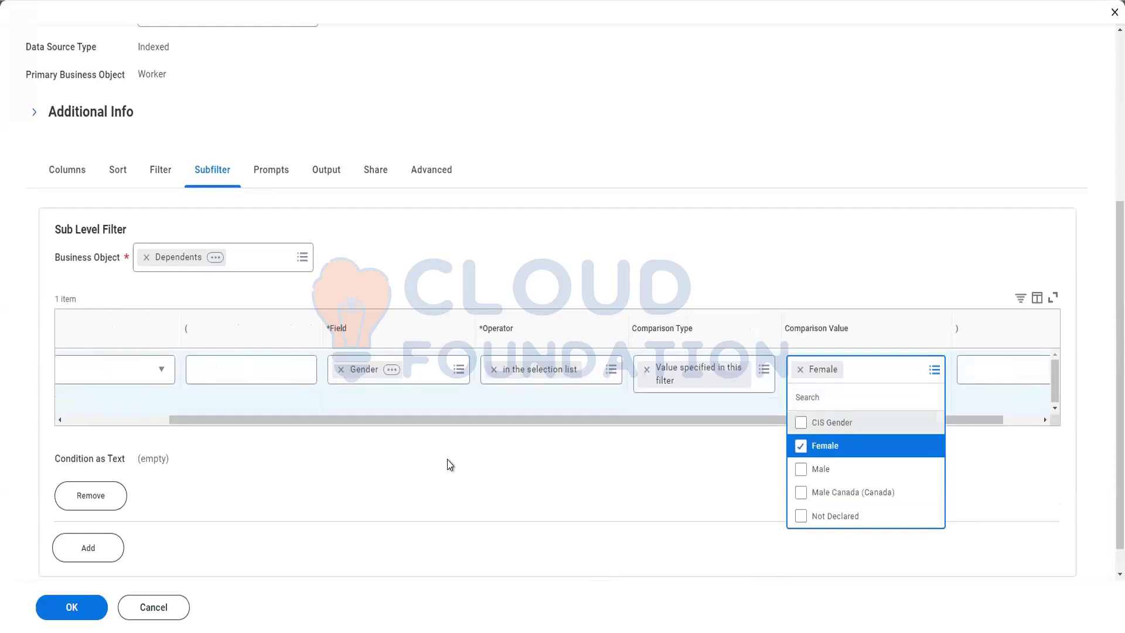
left_click(90, 609)
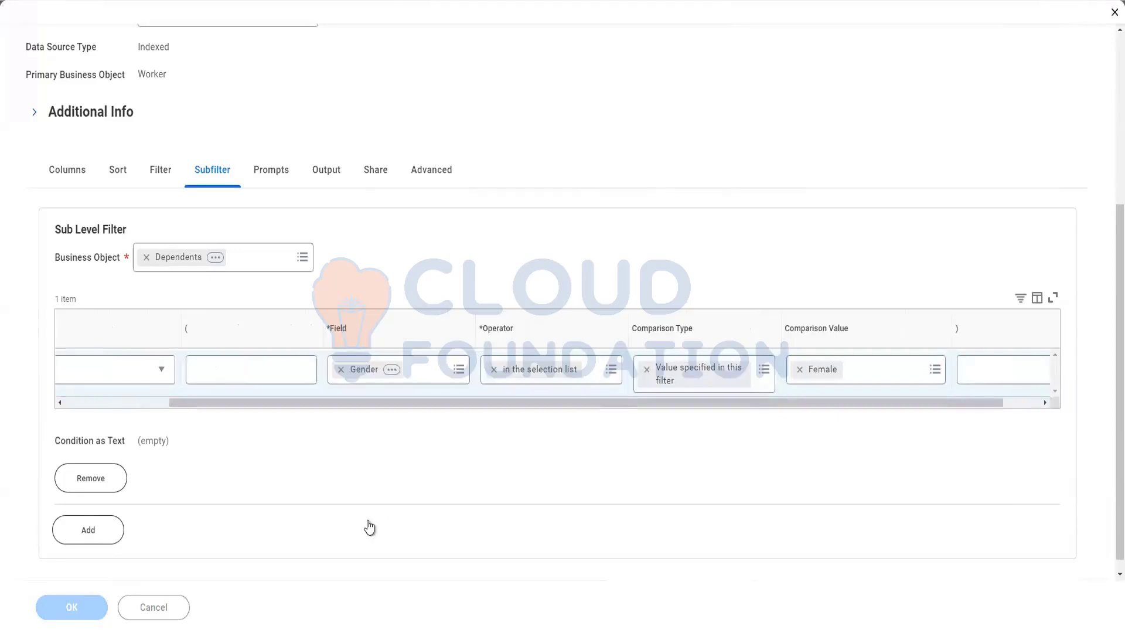
left_click(182, 607)
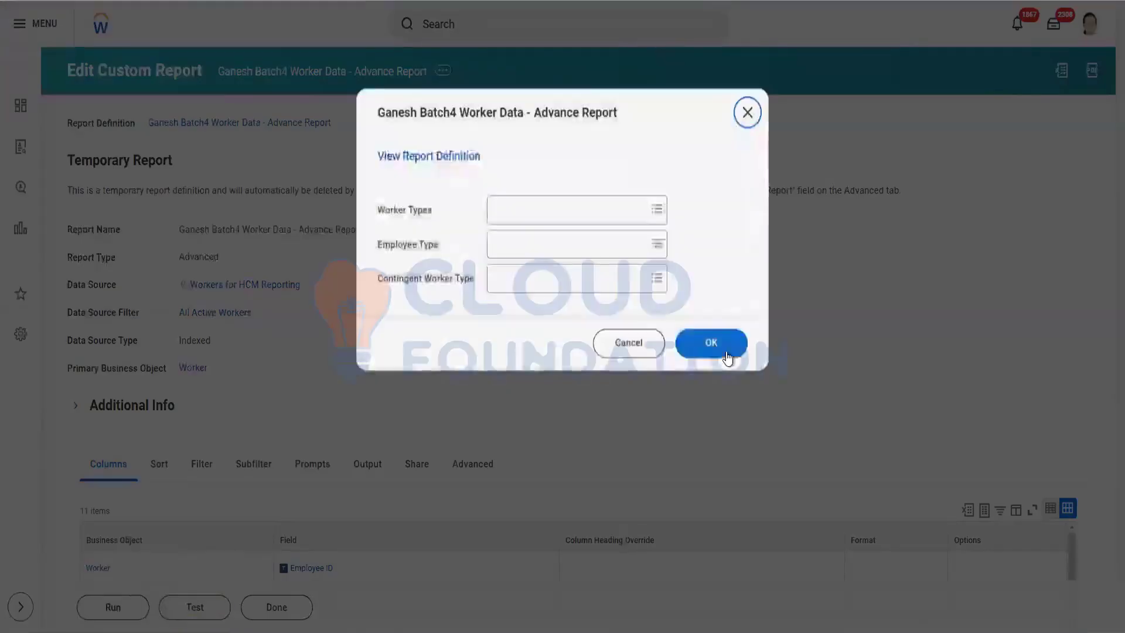
Run the test with blank prompts and select the single returned worker row.
left_click(712, 338)
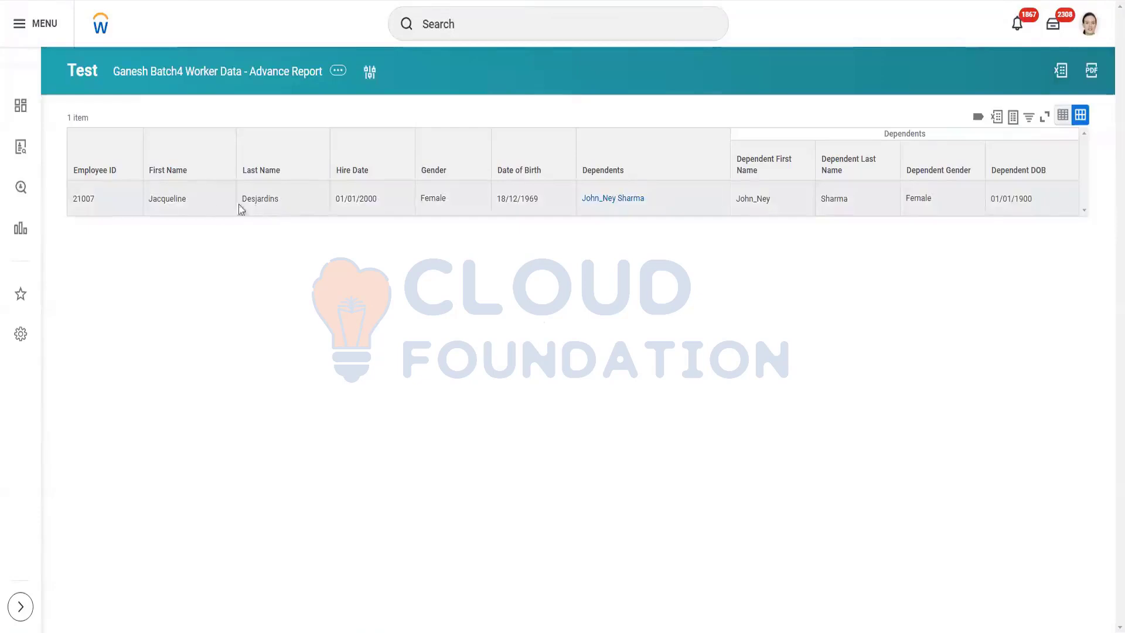
left_click(143, 199)
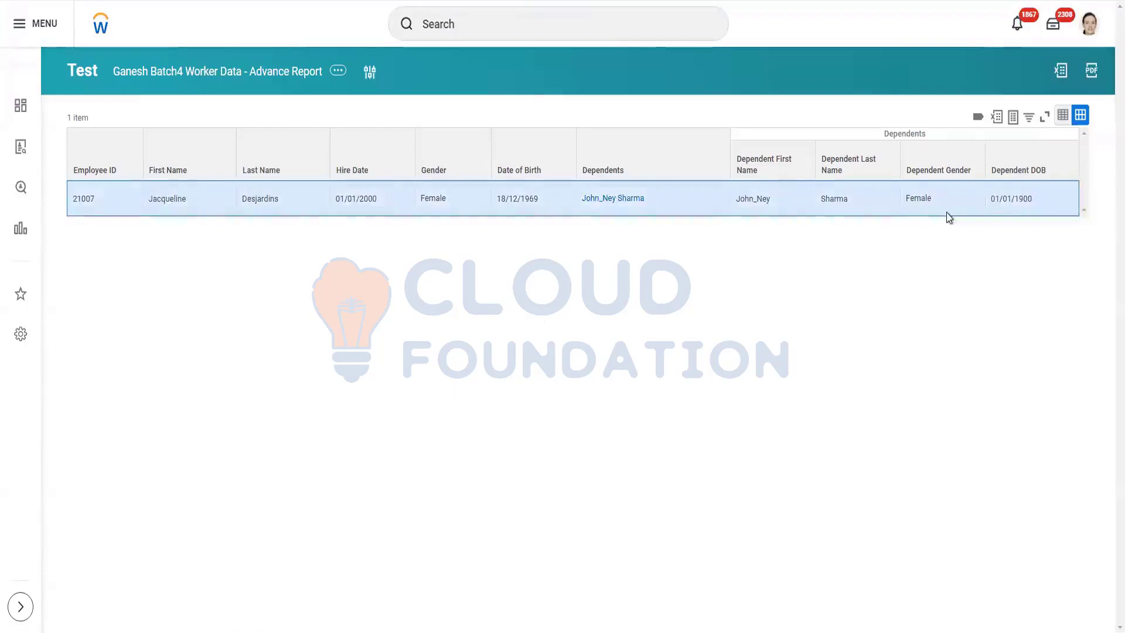
mouse_move(926, 209)
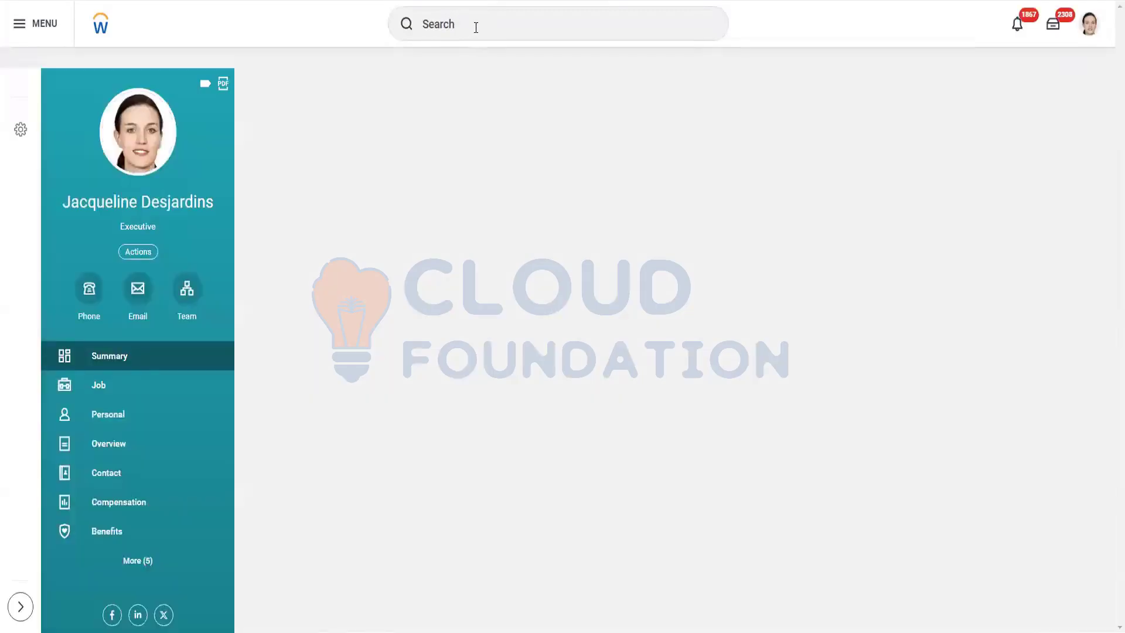
Search globally for another worker by name and open their profile.
left_click(476, 28)
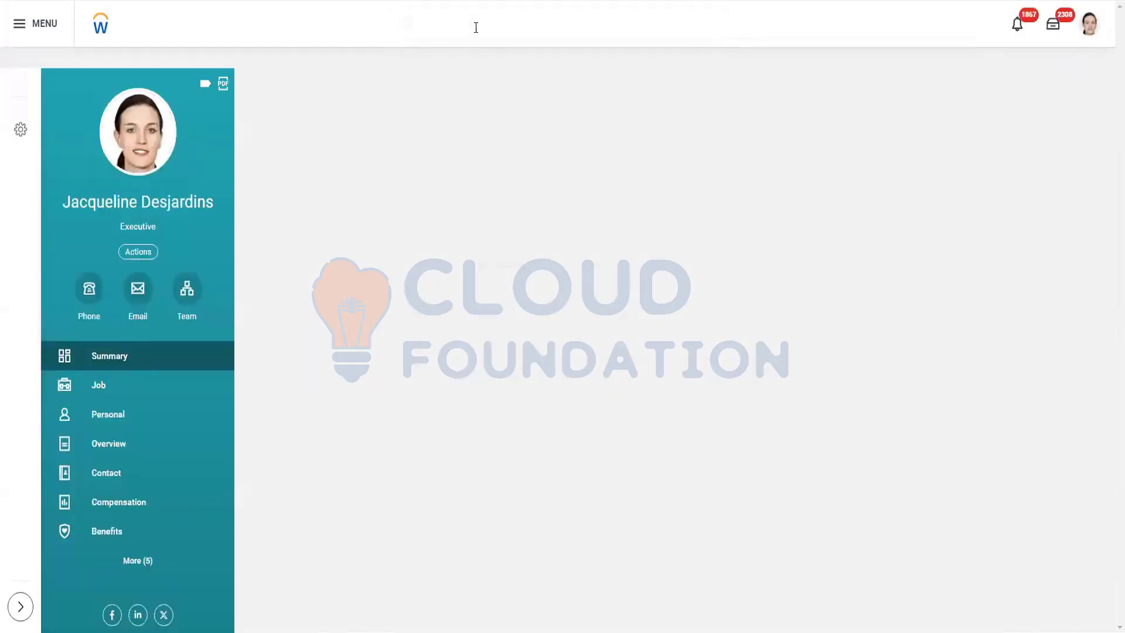
type("lo")
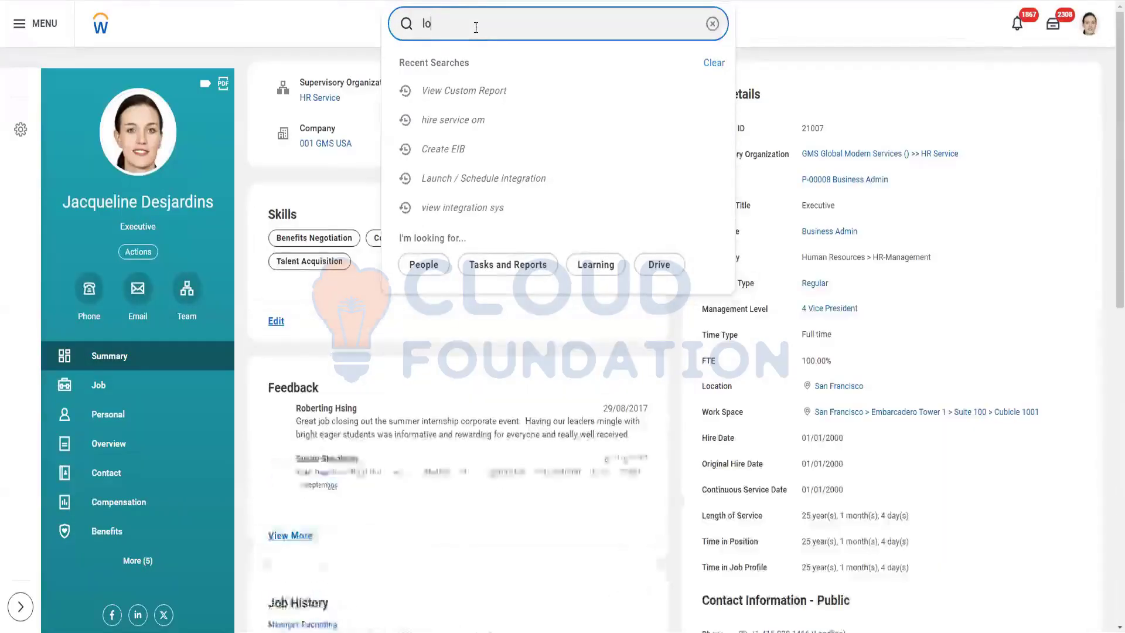
type("gan mc")
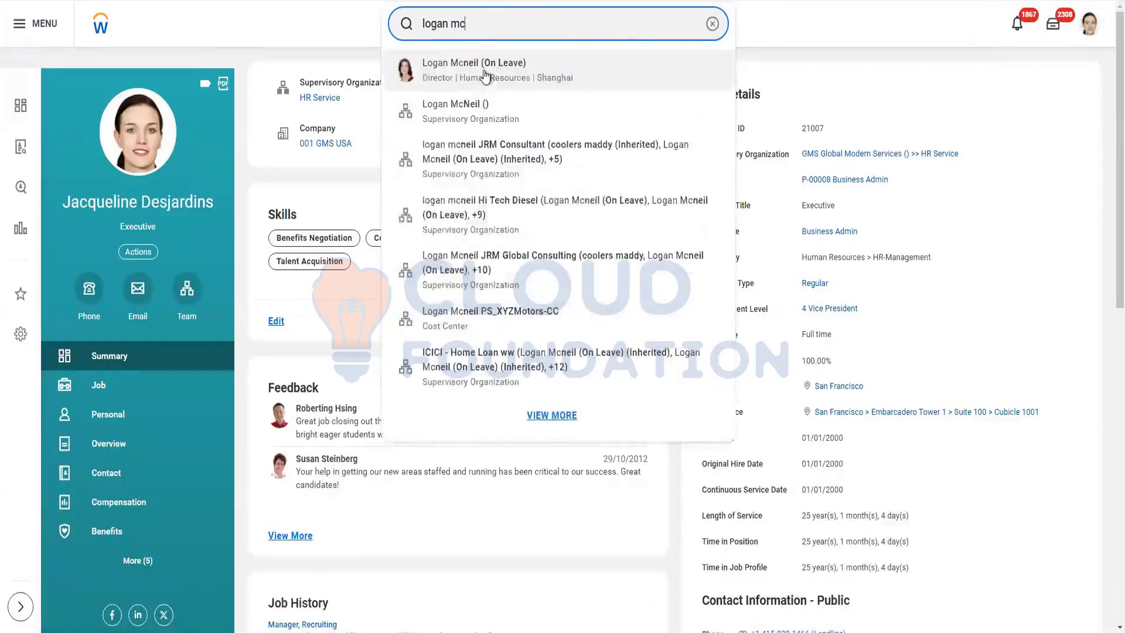
left_click(486, 75)
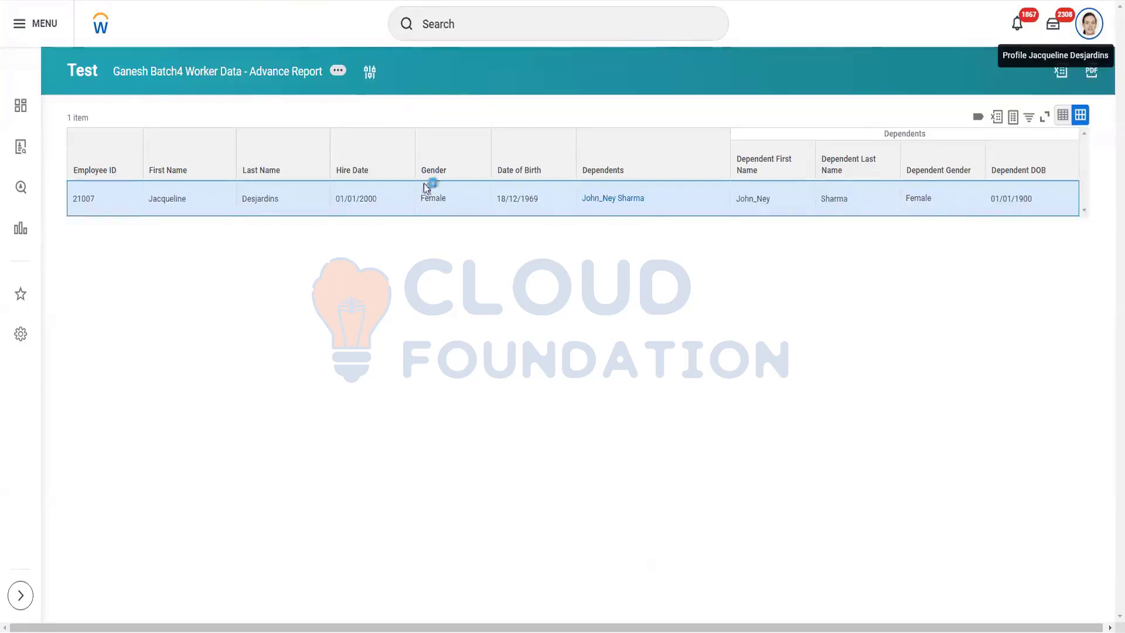
Reopen the report for editing, review the Gender-in-Female subfilter, then view the Prompts settings.
mouse_move(446, 127)
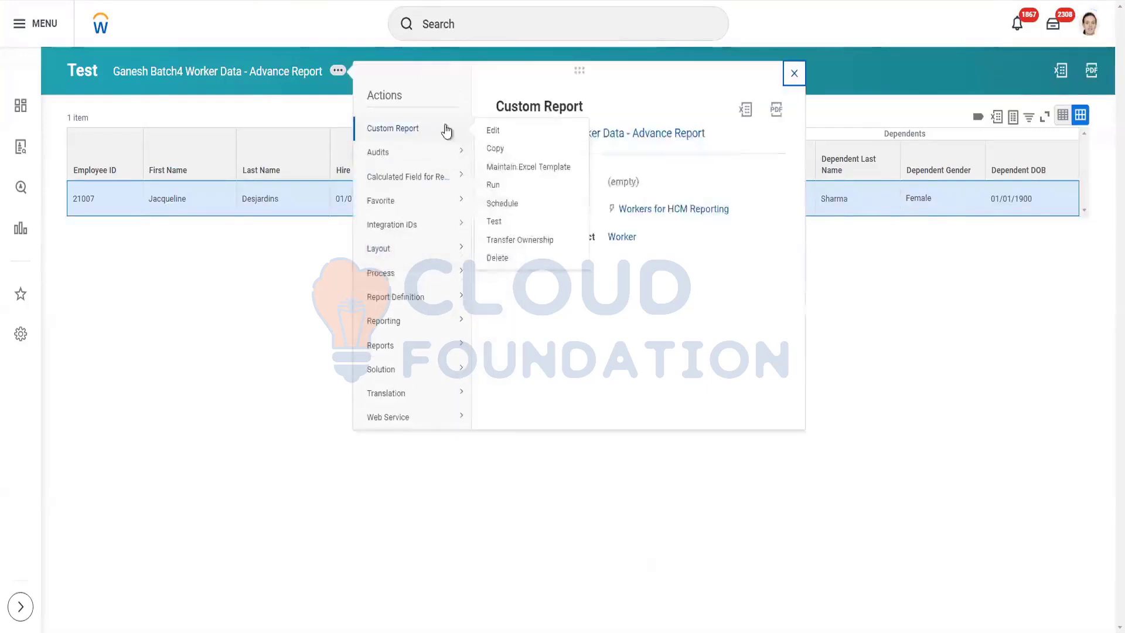
left_click(491, 131)
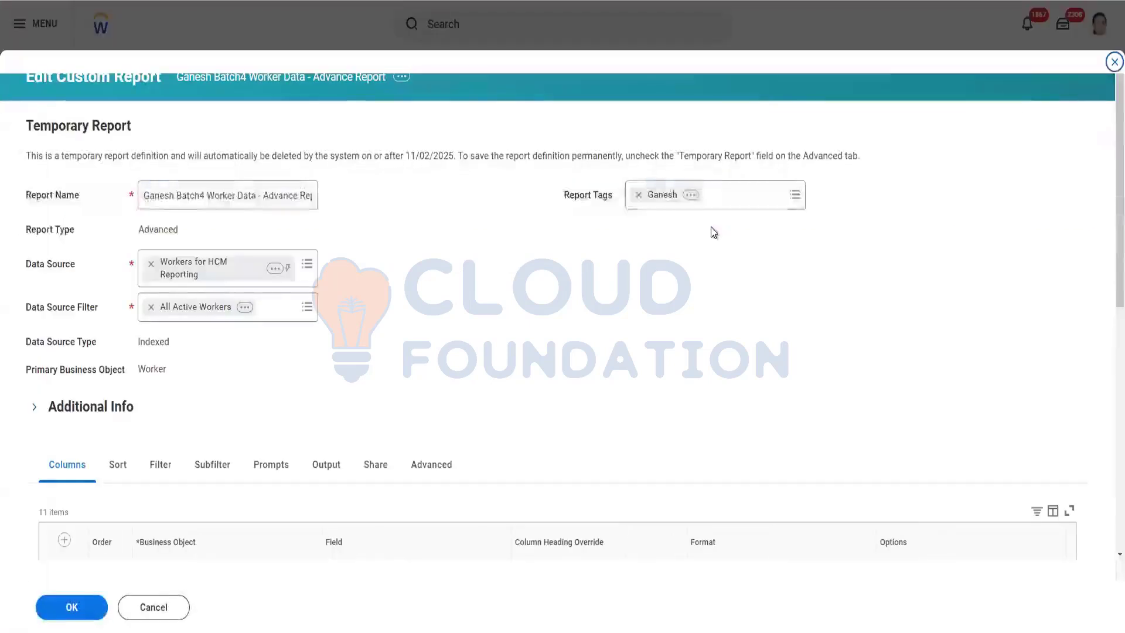
scroll(165, 291, "down", 5)
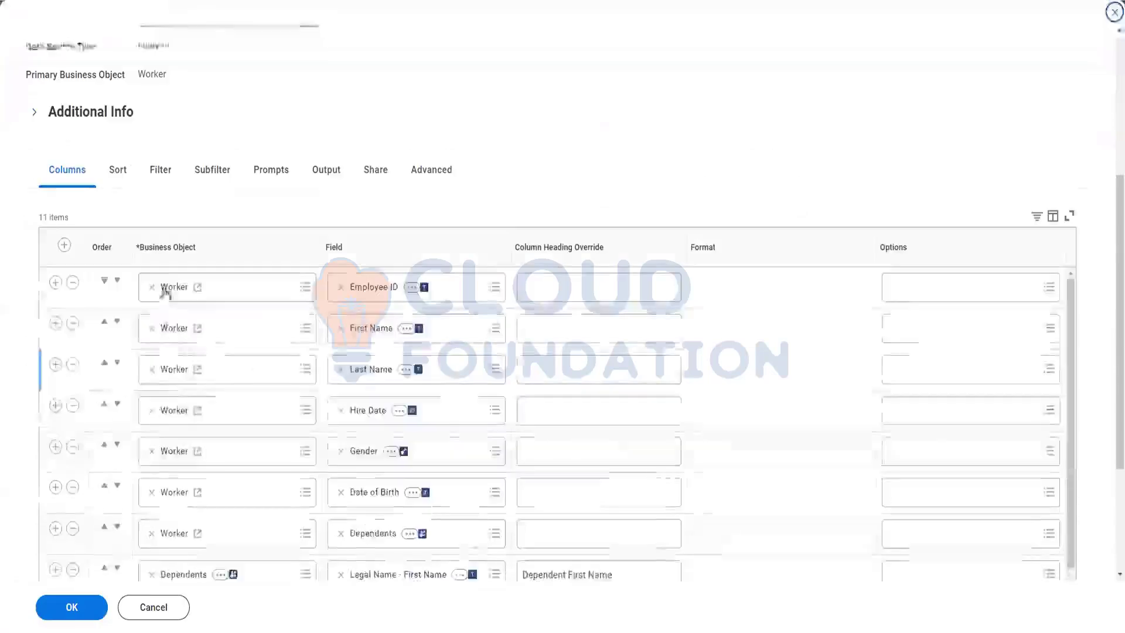
left_click(216, 173)
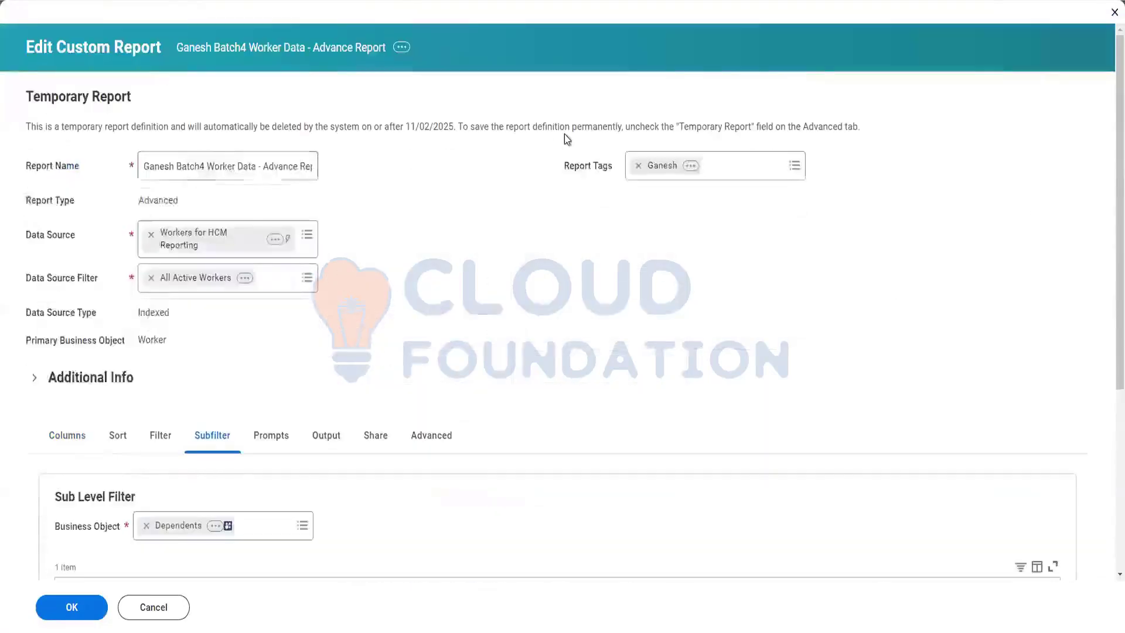
scroll(518, 256, "down", 5)
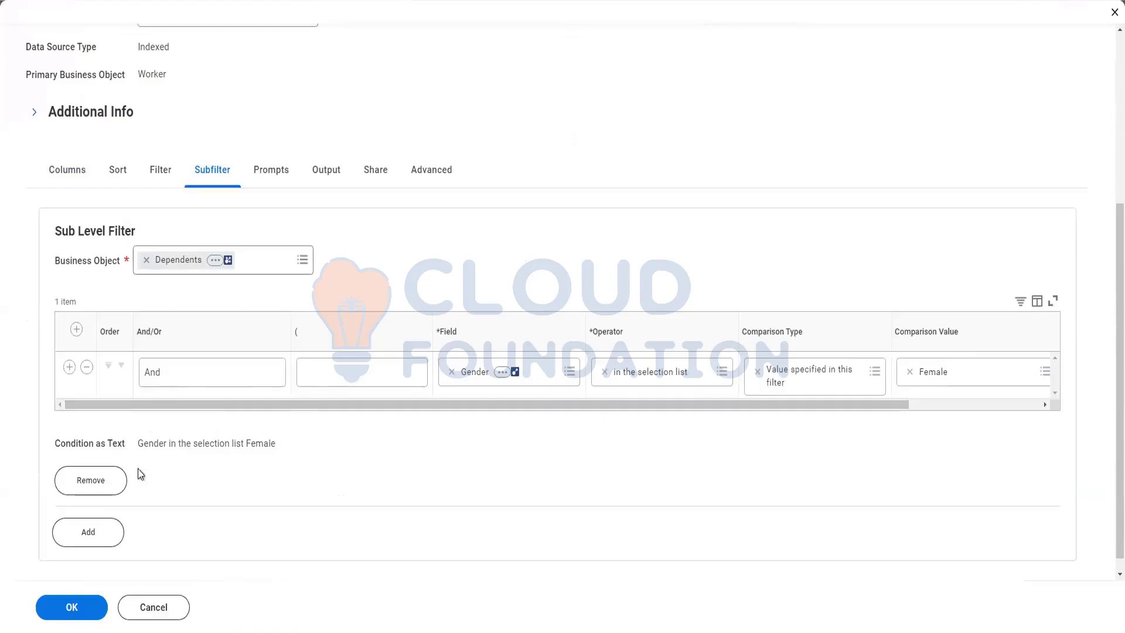
scroll(156, 519, "down", 1)
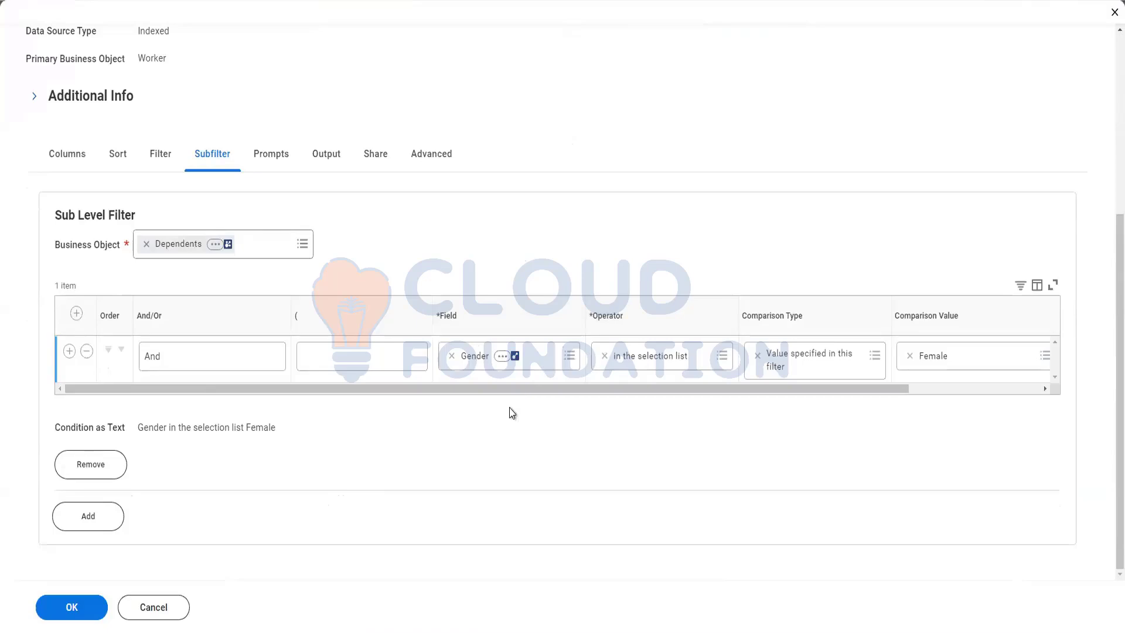
left_click(267, 158)
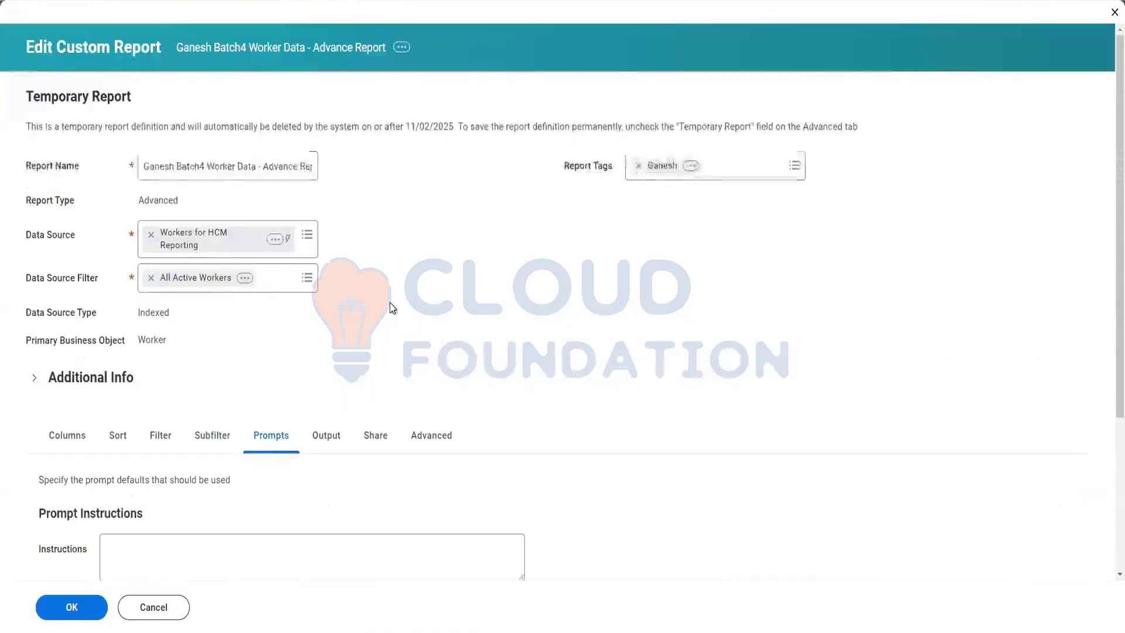
scroll(515, 276, "down", 3)
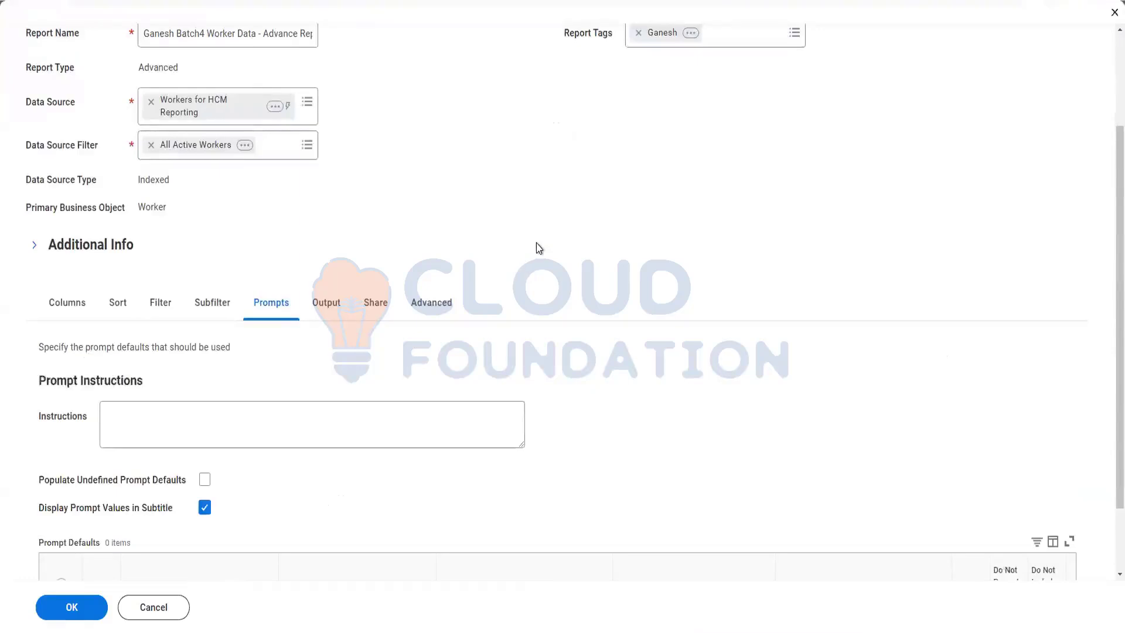